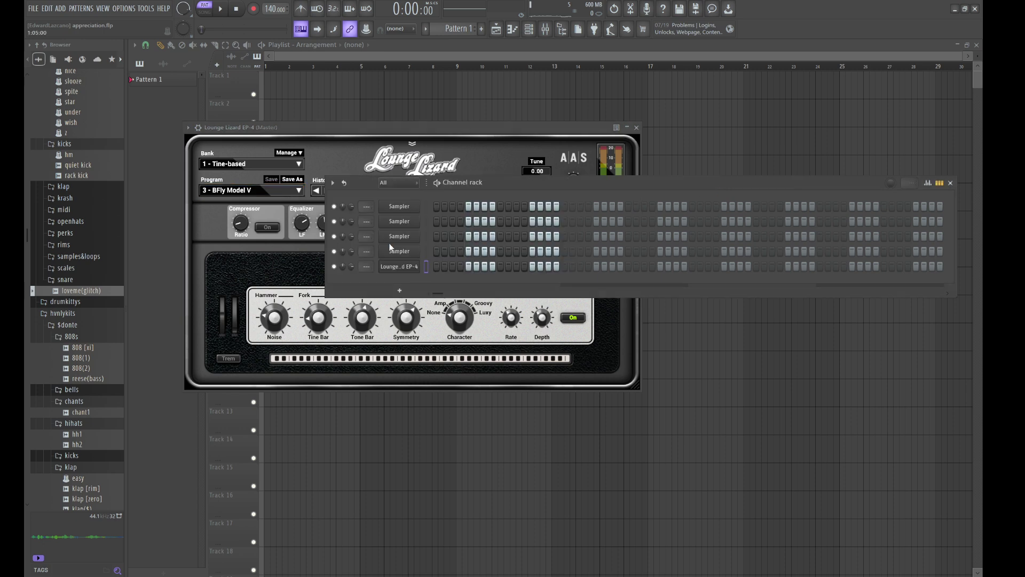
Step: Open the Lounge Lizard EP-4 piano roll and draw B5, D6, F#6 and A6 as two-bar notes from bar 1
{"action": "key", "text": "F7"}
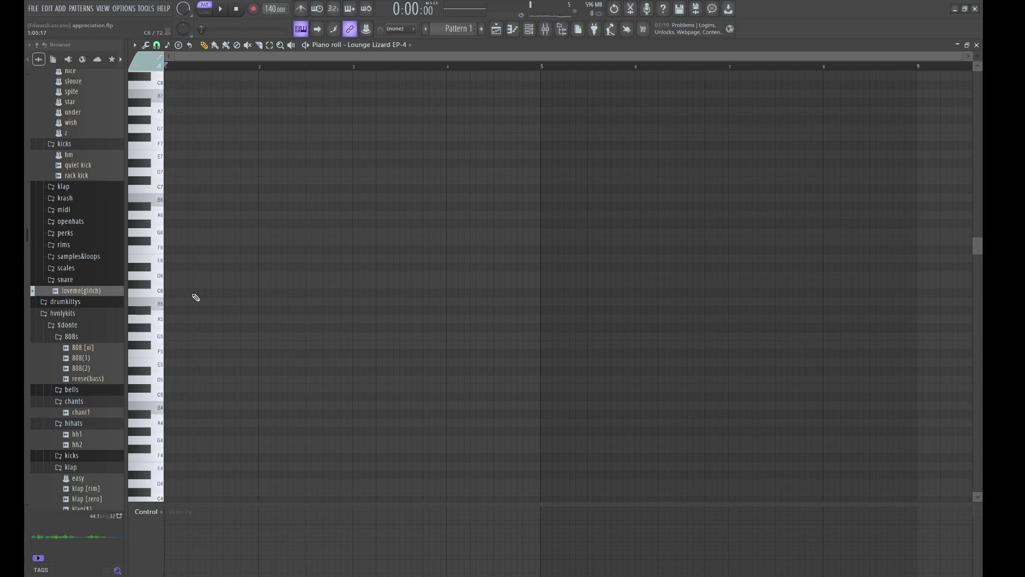
{"action": "left_click_drag", "start_coordinate": [201, 303], "coordinate": [176, 305]}
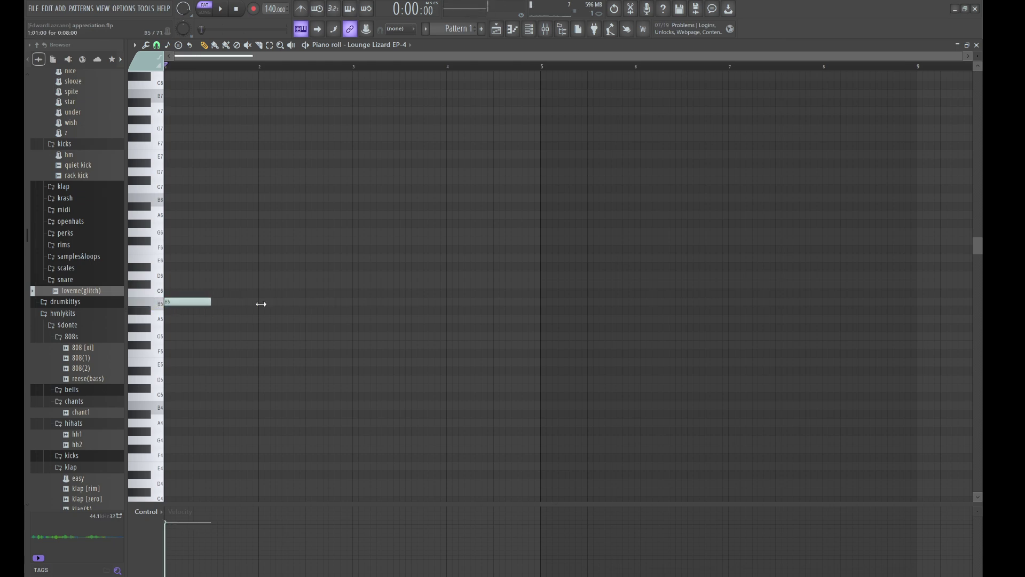
{"action": "left_click_drag", "start_coordinate": [260, 304], "coordinate": [179, 271]}
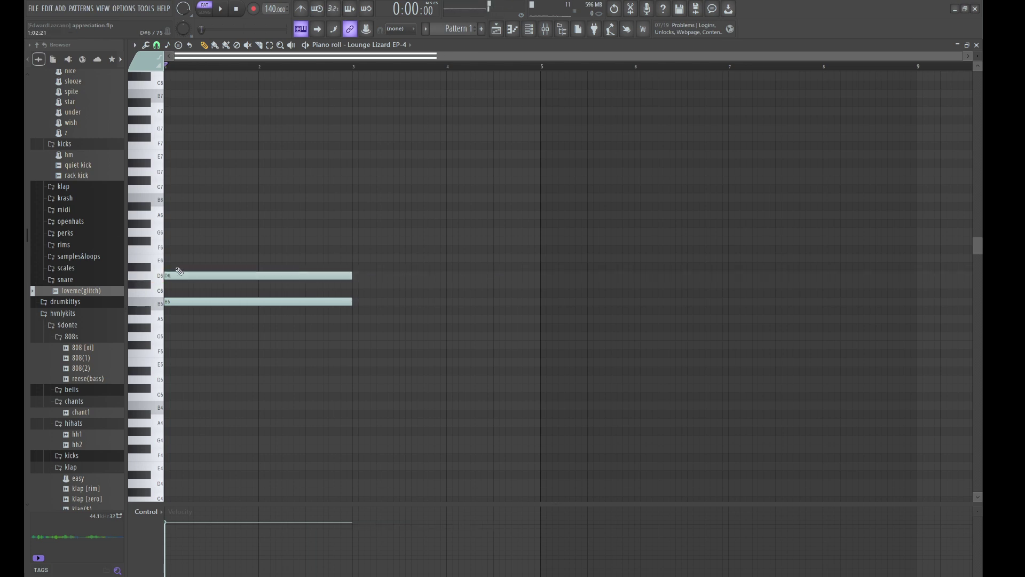
{"action": "left_click", "coordinate": [216, 242]}
{"action": "left_click", "coordinate": [197, 215]}
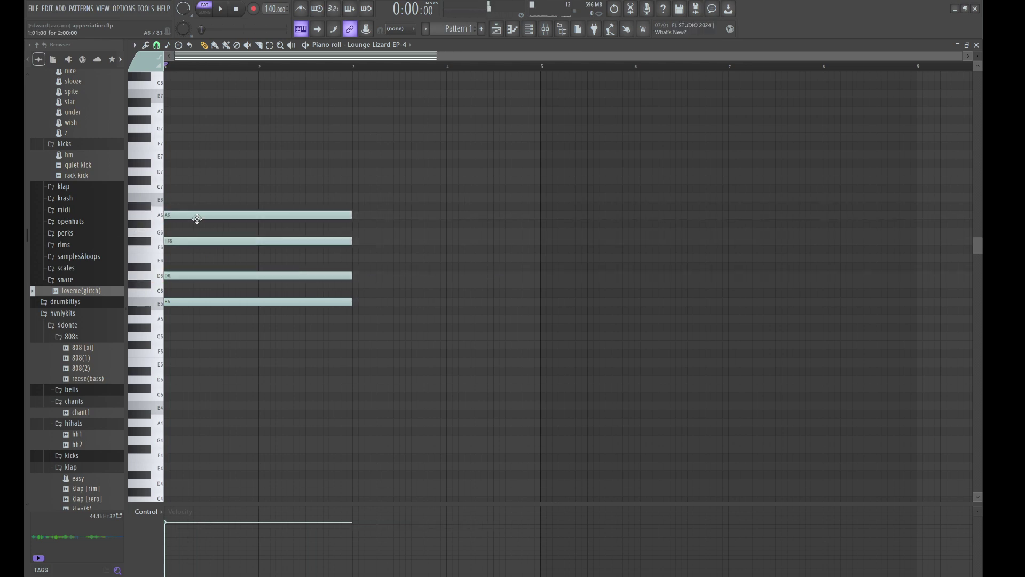
Step: Add a two-bar C#7 note to the chord, lower it an octave to C#6, and start playback
{"action": "left_click", "coordinate": [185, 181]}
{"action": "left_click", "coordinate": [199, 177]}
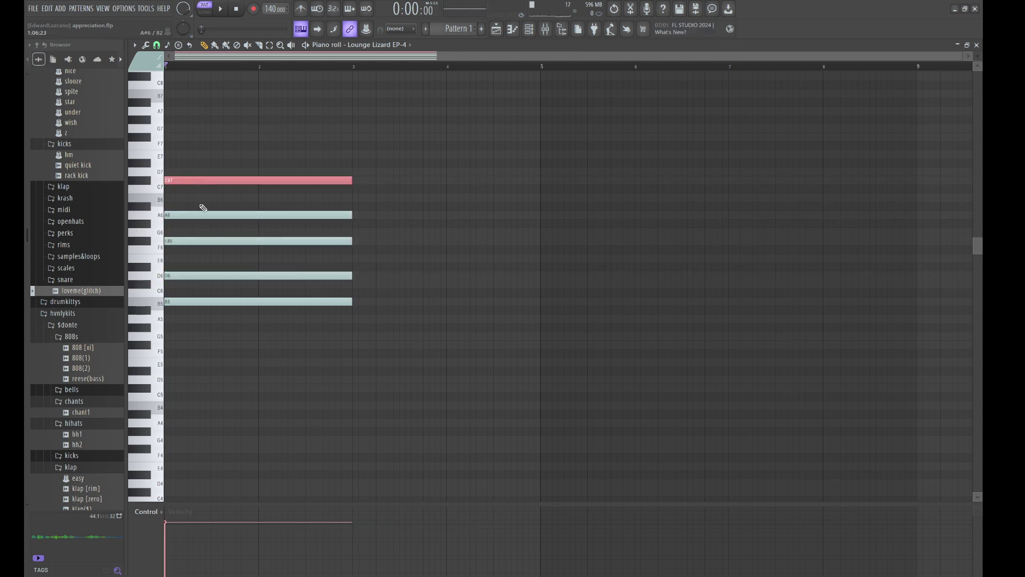
{"action": "key", "text": "ctrl+Down"}
{"action": "key", "text": "space"}
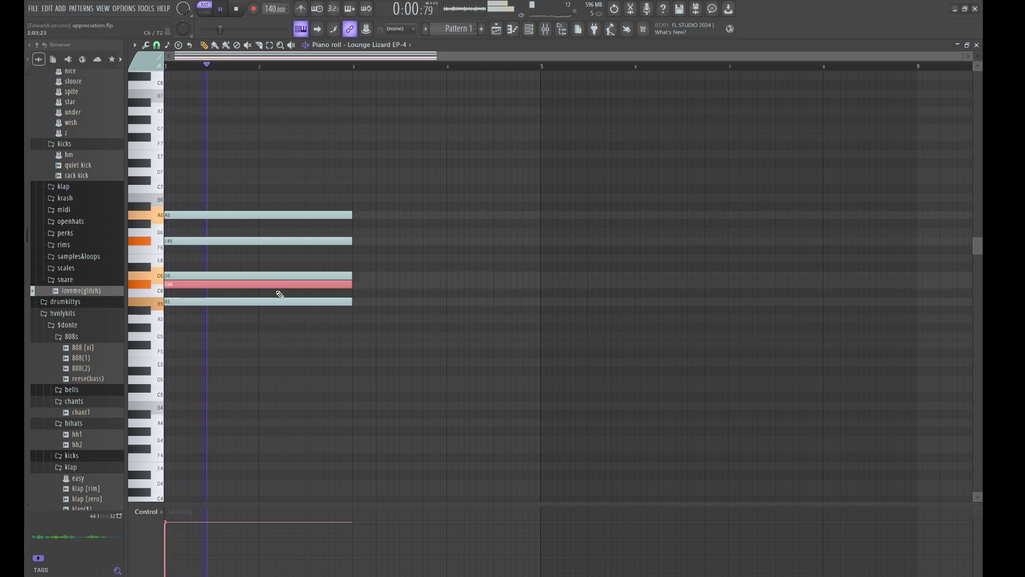
Step: Shorten all five notes of the chord to one bar and ten steps and duplicate the chord directly after itself
{"action": "left_click_drag", "start_coordinate": [339, 330], "coordinate": [323, 215]}
{"action": "key", "text": "space"}
{"action": "left_click", "coordinate": [340, 217], "text": "ctrl"}
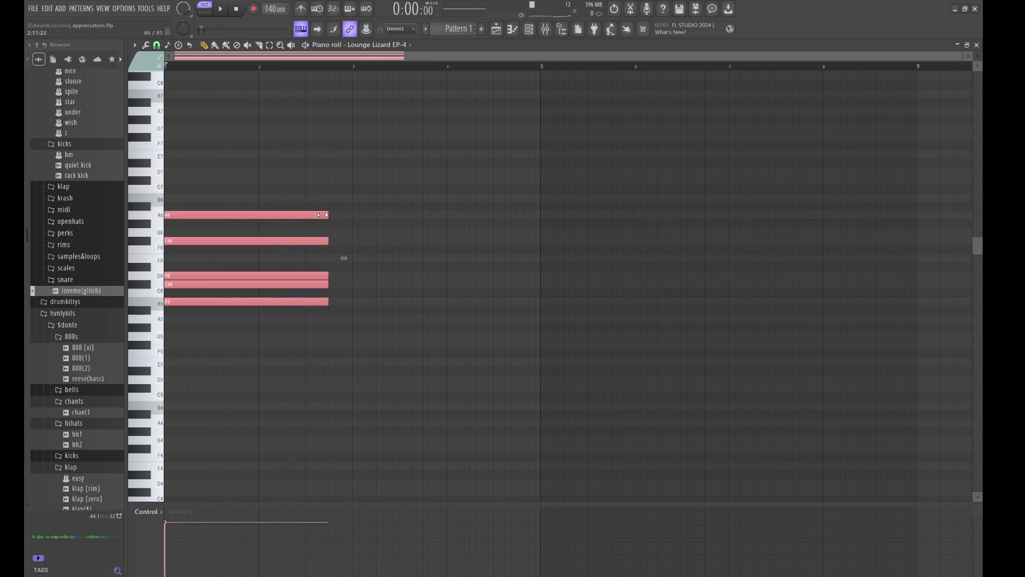
{"action": "key", "text": "ctrl+b"}
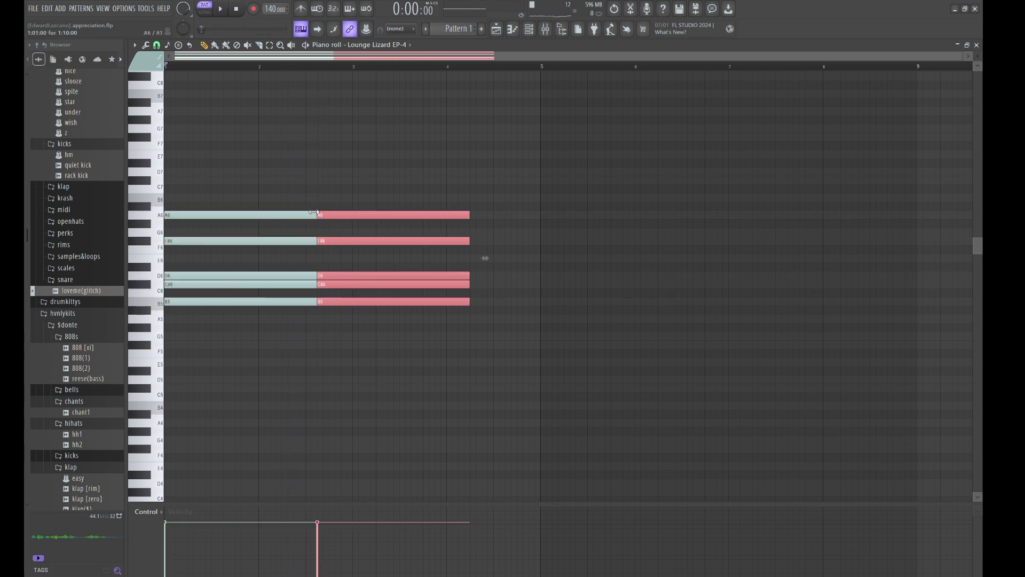
Step: Lower the A6 note of the second chord five semitones to E6
{"action": "left_click", "coordinate": [353, 216]}
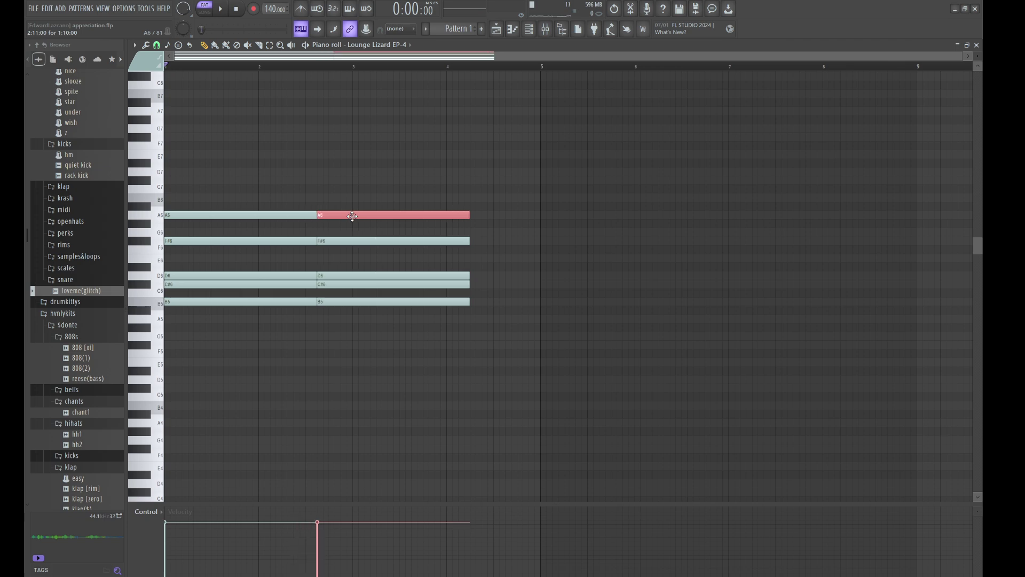
{"action": "key", "text": "Down"}
{"action": "key", "text": "Down"}
{"action": "key", "text": "Down"}
{"action": "key", "text": "Down"}
{"action": "key", "text": "Down"}
{"action": "key", "text": "ctrl+d"}
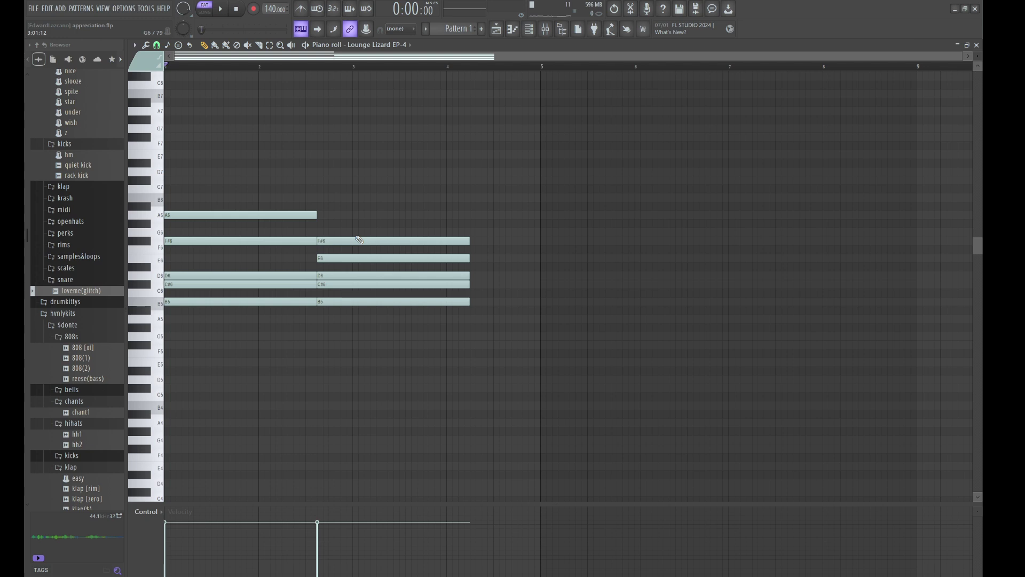
Step: Lower the F#6 note of the second chord nine semitones to A5
{"action": "left_click", "coordinate": [357, 241]}
{"action": "key", "text": "Down"}
{"action": "key", "text": "Down"}
{"action": "key", "text": "Down"}
{"action": "key", "text": "Down"}
{"action": "key", "text": "Down"}
{"action": "key", "text": "Down"}
{"action": "key", "text": "Down"}
{"action": "key", "text": "Down"}
{"action": "key", "text": "Down"}
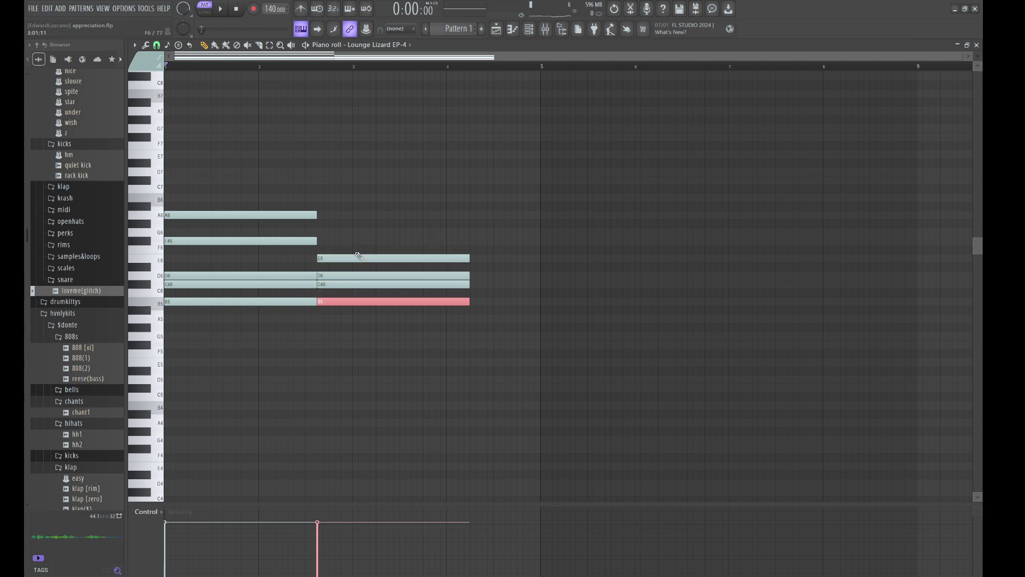
Step: Play the pattern, shorten the second chord to end at bar 4, and duplicate it directly after itself
{"action": "key", "text": "space"}
{"action": "left_click_drag", "start_coordinate": [458, 330], "coordinate": [428, 227]}
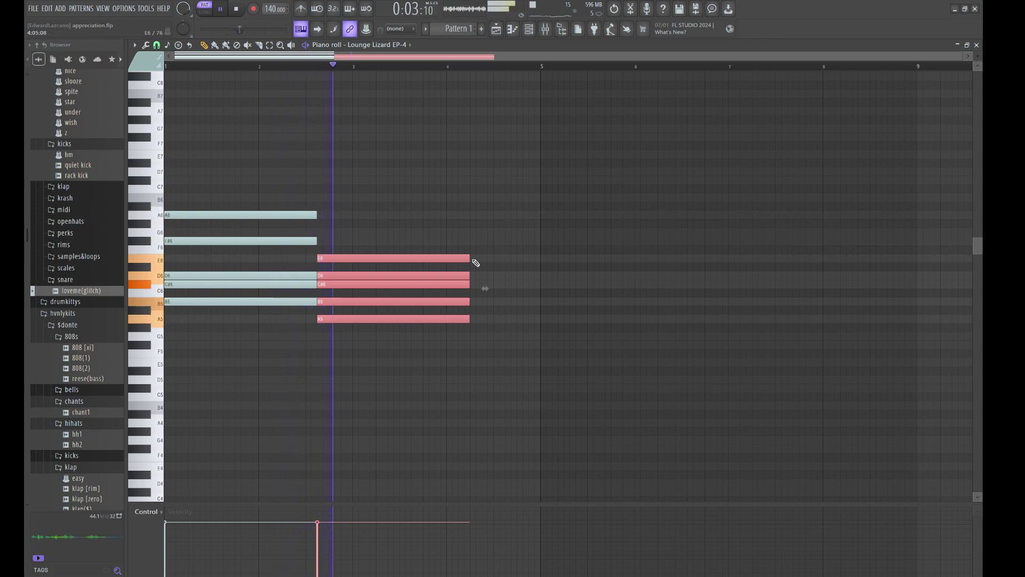
{"action": "left_click_drag", "start_coordinate": [469, 259], "coordinate": [451, 254]}
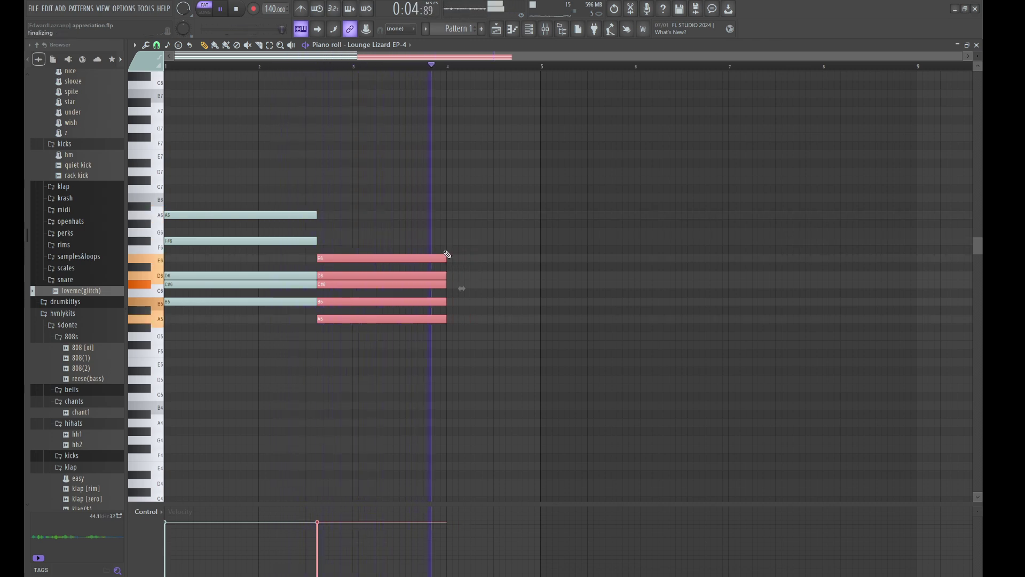
{"action": "key", "text": "ctrl+b"}
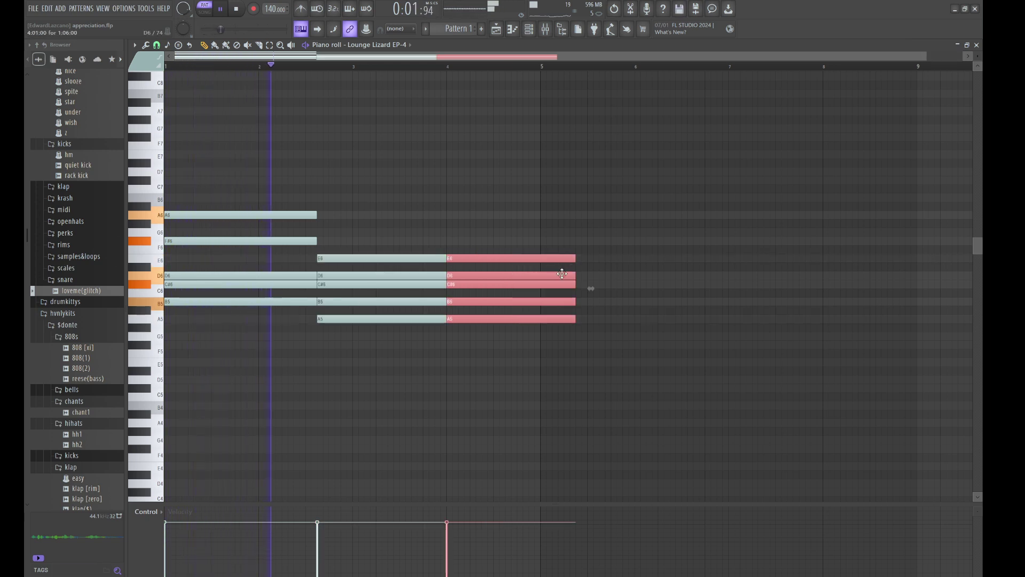
Step: Move the boundary between the first and second chords back to 2:07 and listen to the progression
{"action": "left_click", "coordinate": [312, 215]}
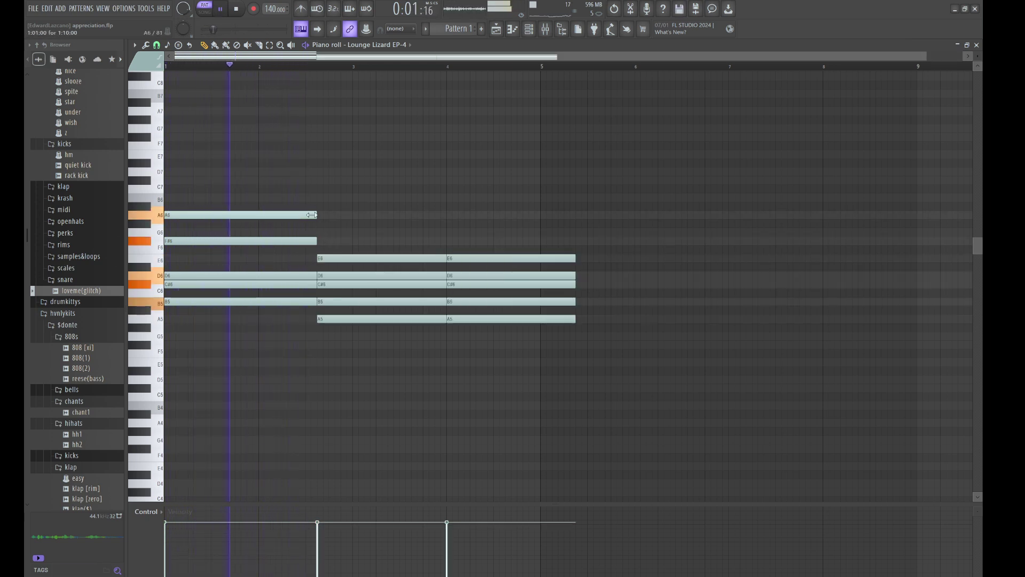
{"action": "key", "text": "space"}
{"action": "key", "text": "space"}
{"action": "left_click_drag", "start_coordinate": [312, 214], "coordinate": [290, 214]}
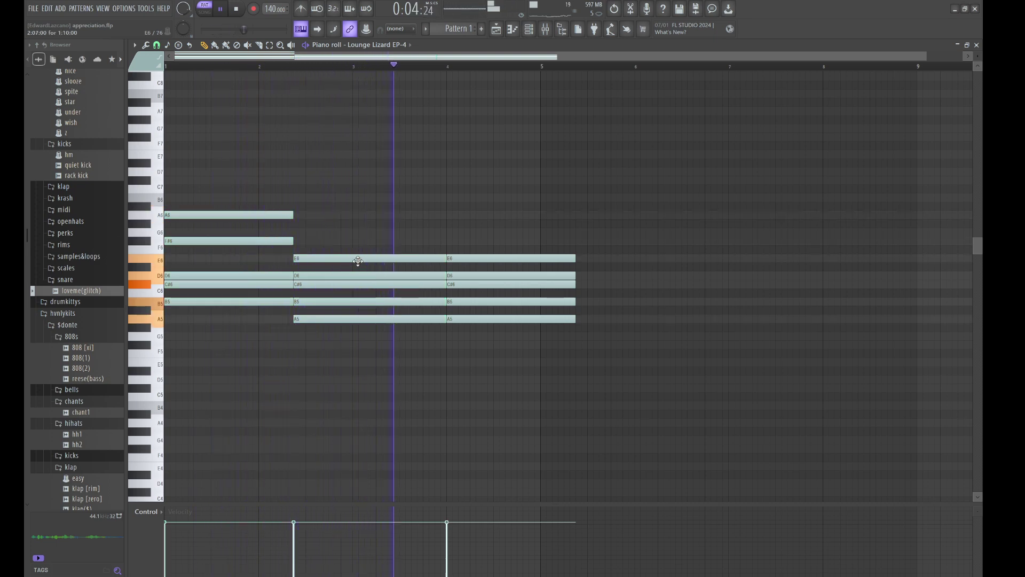
{"action": "key", "text": "space"}
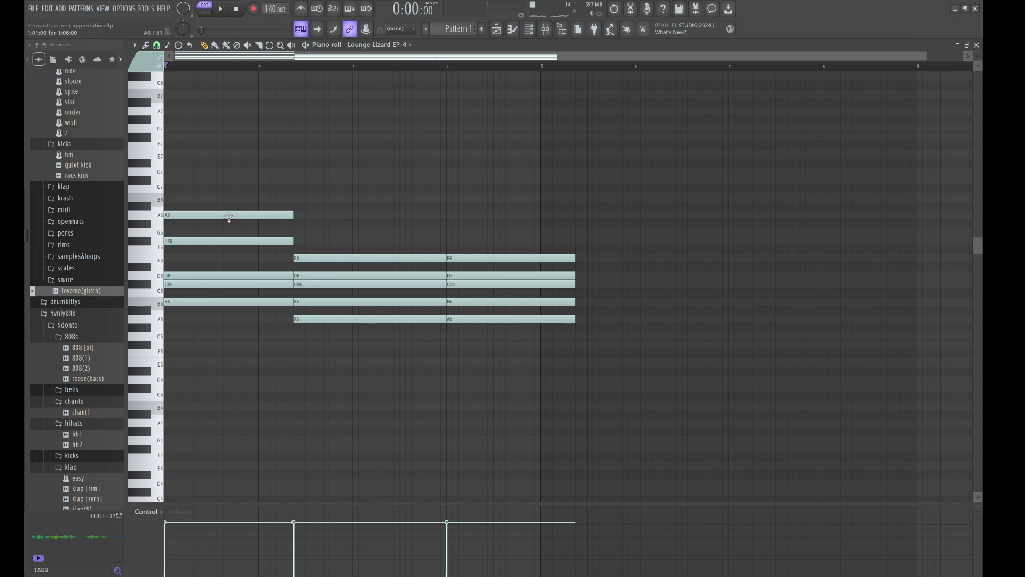
{"action": "right_click", "coordinate": [229, 217]}
{"action": "key", "text": "ctrl+z"}
{"action": "left_click", "coordinate": [301, 255]}
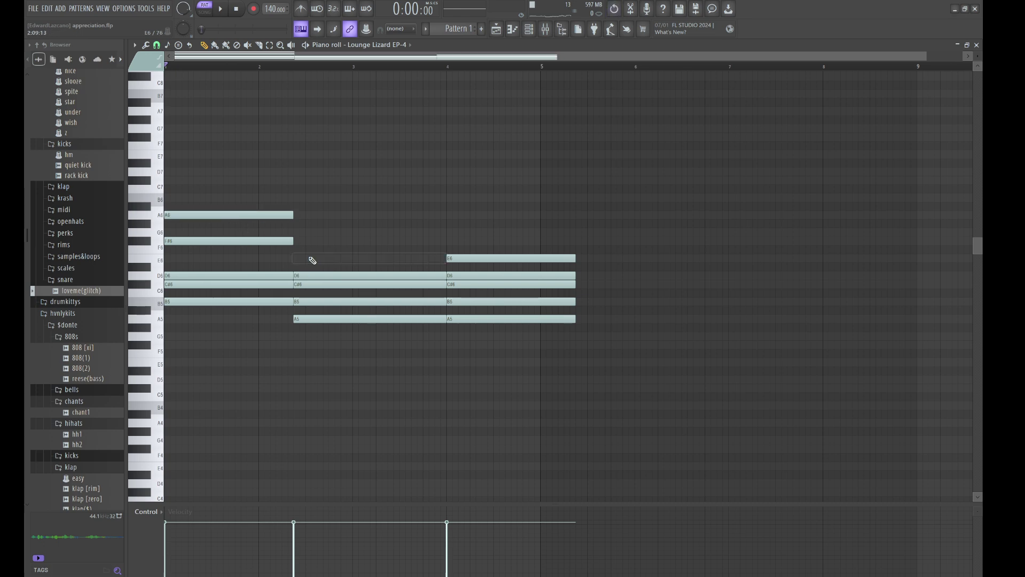
Step: Shorten the second chord to end at 3:05, duplicate it directly after itself as a third chord, and replay the pattern
{"action": "key", "text": "space"}
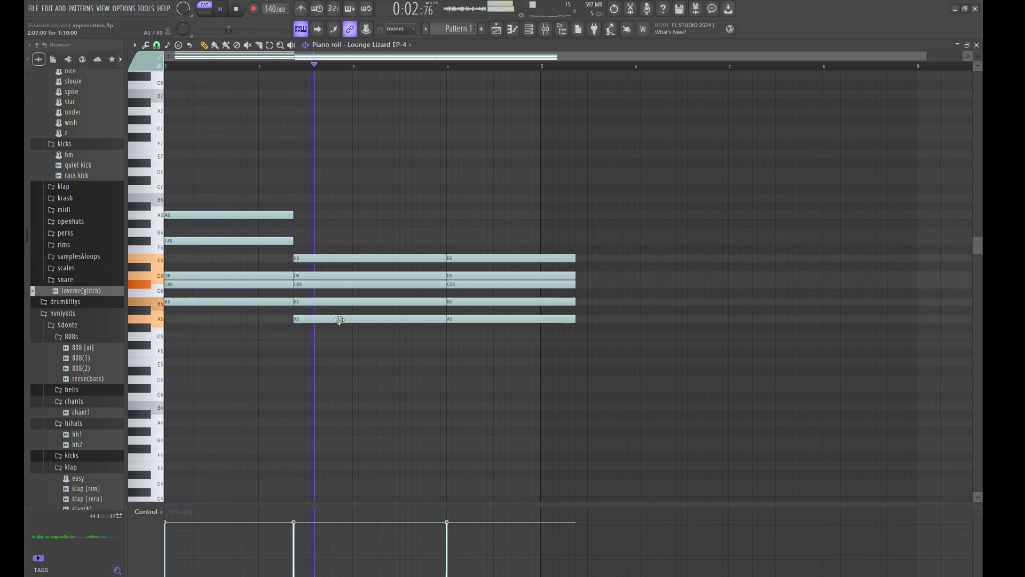
{"action": "left_click_drag", "start_coordinate": [435, 327], "coordinate": [406, 254]}
{"action": "key", "text": "space"}
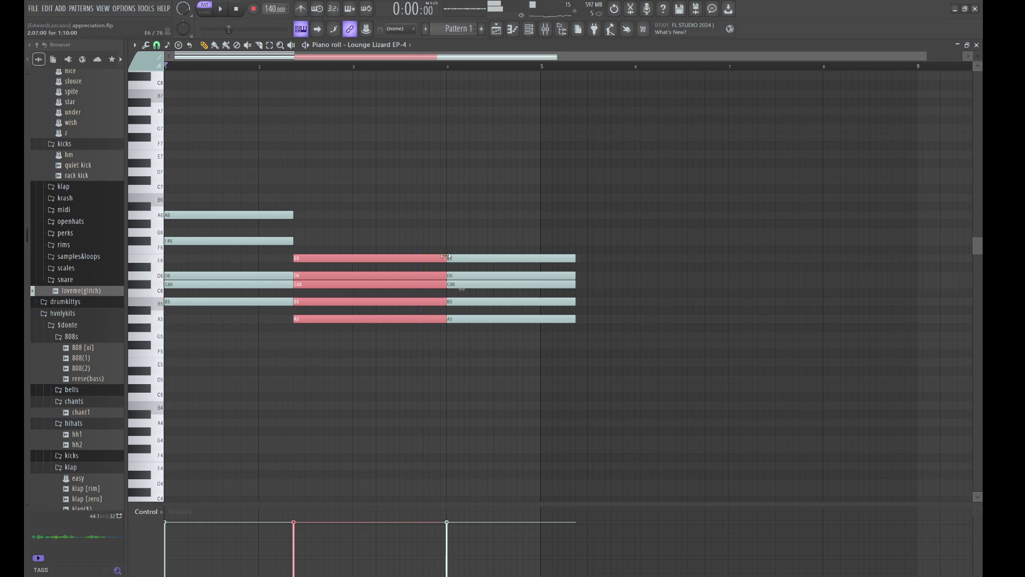
{"action": "key", "text": "space"}
{"action": "left_click_drag", "start_coordinate": [444, 284], "coordinate": [376, 255]}
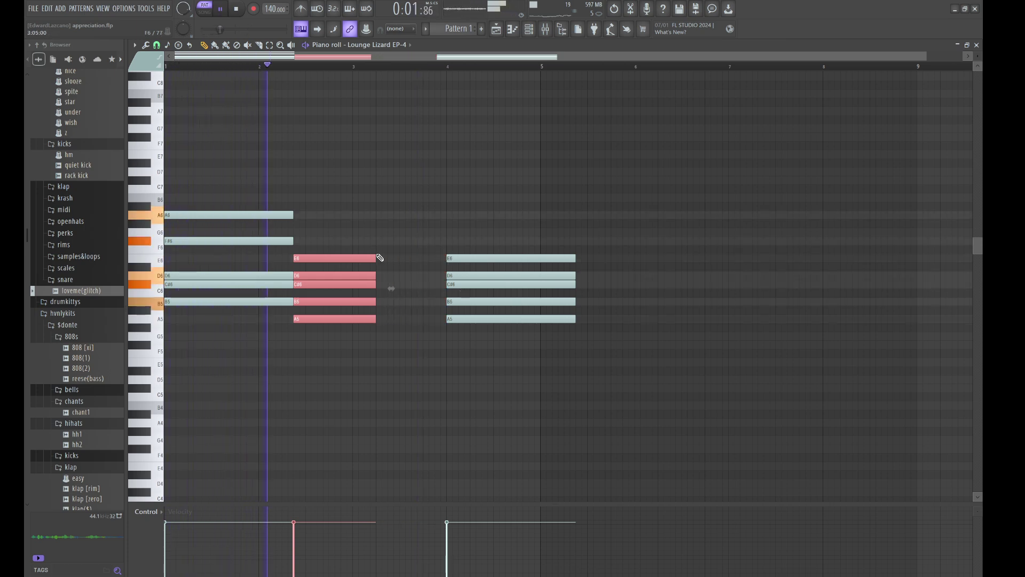
{"action": "key", "text": "ctrl+b"}
{"action": "key", "text": "shift+Left"}
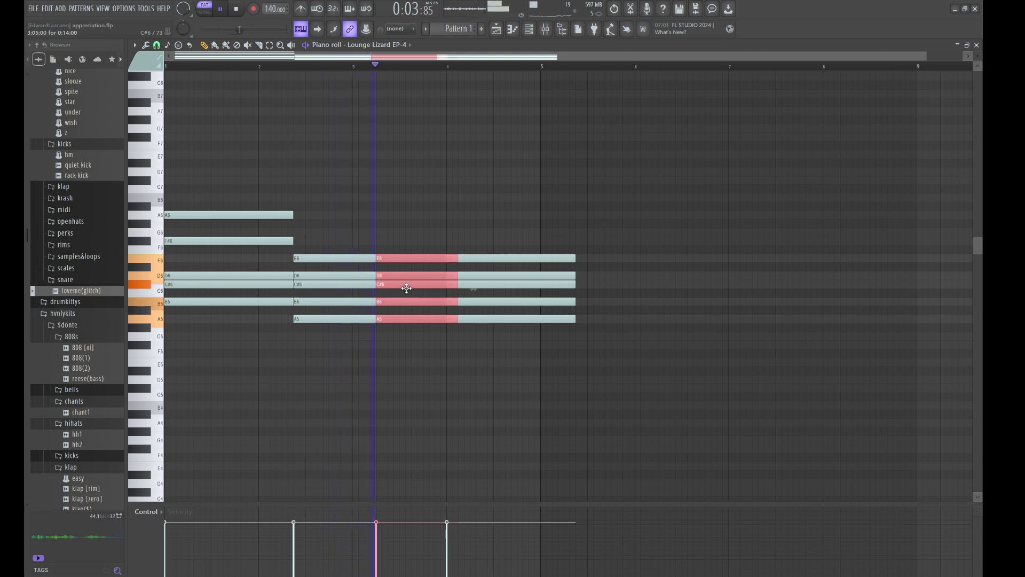
{"action": "key", "text": "space"}
{"action": "key", "text": "space"}
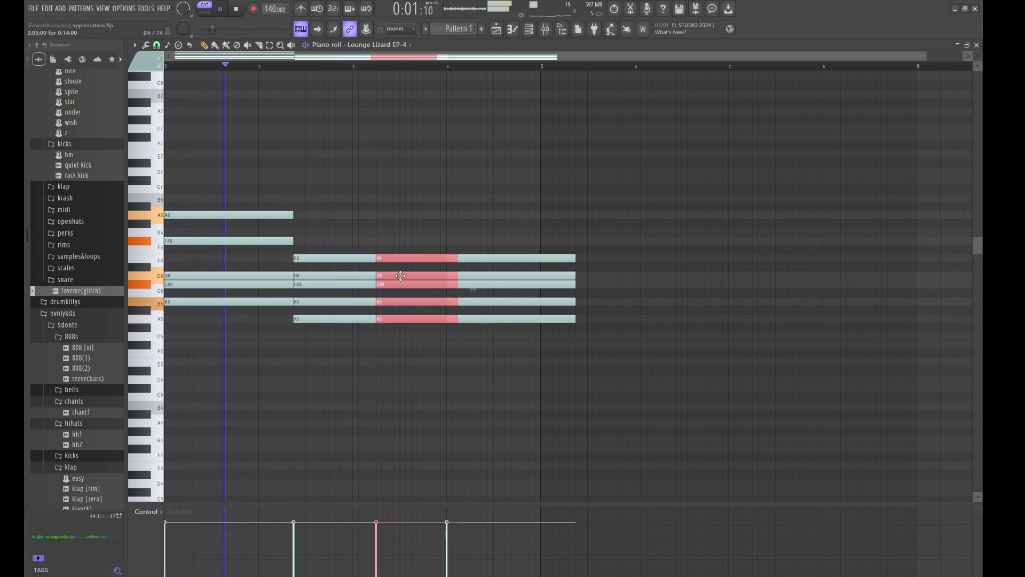
Step: Lower the third chord's D6 an octave to D5 and trim the chord's overlap with the last chord
{"action": "left_click", "coordinate": [401, 275], "text": "ctrl"}
{"action": "key", "text": "ctrl+Down"}
{"action": "left_click", "coordinate": [431, 396], "text": "ctrl"}
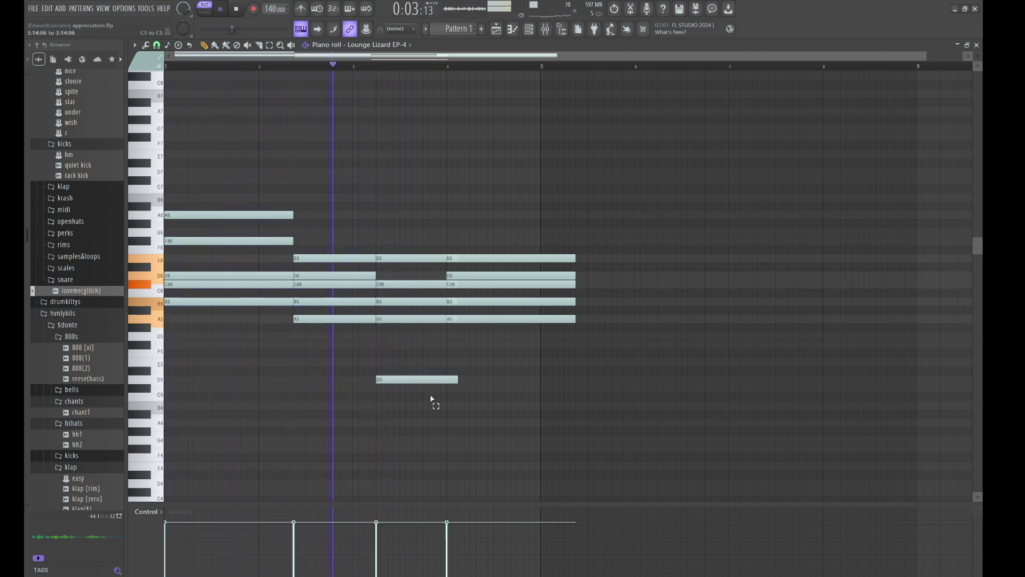
{"action": "left_click_drag", "start_coordinate": [431, 396], "coordinate": [435, 259]}
Step: Move the boundary between the third and last chords to 3:15 and shorten the last chord to end at bar 5
{"action": "key", "text": "space"}
{"action": "key", "text": "space"}
{"action": "left_click", "coordinate": [446, 250]}
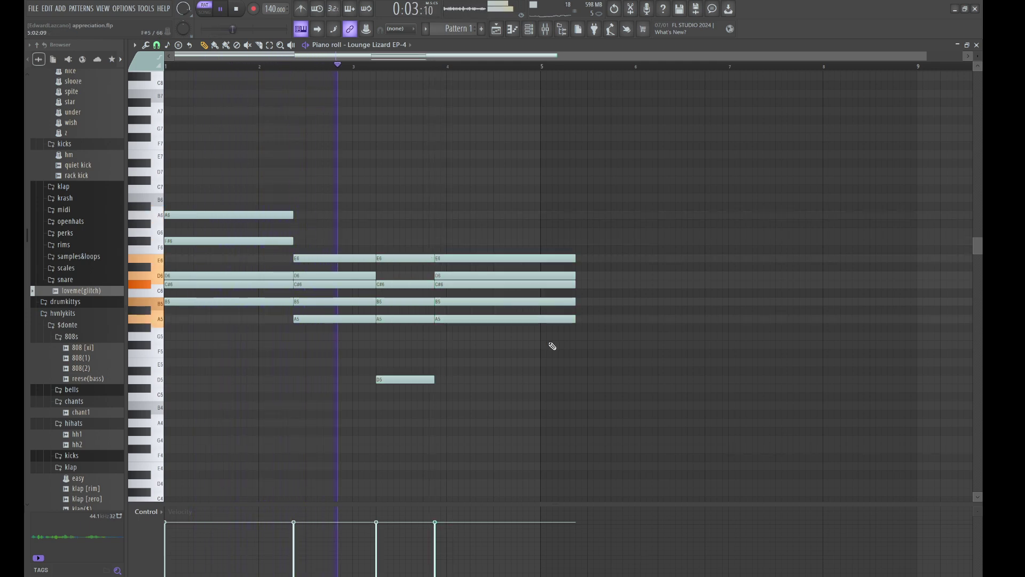
{"action": "left_click_drag", "start_coordinate": [549, 343], "coordinate": [541, 244]}
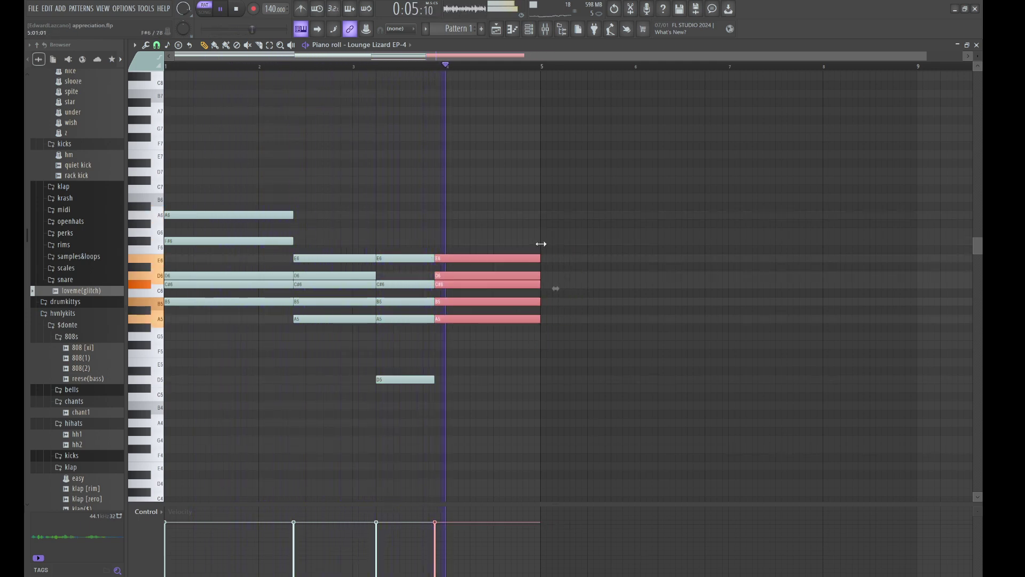
Step: Replay the pattern and move the boundary between the third and last chords to the start of bar 4
{"action": "key", "text": "space"}
{"action": "key", "text": "space"}
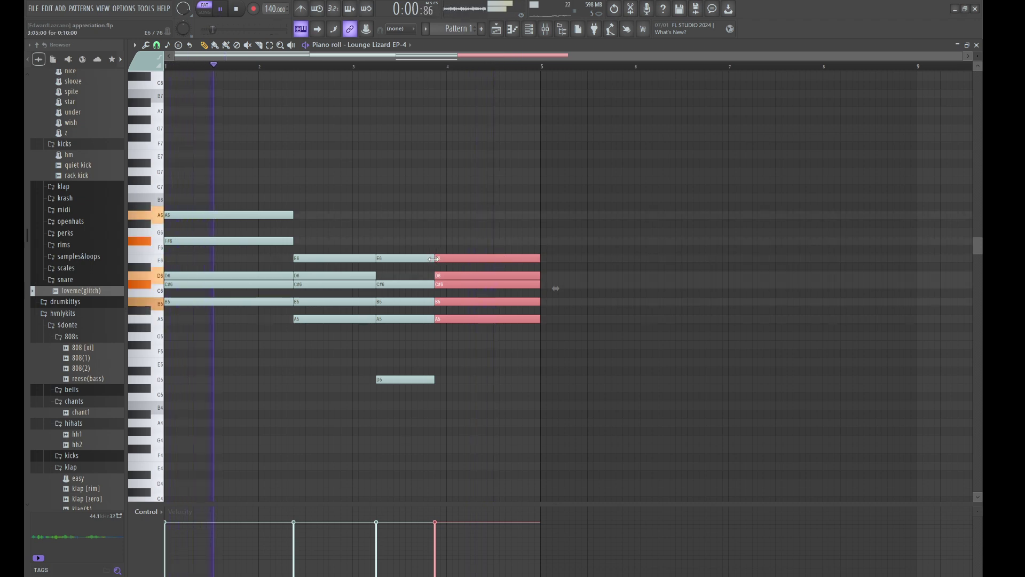
{"action": "left_click_drag", "start_coordinate": [433, 259], "coordinate": [423, 256]}
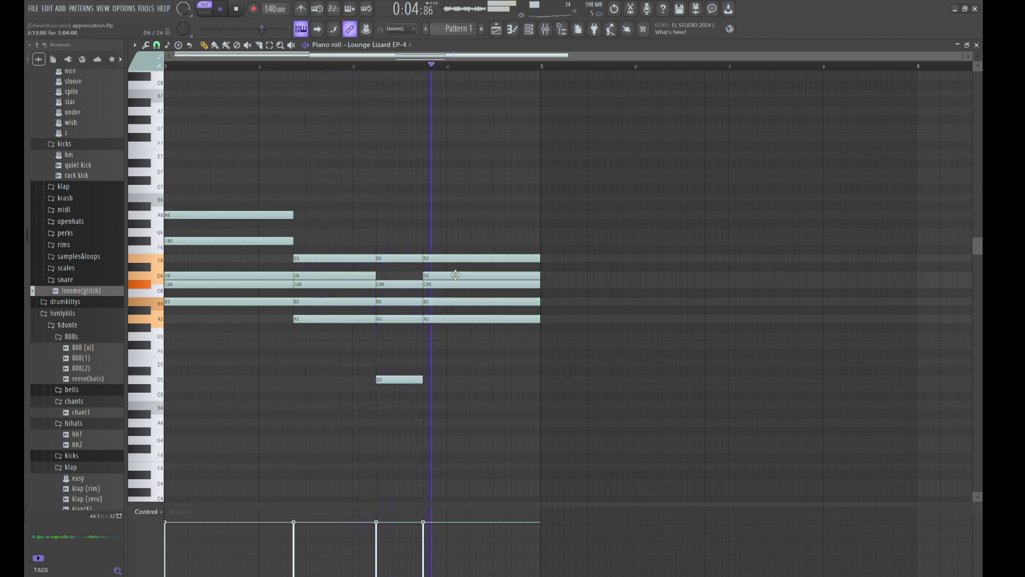
{"action": "left_click_drag", "start_coordinate": [420, 258], "coordinate": [443, 258]}
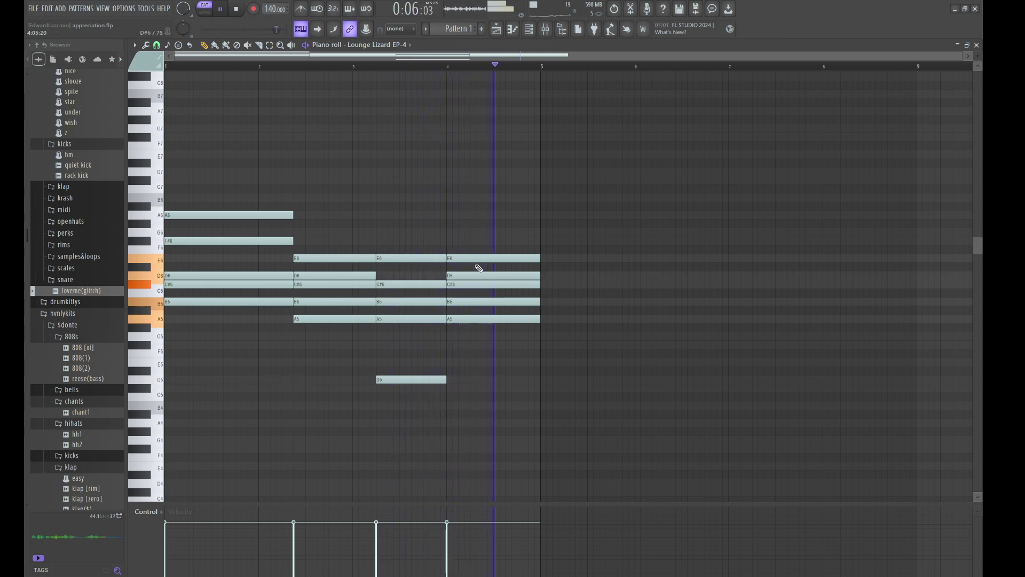
Step: Start the last chord at 4:05, lower its E6 and D6 notes an octave, and save the project
{"action": "left_click_drag", "start_coordinate": [448, 258], "coordinate": [488, 275]}
{"action": "key", "text": "ctrl+Down"}
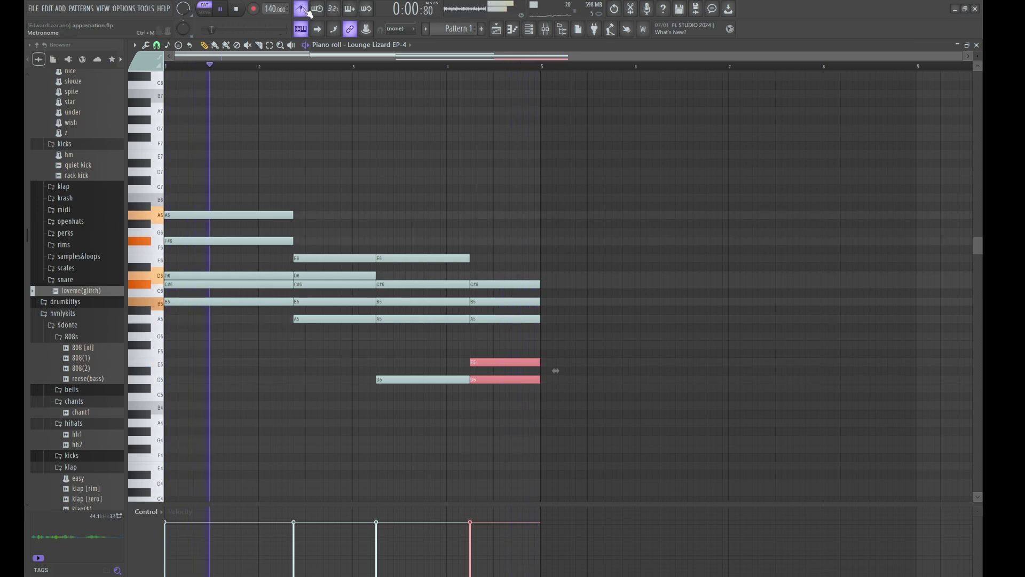
{"action": "key", "text": "ctrl+s"}
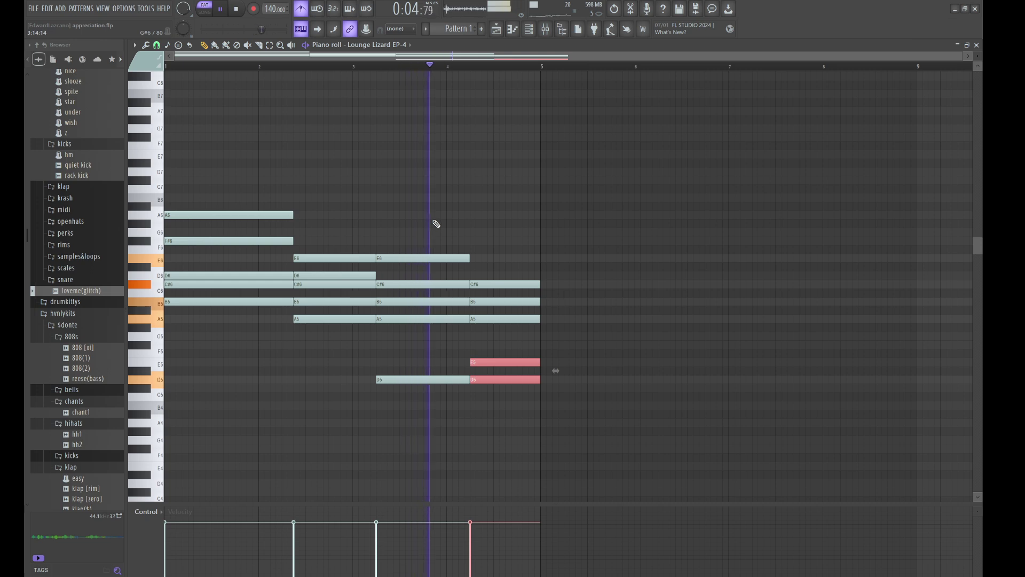
{"action": "key", "text": "ctrl+d"}
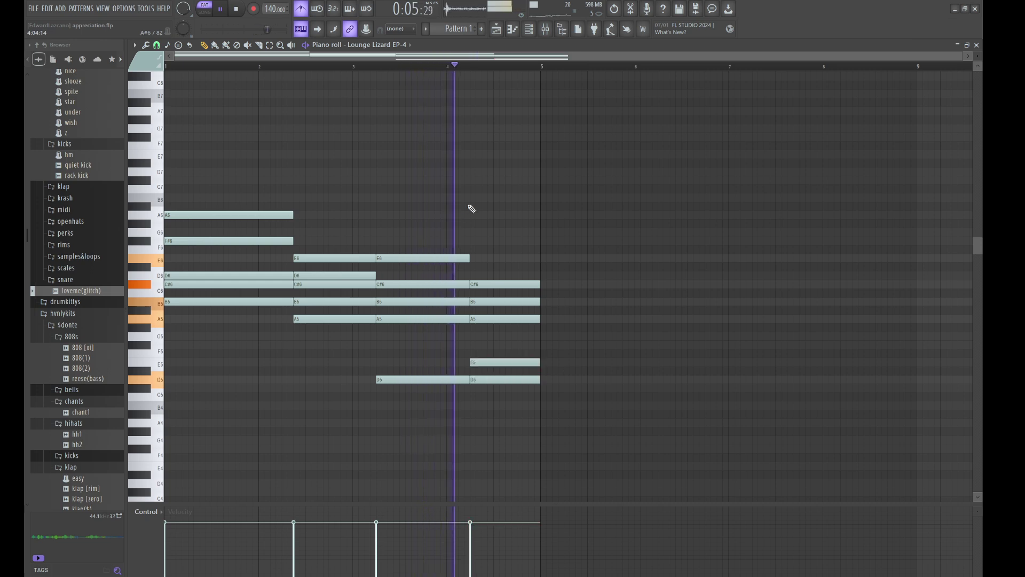
Step: Lower the third chord's C#6 seven semitones to F#5 and move its boundary with the last chord to 4:09
{"action": "left_click", "coordinate": [513, 282]}
{"action": "left_click", "coordinate": [431, 283]}
{"action": "key", "text": "shift+Down"}
{"action": "key", "text": "shift+Down"}
{"action": "key", "text": "shift+Down"}
{"action": "key", "text": "shift+Down"}
{"action": "key", "text": "shift+Down"}
{"action": "key", "text": "shift+Down"}
{"action": "key", "text": "shift+Down"}
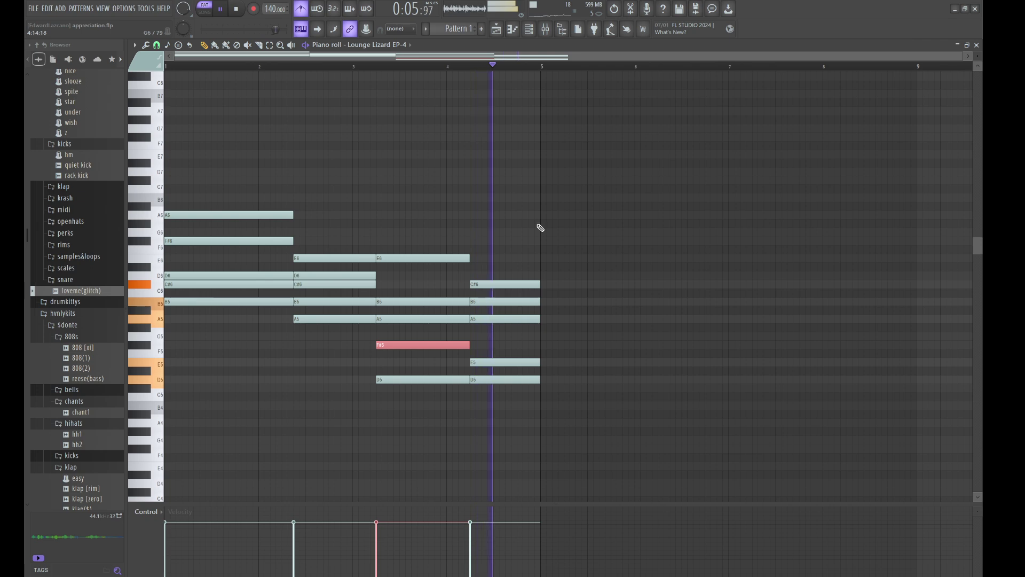
{"action": "key", "text": "ctrl+d"}
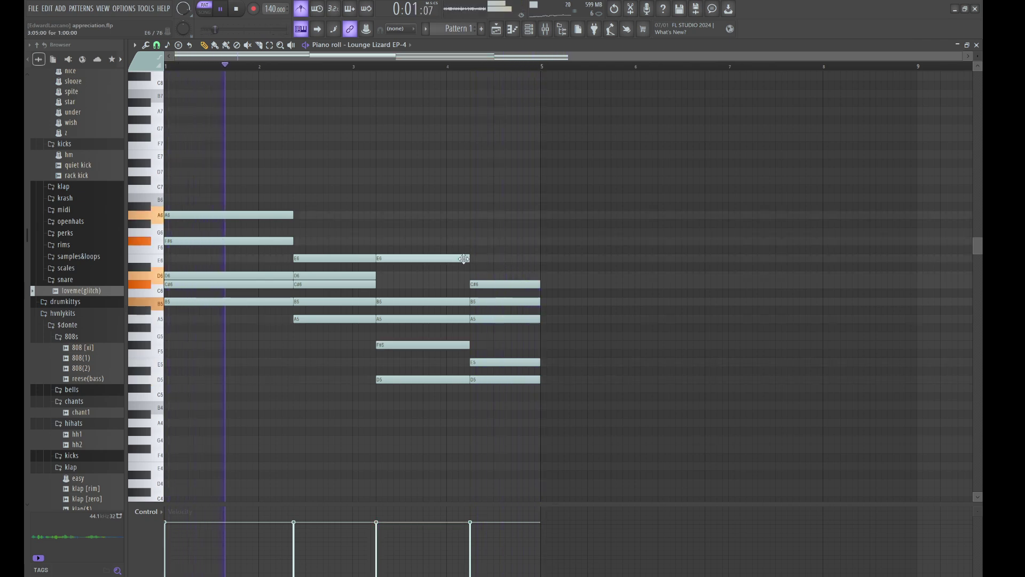
{"action": "left_click_drag", "start_coordinate": [464, 258], "coordinate": [493, 261]}
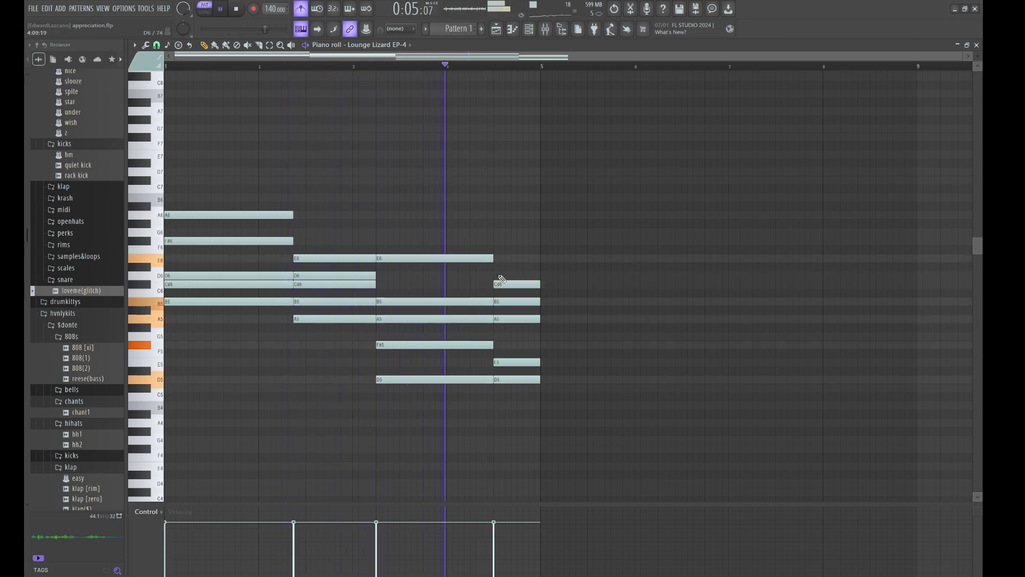
Step: Move the boundary between the third and last chords to 4:07 and duplicate the four-bar progression into bars 5 to 8
{"action": "left_click_drag", "start_coordinate": [494, 260], "coordinate": [482, 257]}
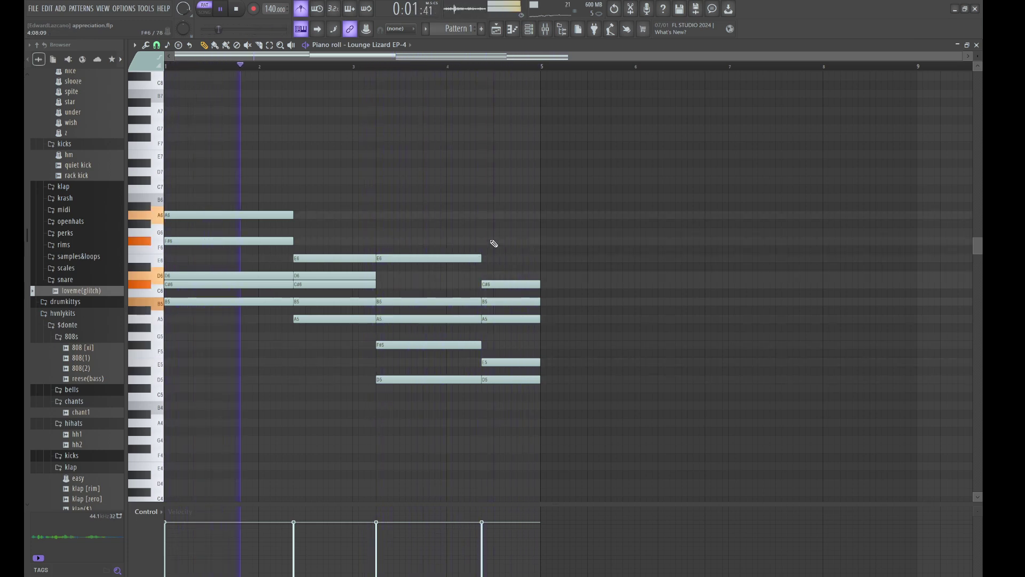
{"action": "key", "text": "ctrl+b"}
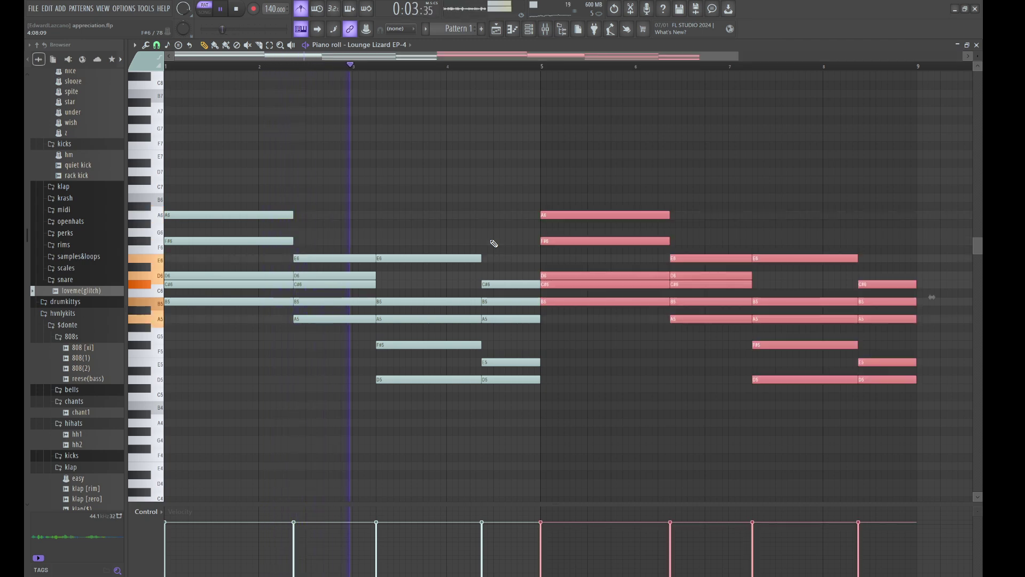
Step: In the duplicated progression, lower the first chord's A6 an octave to A5 and the second chord's B5 five semitones to F#5
{"action": "key", "text": "ctrl+Down"}
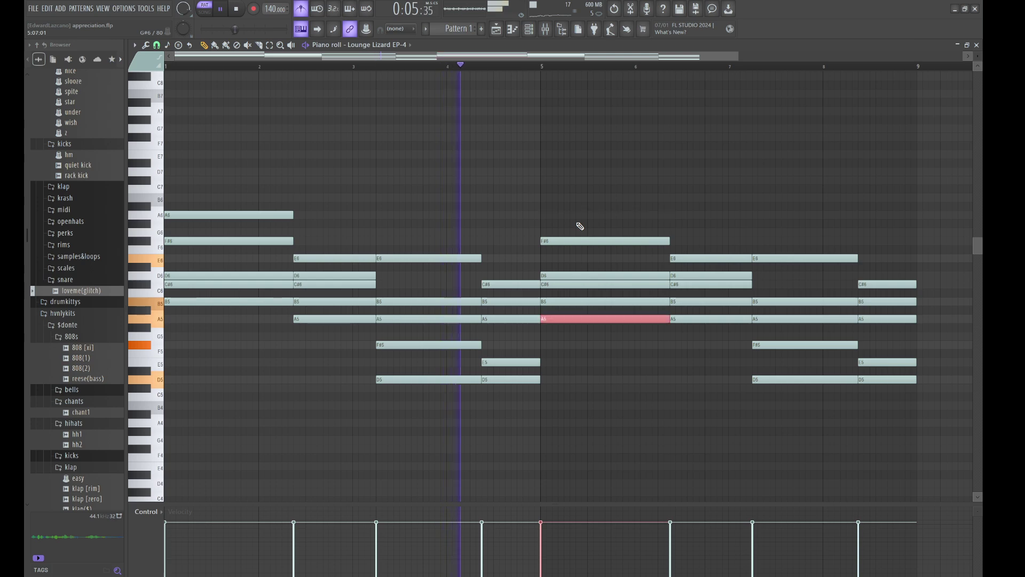
{"action": "left_click", "coordinate": [691, 303]}
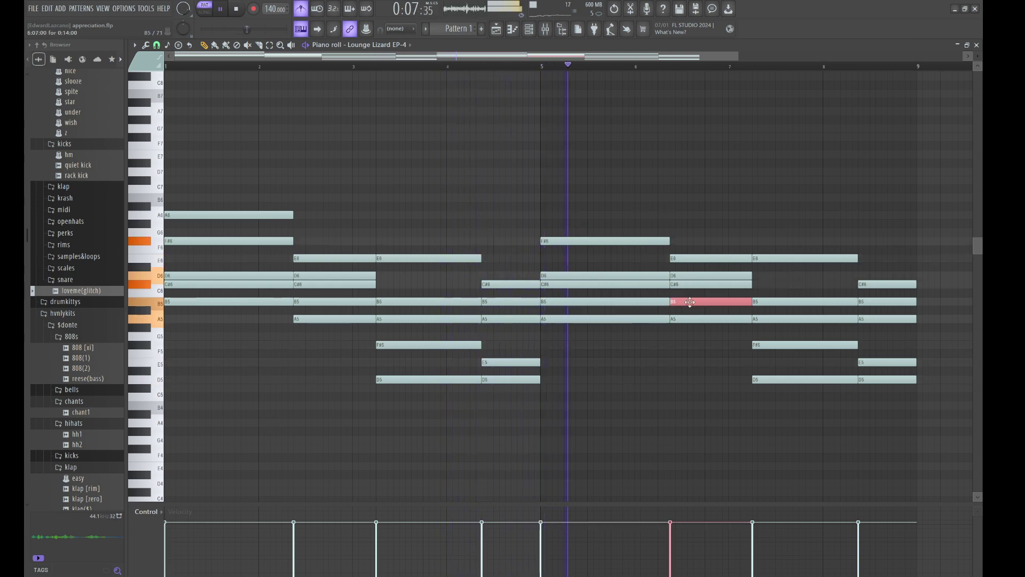
{"action": "key", "text": "shift+Down"}
{"action": "key", "text": "shift+Down"}
{"action": "key", "text": "shift+Down"}
{"action": "key", "text": "shift+Down"}
{"action": "key", "text": "shift+Down"}
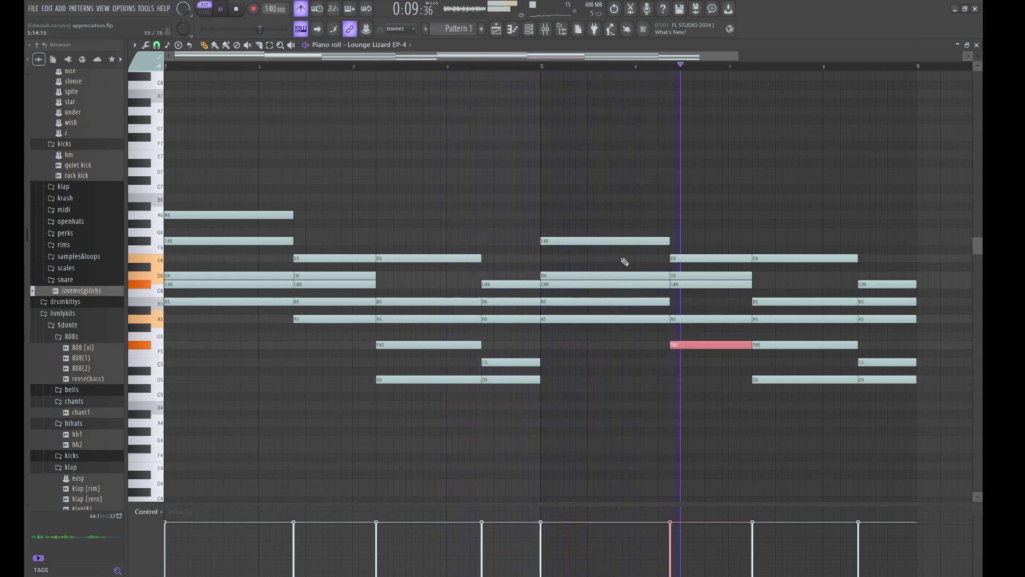
Step: Lower the duplicated progression's F#6 in the first chord, C#6 in the second and E6 in the third by one octave each
{"action": "left_click", "coordinate": [620, 241]}
{"action": "key", "text": "ctrl+Down"}
{"action": "key", "text": "space"}
{"action": "key", "text": "space"}
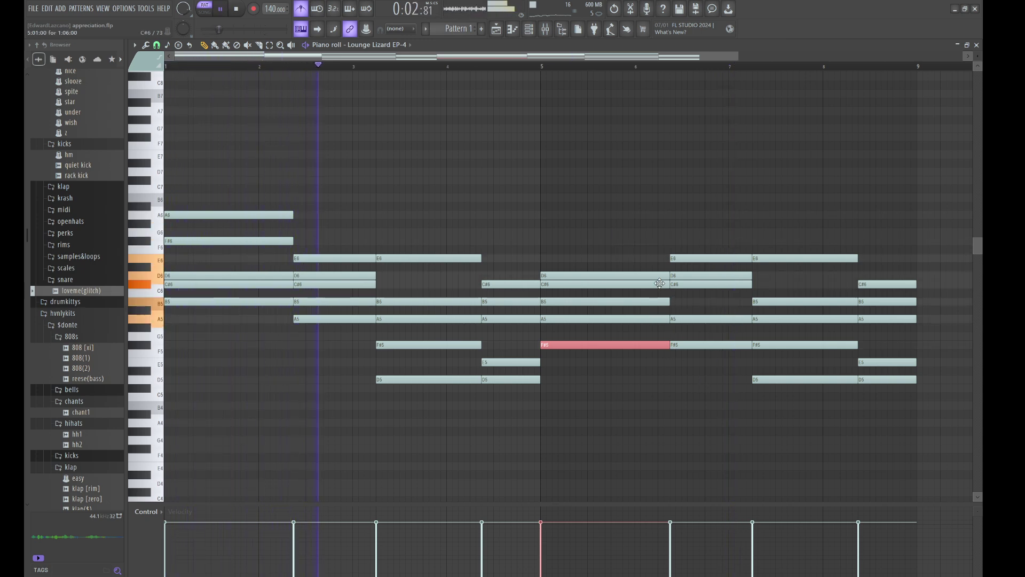
{"action": "left_click", "coordinate": [677, 285]}
{"action": "key", "text": "ctrl+Down"}
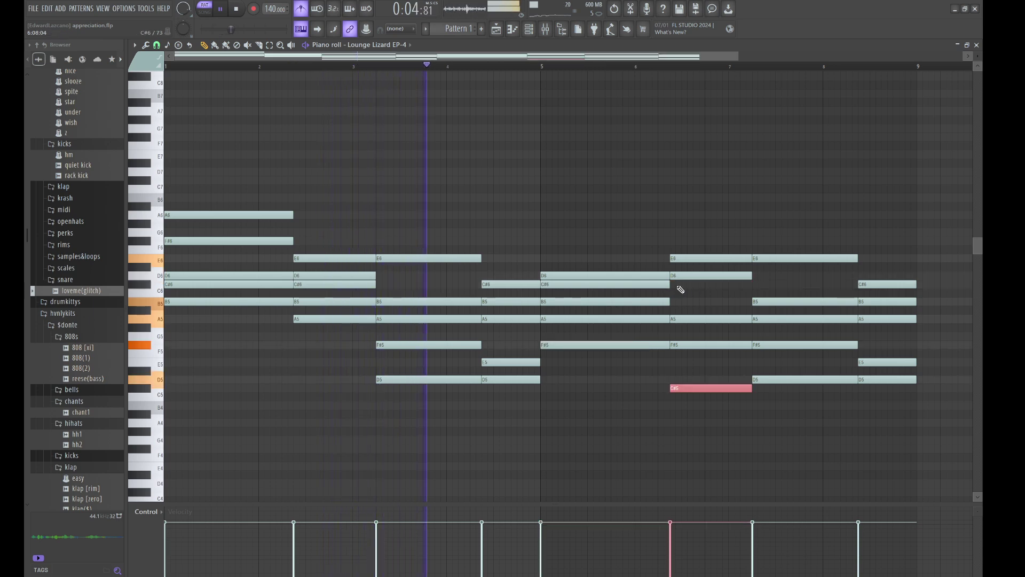
{"action": "left_click", "coordinate": [784, 258]}
{"action": "key", "text": "ctrl+Down"}
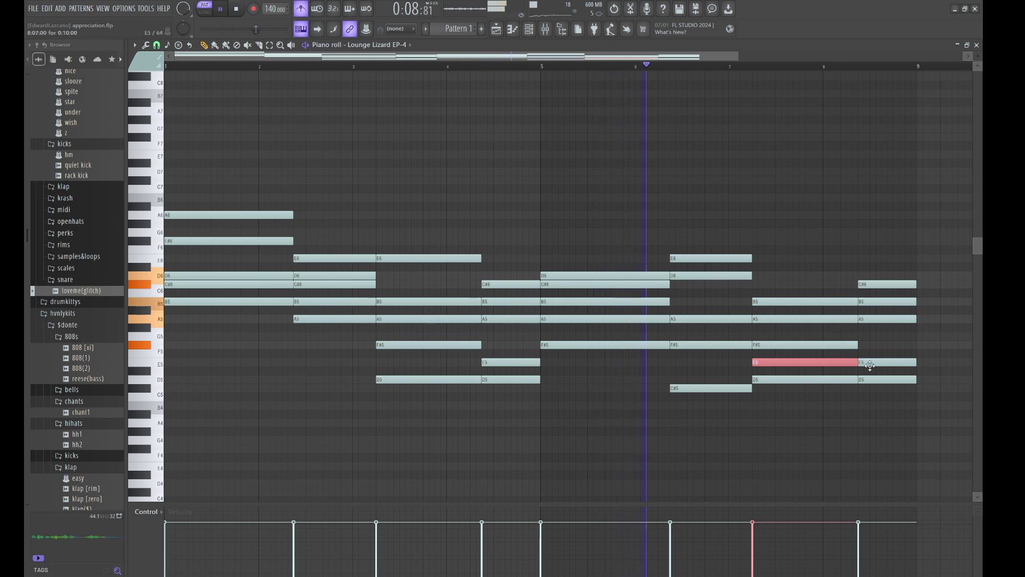
Step: In the duplicated progression's last chord, lower D5 to C#5 and raise C#6 to D6, and clear the selection
{"action": "left_click", "coordinate": [882, 379]}
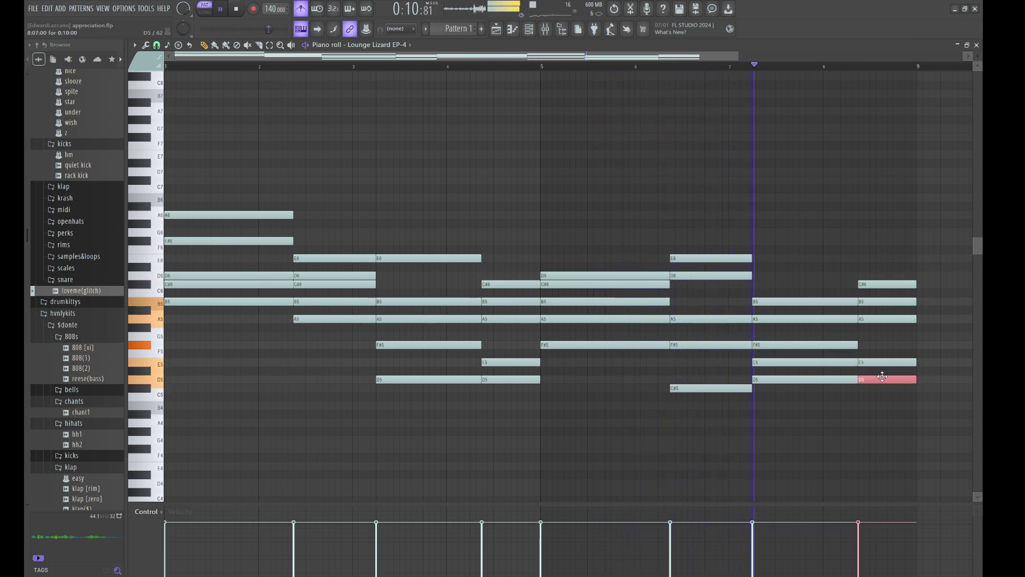
{"action": "key", "text": "shift+Down"}
{"action": "left_click", "coordinate": [886, 292], "text": "ctrl"}
{"action": "left_click", "coordinate": [885, 285]}
{"action": "key", "text": "shift+Up"}
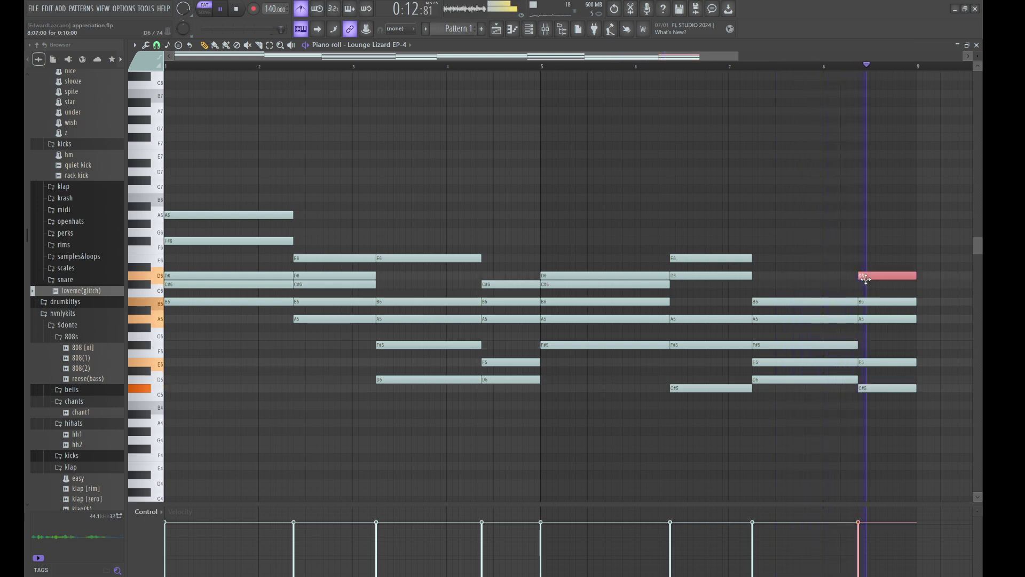
{"action": "key", "text": "ctrl+d"}
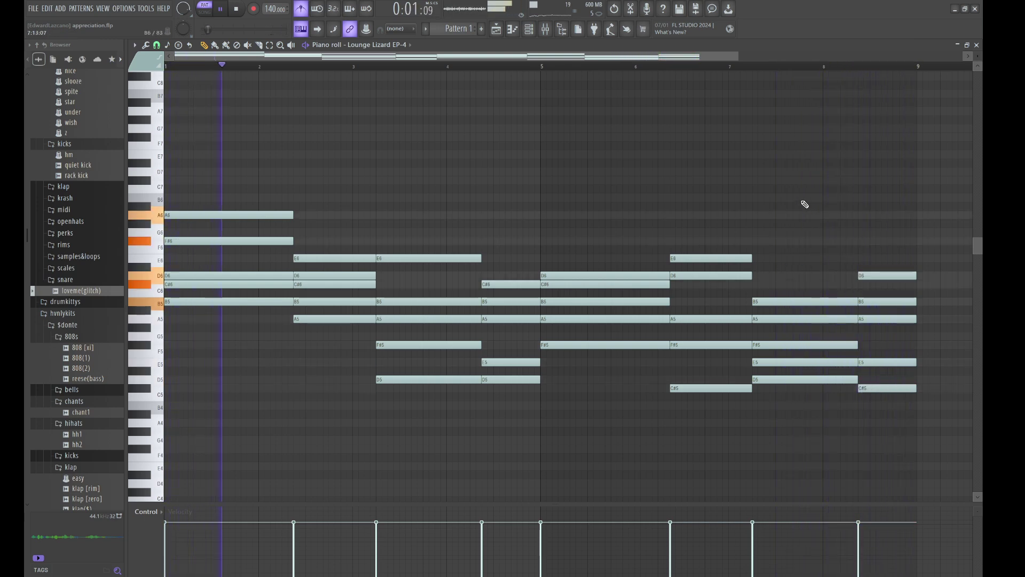
Step: Copy one root note from each of the eight chords (B, A, D, E, F#, C#, D, A) two octaves down as bass notes
{"action": "left_click", "coordinate": [211, 300]}
{"action": "left_click", "coordinate": [325, 319], "text": "shift"}
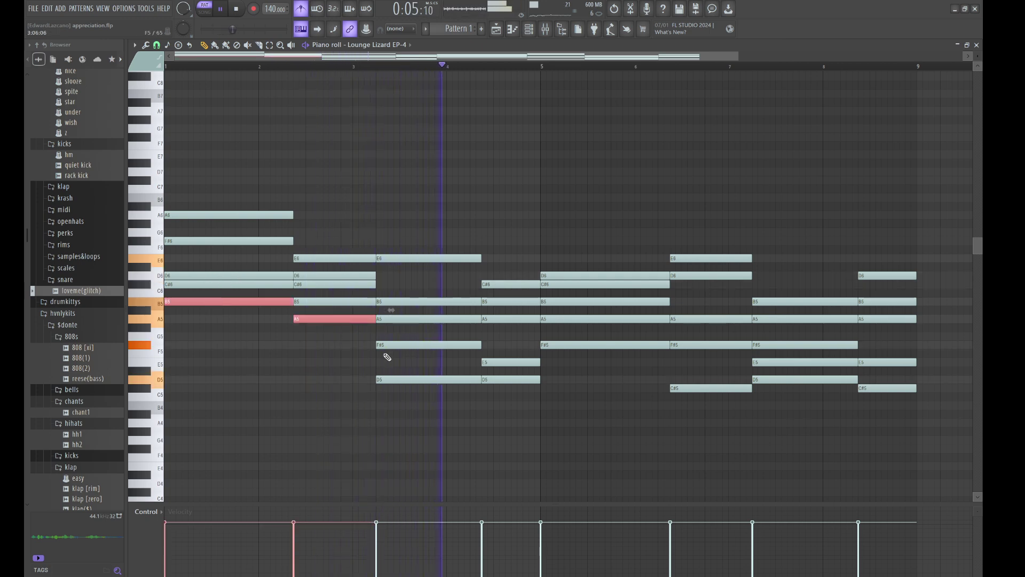
{"action": "left_click", "coordinate": [408, 378], "text": "shift"}
{"action": "left_click", "coordinate": [507, 362], "text": "shift"}
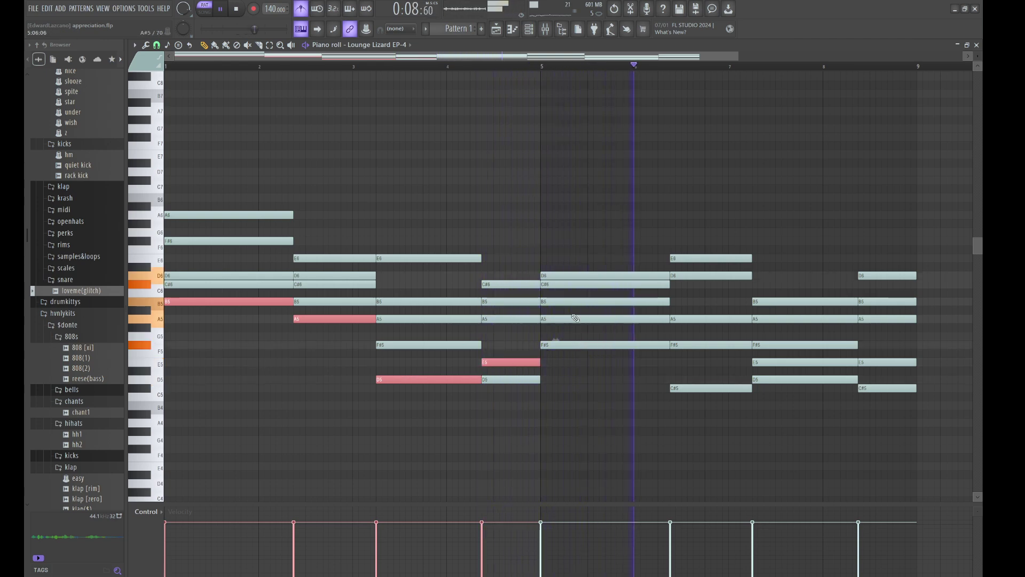
{"action": "left_click", "coordinate": [556, 346], "text": "shift"}
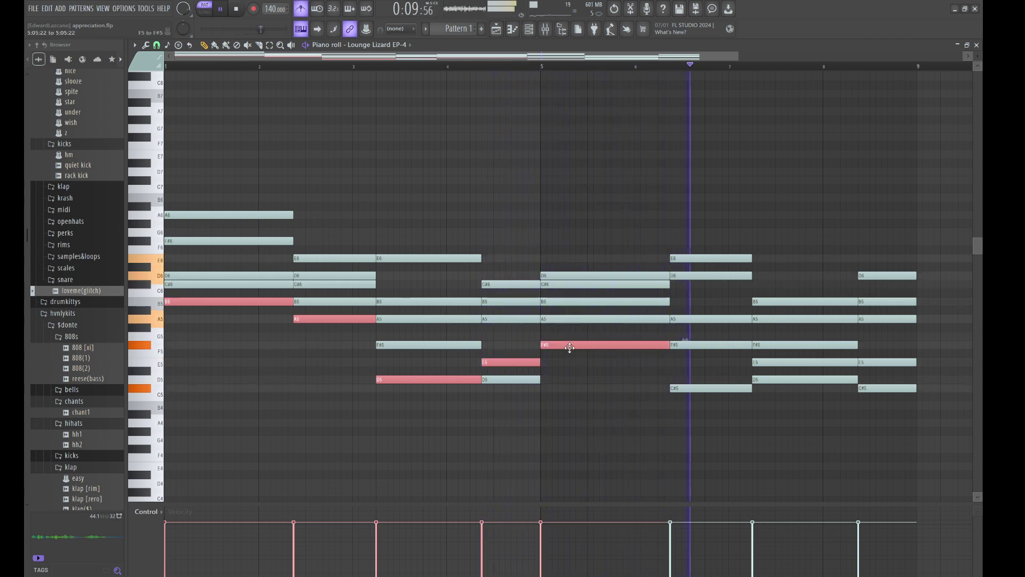
{"action": "left_click", "coordinate": [716, 388], "text": "shift"}
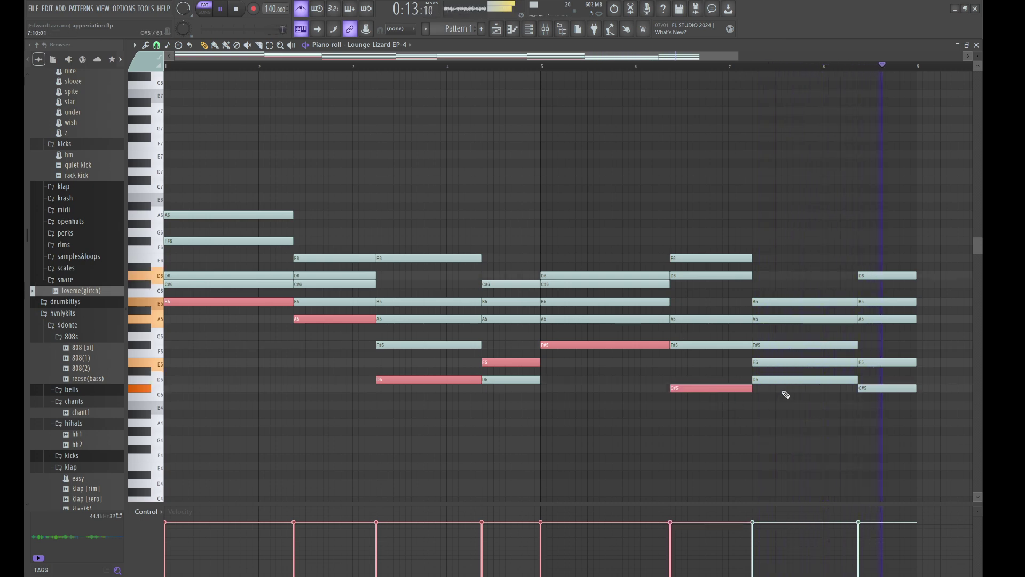
{"action": "left_click", "coordinate": [790, 379], "text": "shift"}
{"action": "left_click", "coordinate": [885, 319], "text": "shift"}
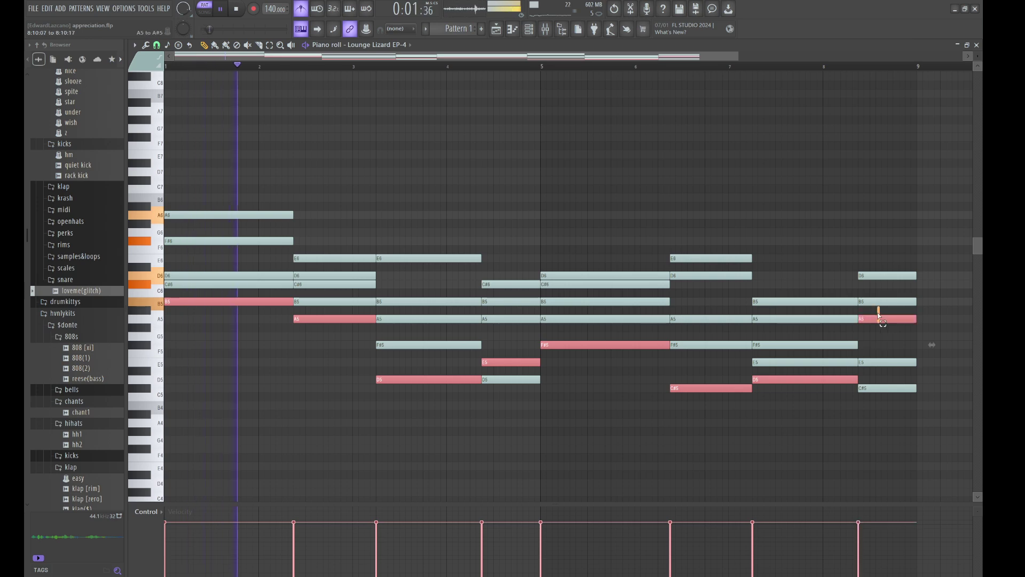
{"action": "key", "text": "ctrl+Down"}
{"action": "key", "text": "ctrl+Down"}
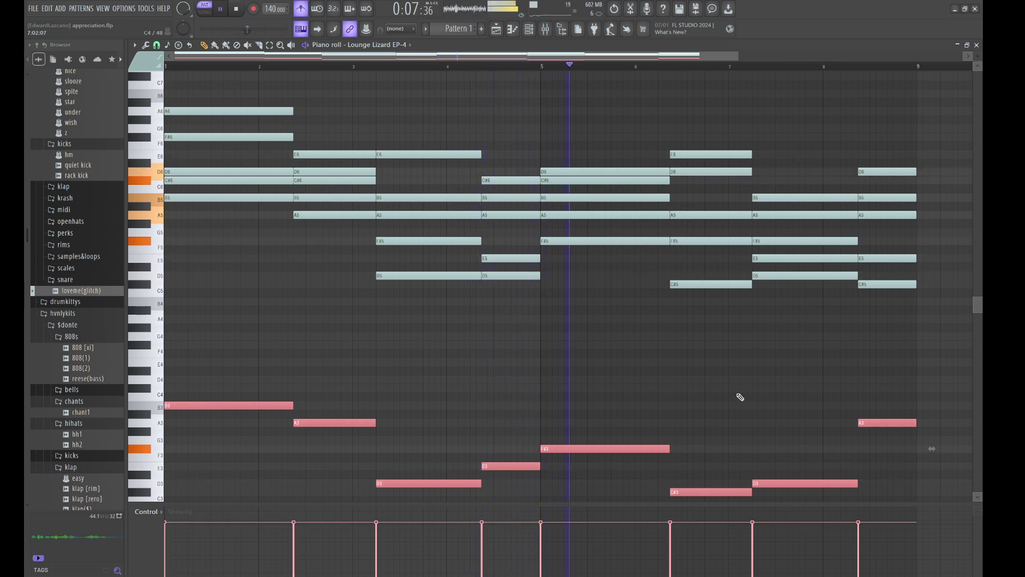
{"action": "left_click", "coordinate": [742, 377]}
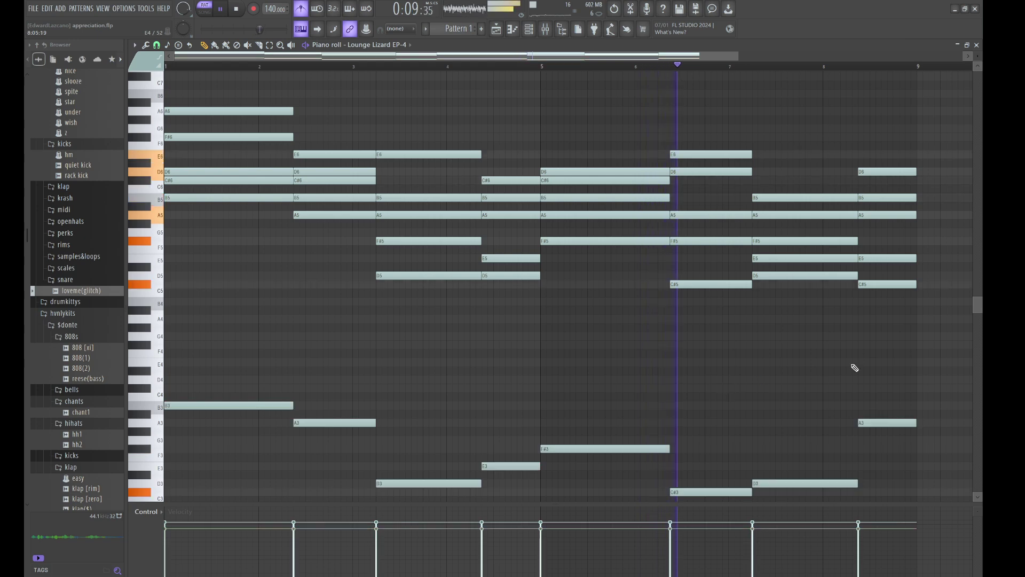
{"action": "left_click", "coordinate": [928, 327]}
{"action": "left_click_drag", "start_coordinate": [928, 327], "coordinate": [688, 130]}
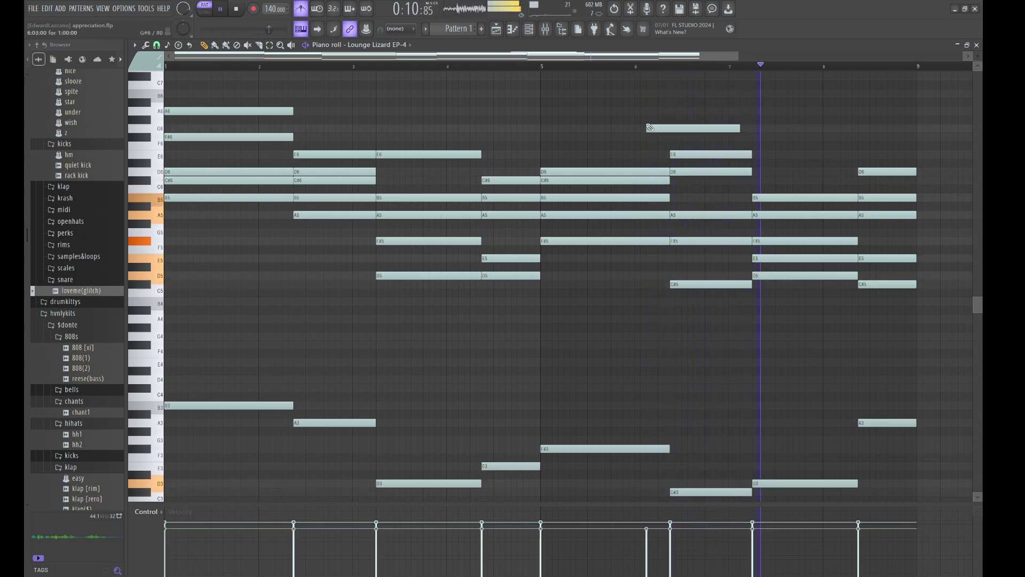
{"action": "right_click", "coordinate": [688, 130]}
Step: Select all chord notes above the bass line, vary their velocities slightly and clear the selection
{"action": "left_click_drag", "start_coordinate": [931, 296], "coordinate": [201, 81]}
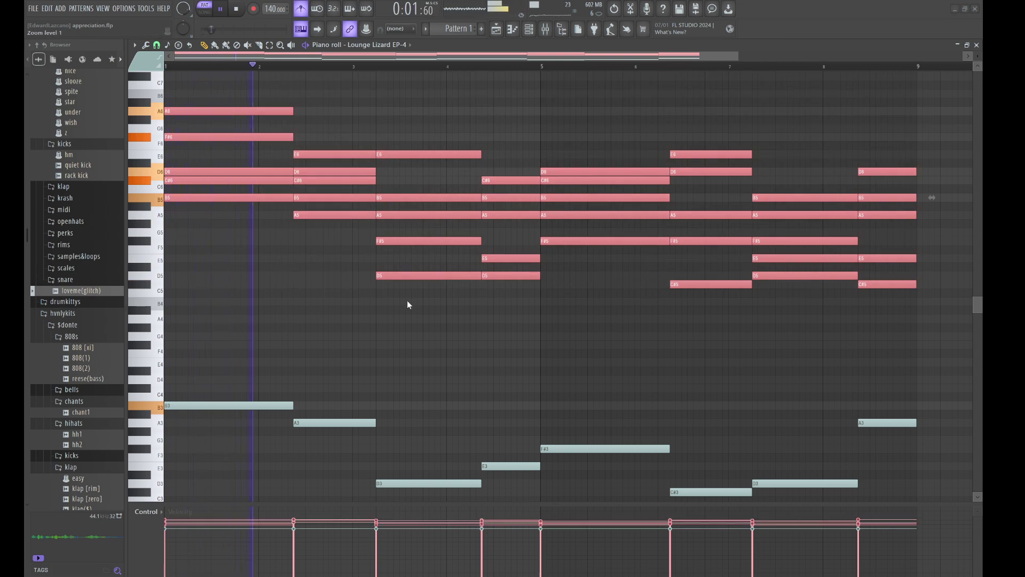
{"action": "left_click", "coordinate": [511, 371]}
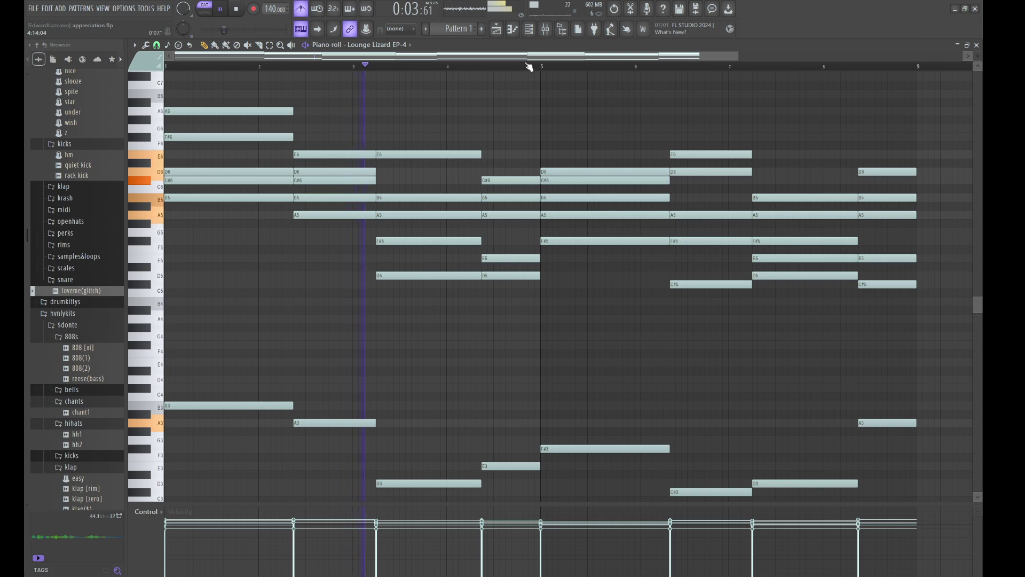
Step: Paste the progression into the first Sampler channel and cut the original notes from the Lounge Lizard EP-4 channel
{"action": "key", "text": "F6"}
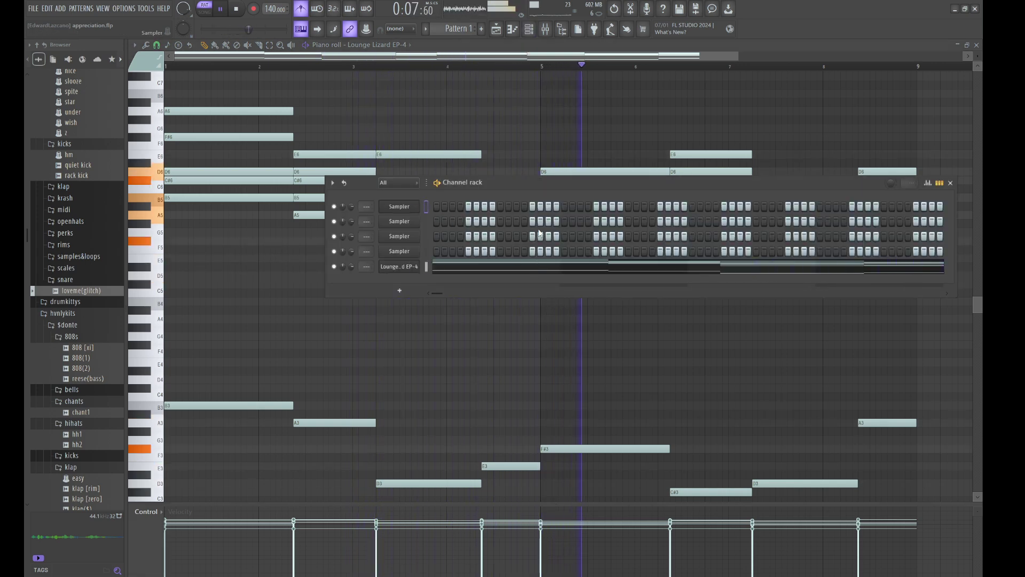
{"action": "key", "text": "ctrl+v"}
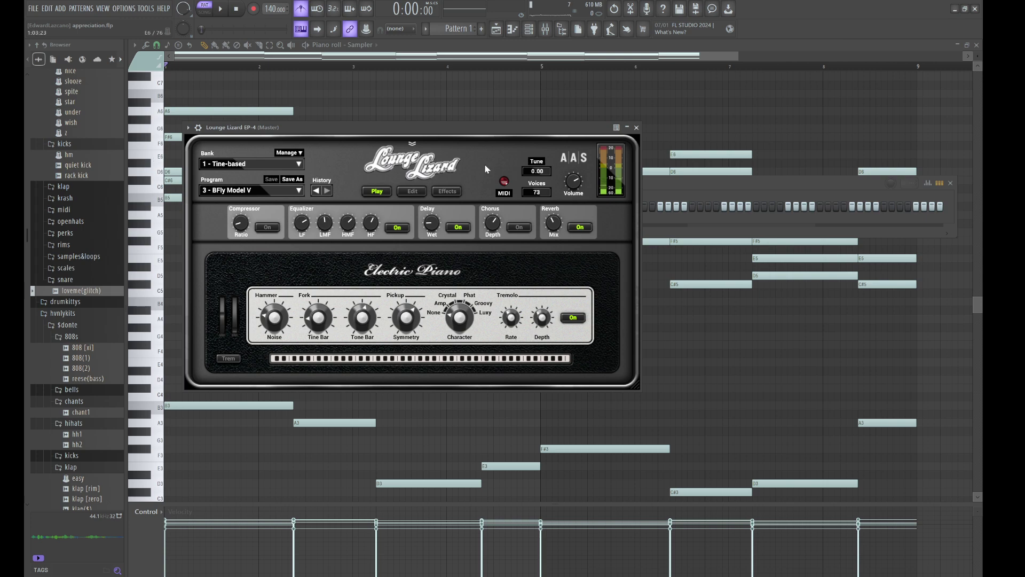
{"action": "left_click", "coordinate": [647, 187]}
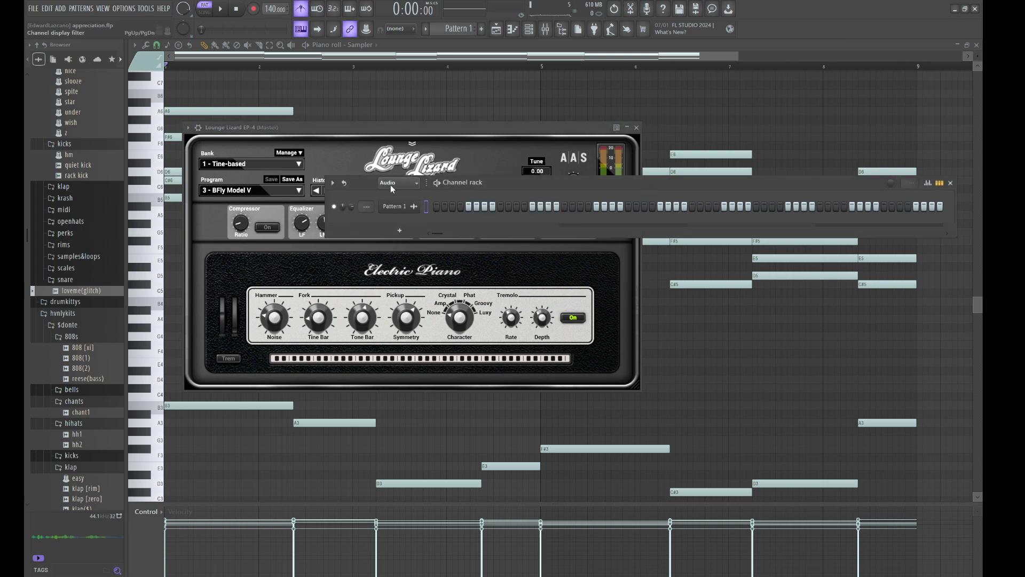
{"action": "key", "text": "Page_Up"}
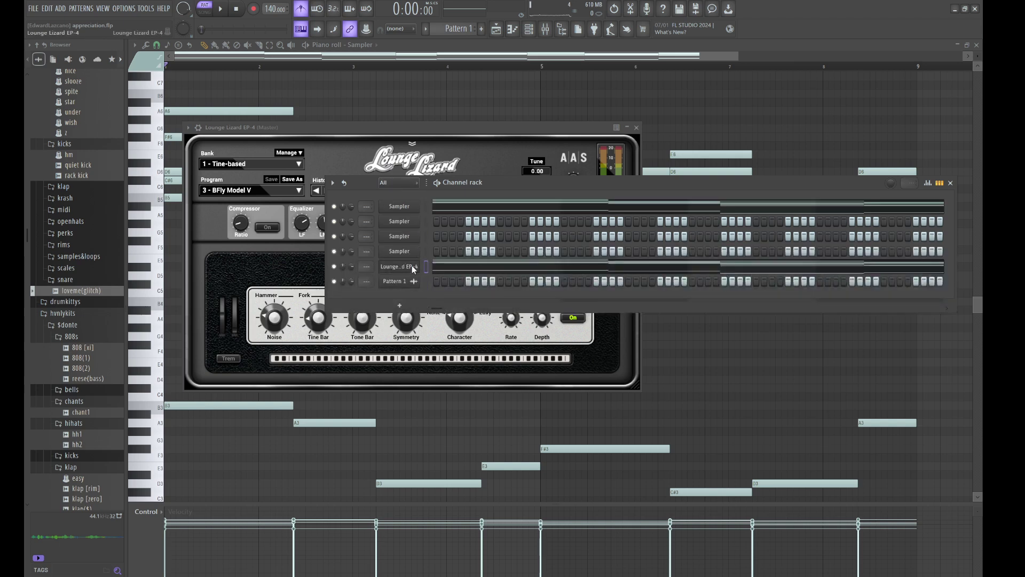
{"action": "key", "text": "ctrl+x"}
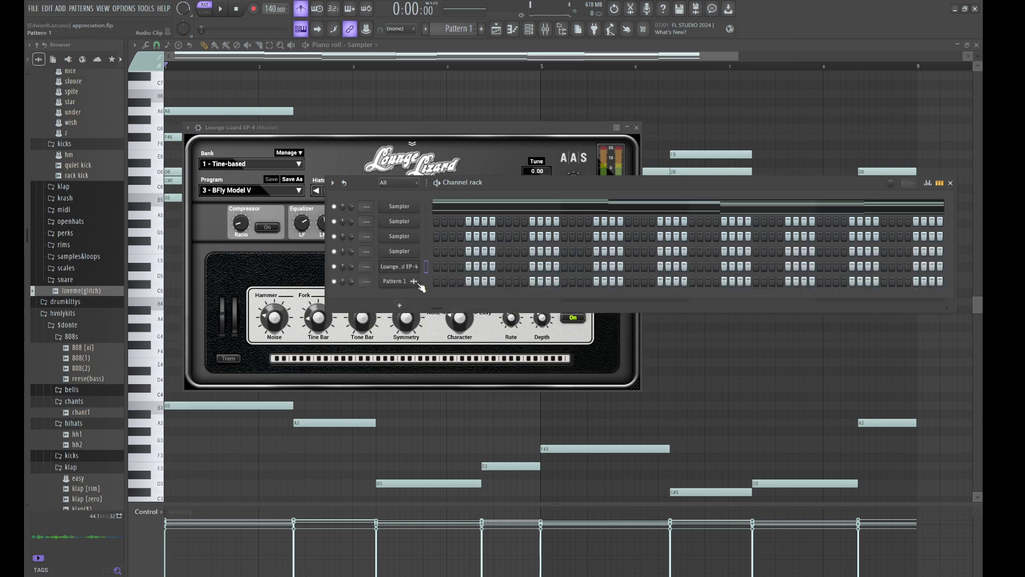
Step: Place the Pattern 1 audio clip on Track 1 and the Pattern 1 note clip on Track 7 of the playlist, both starting at bar 1
{"action": "left_click", "coordinate": [392, 284]}
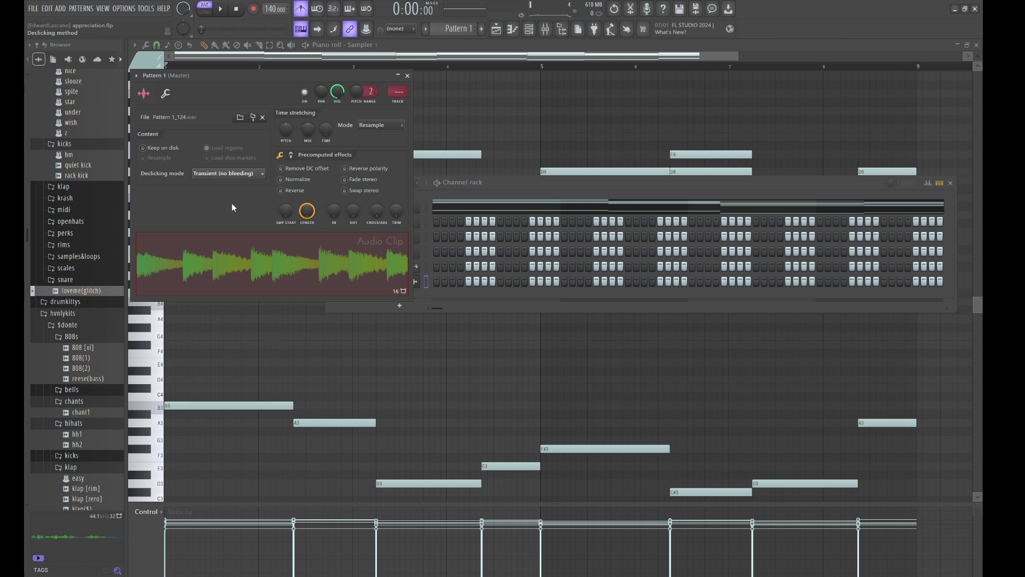
{"action": "left_click", "coordinate": [500, 29]}
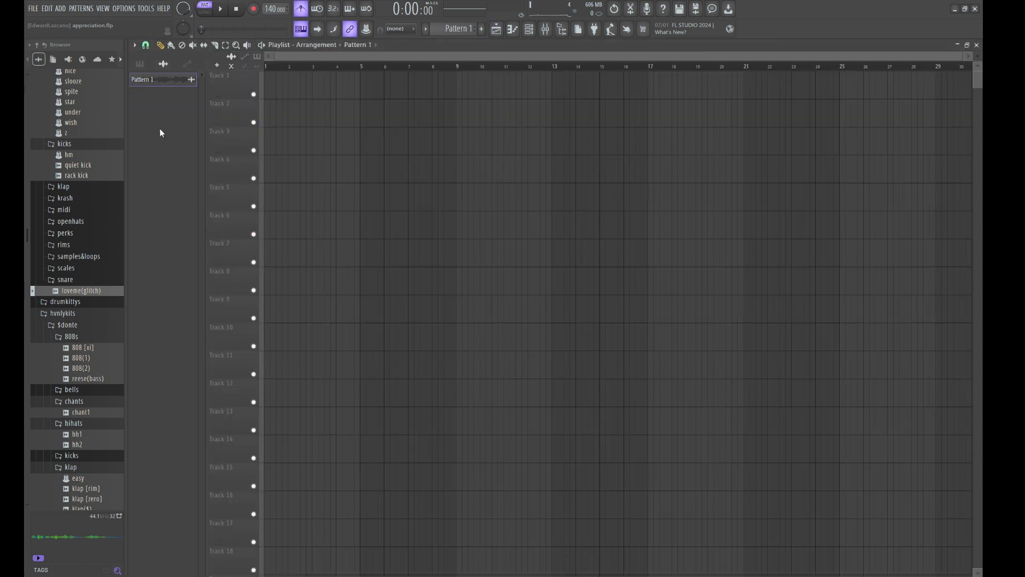
{"action": "left_click_drag", "start_coordinate": [167, 85], "coordinate": [244, 88]}
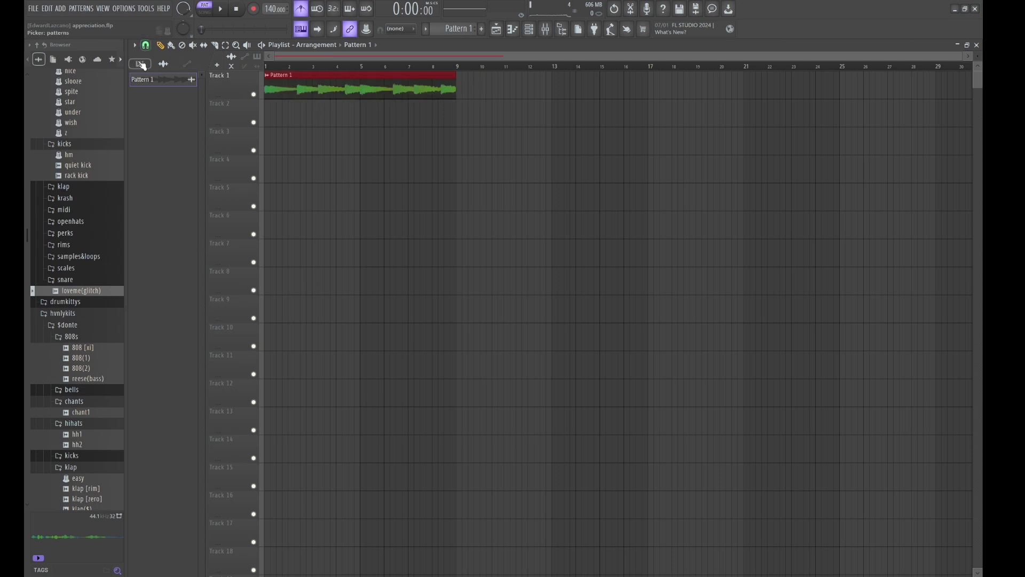
{"action": "left_click_drag", "start_coordinate": [139, 79], "coordinate": [254, 247]}
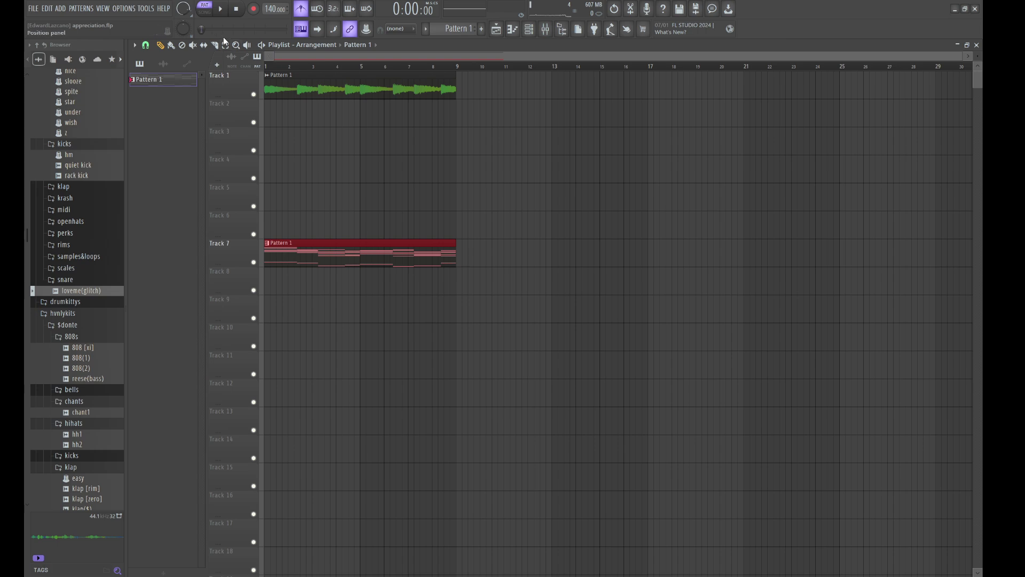
Step: Play the arrangement in song mode and load the 8 - 70's Fusion program in Lounge Lizard EP-4
{"action": "left_click", "coordinate": [532, 33]}
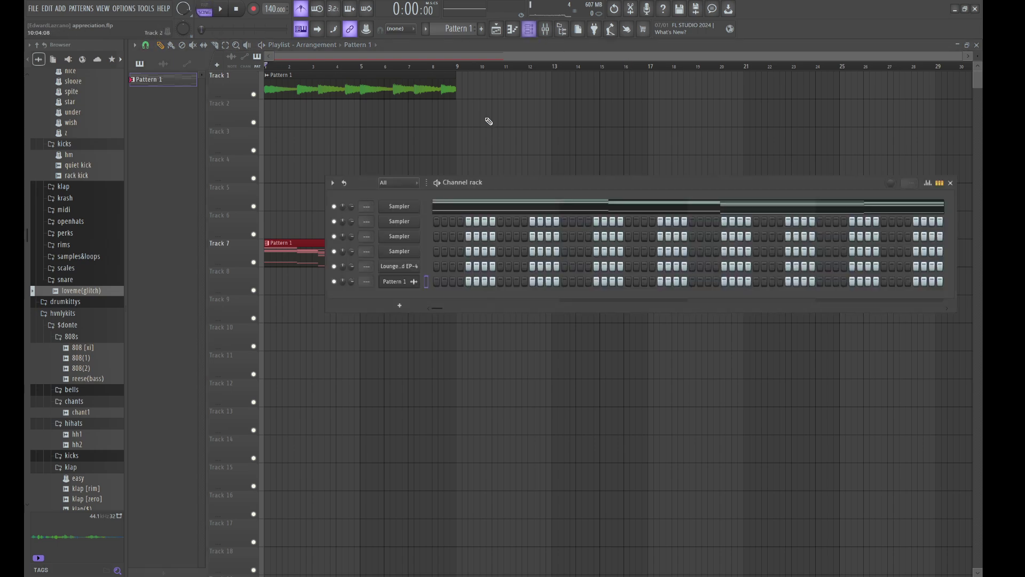
{"action": "key", "text": "space"}
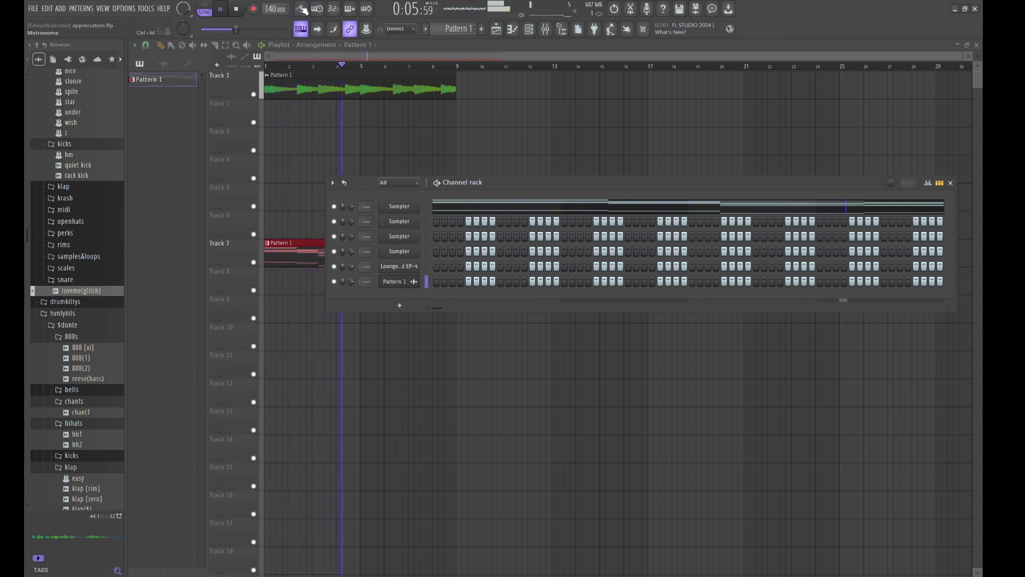
{"action": "left_click", "coordinate": [397, 267]}
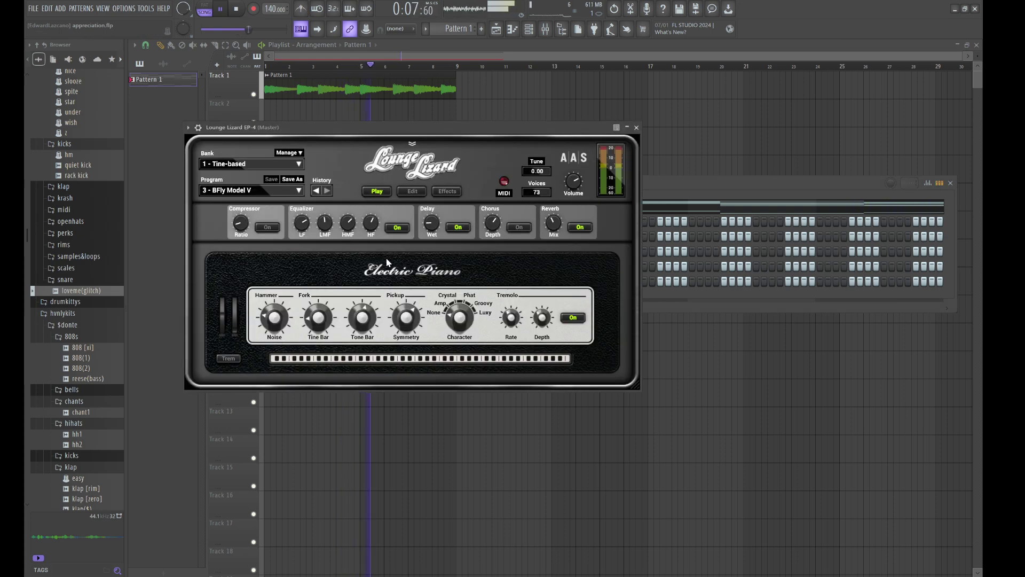
{"action": "left_click", "coordinate": [248, 191]}
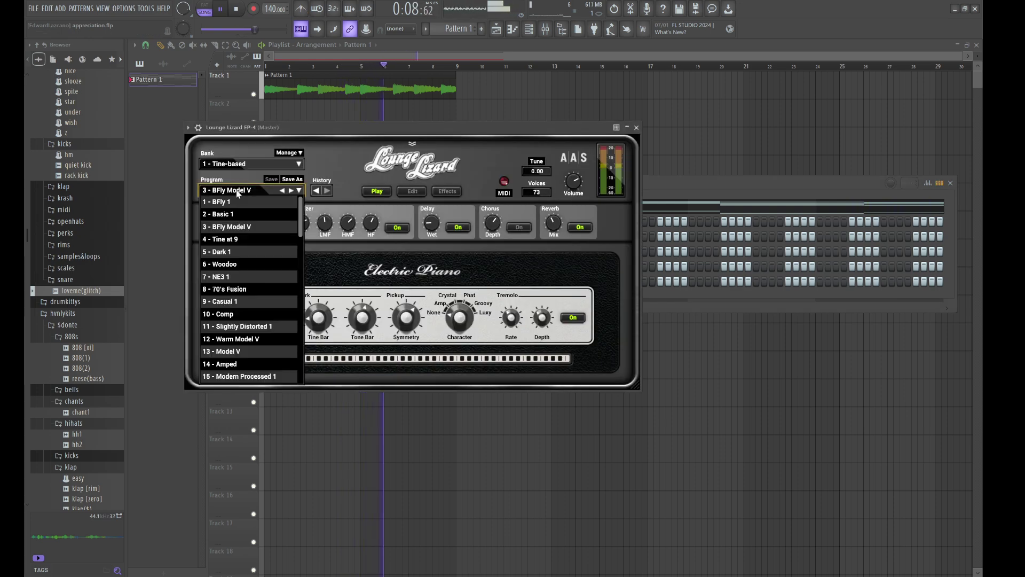
{"action": "left_click", "coordinate": [240, 290]}
{"action": "left_click", "coordinate": [665, 186]}
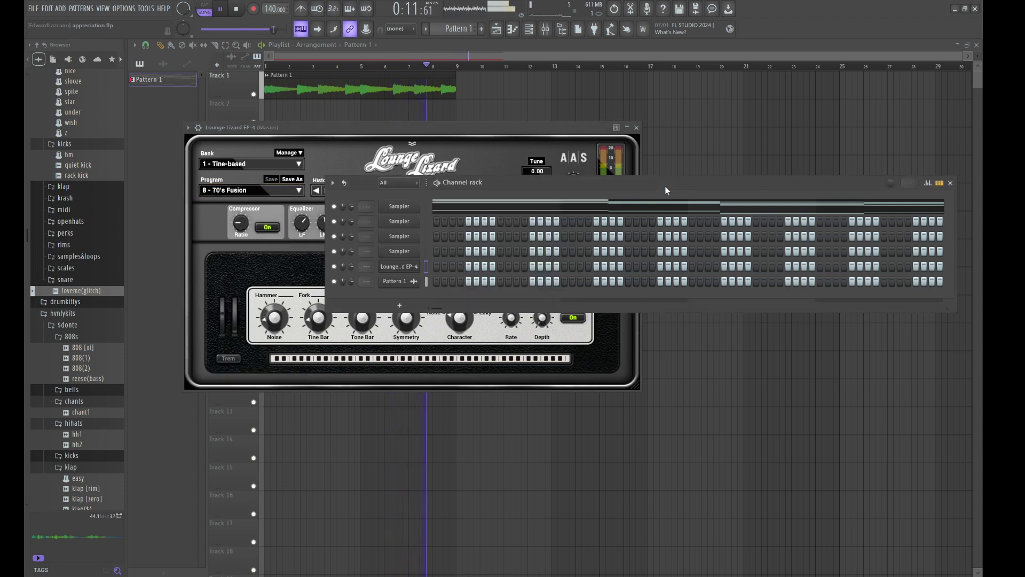
Step: Open the piano roll of the Lounge Lizard EP-4 channel and place overlapping D5 and E5 melody notes in bar 1
{"action": "left_click", "coordinate": [450, 265]}
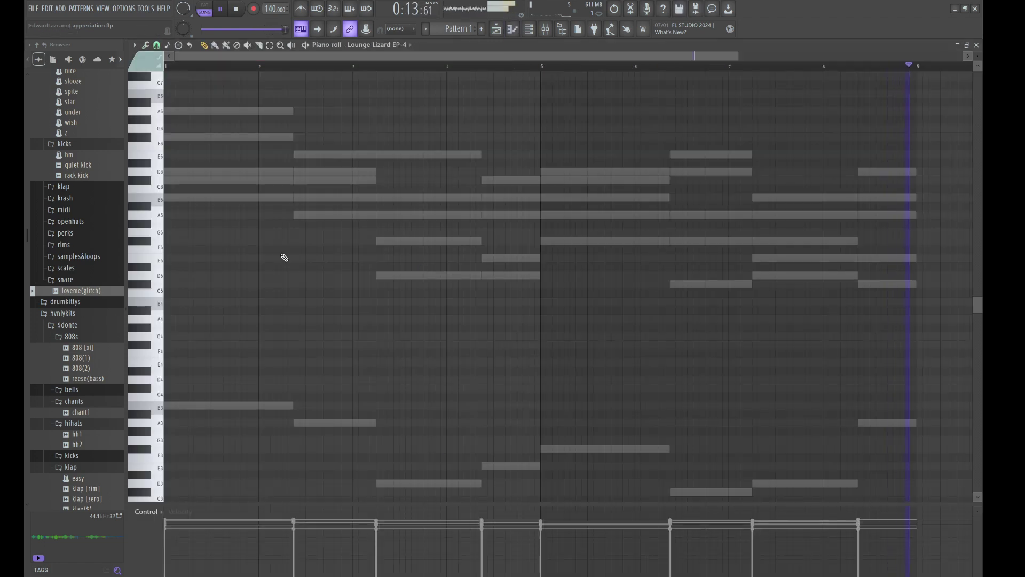
{"action": "left_click", "coordinate": [218, 276]}
{"action": "mouse_move", "coordinate": [235, 277]}
{"action": "left_mouse_down"}
{"action": "mouse_move", "coordinate": [251, 249]}
{"action": "mouse_move", "coordinate": [251, 258]}
{"action": "left_mouse_up"}
{"action": "left_click", "coordinate": [238, 284]}
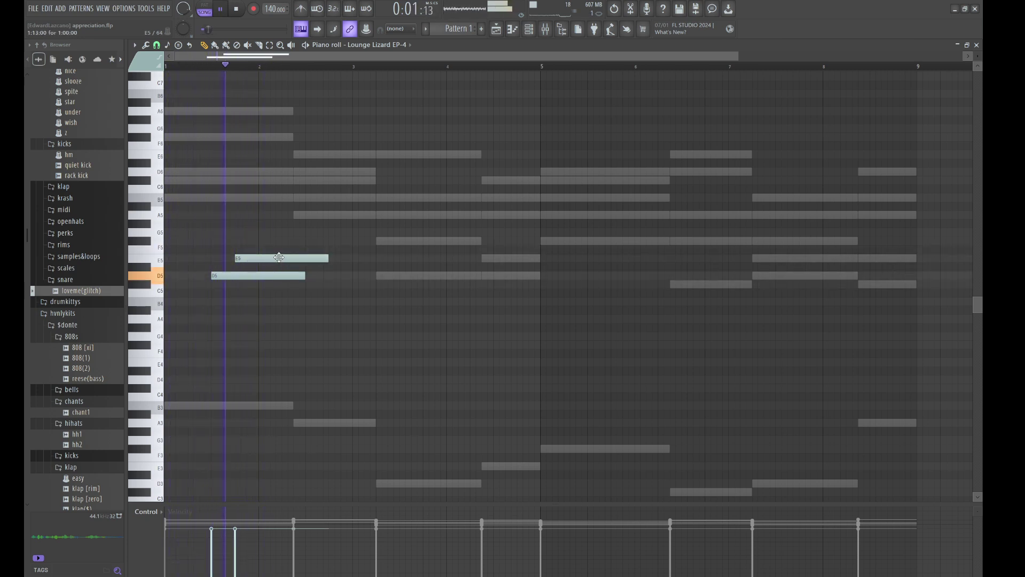
{"action": "key", "text": "space"}
{"action": "key", "text": "space"}
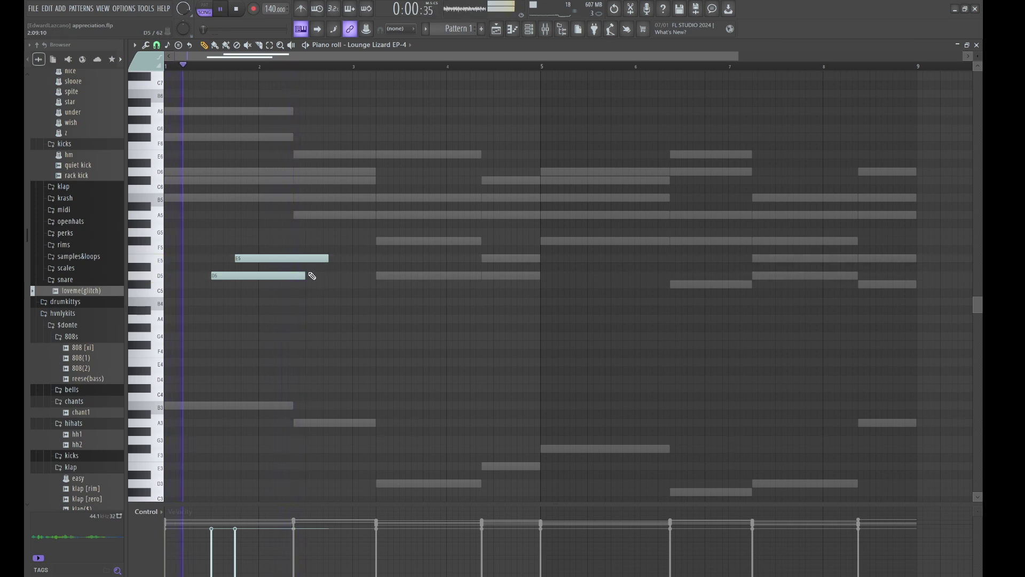
Step: Shorten the two melody notes and continue the phrase with short D5 and C#5 notes in bar 2
{"action": "left_click_drag", "start_coordinate": [328, 259], "coordinate": [316, 279]}
{"action": "key", "text": "space"}
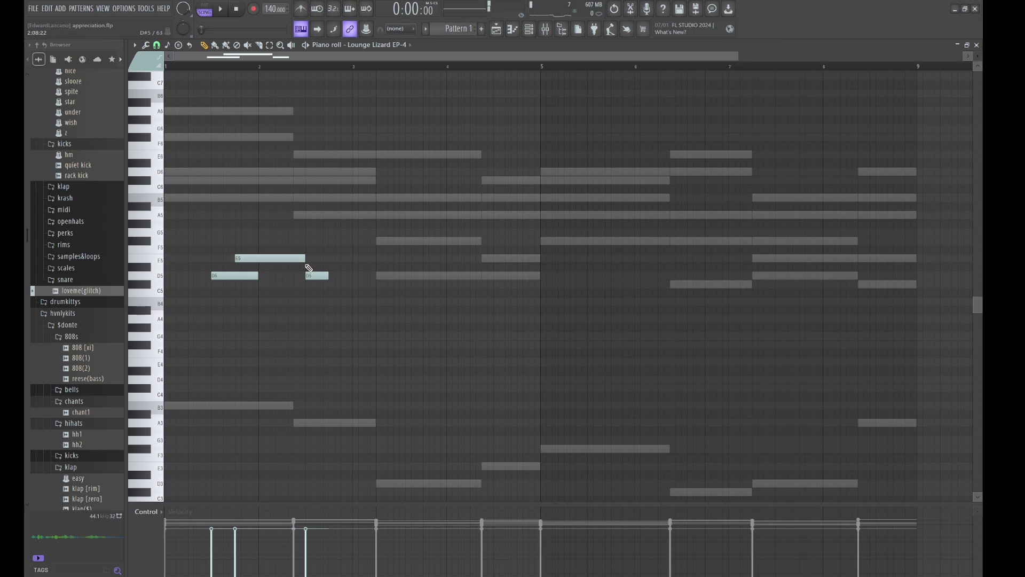
{"action": "left_click", "coordinate": [333, 285]}
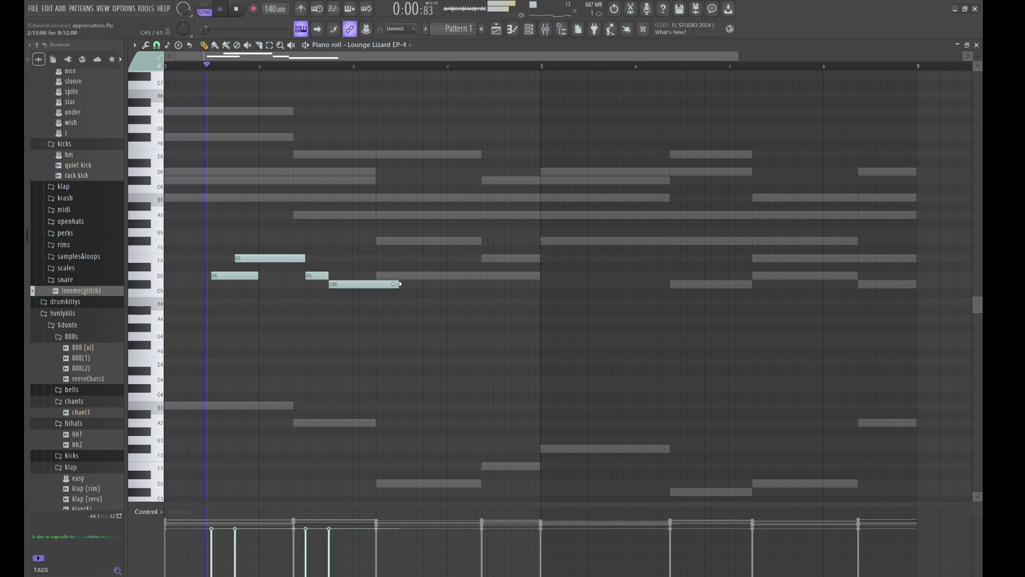
{"action": "left_click_drag", "start_coordinate": [397, 285], "coordinate": [348, 283]}
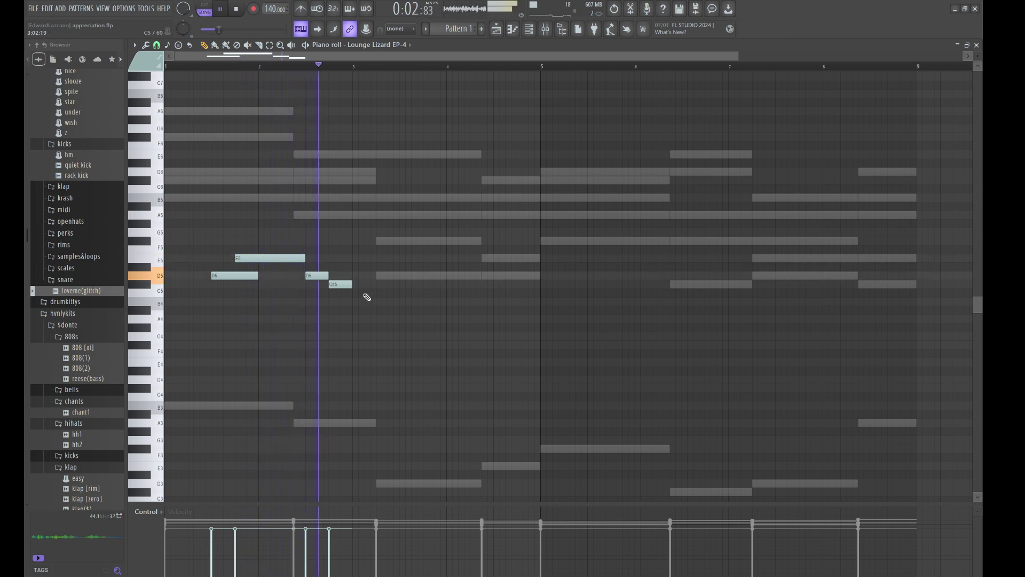
Step: Repeat the two-bar melody phrase until it fills all eight bars
{"action": "left_click_drag", "start_coordinate": [374, 322], "coordinate": [437, 254]}
{"action": "left_click_drag", "start_coordinate": [551, 340], "coordinate": [234, 219], "text": "ctrl"}
{"action": "left_click_drag", "start_coordinate": [267, 258], "coordinate": [647, 249], "text": "shift"}
Step: Raise the short D5 notes in bars 4 and 8 to F#5
{"action": "left_click", "coordinate": [503, 275], "text": "ctrl"}
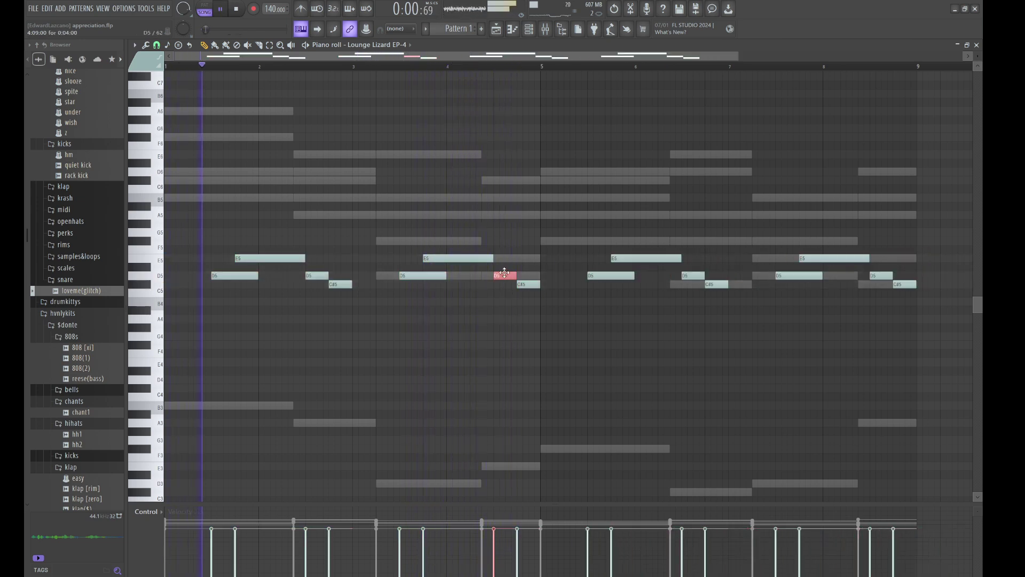
{"action": "key", "text": "shift+Up"}
{"action": "key", "text": "shift+Up"}
{"action": "key", "text": "shift+Up"}
{"action": "key", "text": "shift+Up"}
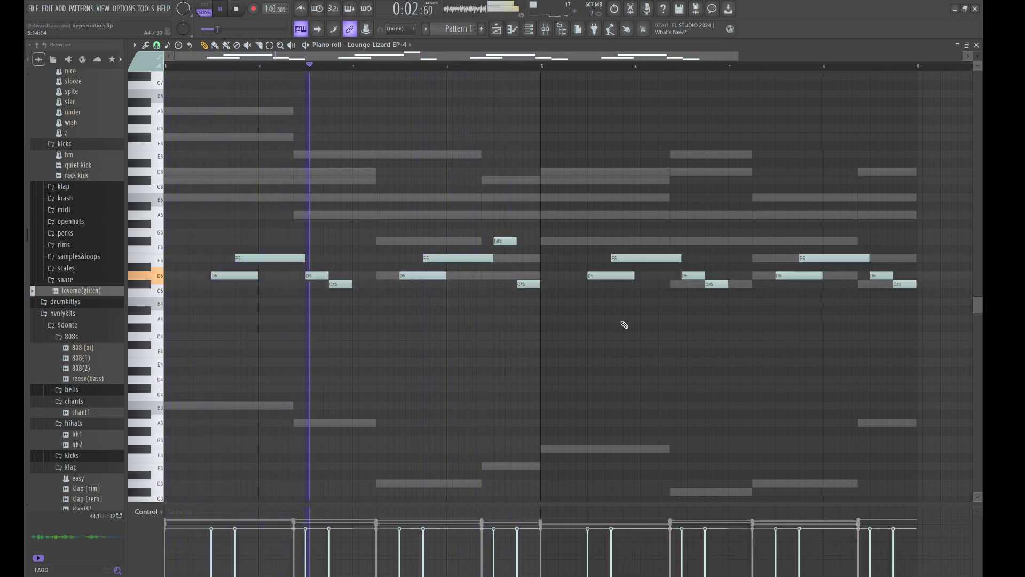
{"action": "left_click", "coordinate": [881, 275]}
{"action": "key", "text": "Up"}
{"action": "key", "text": "Up"}
{"action": "key", "text": "Up"}
{"action": "key", "text": "Up"}
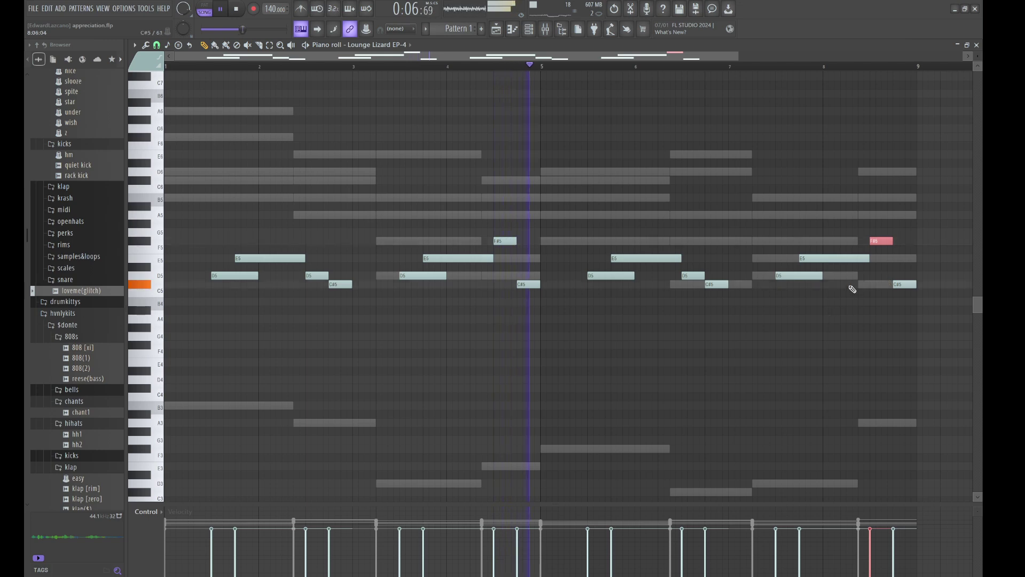
Step: Raise the closing C#5 notes of bars 8 and 4 to D5
{"action": "left_click", "coordinate": [903, 284]}
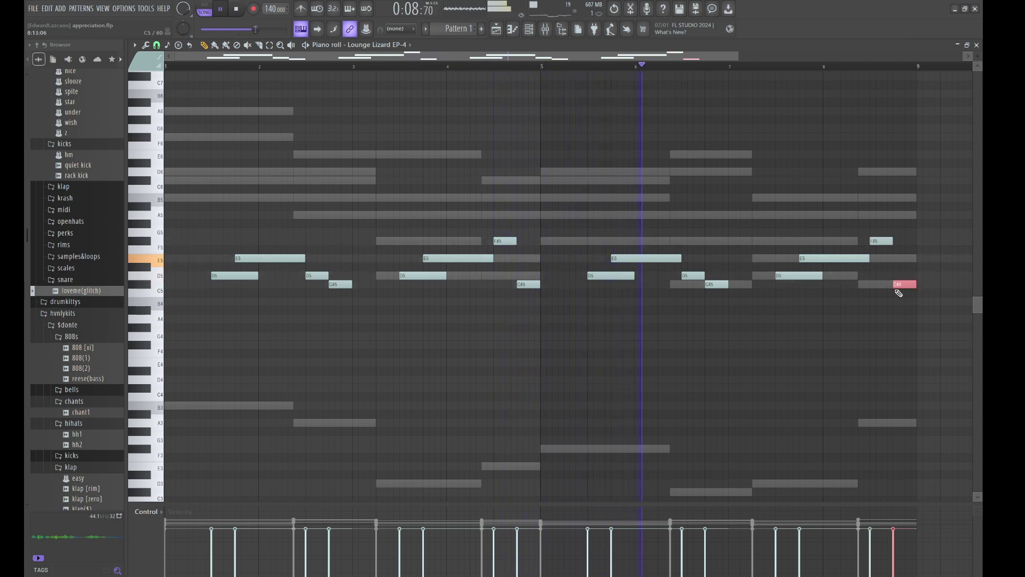
{"action": "key", "text": "Up"}
{"action": "left_click_drag", "start_coordinate": [574, 272], "coordinate": [529, 304]}
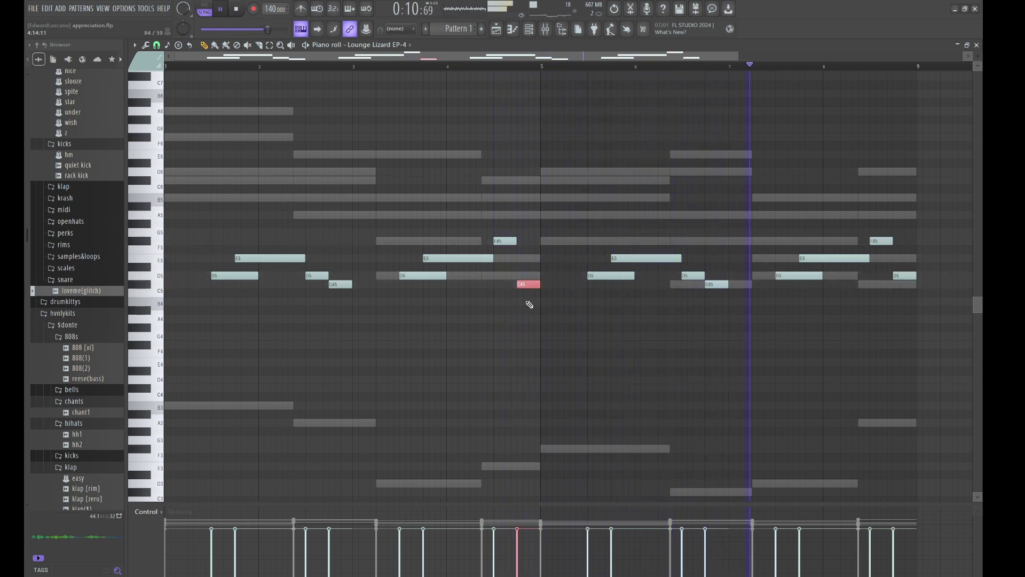
{"action": "key", "text": "Up"}
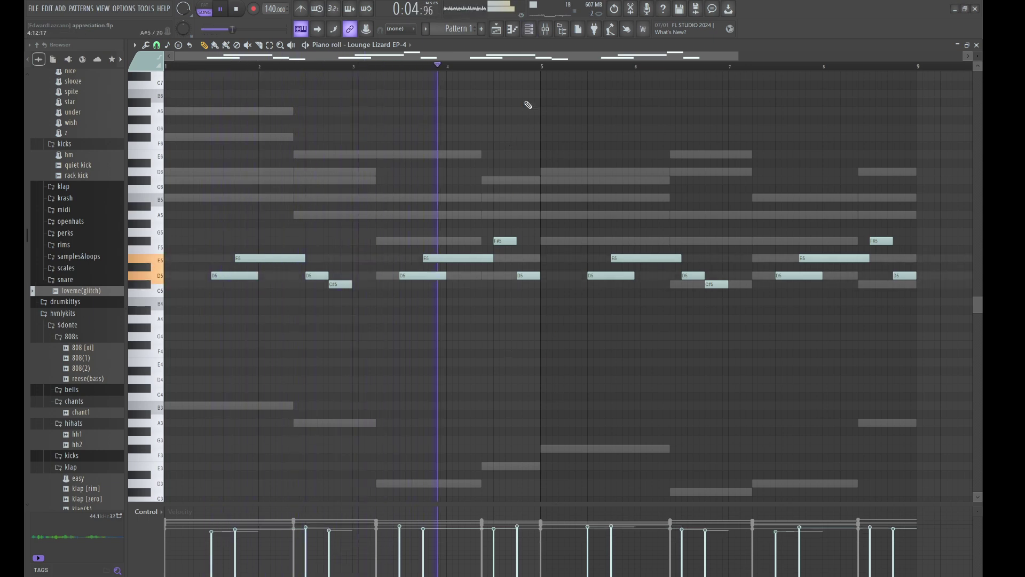
Step: Paste the melody into the second Sampler channel, stop playback and render the Lounge Lizard EP-4 melody to an audio clip
{"action": "left_click", "coordinate": [529, 29]}
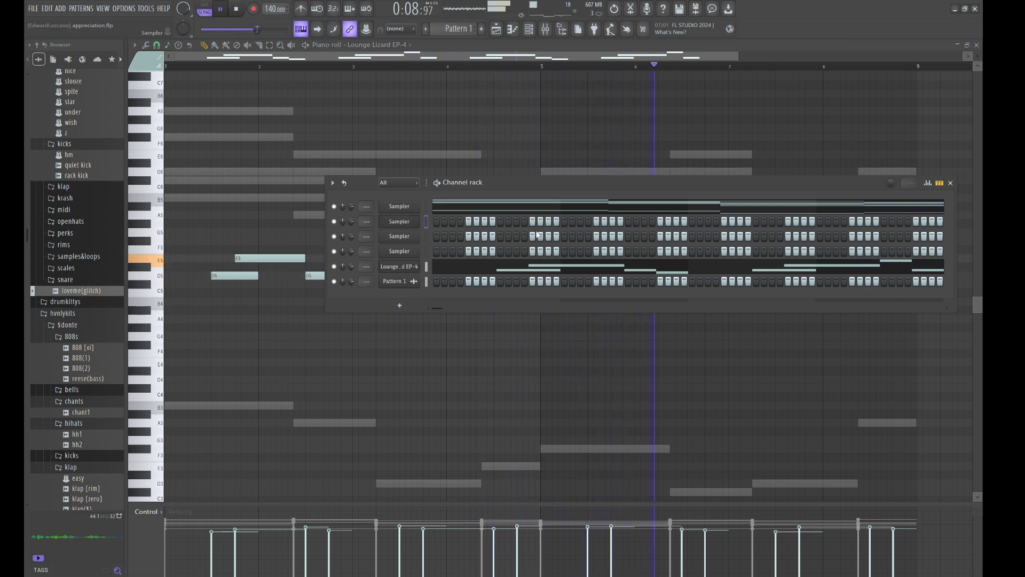
{"action": "key", "text": "ctrl+v"}
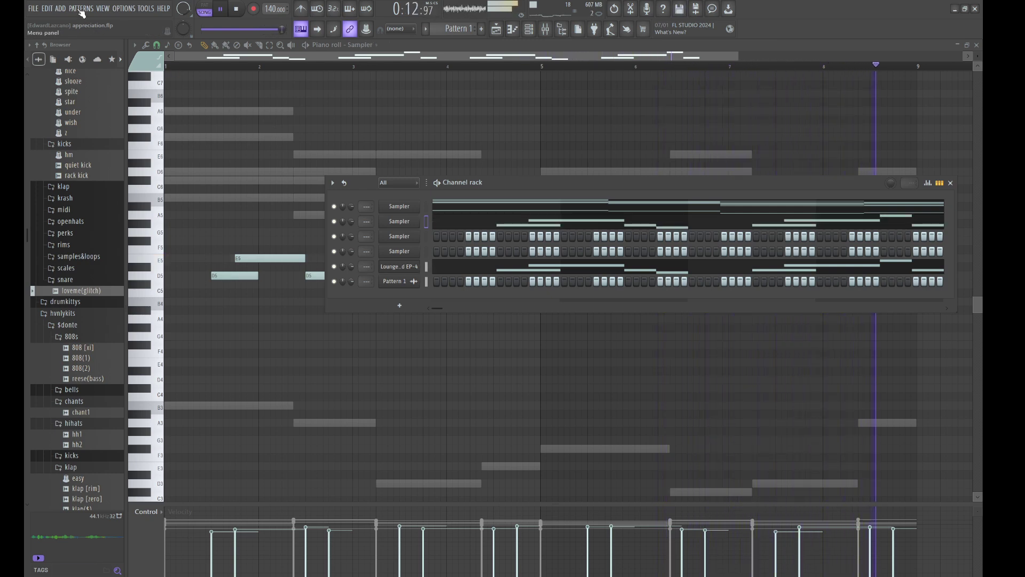
{"action": "key", "text": "space"}
{"action": "key", "text": "l"}
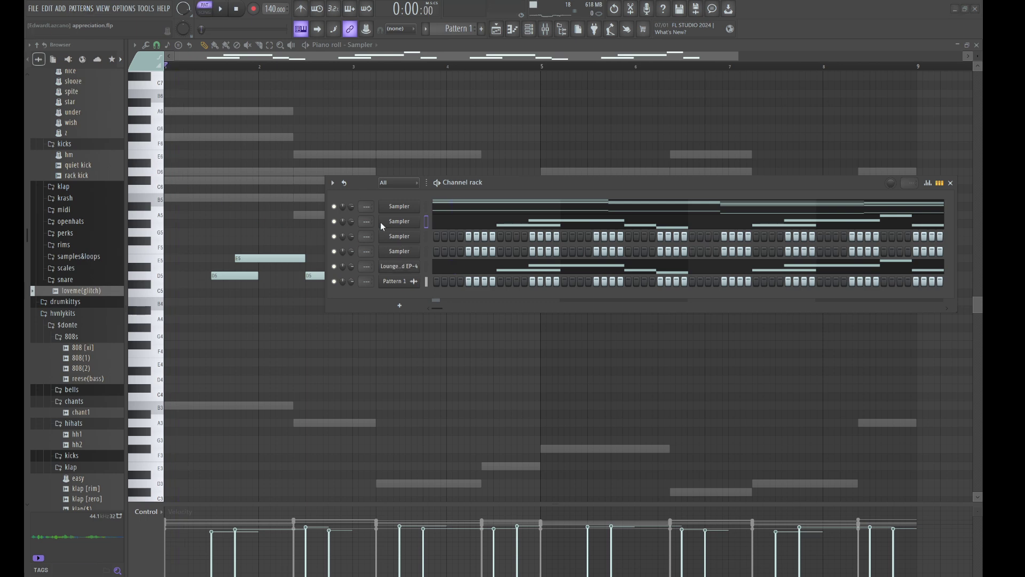
{"action": "key", "text": "Page_Down"}
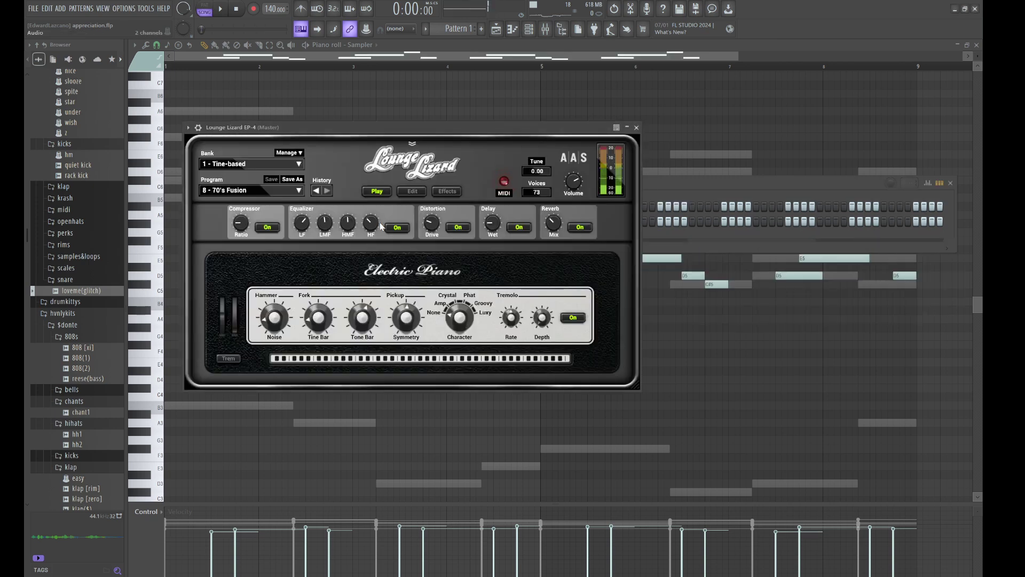
Step: Set the declicking mode of the Pattern 1 #2 audio clip to Generic (bleeding)
{"action": "left_click", "coordinate": [658, 194]}
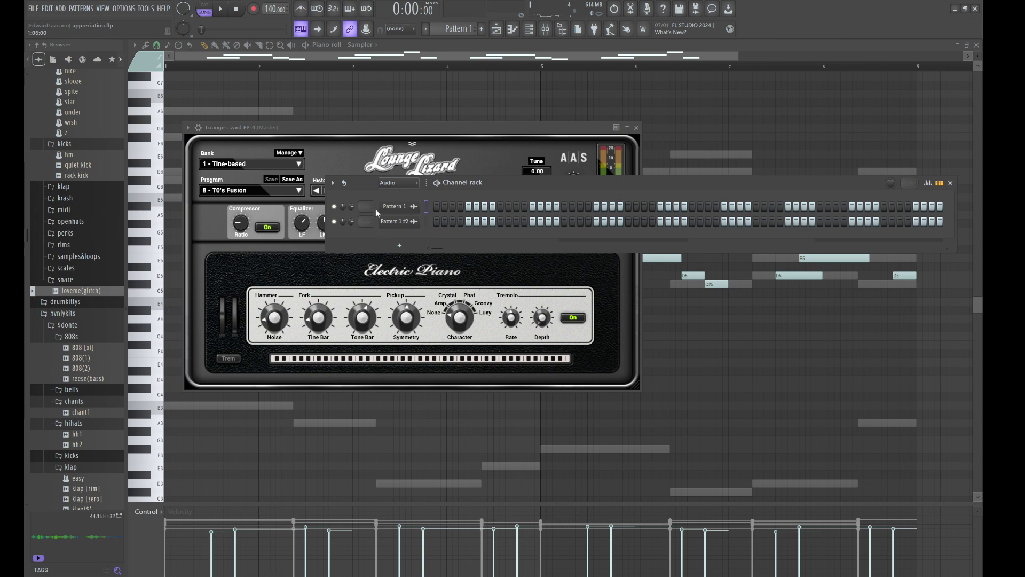
{"action": "left_click", "coordinate": [398, 222]}
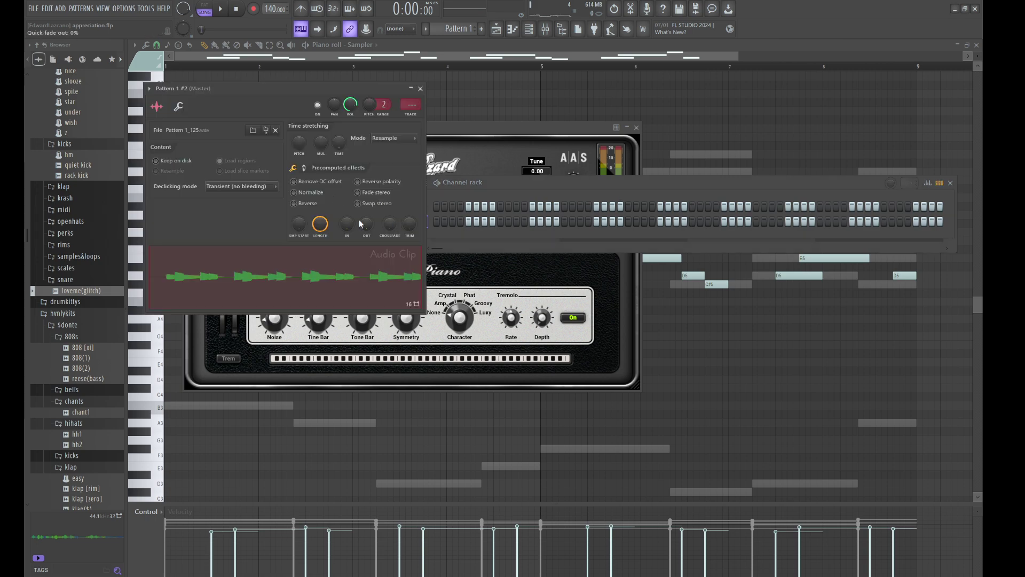
{"action": "left_click", "coordinate": [236, 220]}
{"action": "left_click", "coordinate": [561, 180]}
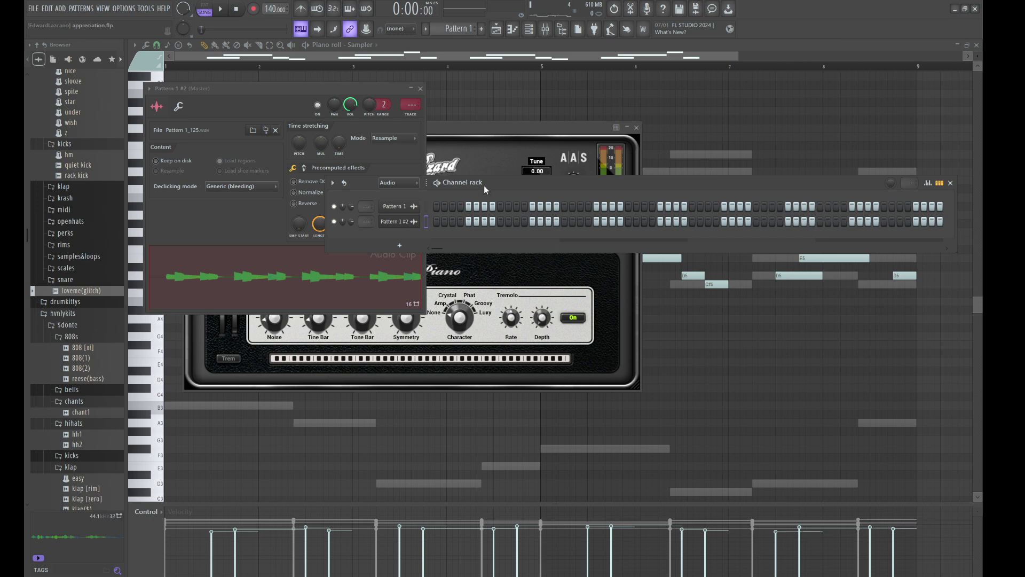
Step: Cut the melody notes from the Lounge Lizard EP-4 channel and place the Pattern 1 #2 audio clip on Track 2 at bar 1
{"action": "left_click", "coordinate": [395, 194]}
{"action": "key", "text": "ctrl+x"}
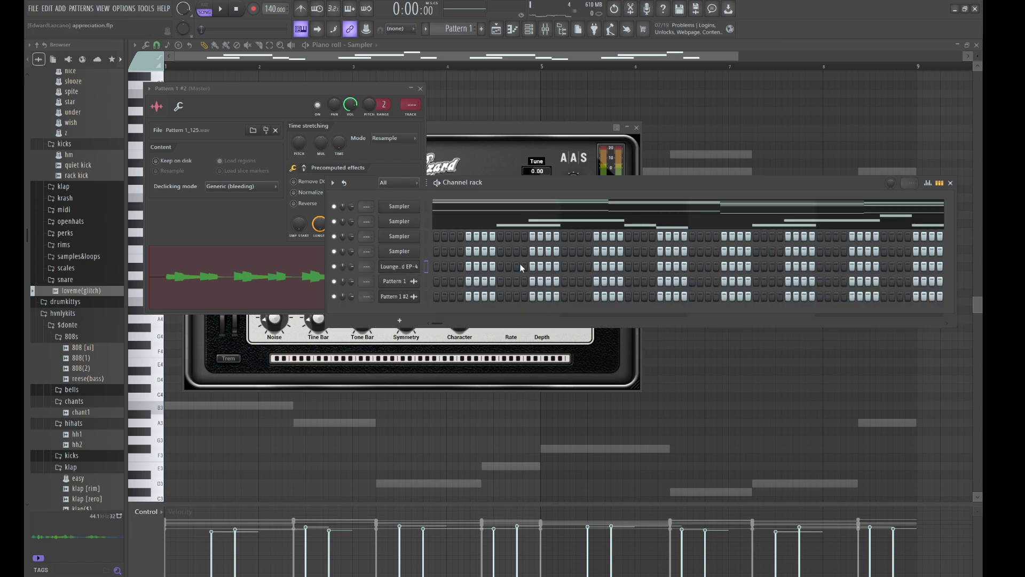
{"action": "left_click", "coordinate": [501, 32]}
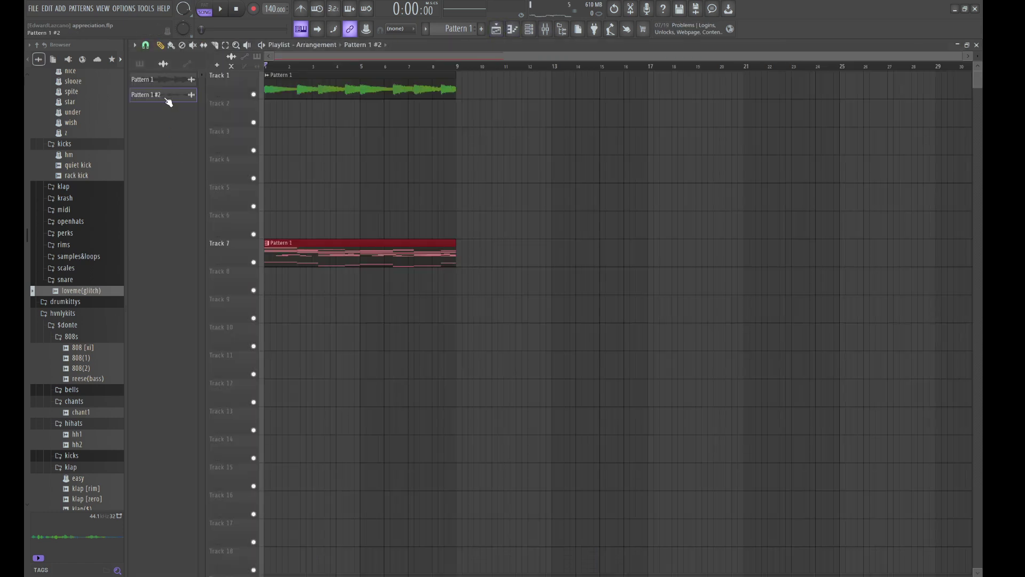
{"action": "left_click_drag", "start_coordinate": [167, 102], "coordinate": [301, 115]}
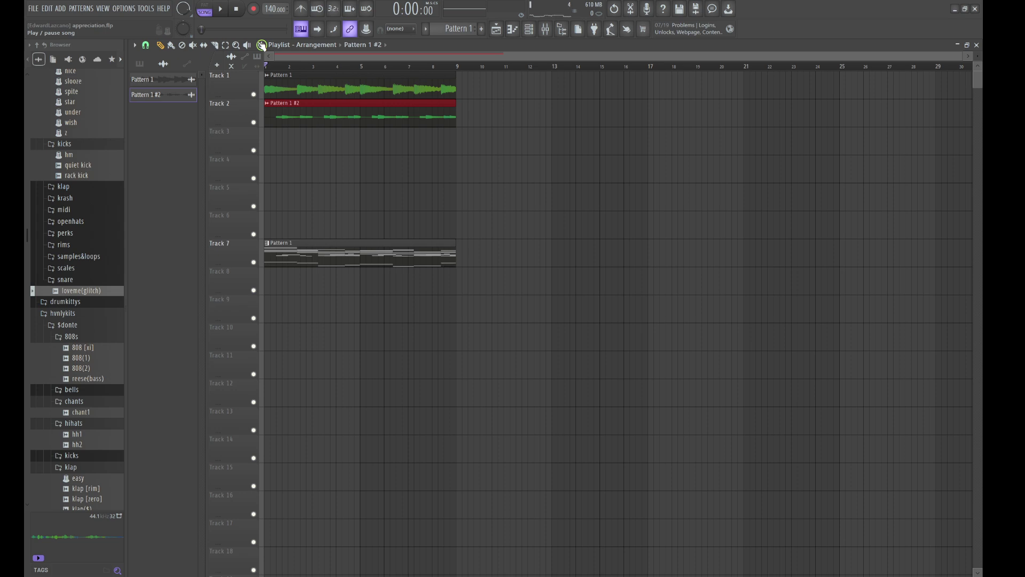
Step: Play the arrangement and load the 11 - Slightly Distorted 1 program in Lounge Lizard EP-4
{"action": "left_click", "coordinate": [536, 32]}
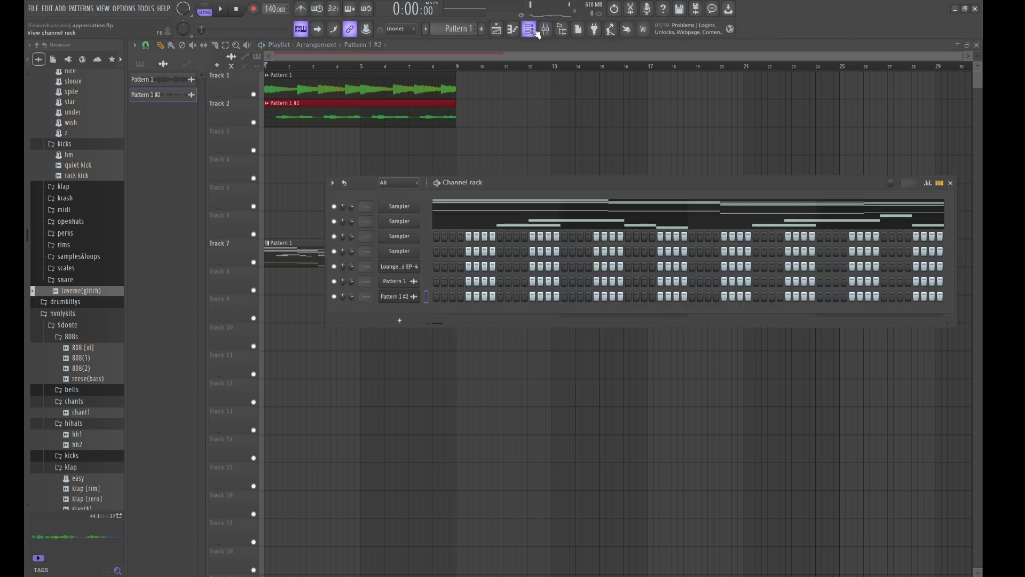
{"action": "left_click", "coordinate": [406, 270]}
{"action": "left_click", "coordinate": [662, 186]}
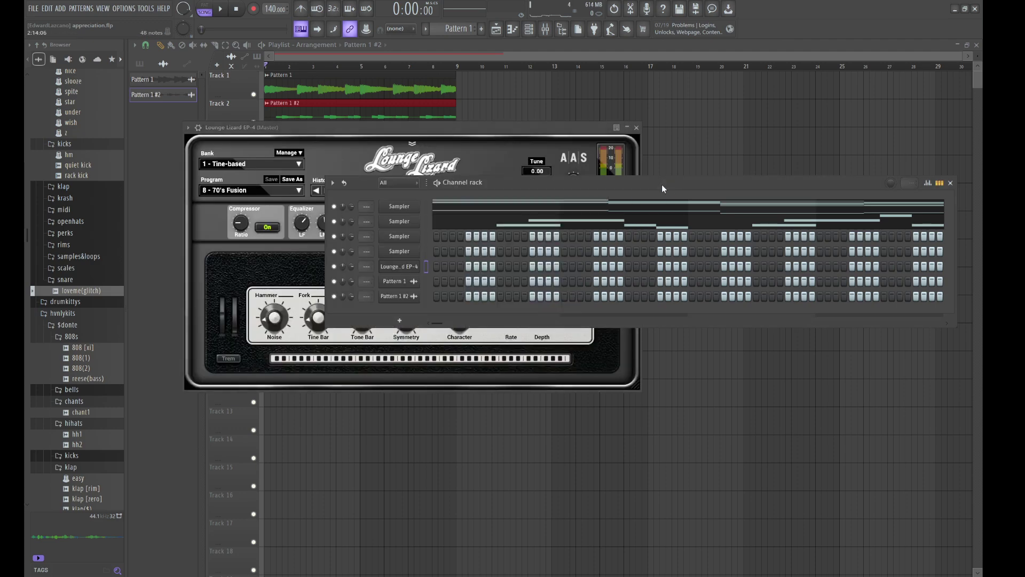
{"action": "key", "text": "space"}
{"action": "left_click", "coordinate": [410, 270]}
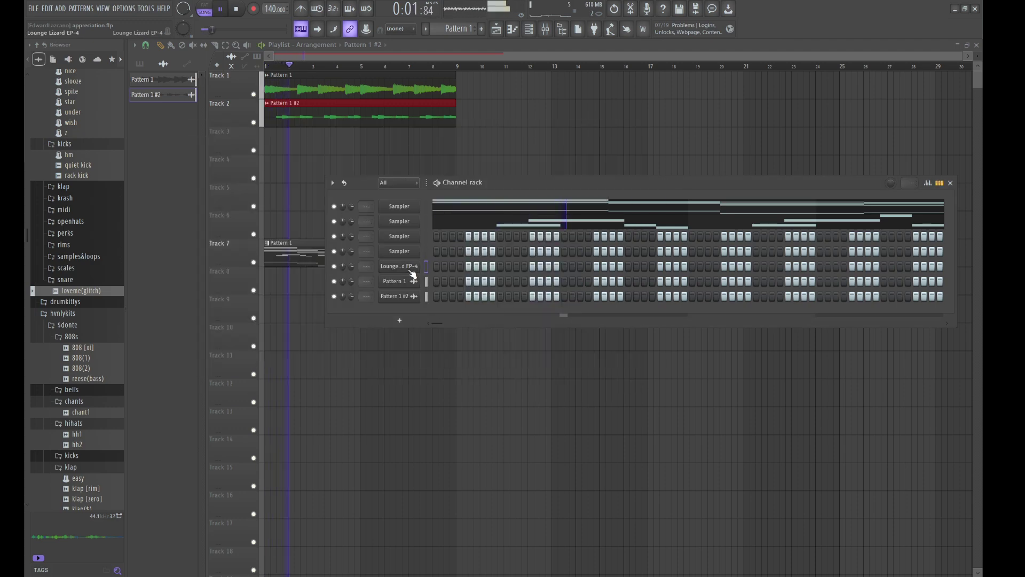
{"action": "left_click", "coordinate": [410, 270]}
{"action": "left_click", "coordinate": [246, 190]}
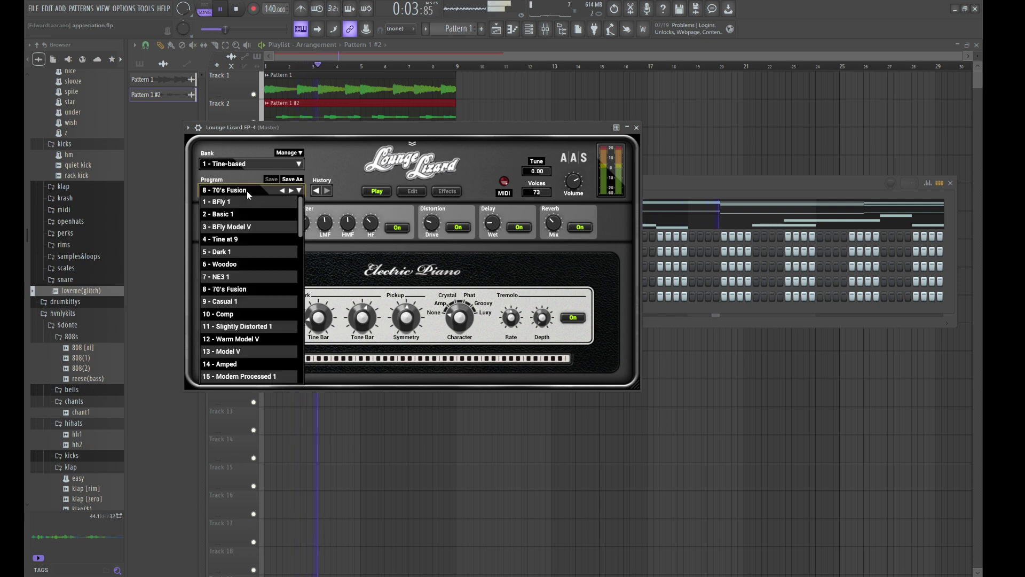
{"action": "left_click", "coordinate": [259, 327]}
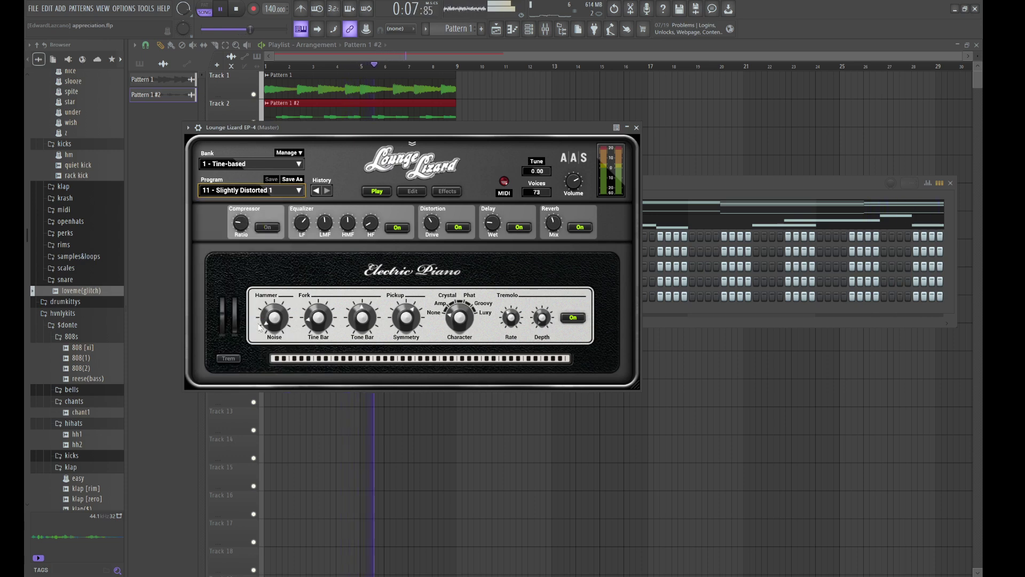
Step: In the Lounge Lizard EP-4 piano roll, place two short G5 and F#5 pairs in bar 1 and duplicate them into bar 2
{"action": "left_click", "coordinate": [659, 187]}
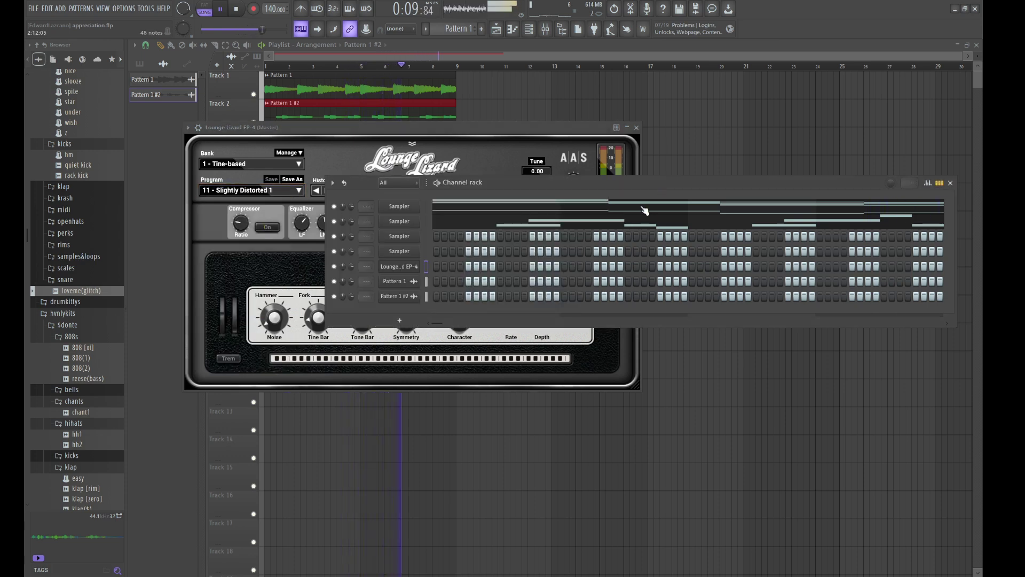
{"action": "key", "text": "F7"}
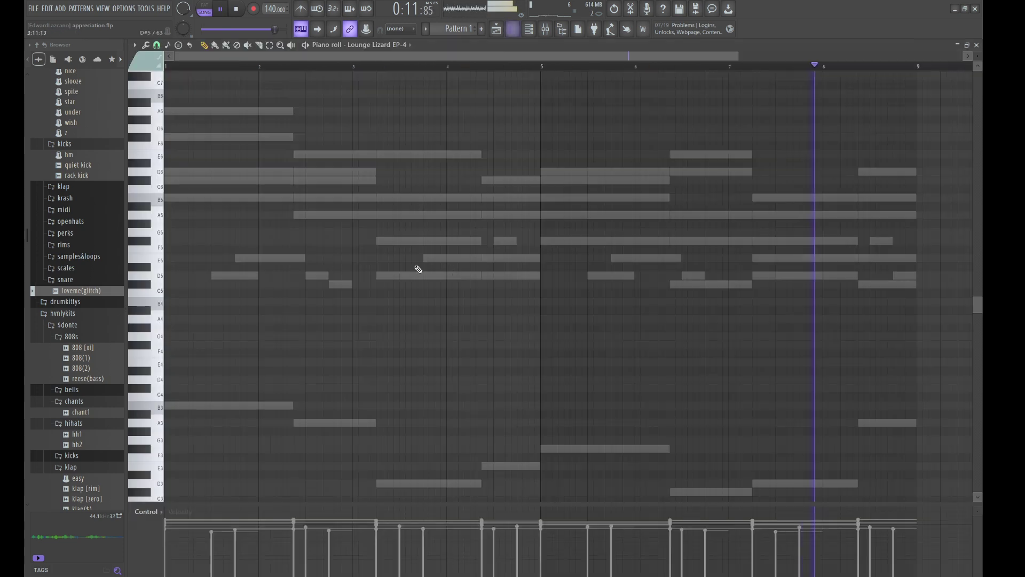
{"action": "left_click", "coordinate": [168, 233]}
{"action": "left_click", "coordinate": [182, 241]}
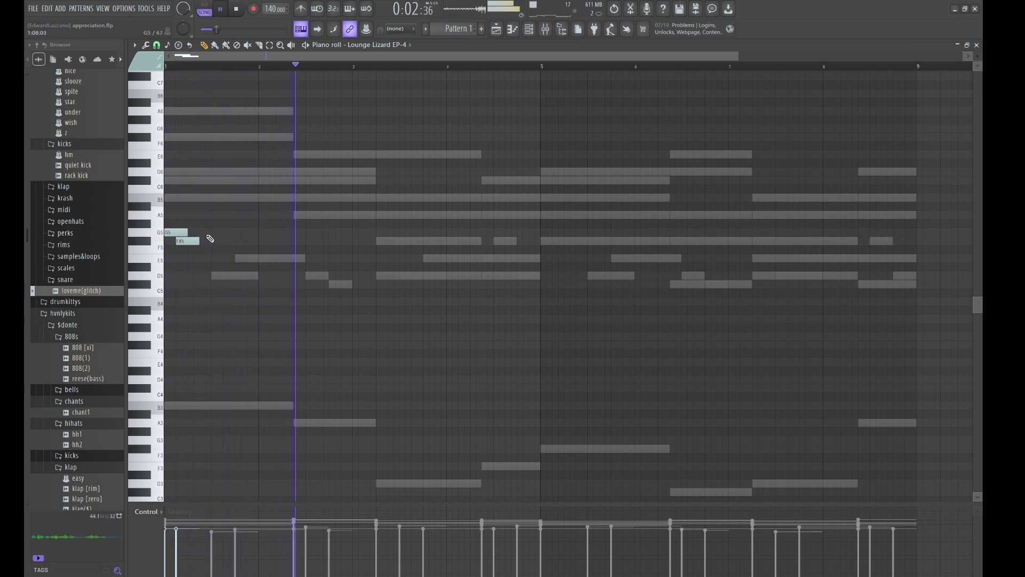
{"action": "left_click", "coordinate": [228, 241]}
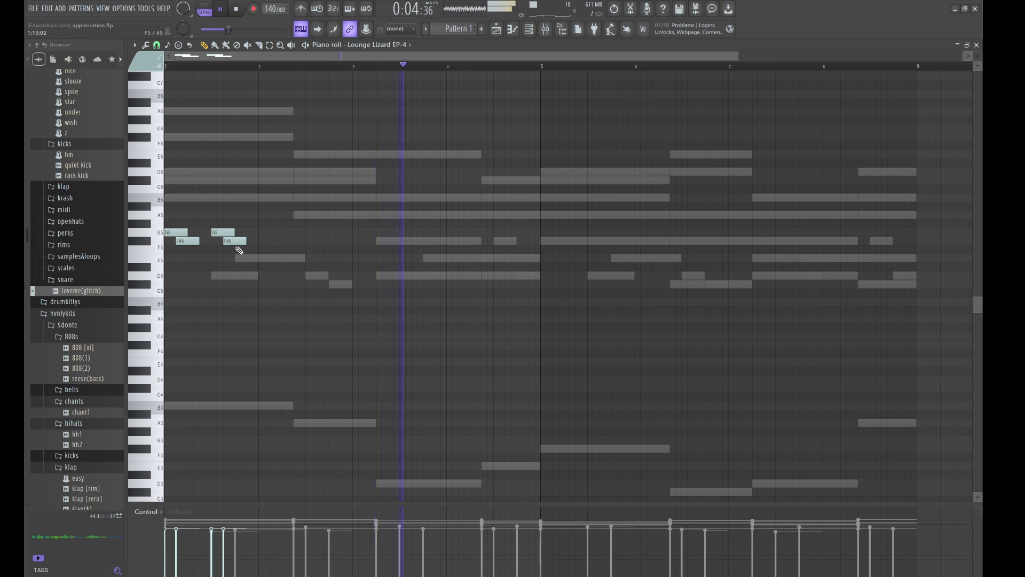
{"action": "key", "text": "ctrl+b"}
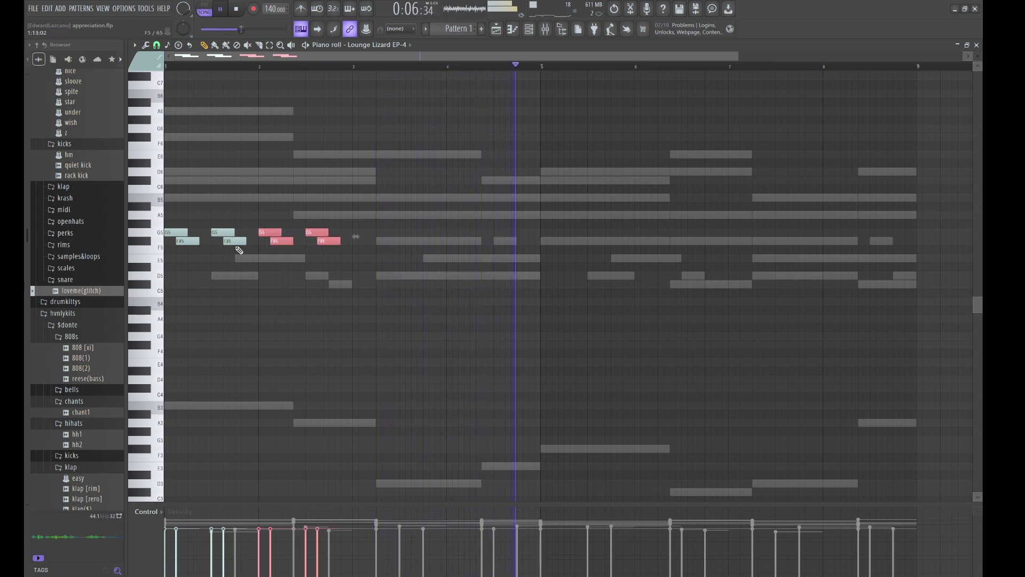
{"action": "key", "text": "space"}
{"action": "key", "text": "ctrl+d"}
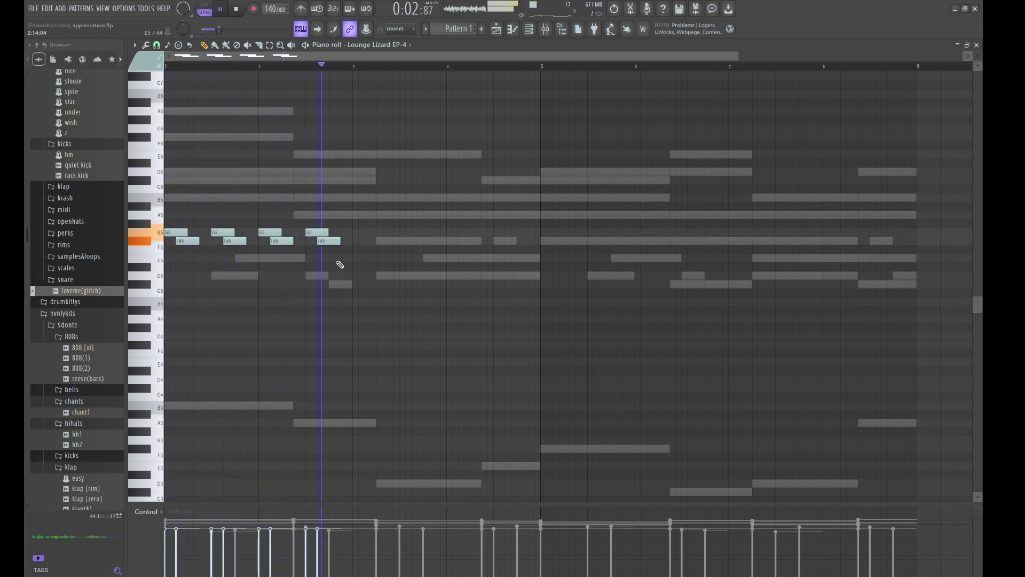
Step: Add a short E5 note at the end of bar 2 and duplicate the two-bar phrase into bars 3 and 4
{"action": "left_click", "coordinate": [357, 259]}
{"action": "left_click_drag", "start_coordinate": [358, 258], "coordinate": [352, 258]}
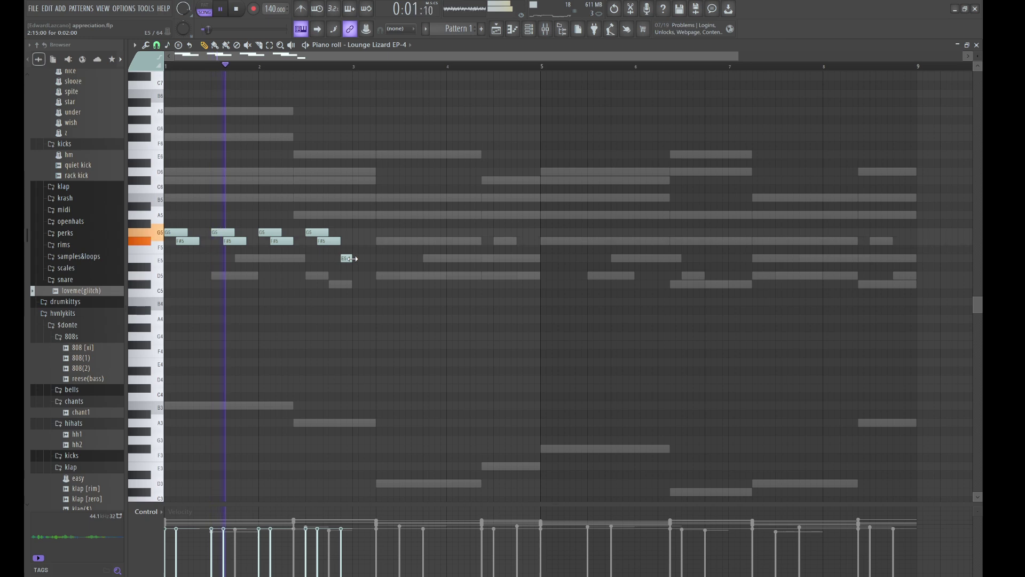
{"action": "key", "text": "ctrl+b"}
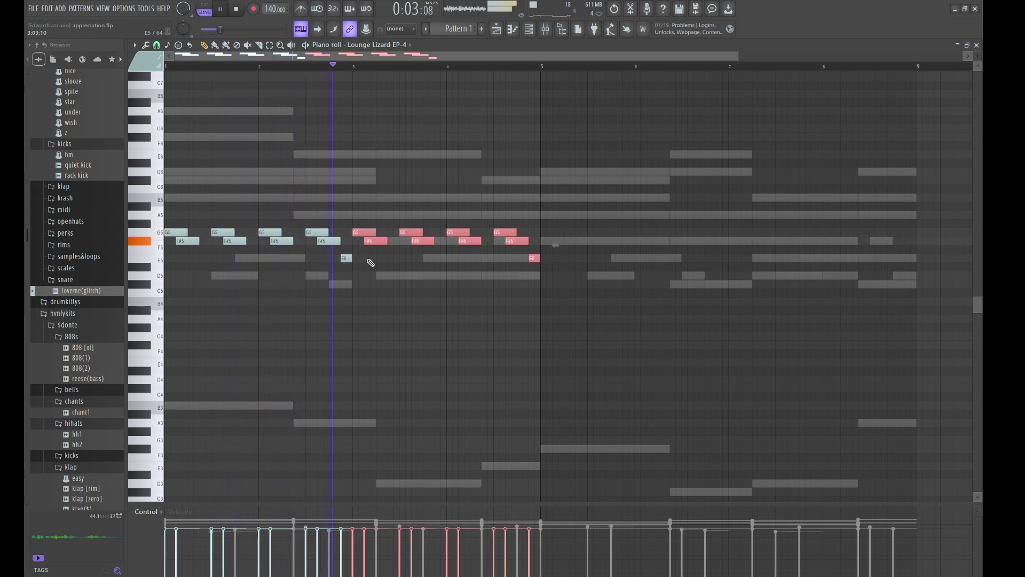
Step: Raise the short E5 note at the end of bar 4 to A5
{"action": "left_click", "coordinate": [451, 293], "text": "ctrl"}
{"action": "left_click_drag", "start_coordinate": [528, 278], "coordinate": [532, 260]}
{"action": "key", "text": "shift+Up"}
{"action": "key", "text": "shift+Up"}
{"action": "key", "text": "shift+Up"}
{"action": "key", "text": "shift+Up"}
{"action": "key", "text": "shift+Up"}
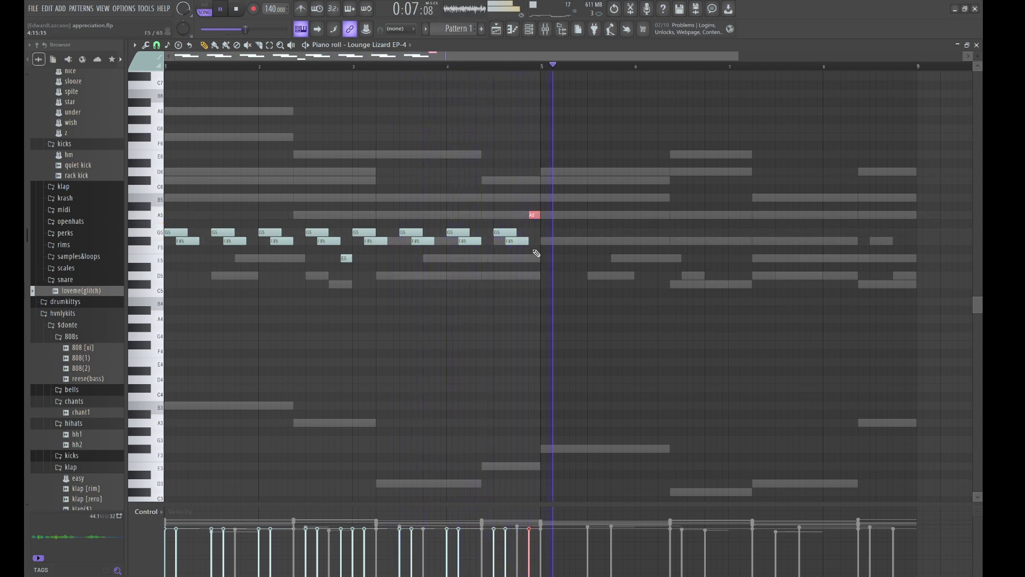
Step: Raise the last F#5 note in bar 4 to A5 and lower the short closing note of the bar to F#5
{"action": "left_click_drag", "start_coordinate": [529, 247], "coordinate": [526, 244]}
{"action": "key", "text": "shift+Up"}
{"action": "key", "text": "shift+Up"}
{"action": "key", "text": "shift+Up"}
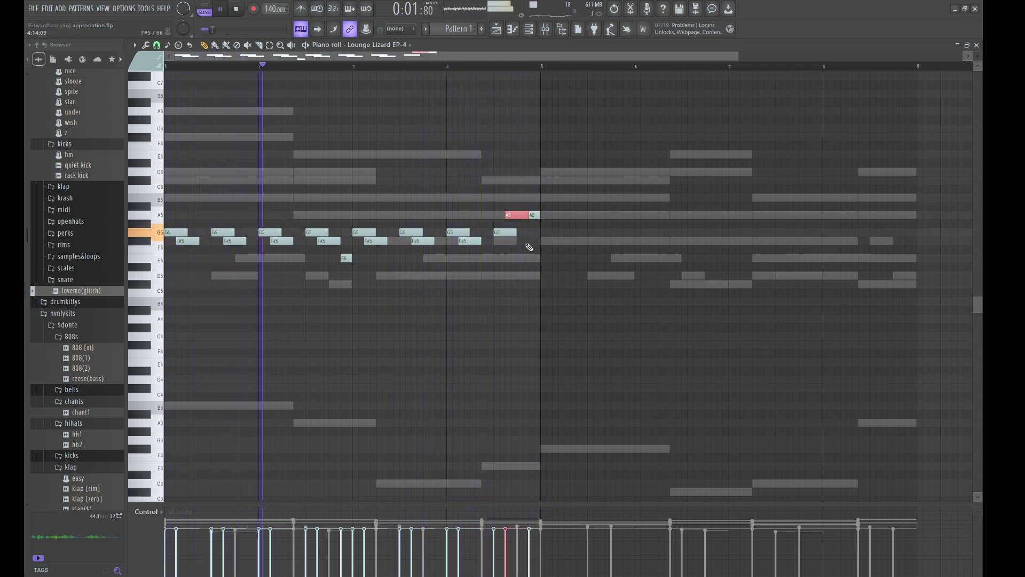
{"action": "left_click", "coordinate": [535, 214]}
{"action": "key", "text": "shift+Down"}
{"action": "key", "text": "shift+Down"}
{"action": "key", "text": "shift+Down"}
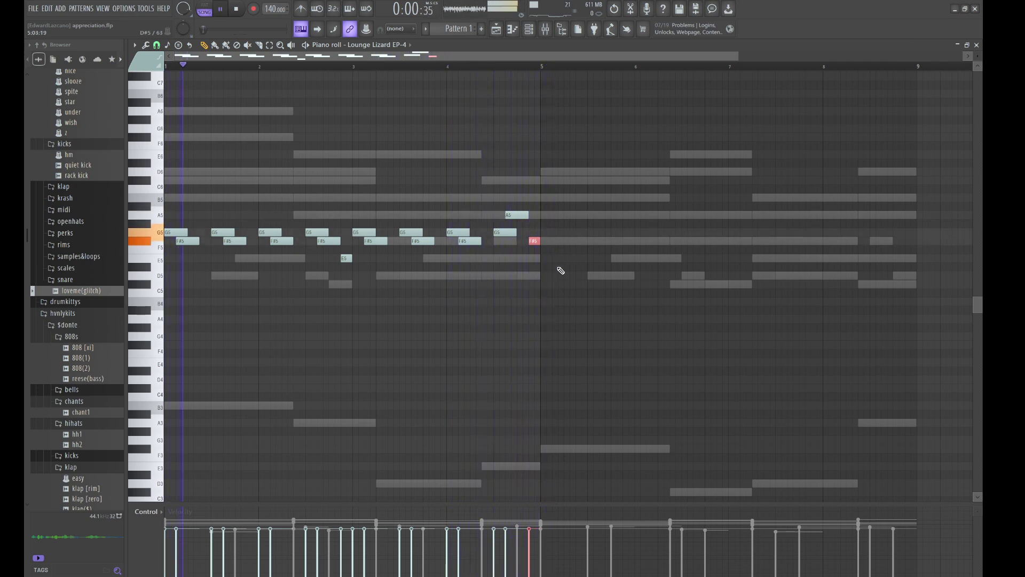
Step: Duplicate the four-bar melody into bars 5 to 8
{"action": "key", "text": "ctrl+b"}
{"action": "left_click", "coordinate": [597, 286]}
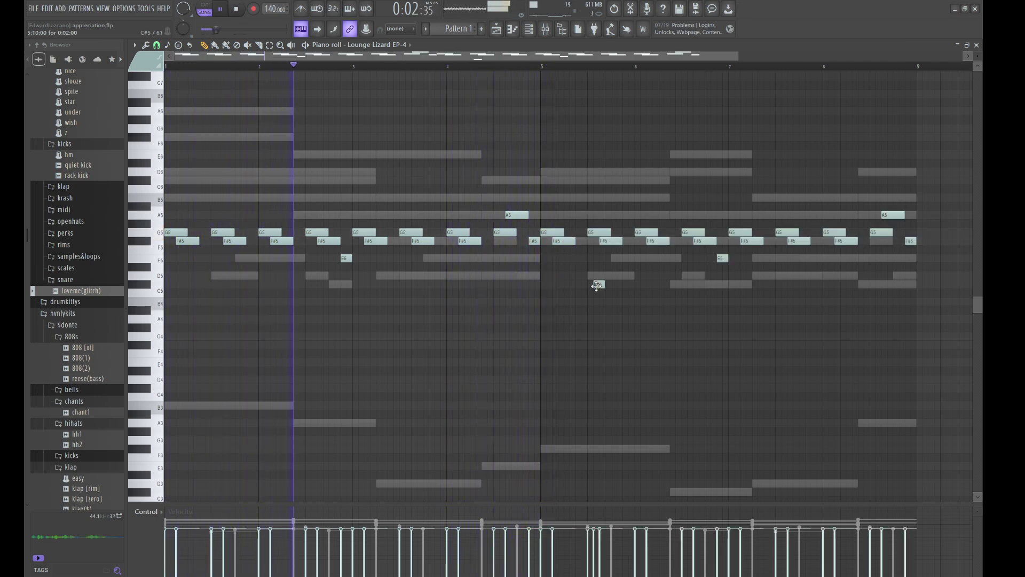
{"action": "right_click", "coordinate": [597, 285]}
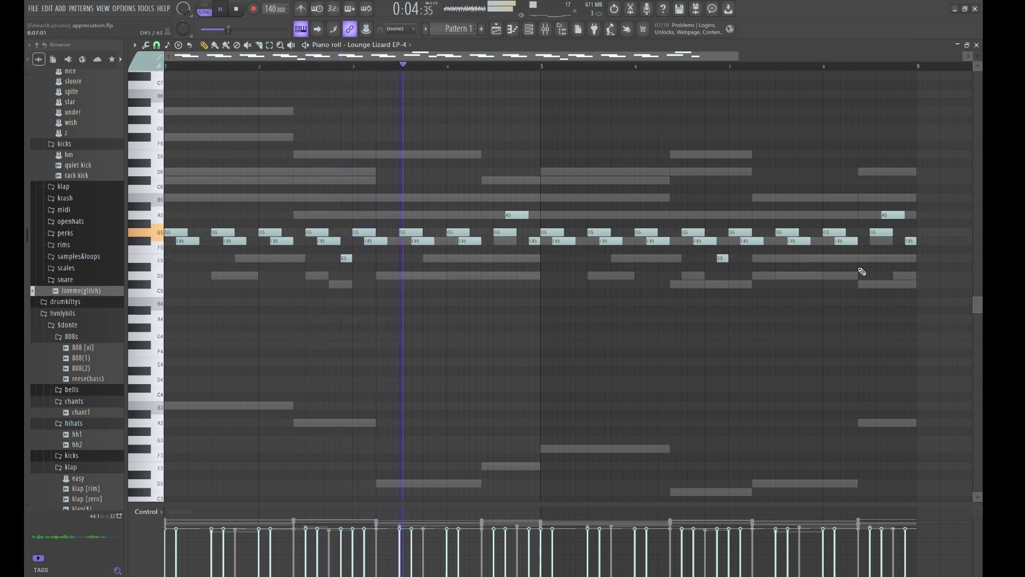
Step: Transpose the repeated G5 notes in bars 5 to 8 up to D6
{"action": "left_click_drag", "start_coordinate": [860, 235], "coordinate": [559, 225]}
{"action": "key", "text": "Up"}
{"action": "key", "text": "Up"}
{"action": "key", "text": "Up"}
{"action": "key", "text": "Up"}
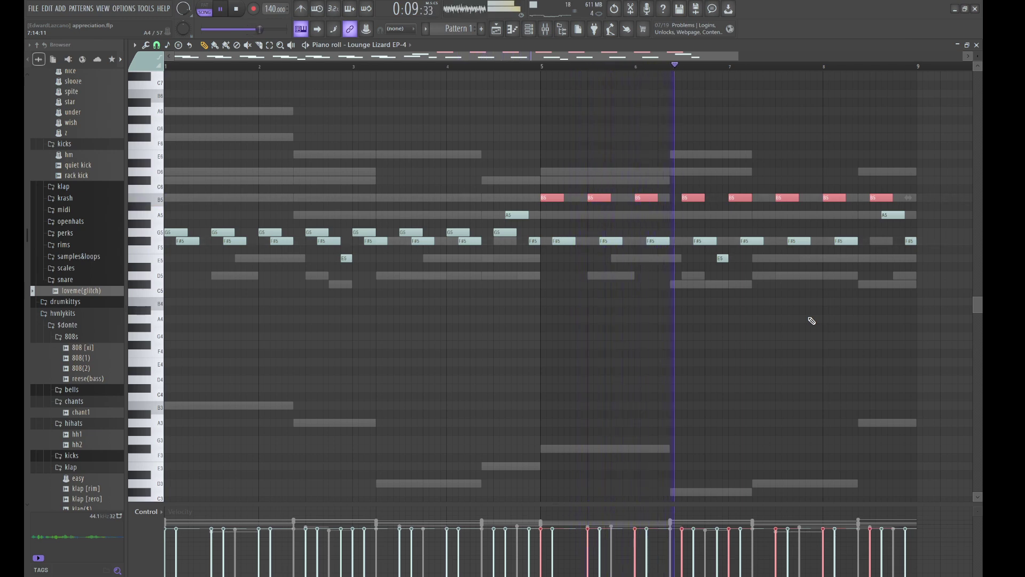
{"action": "key", "text": "Up"}
{"action": "key", "text": "Up"}
{"action": "key", "text": "Up"}
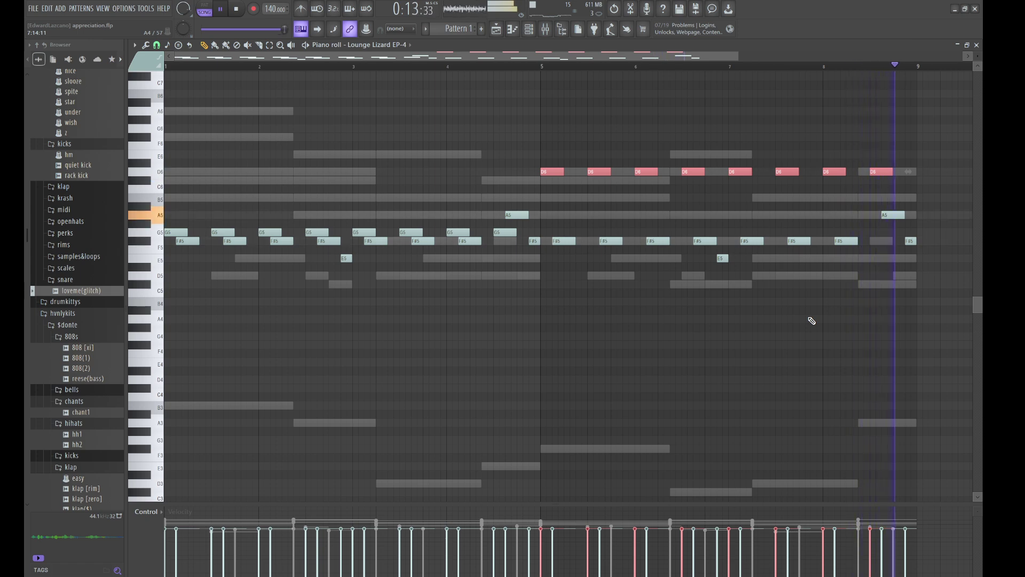
Step: Transpose the repeated F#5 notes in bars 5 to 8 down to D5 and restart playback
{"action": "left_click_drag", "start_coordinate": [862, 246], "coordinate": [577, 238]}
{"action": "key", "text": "Down"}
{"action": "key", "text": "Down"}
{"action": "key", "text": "Down"}
{"action": "key", "text": "Down"}
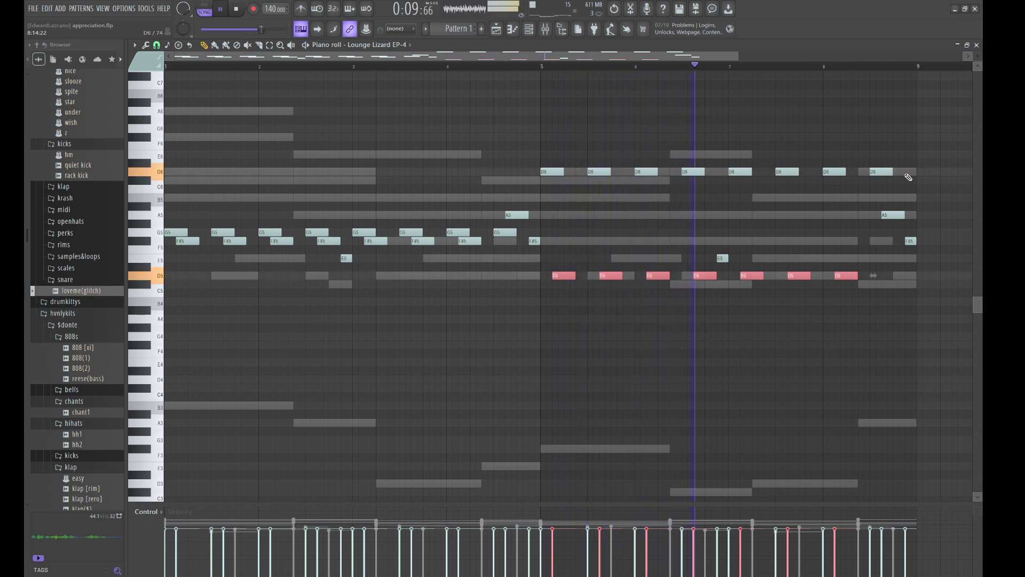
{"action": "key", "text": "space"}
{"action": "key", "text": "space"}
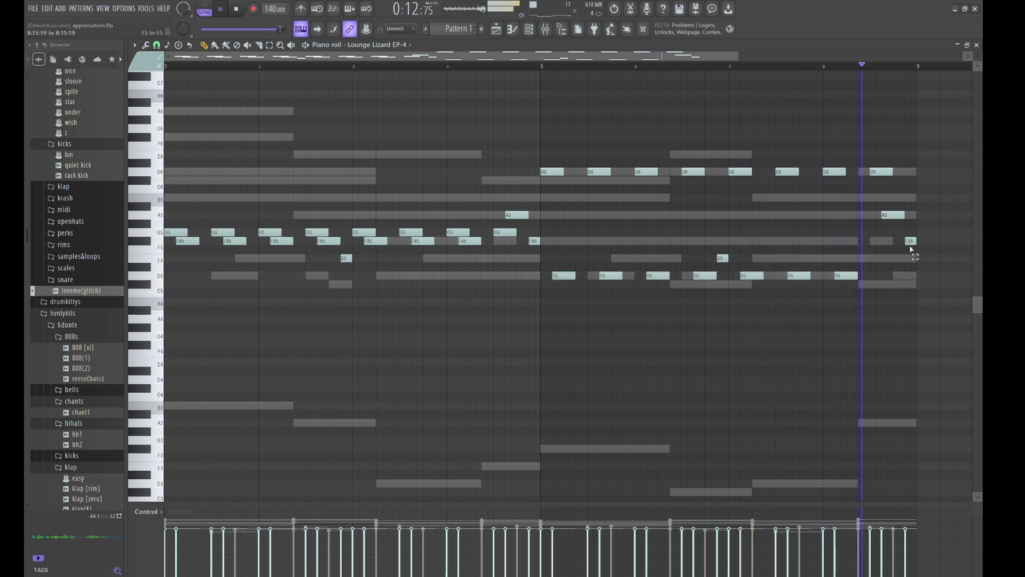
Step: Raise the final short F#5 note of bar 8 to B5 and stop playback
{"action": "left_click", "coordinate": [910, 241]}
{"action": "key", "text": "Up"}
{"action": "key", "text": "Up"}
{"action": "key", "text": "Up"}
{"action": "key", "text": "Up"}
{"action": "key", "text": "Up"}
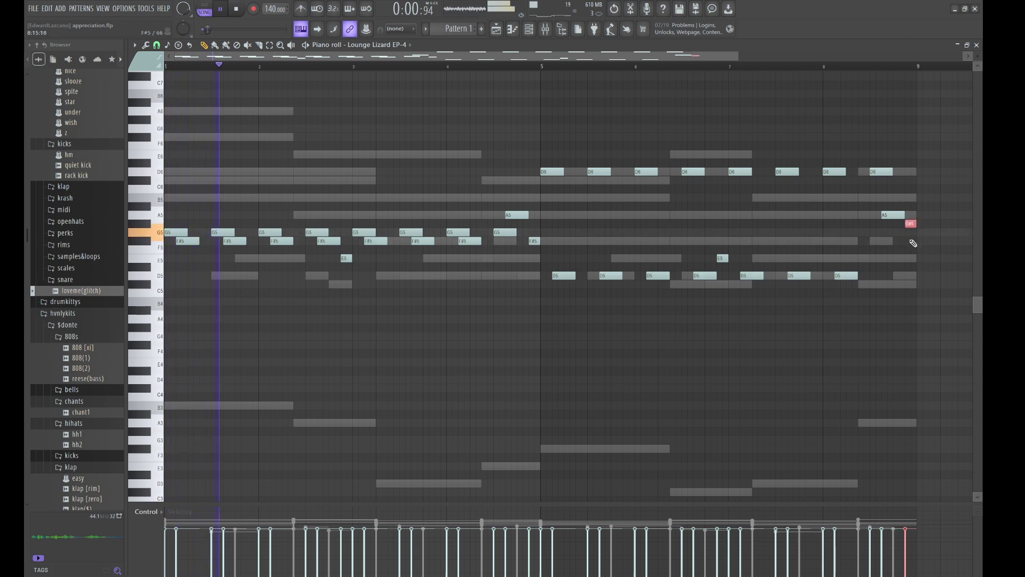
{"action": "key", "text": "space"}
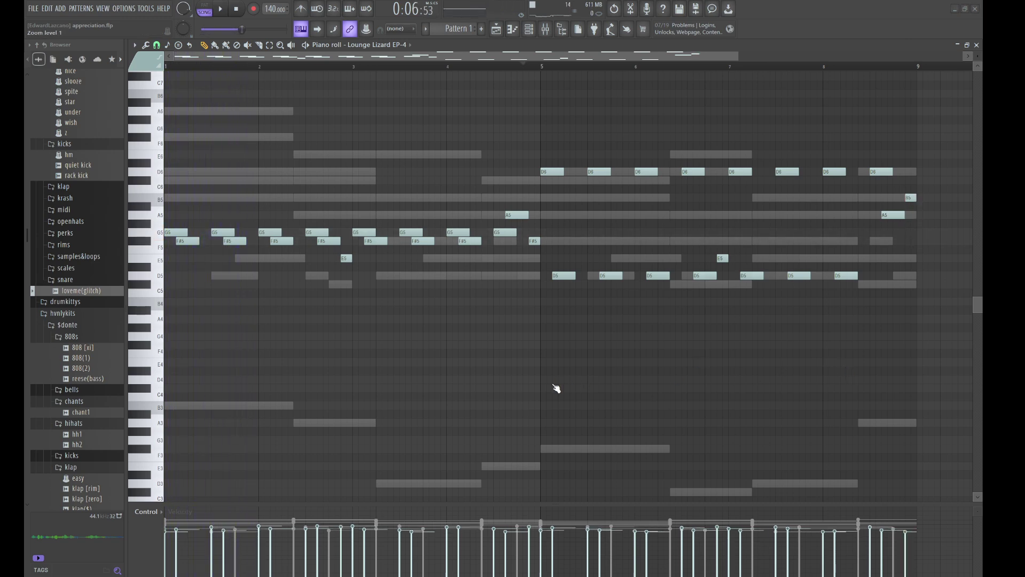
Step: Paste the melody notes into the third Sampler channel and render the Lounge Lizard EP-4 part to an audio clip
{"action": "left_click", "coordinate": [531, 33]}
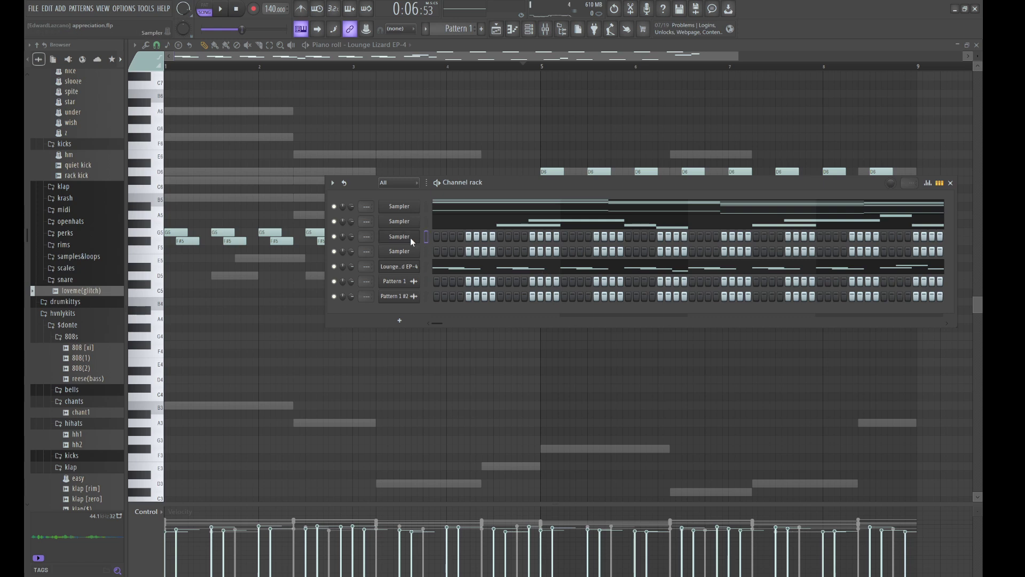
{"action": "key", "text": "ctrl+v"}
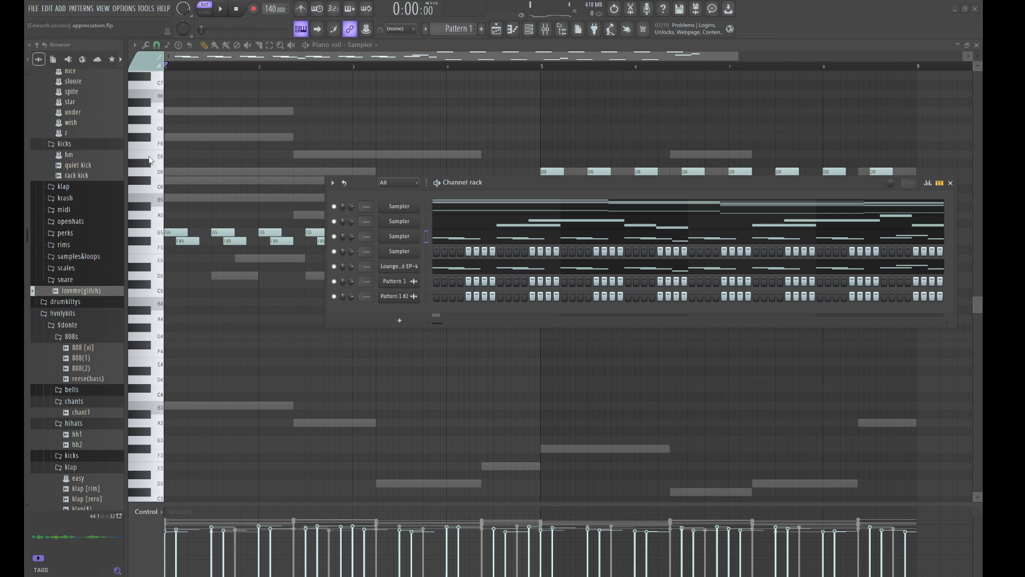
{"action": "key", "text": "ctrl+alt+c"}
{"action": "left_click", "coordinate": [773, 194]}
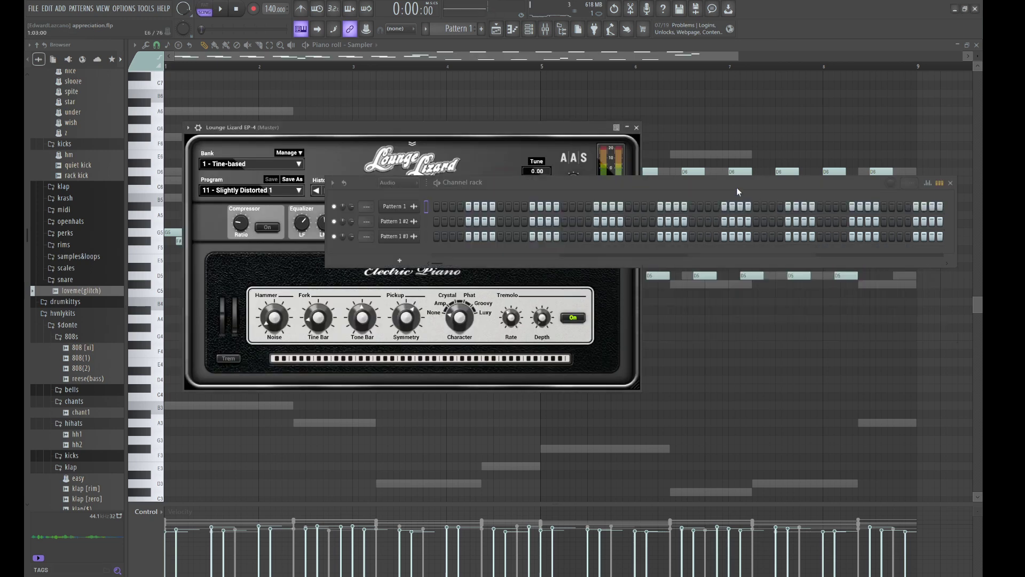
Step: Set the declicking mode of the Pattern 1 #3 audio clip to Generic (bleeding)
{"action": "left_click", "coordinate": [410, 237]}
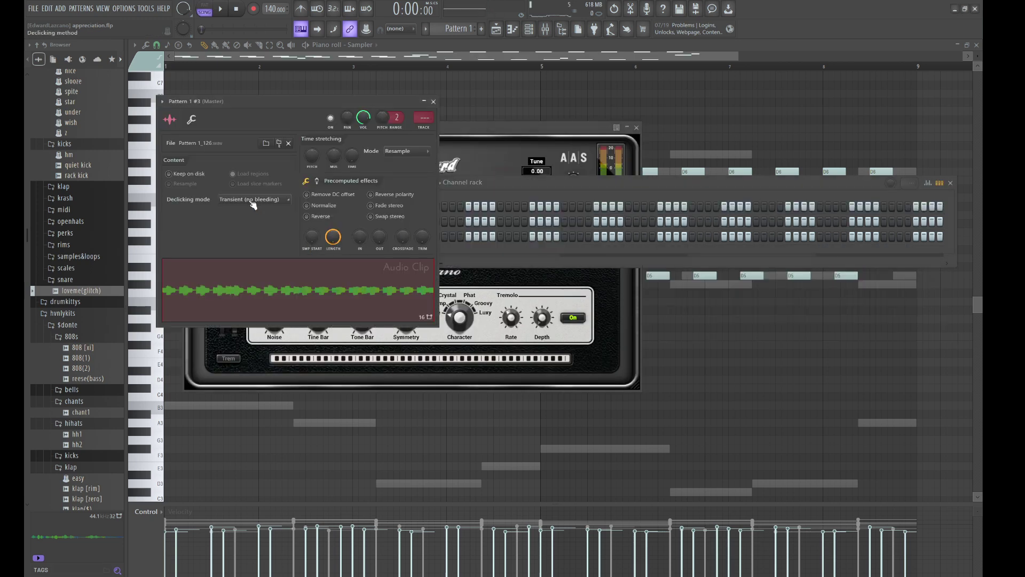
{"action": "left_click", "coordinate": [253, 231]}
{"action": "left_click", "coordinate": [533, 179]}
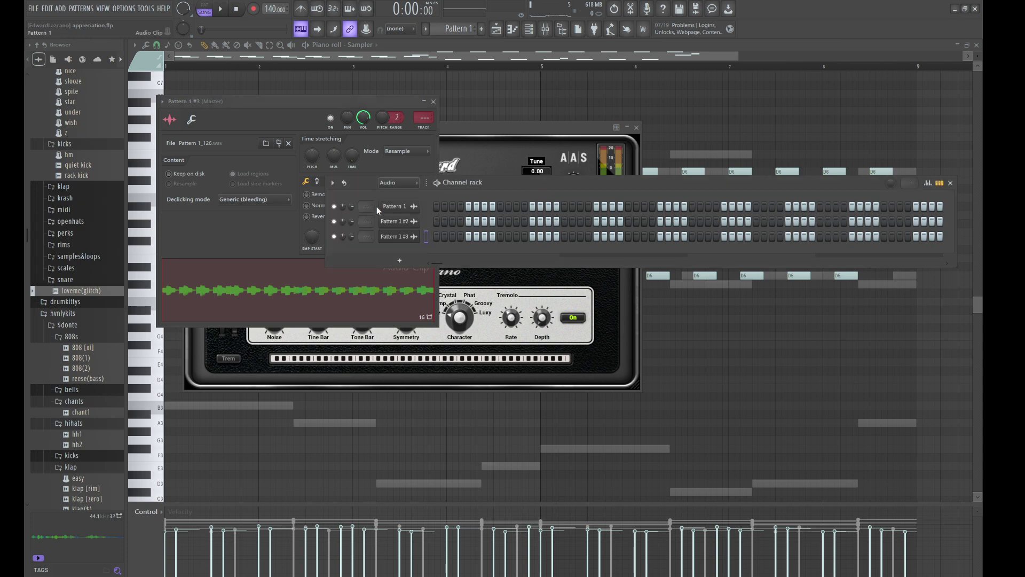
Step: Cut the melody notes from the Lounge Lizard EP-4 channel and place the Pattern 1 #3 audio clip on Track 3 at bar 1
{"action": "scroll", "coordinate": [397, 184], "scroll_direction": "up", "scroll_amount": 1}
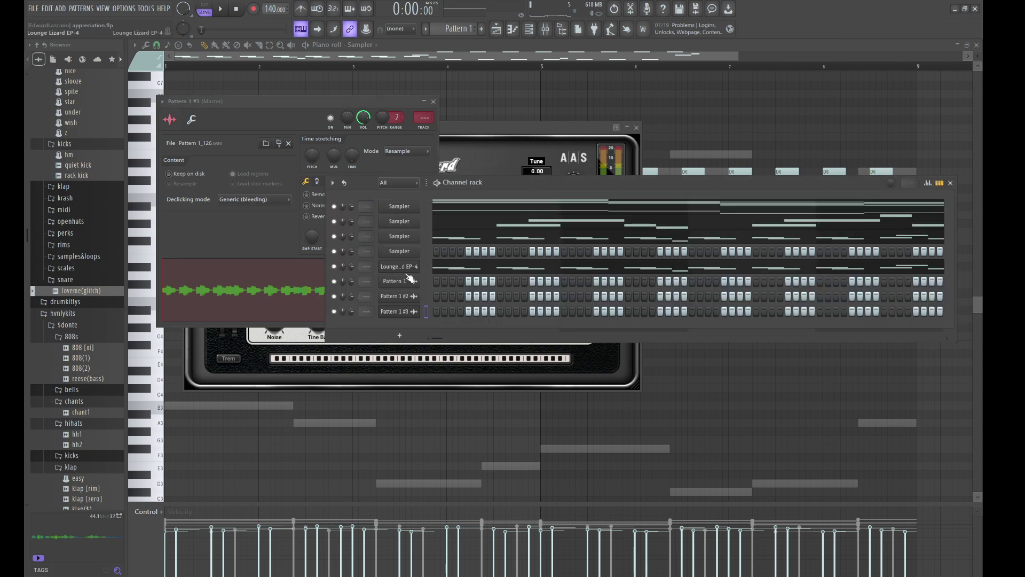
{"action": "key", "text": "ctrl+x"}
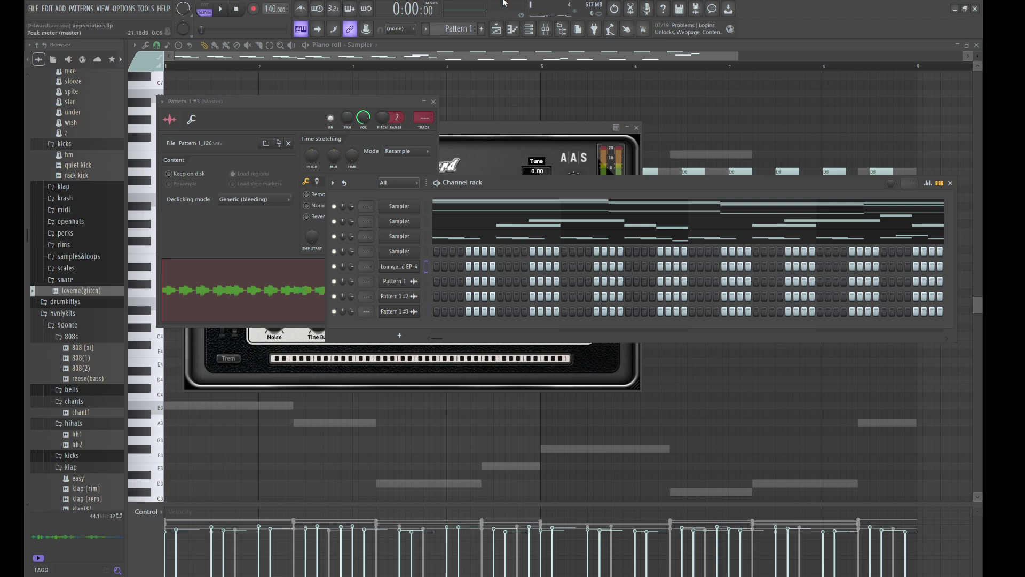
{"action": "left_click", "coordinate": [497, 28]}
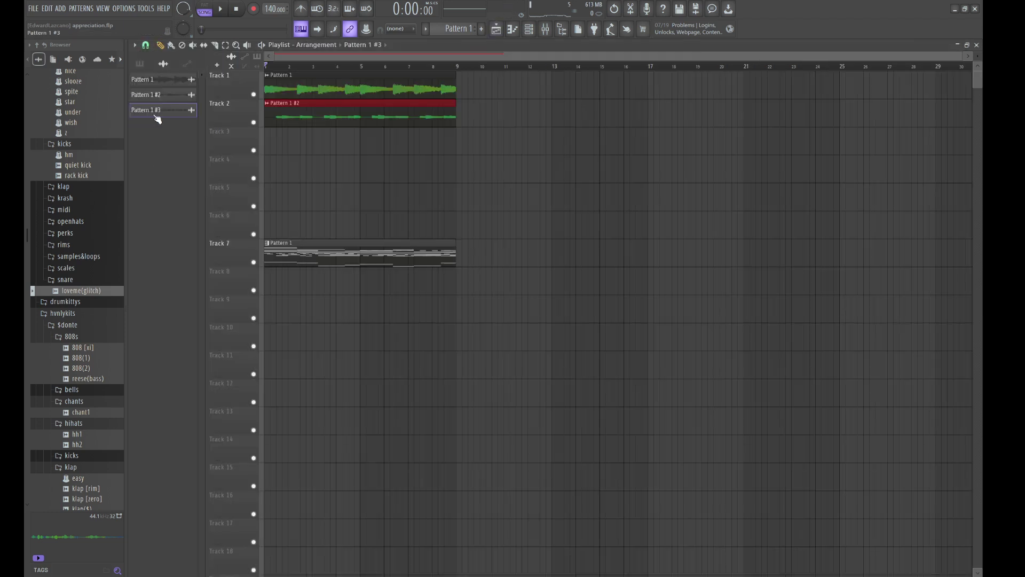
{"action": "left_click_drag", "start_coordinate": [158, 119], "coordinate": [247, 149]}
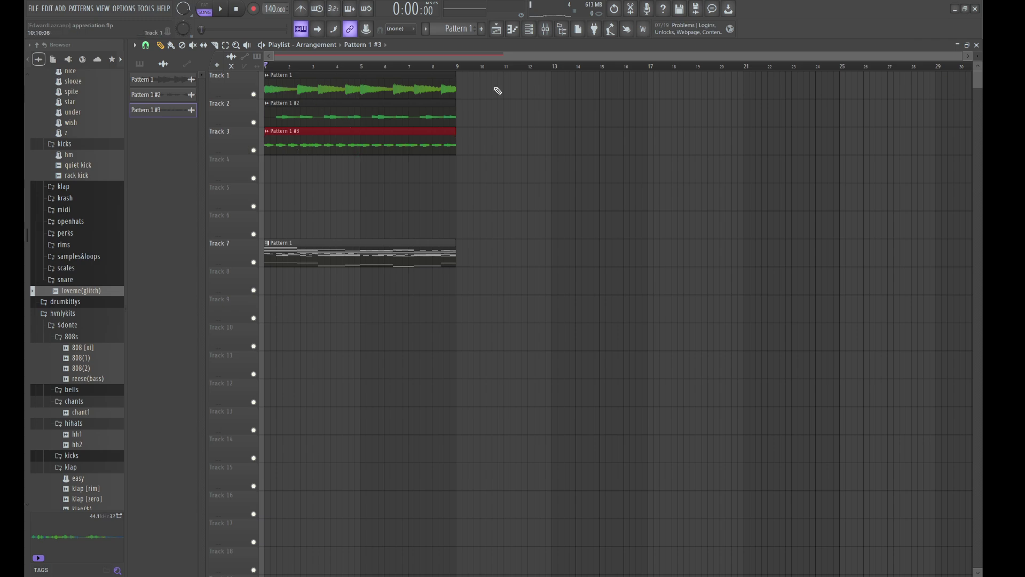
Step: Play the arrangement and load the 15 - Modern Processed 1 program in Lounge Lizard EP-4
{"action": "left_click", "coordinate": [528, 30]}
{"action": "key", "text": "space"}
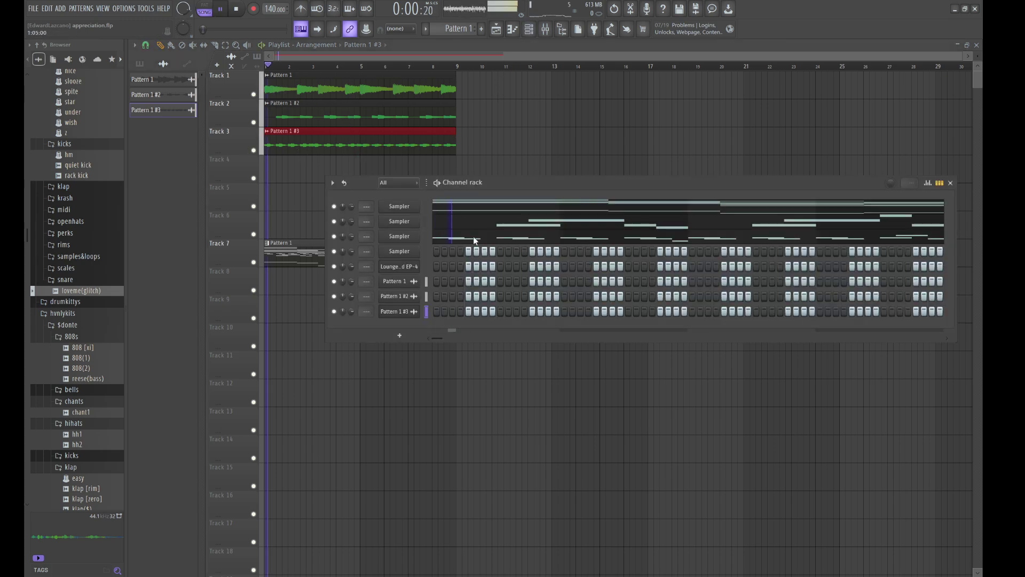
{"action": "right_click", "coordinate": [518, 152]}
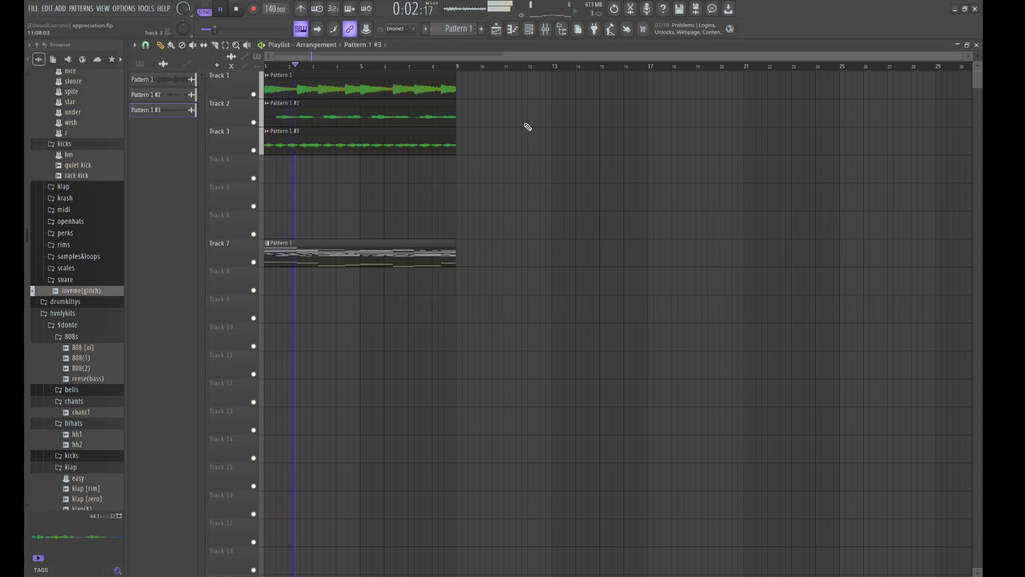
{"action": "left_click", "coordinate": [532, 36]}
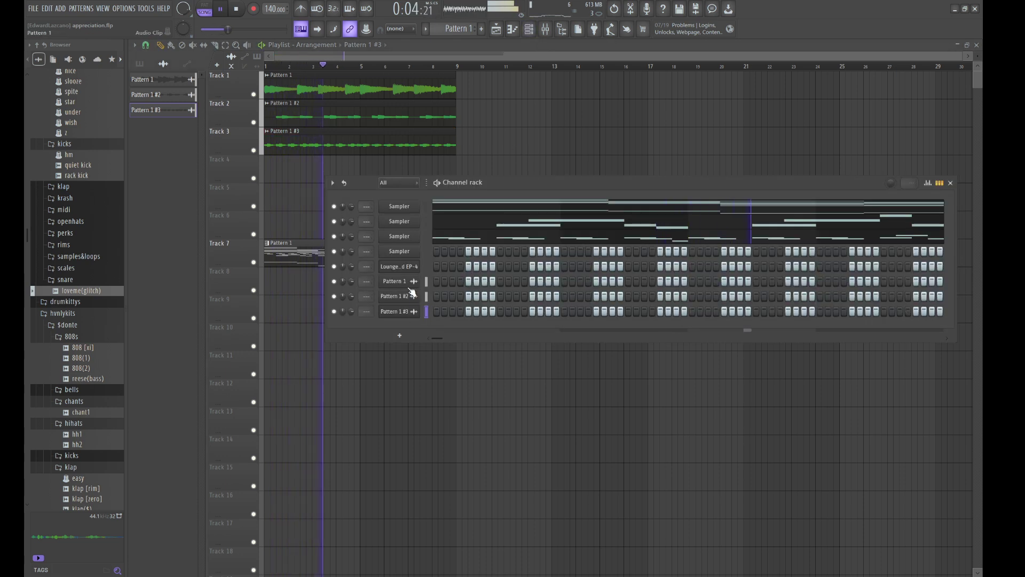
{"action": "left_click", "coordinate": [400, 266]}
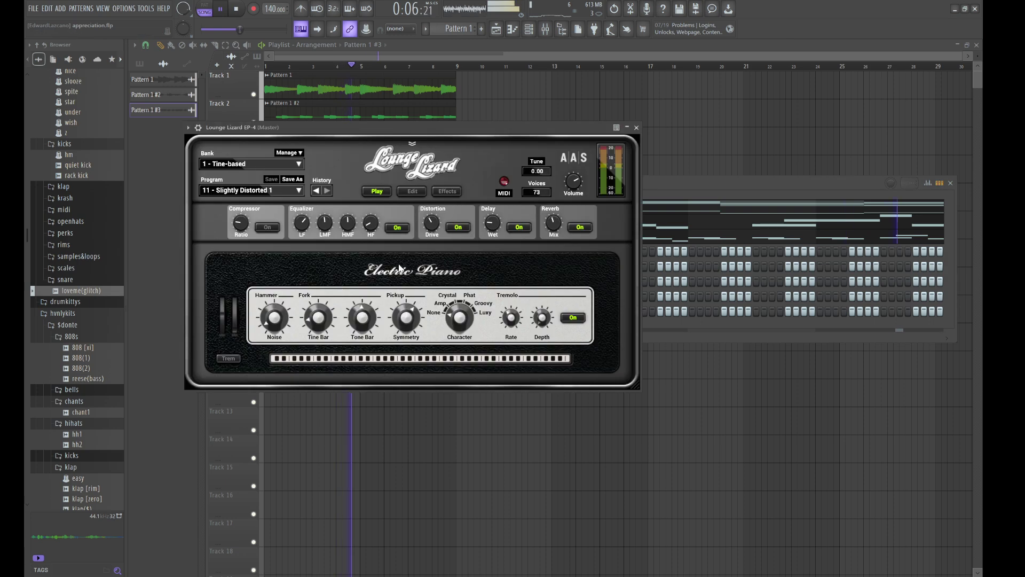
{"action": "left_click", "coordinate": [227, 192]}
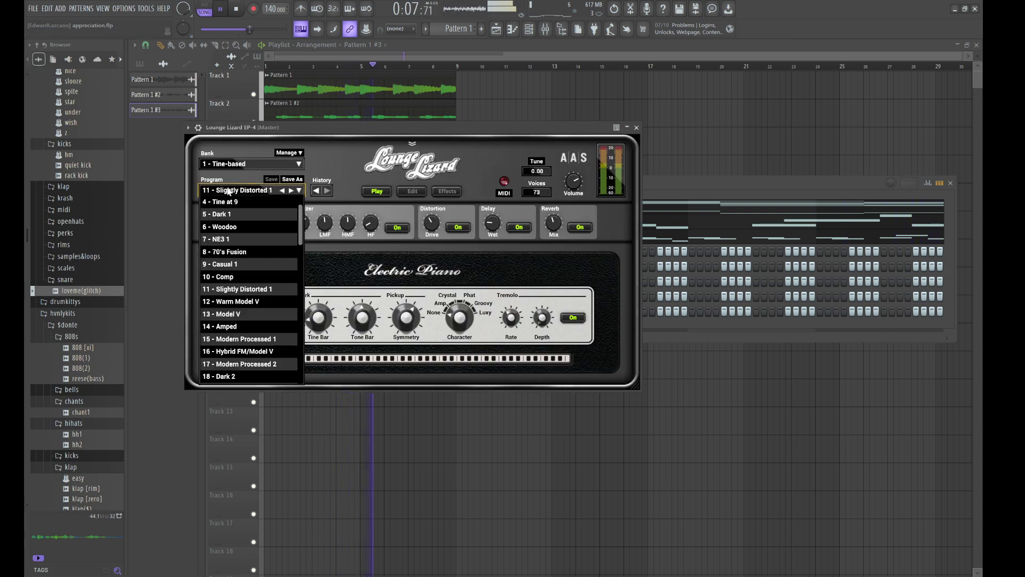
{"action": "left_click", "coordinate": [242, 339]}
{"action": "left_click", "coordinate": [706, 179]}
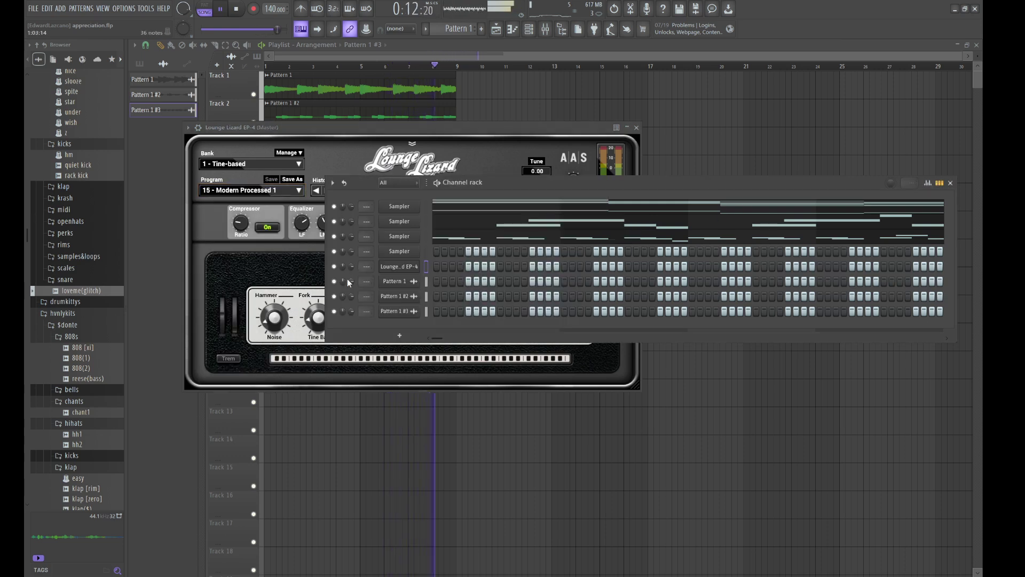
Step: In the Lounge Lizard EP-4 piano roll, place very short D6, C#6 and D6 notes in sequence near the end of bar 1
{"action": "key", "text": "F7"}
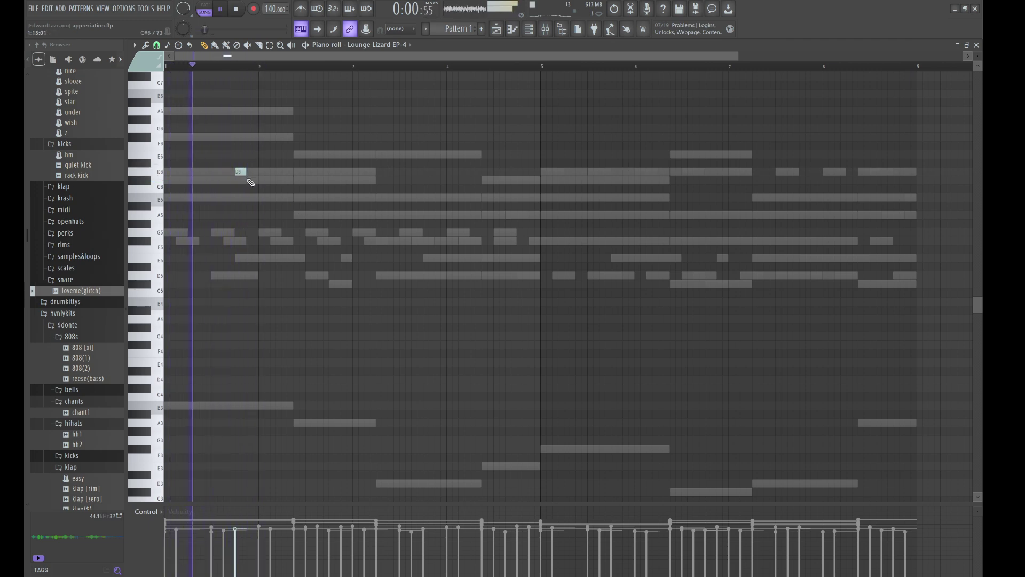
{"action": "left_click", "coordinate": [240, 171]}
{"action": "key", "text": "space"}
{"action": "key", "text": "space"}
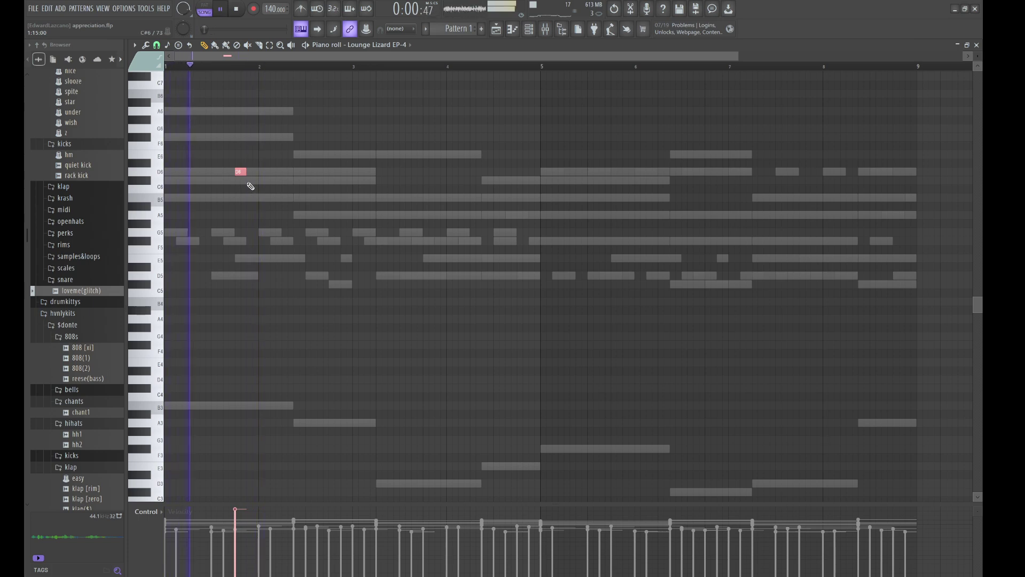
{"action": "left_click", "coordinate": [244, 180]}
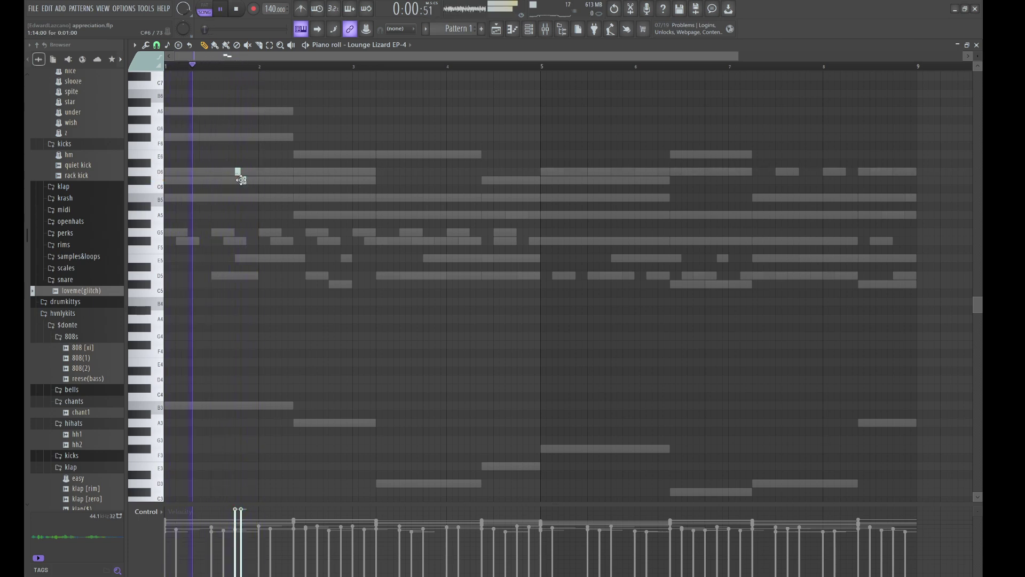
{"action": "left_click", "coordinate": [249, 171]}
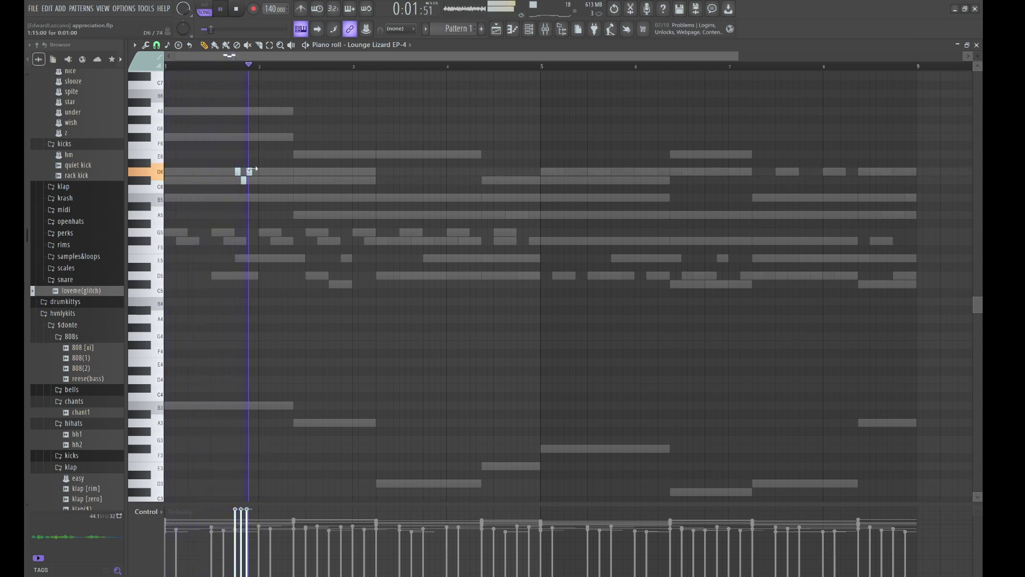
{"action": "left_click", "coordinate": [255, 197]}
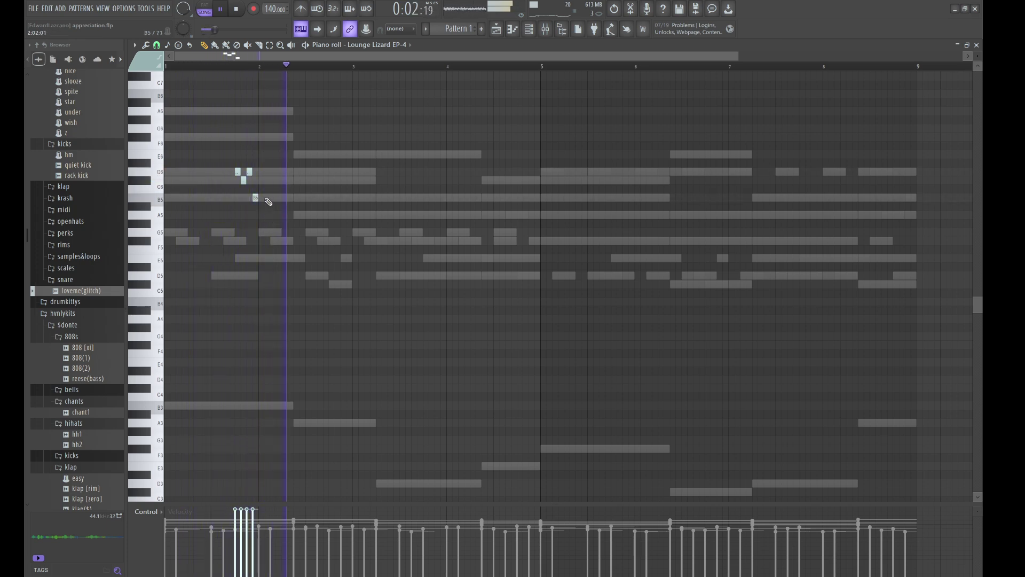
{"action": "right_click", "coordinate": [255, 198]}
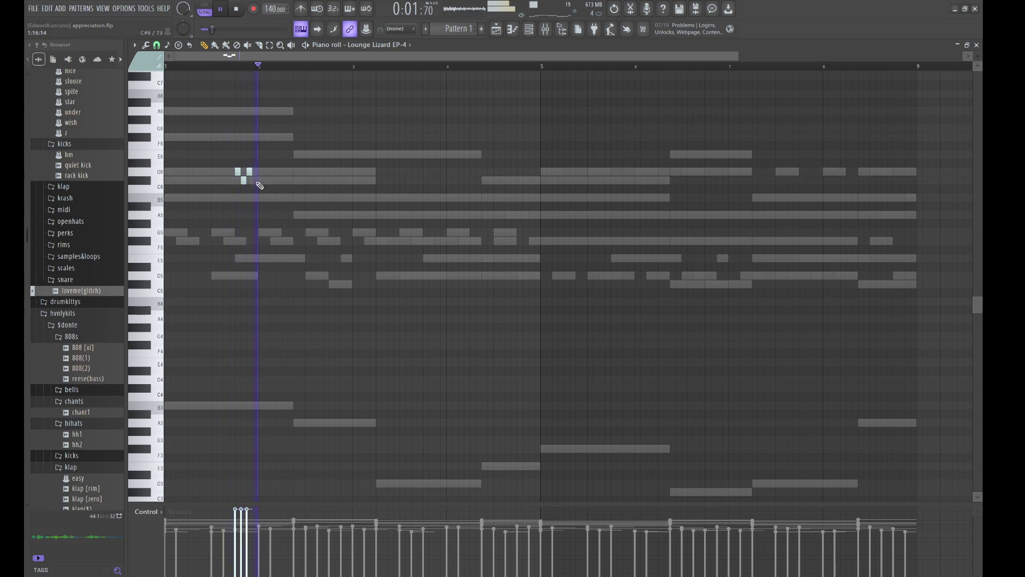
Step: Duplicate the three-note D6, C#6, D6 figure into bar 2 and shift the copy to start on beat 3
{"action": "left_click_drag", "start_coordinate": [276, 207], "coordinate": [224, 149]}
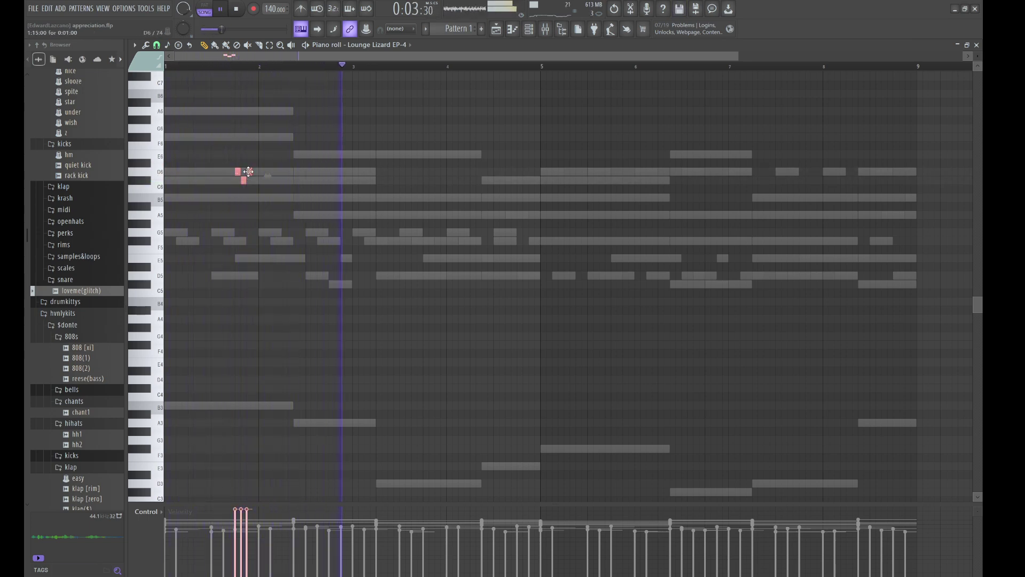
{"action": "left_click_drag", "start_coordinate": [249, 171], "coordinate": [332, 169]}
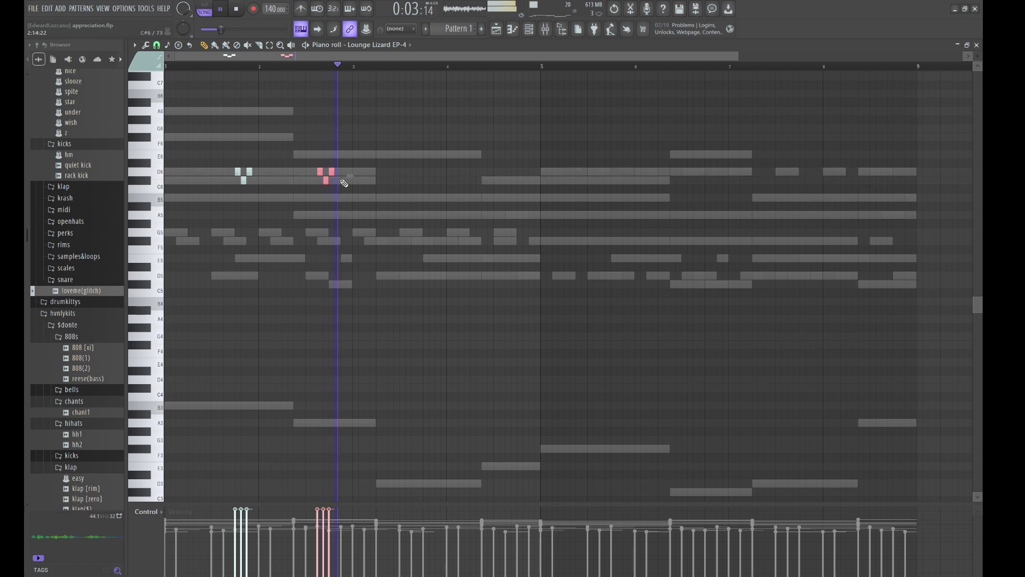
{"action": "key", "text": "shift+Left"}
{"action": "key", "text": "shift+Left"}
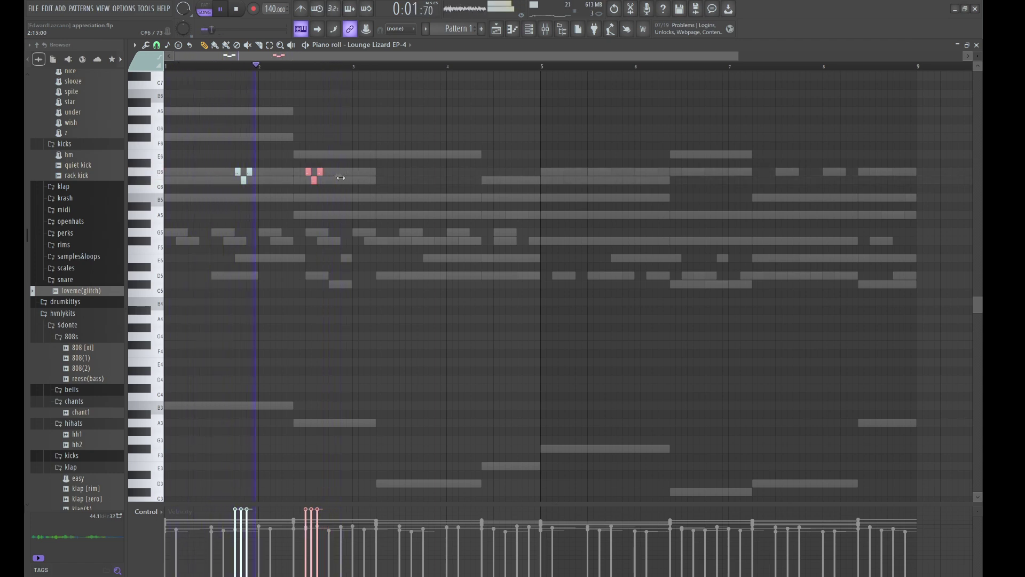
Step: Place a very short D#6 note followed by an E6 note about one beat long at the end of bar 2
{"action": "key", "text": "ctrl+d"}
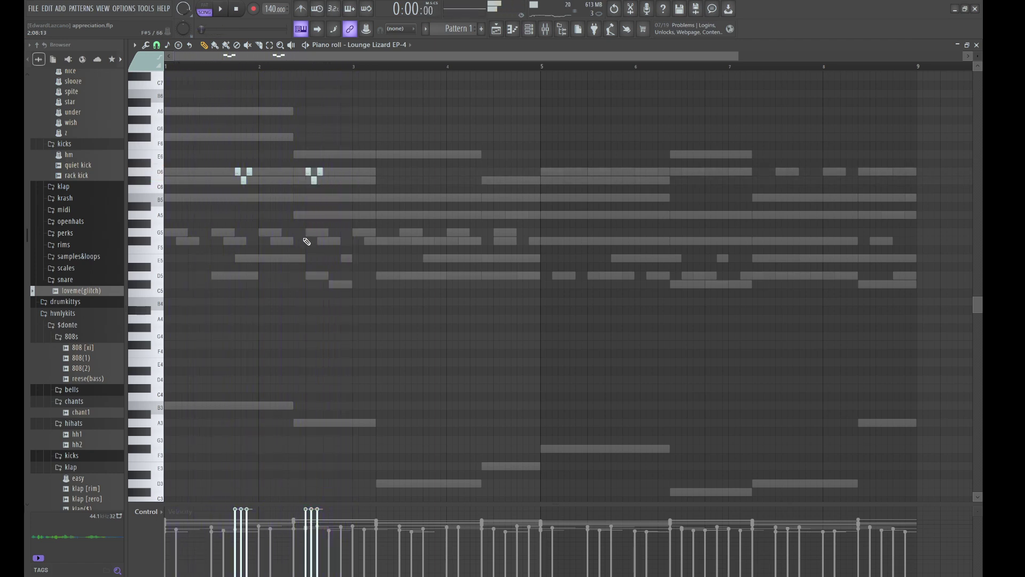
{"action": "left_click", "coordinate": [330, 162]}
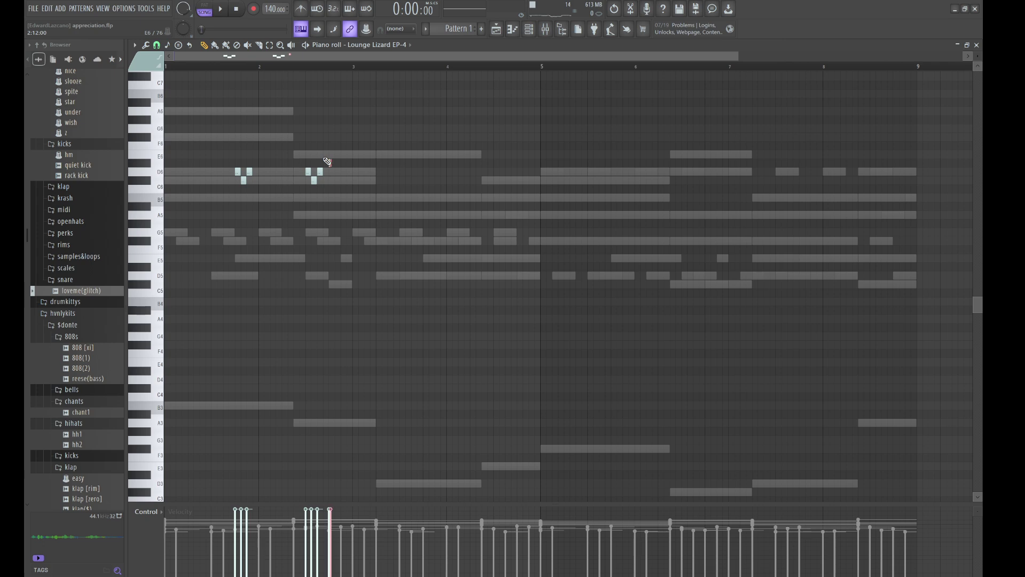
{"action": "key", "text": "space"}
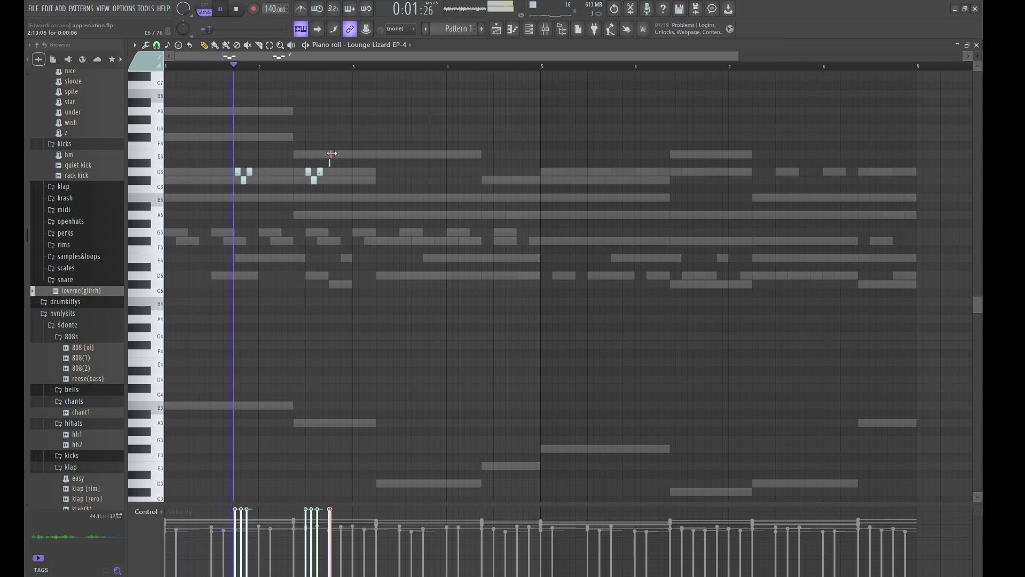
{"action": "left_click_drag", "start_coordinate": [332, 155], "coordinate": [353, 161]}
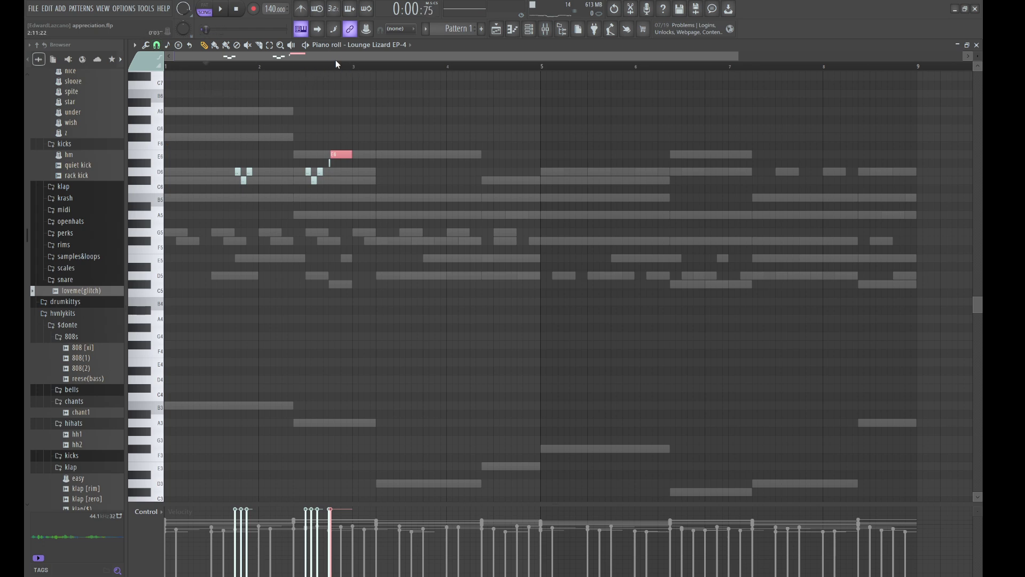
Step: Duplicate the two-bar phrase into bars 3–4 and lower the copy's closing grace note and main note to C6 and C#6
{"action": "left_click_drag", "start_coordinate": [357, 70], "coordinate": [202, 98]}
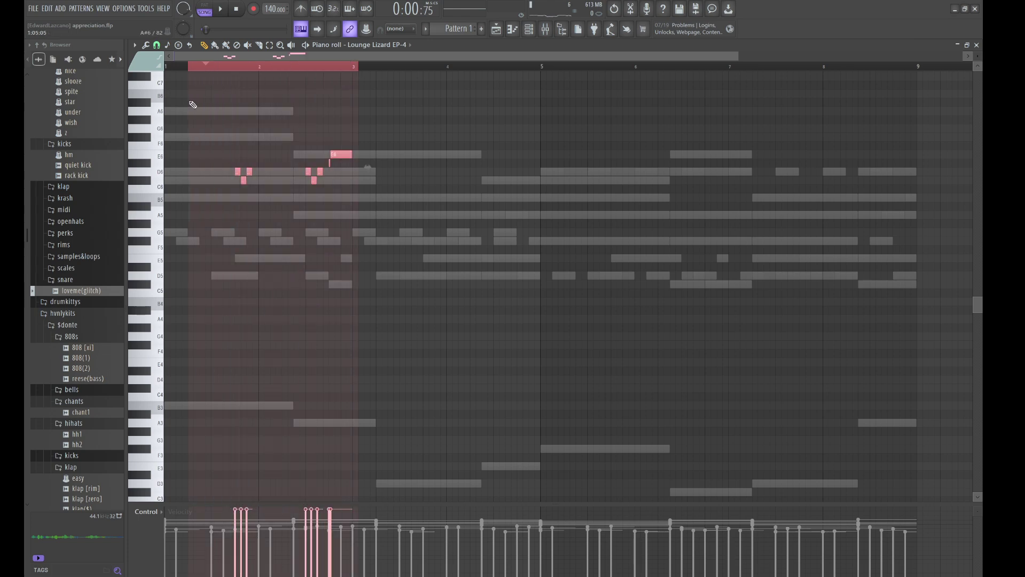
{"action": "left_click_drag", "start_coordinate": [359, 69], "coordinate": [164, 68]}
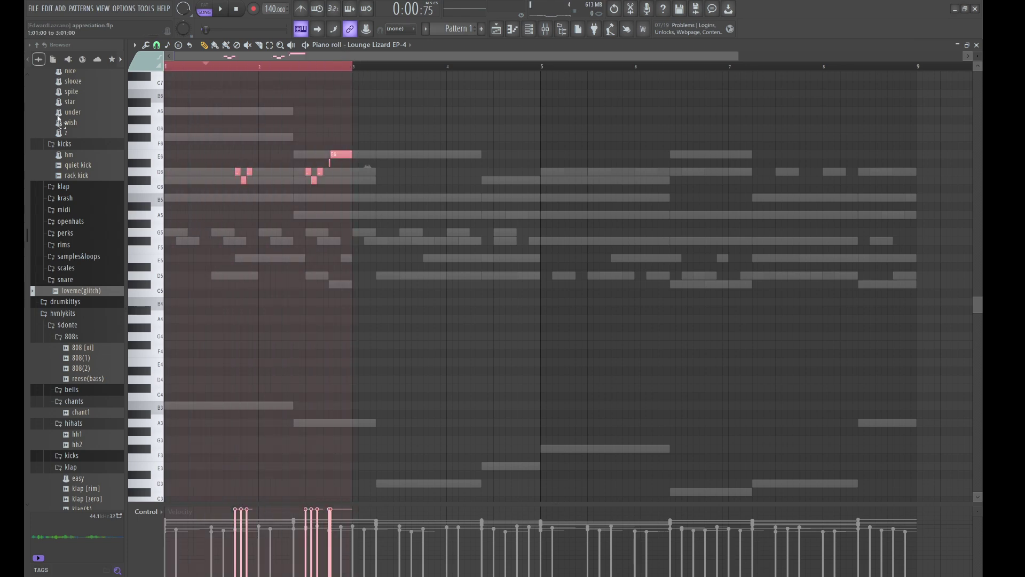
{"action": "key", "text": "ctrl+b"}
{"action": "left_click_drag", "start_coordinate": [561, 155], "coordinate": [510, 150]}
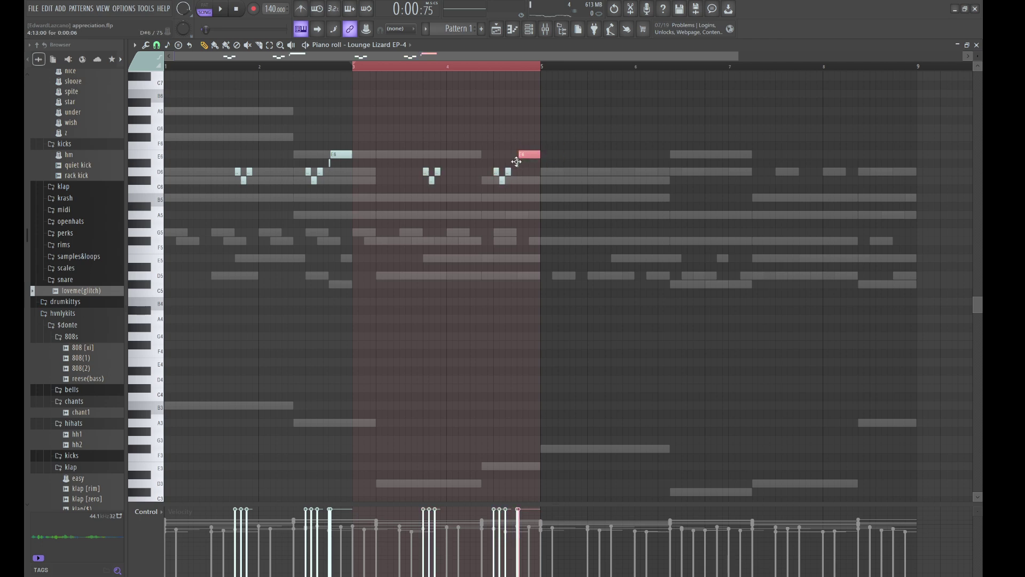
{"action": "left_click_drag", "start_coordinate": [537, 183], "coordinate": [515, 145]}
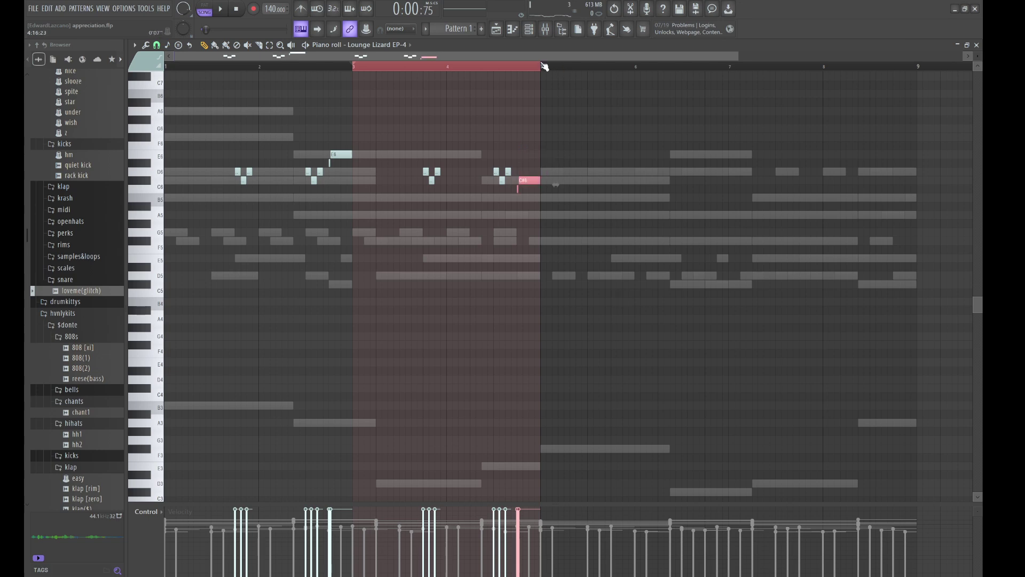
Step: Duplicate the four-bar phrase into bars 5–8 and slightly randomize the velocities of the notes
{"action": "left_click_drag", "start_coordinate": [543, 67], "coordinate": [164, 69]}
{"action": "key", "text": "ctrl+b"}
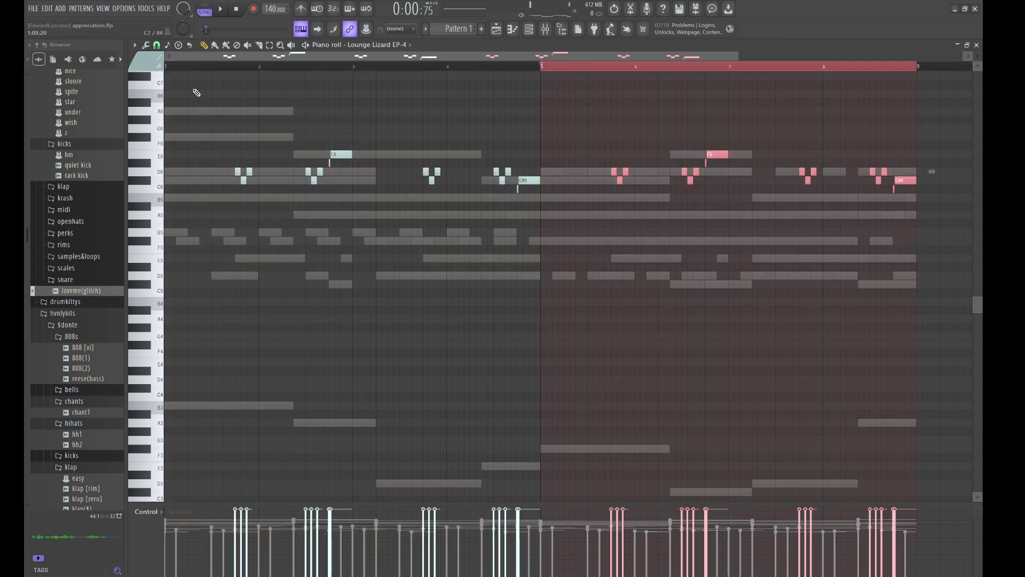
{"action": "left_click", "coordinate": [195, 68]}
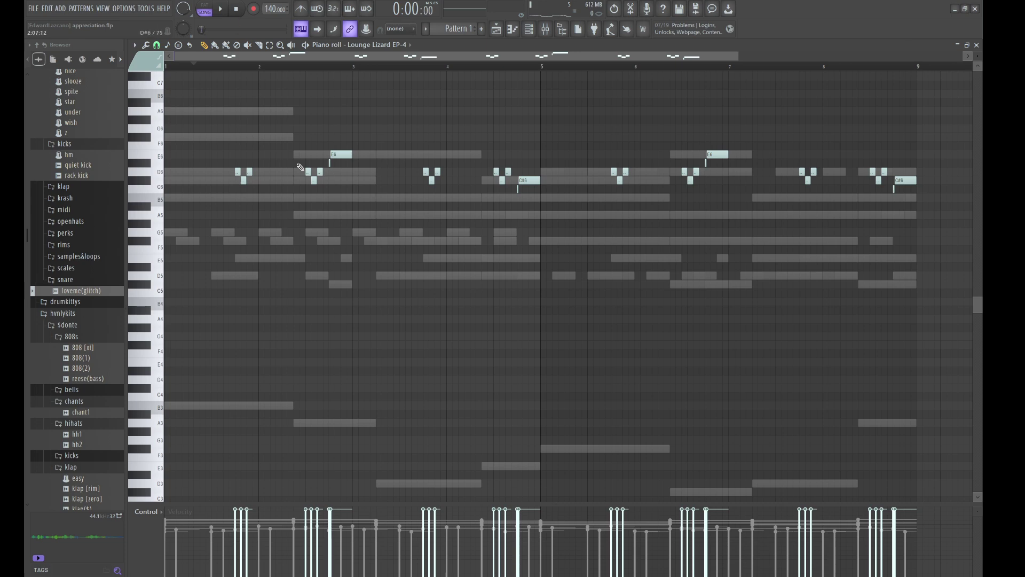
{"action": "key", "text": "alt+r"}
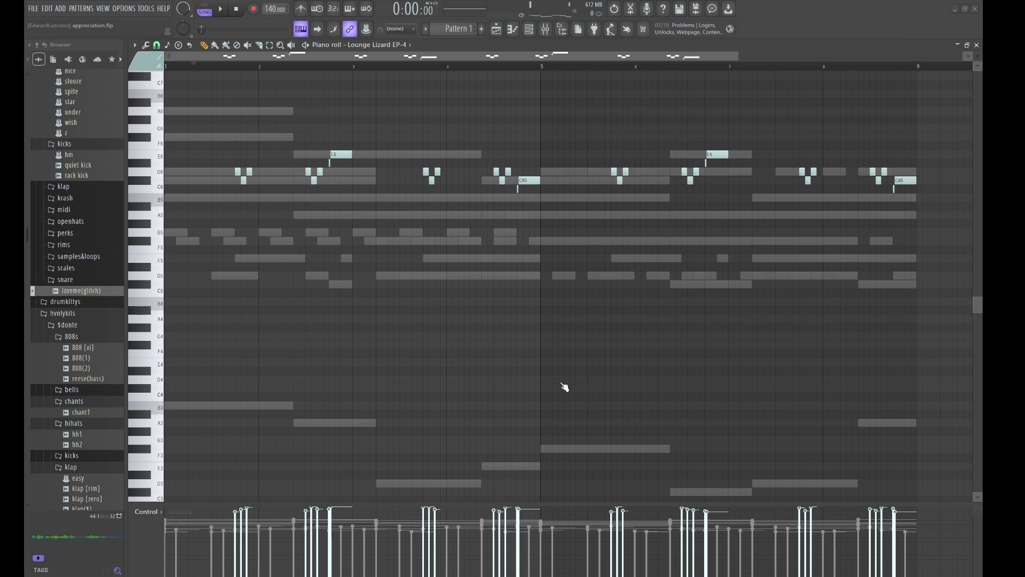
Step: Play the melody and raise the last note of bar 8 to F#6 and its grace note to E6
{"action": "key", "text": "space"}
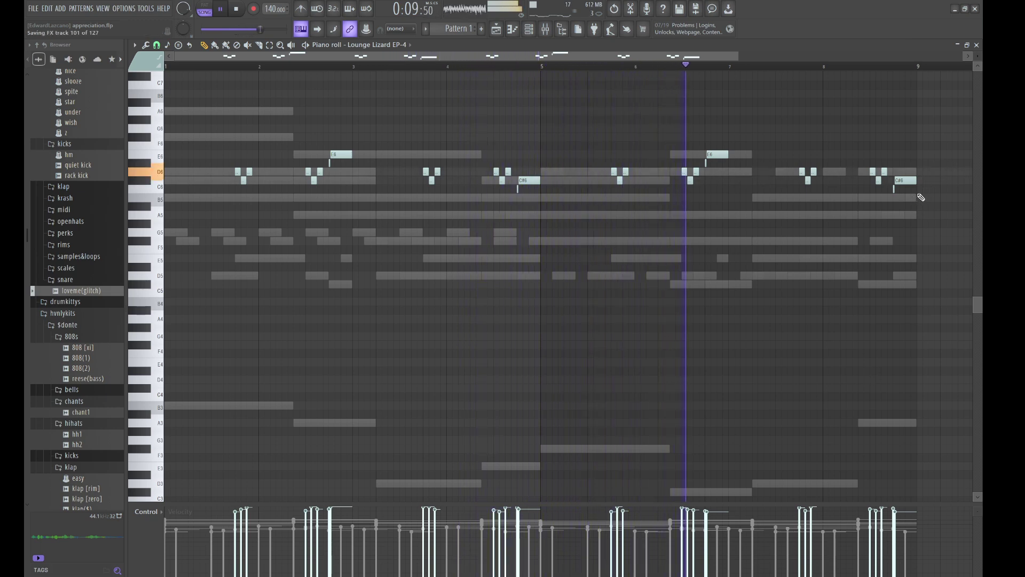
{"action": "left_click", "coordinate": [897, 180]}
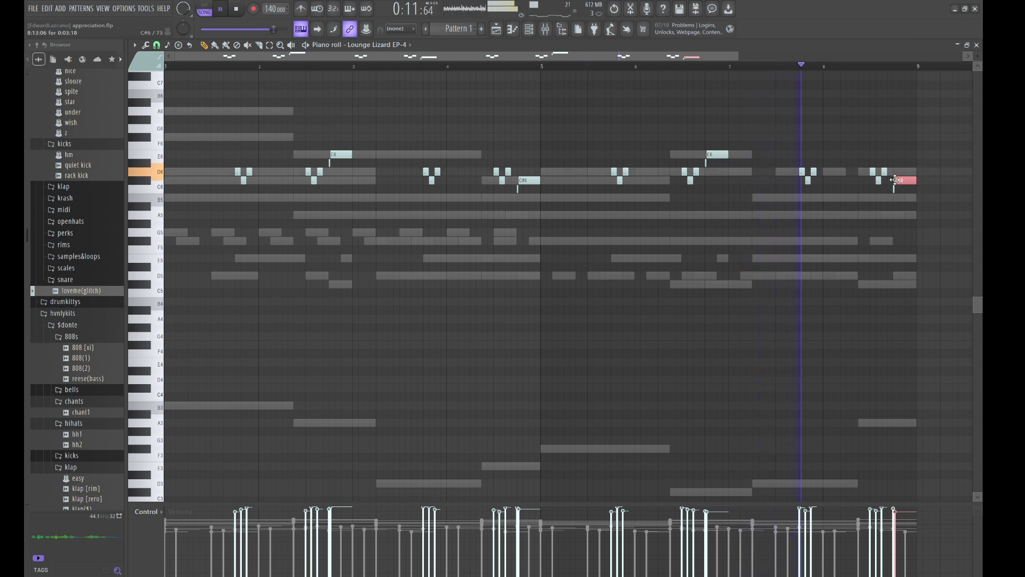
{"action": "key", "text": "Up"}
{"action": "key", "text": "Up"}
{"action": "key", "text": "Up"}
{"action": "key", "text": "Up"}
{"action": "key", "text": "Up"}
{"action": "key", "text": "Up"}
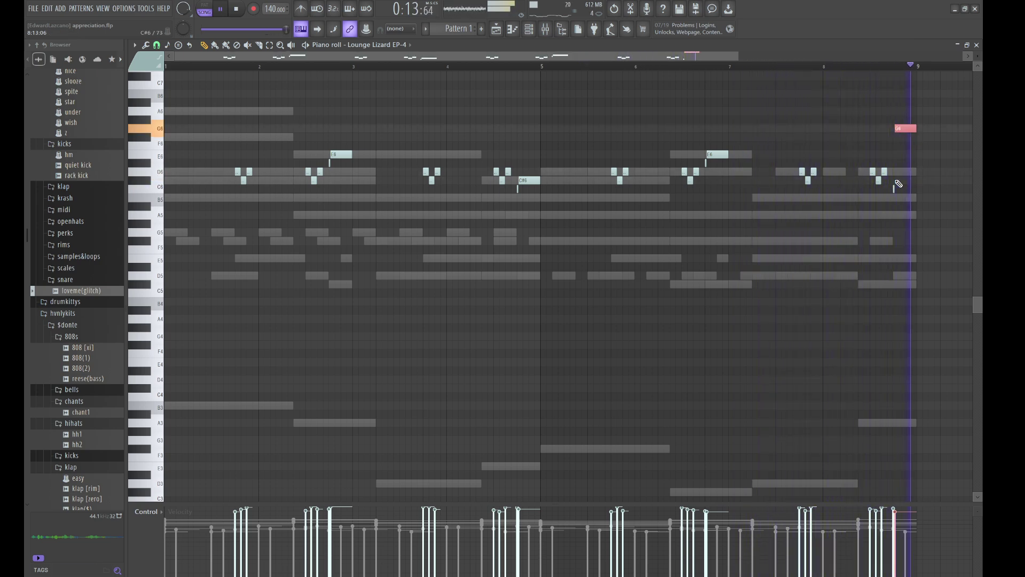
{"action": "key", "text": "Down"}
{"action": "left_click_drag", "start_coordinate": [896, 180], "coordinate": [895, 187]}
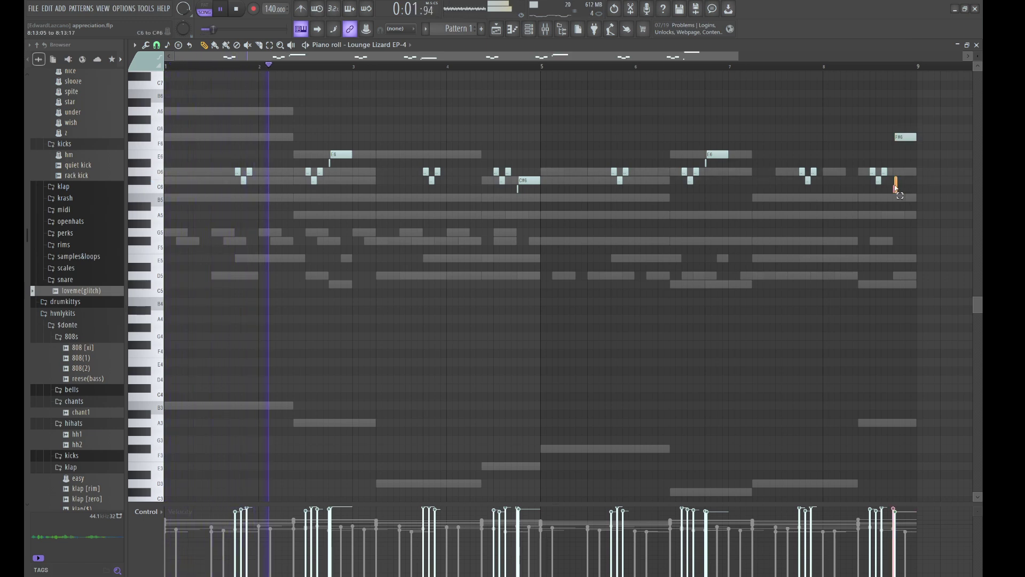
{"action": "key", "text": "Up"}
{"action": "key", "text": "Up"}
{"action": "key", "text": "Up"}
{"action": "key", "text": "Up"}
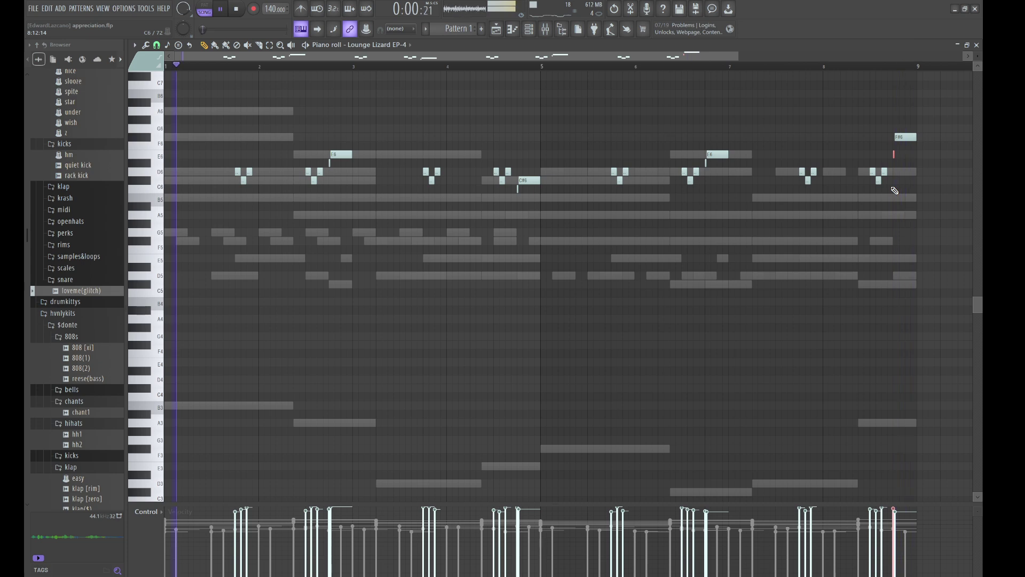
Step: Add another Sampler channel above Lounge Lizard EP-4 and paste the melody notes into the fourth Sampler channel
{"action": "left_click", "coordinate": [529, 29]}
{"action": "right_click", "coordinate": [404, 264]}
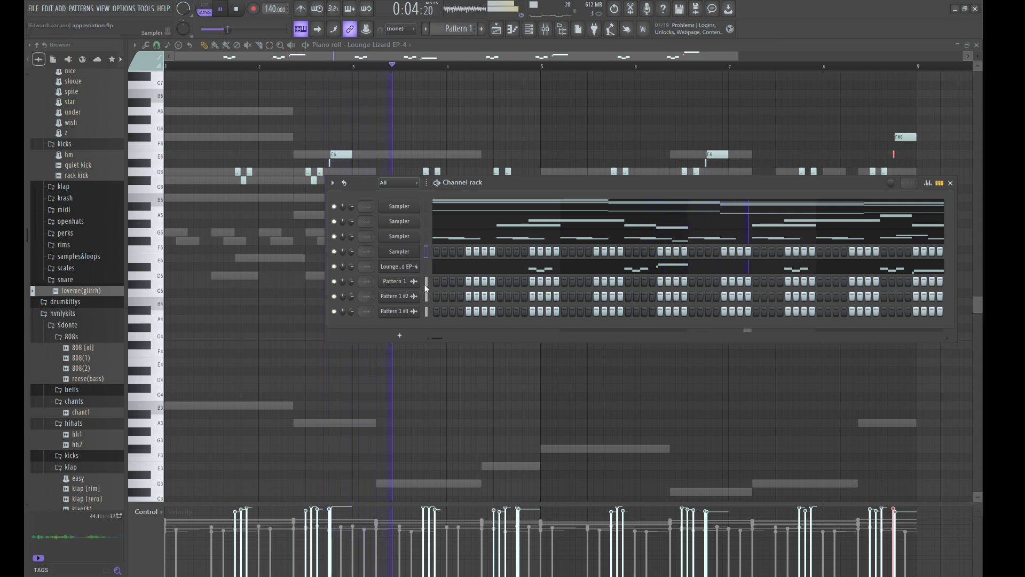
{"action": "left_click", "coordinate": [439, 351]}
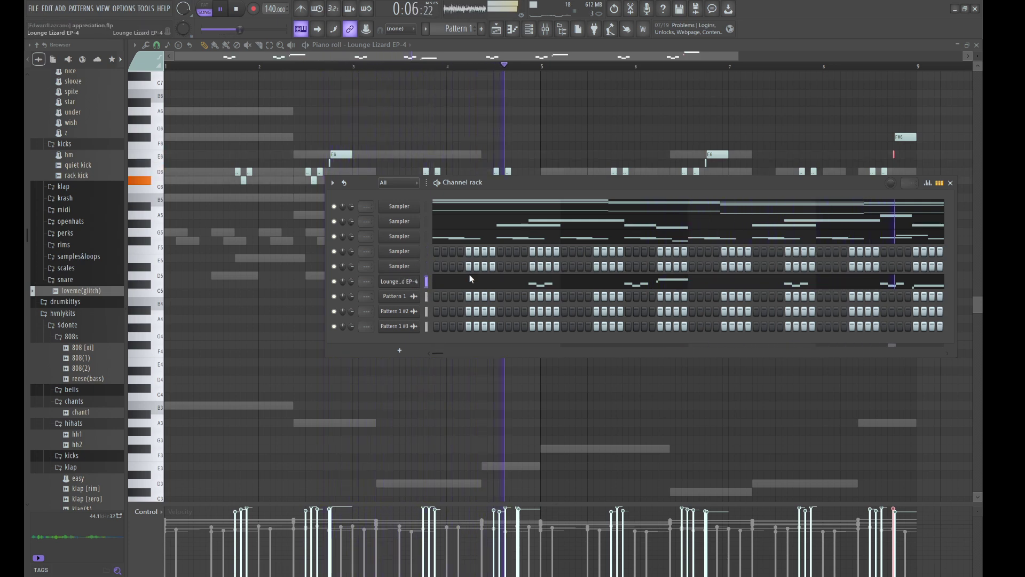
{"action": "left_click", "coordinate": [426, 251]}
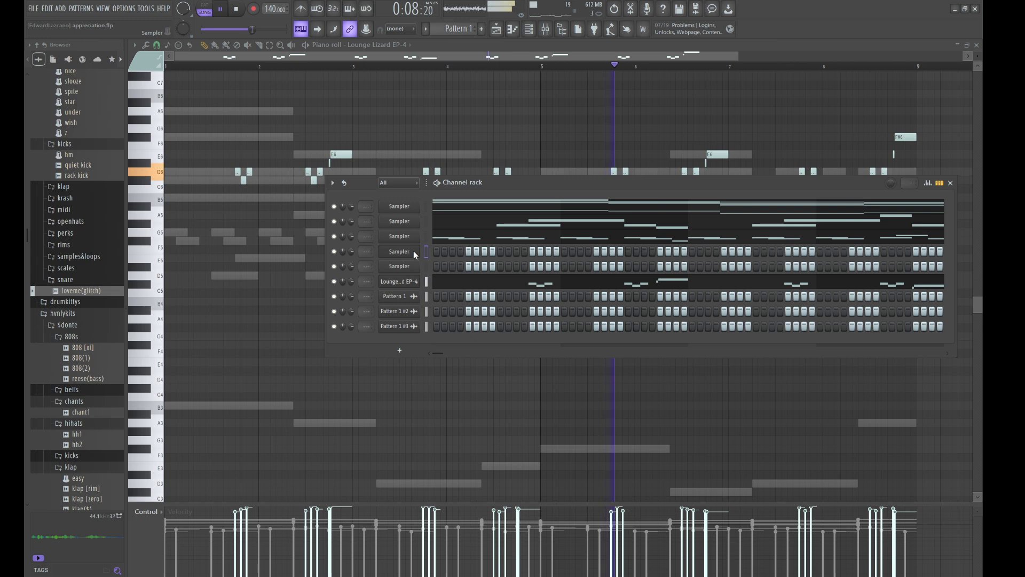
{"action": "key", "text": "ctrl+v"}
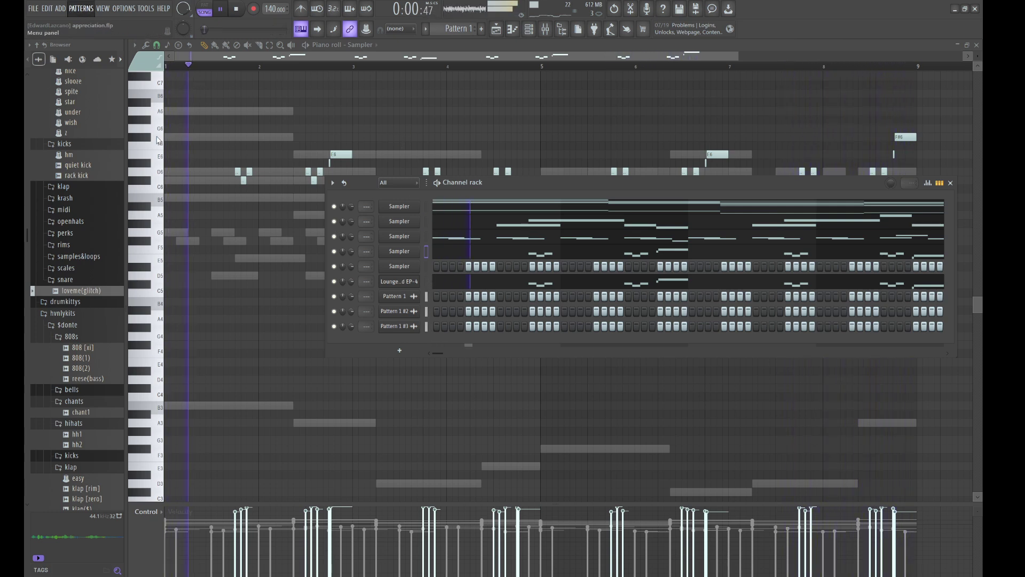
Step: Render the Lounge Lizard EP-4 layer to audio and place the Pattern 1 #4 clip on Track 4 at bar 1
{"action": "key", "text": "space"}
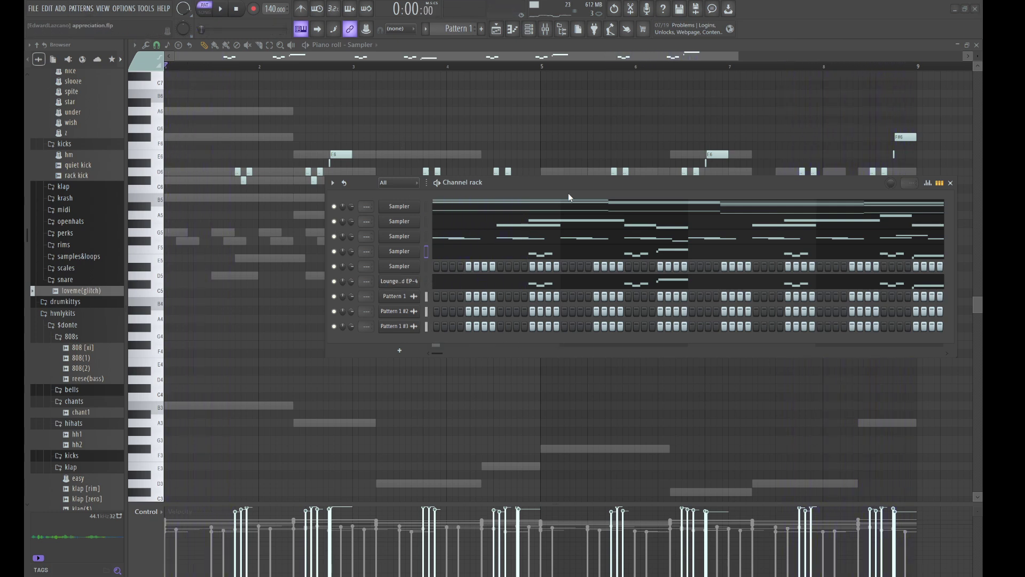
{"action": "left_click", "coordinate": [496, 30]}
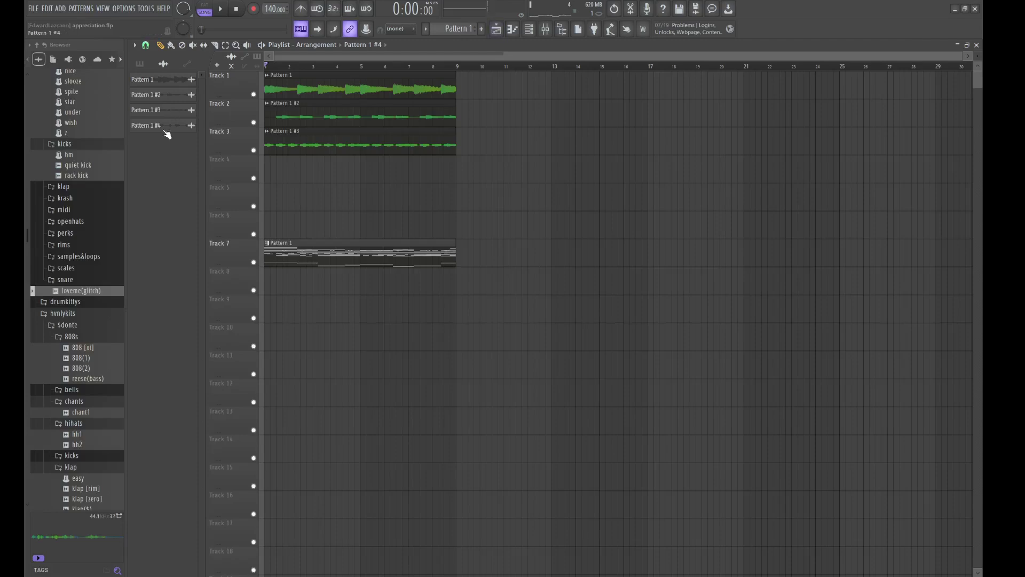
{"action": "left_click_drag", "start_coordinate": [167, 134], "coordinate": [278, 170]}
{"action": "double_click", "coordinate": [310, 170]}
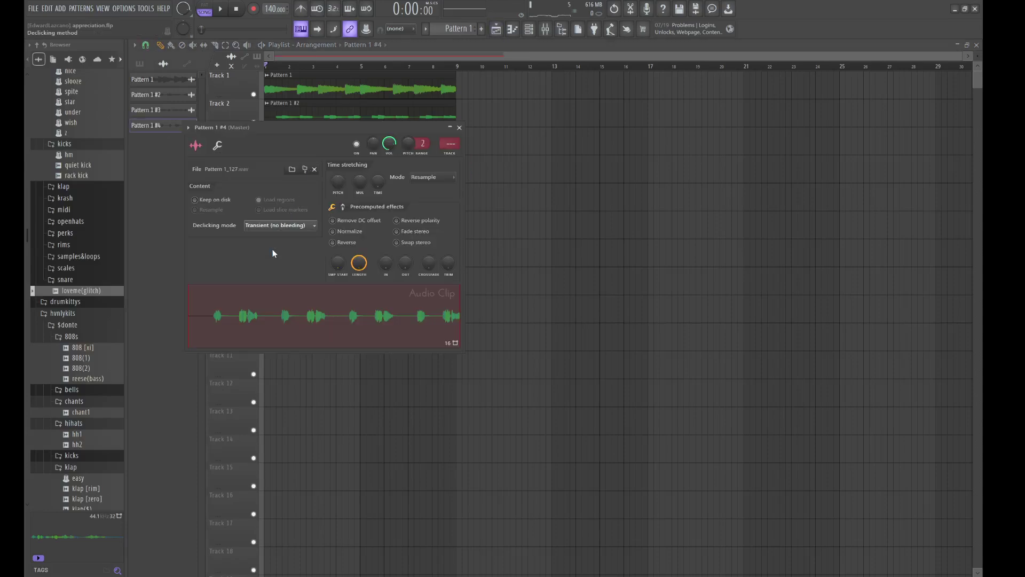
{"action": "key", "text": "Escape"}
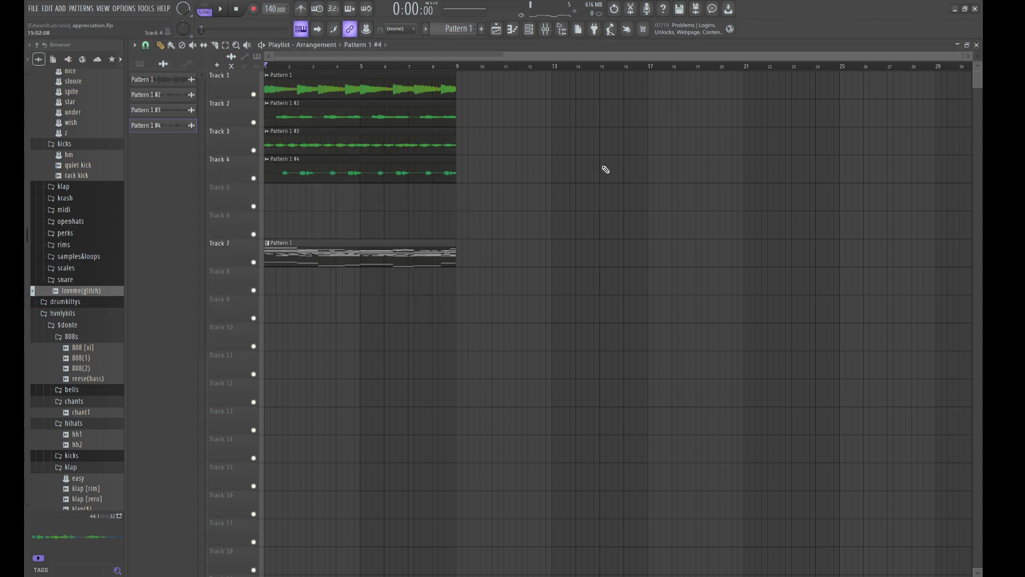
Step: Show all channels in the channel rack and cut the melody notes from the Lounge Lizard EP-4 channel
{"action": "left_click", "coordinate": [534, 30]}
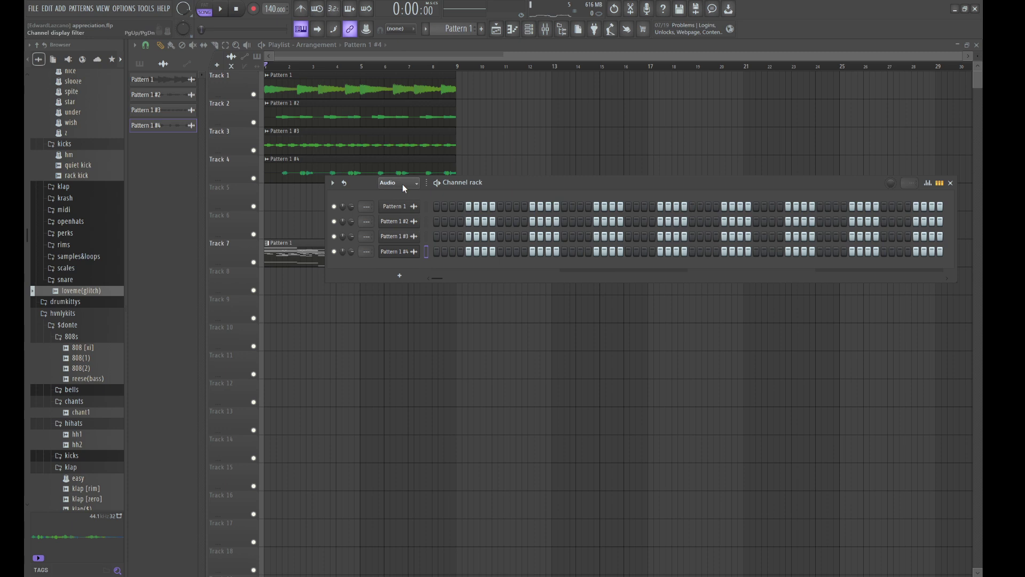
{"action": "left_click", "coordinate": [386, 197]}
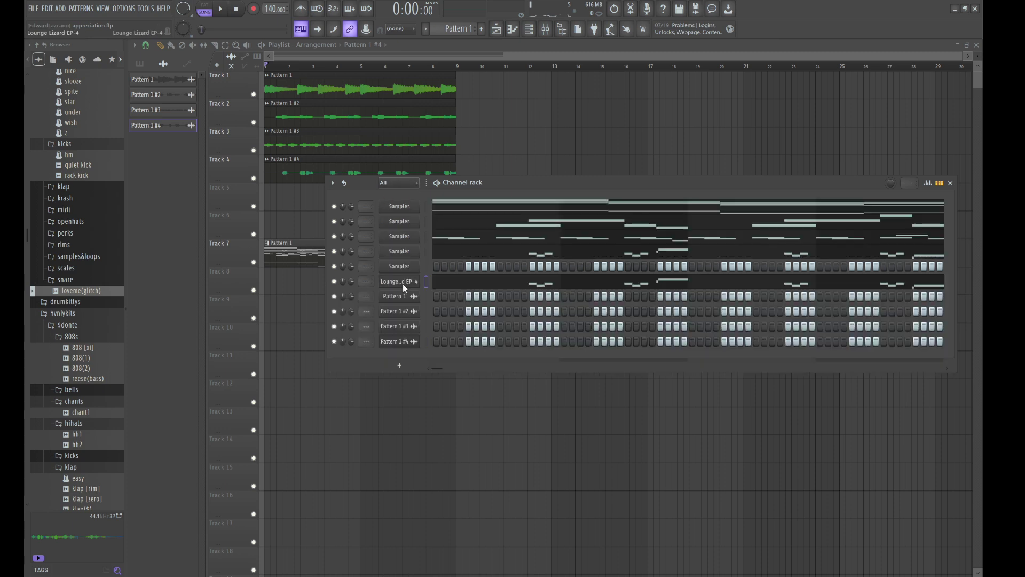
{"action": "key", "text": "ctrl+x"}
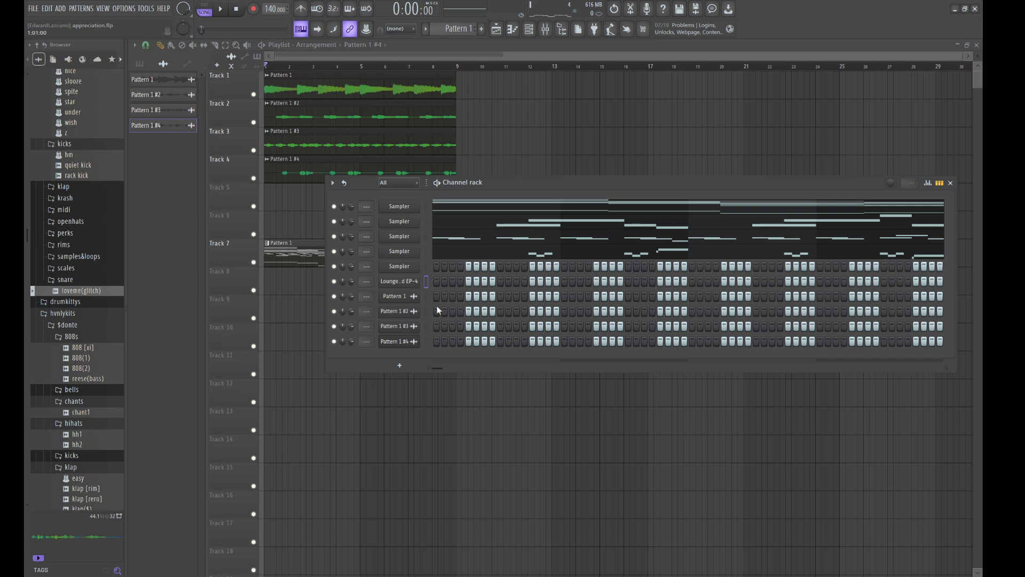
Step: Play the arrangement and load the 9 - Reed 4 program from the 2 - Reed-based bank in Lounge Lizard EP-4
{"action": "key", "text": "space"}
{"action": "left_click", "coordinate": [395, 282]}
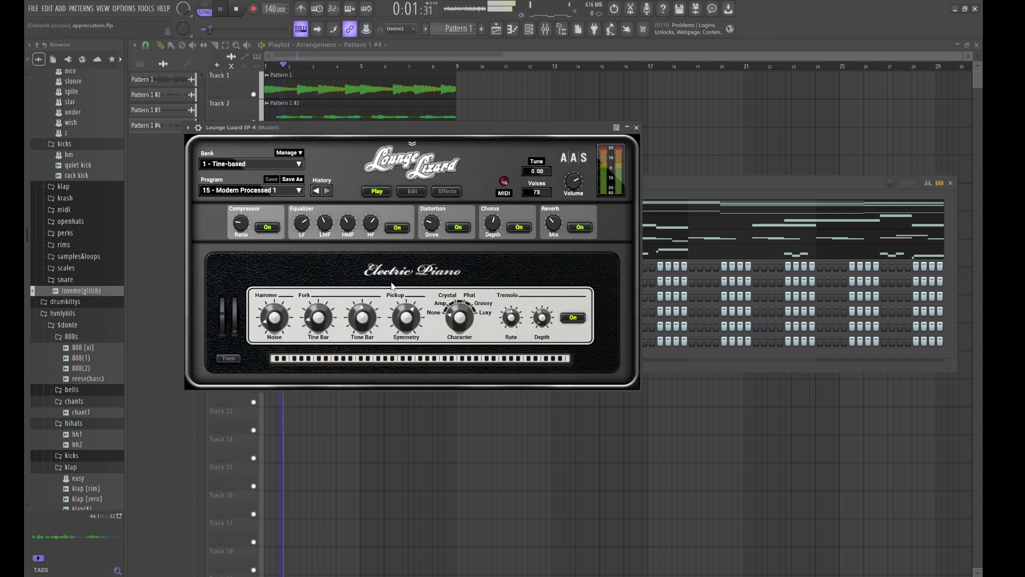
{"action": "left_click", "coordinate": [231, 192]}
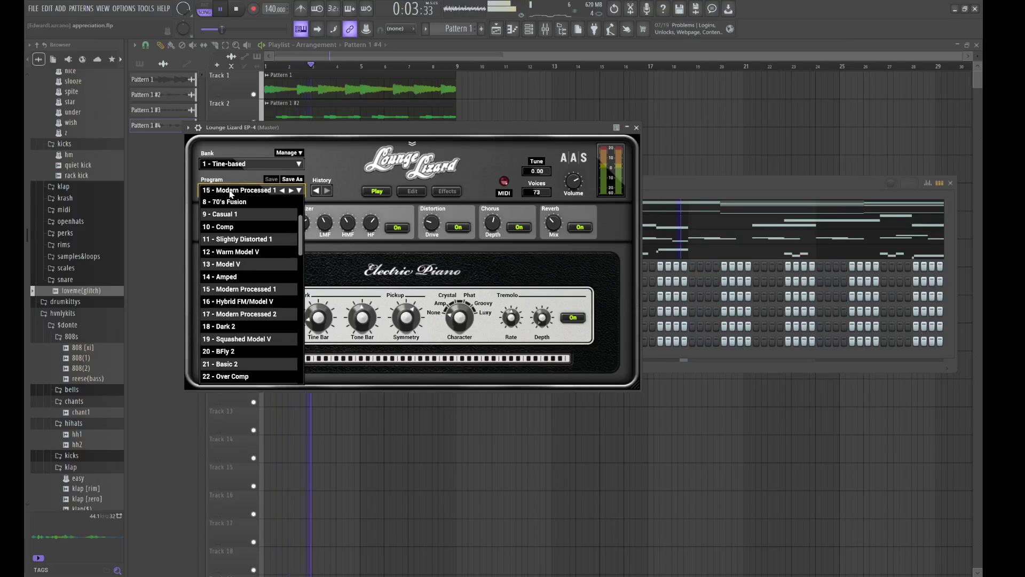
{"action": "left_click", "coordinate": [232, 164]}
{"action": "left_click", "coordinate": [231, 164]}
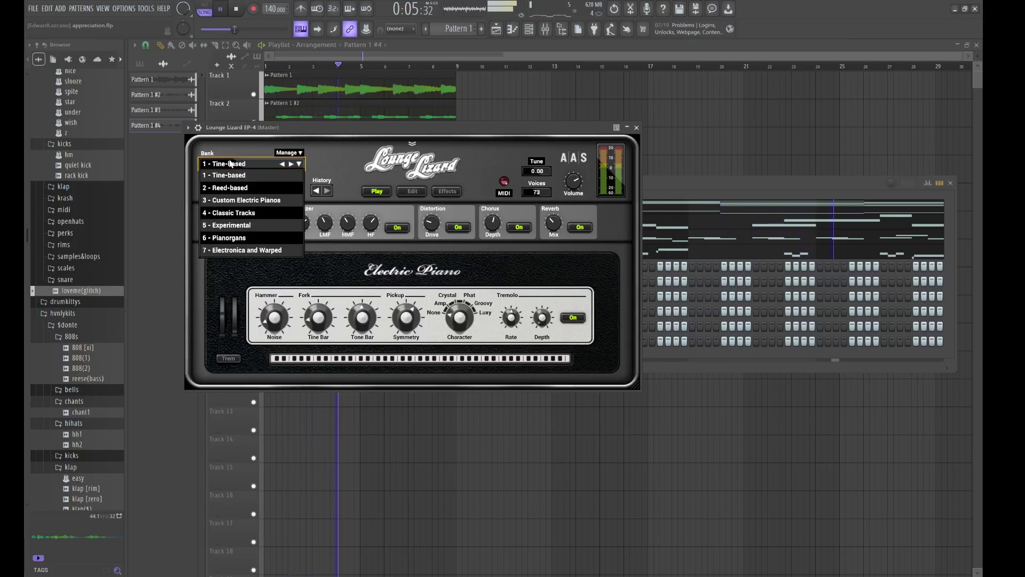
{"action": "left_click", "coordinate": [244, 193]}
{"action": "left_click", "coordinate": [235, 189]}
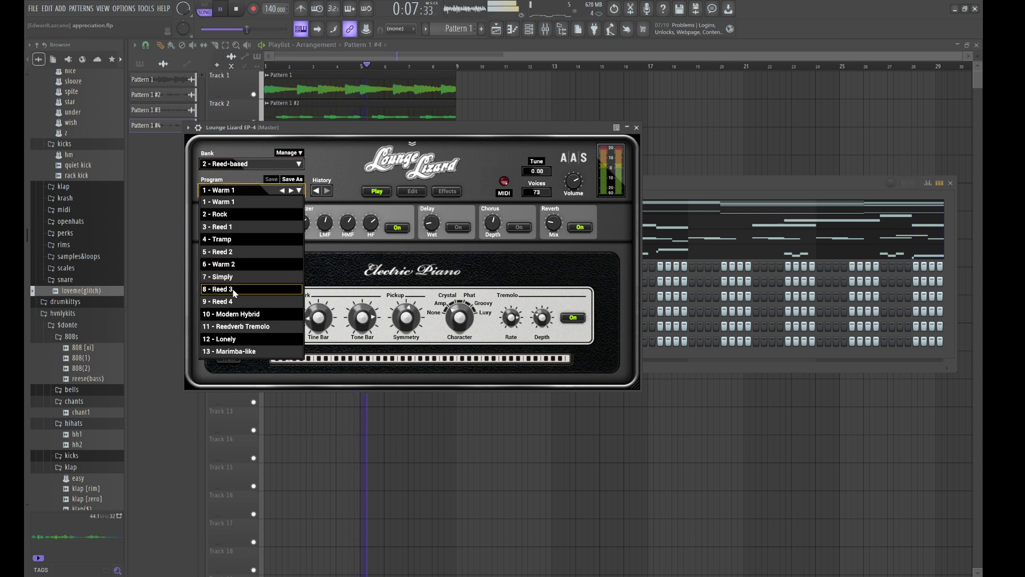
{"action": "left_click", "coordinate": [240, 301]}
{"action": "left_click", "coordinate": [675, 187]}
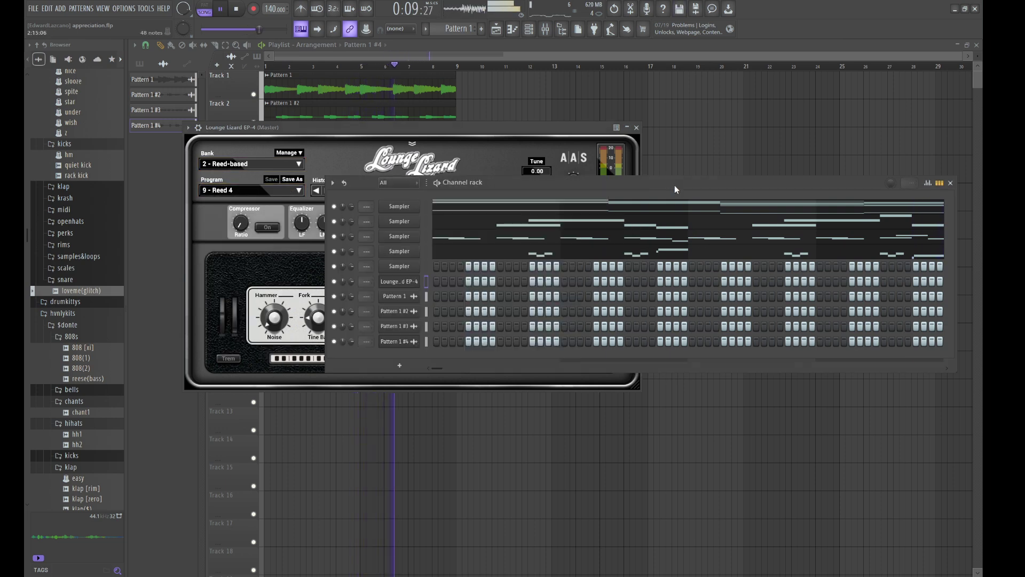
Step: In the Lounge Lizard EP-4 piano roll, fill bar 1 with one-beat notes alternating between C#5 and D5
{"action": "key", "text": "F7"}
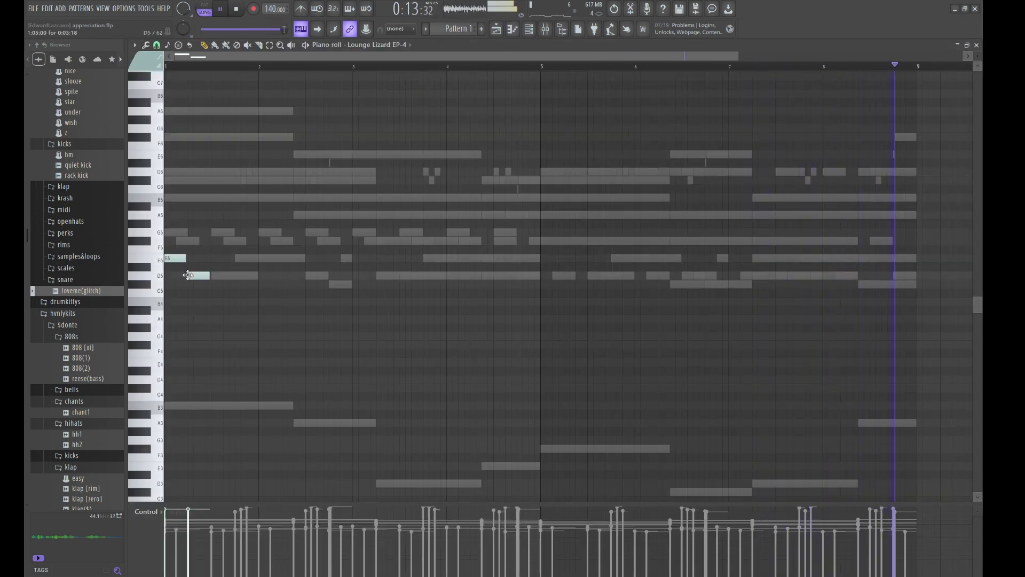
{"action": "key", "text": "ctrl+q"}
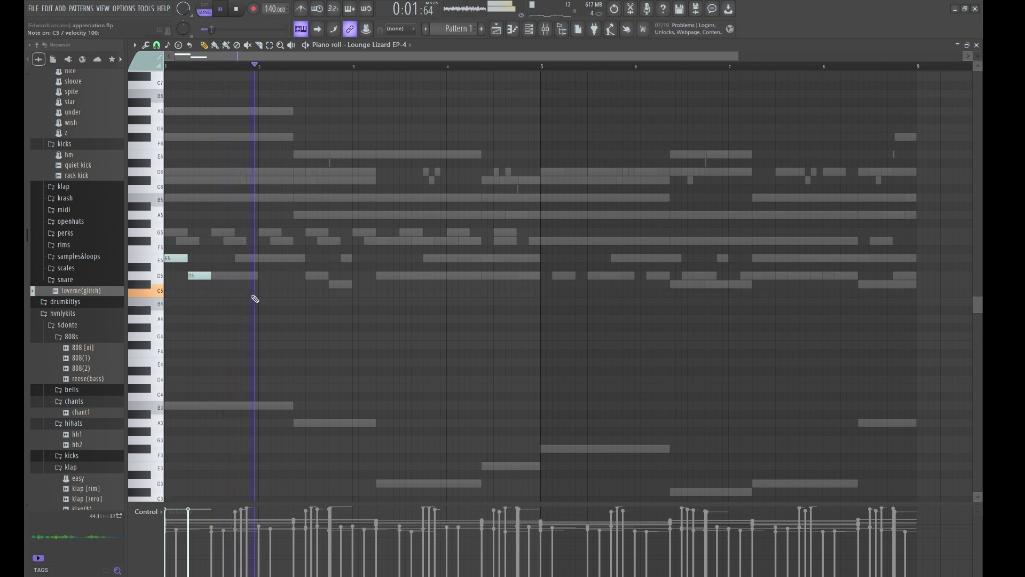
{"action": "left_click", "coordinate": [224, 284]}
{"action": "left_click", "coordinate": [240, 276]}
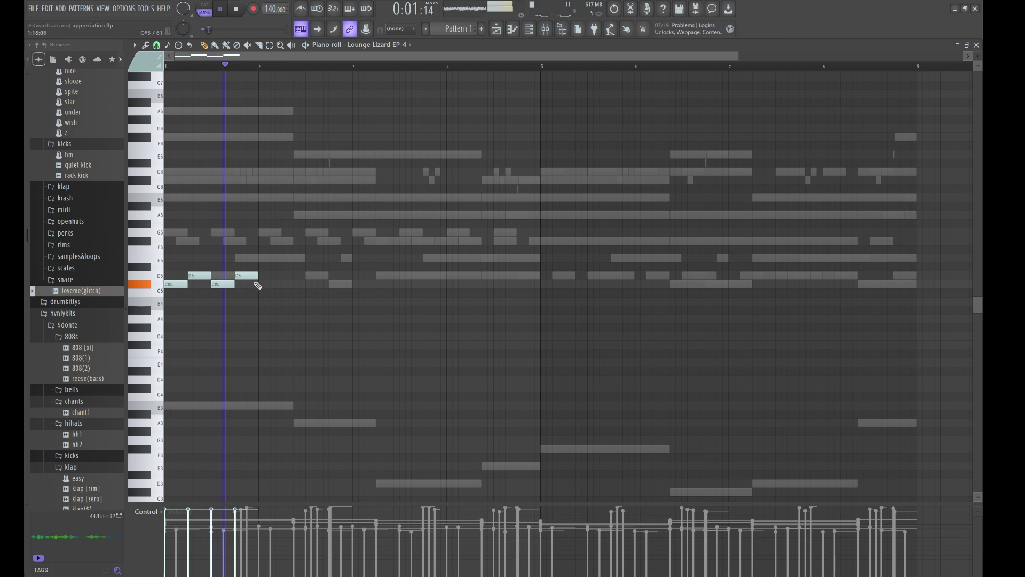
Step: Continue the alternating one-beat C#5 and D5 notes through bar 2 and duplicate them to fill all eight bars
{"action": "left_click", "coordinate": [264, 284]}
{"action": "left_click", "coordinate": [288, 275]}
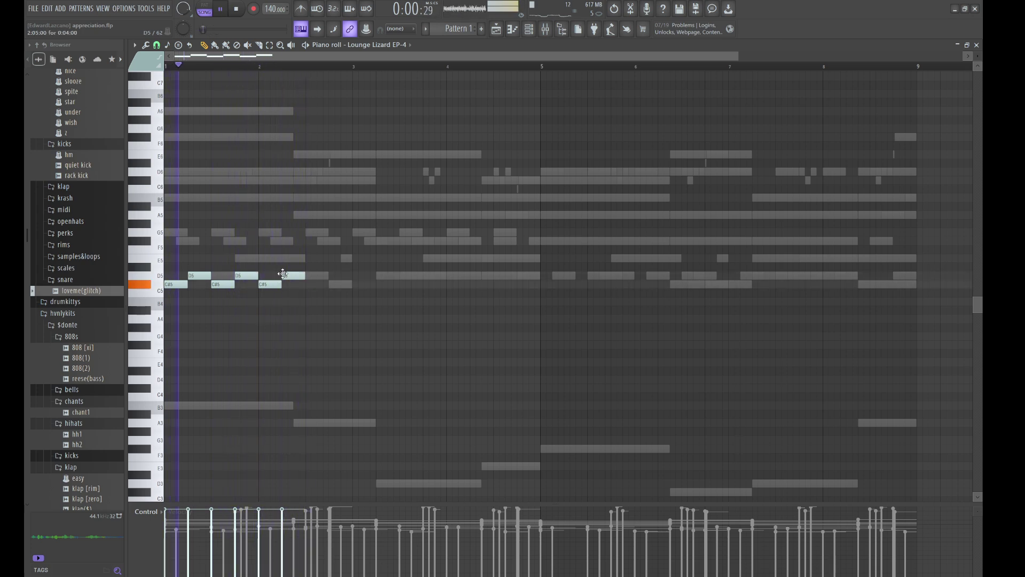
{"action": "left_click", "coordinate": [306, 283]}
{"action": "left_click", "coordinate": [331, 276]}
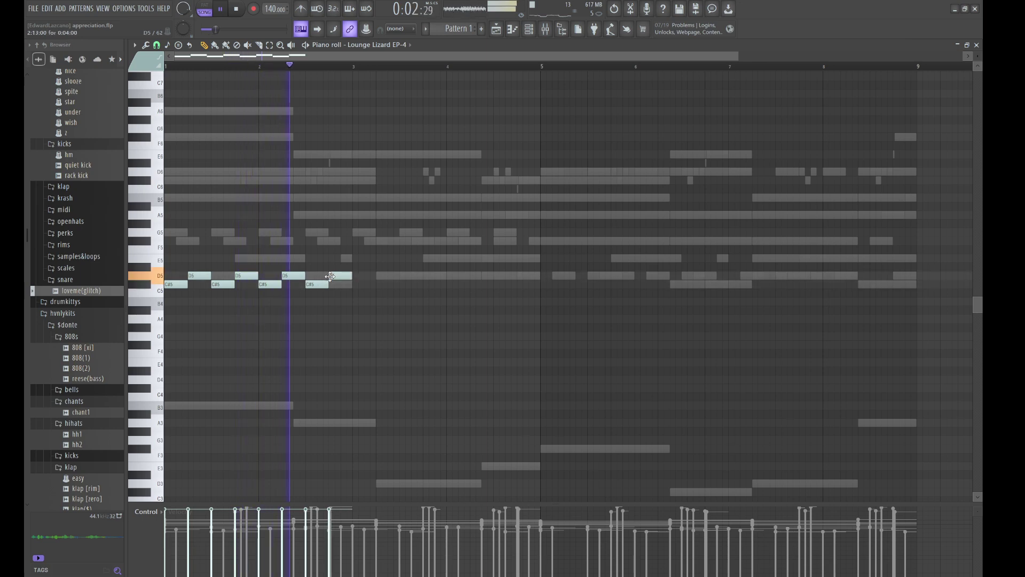
{"action": "key", "text": "ctrl+a"}
{"action": "key", "text": "ctrl+b"}
{"action": "key", "text": "ctrl+d"}
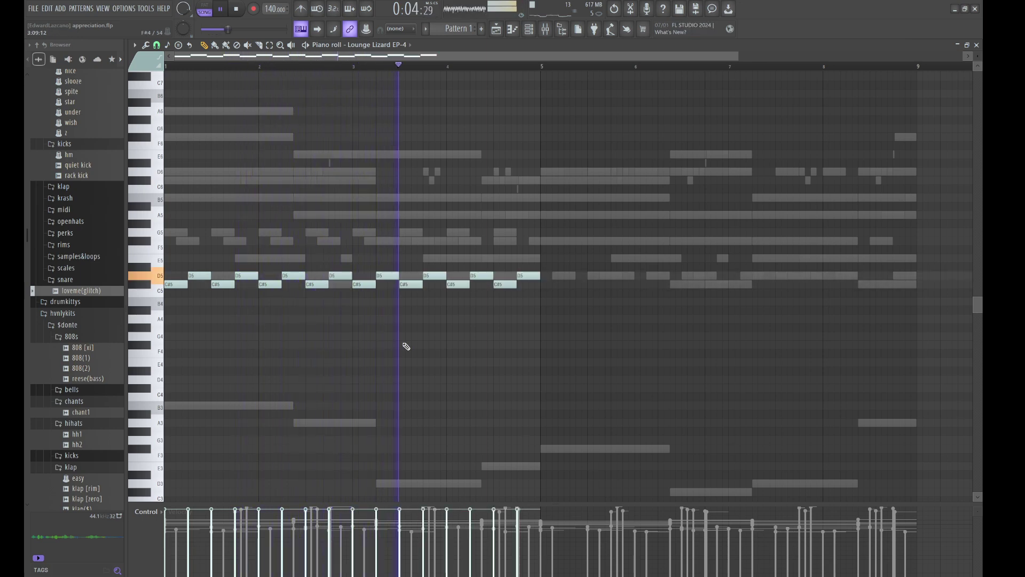
{"action": "key", "text": "ctrl+a"}
{"action": "key", "text": "ctrl+b"}
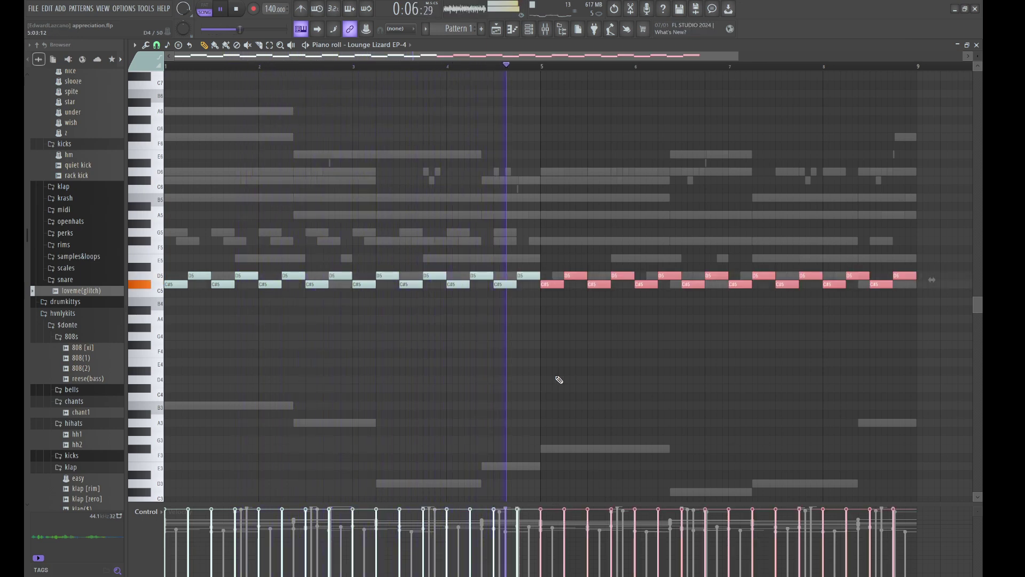
Step: Raise all the C#5 notes in bars 5 to 8 to E5
{"action": "left_click_drag", "start_coordinate": [551, 287], "coordinate": [907, 302]}
{"action": "key", "text": "space"}
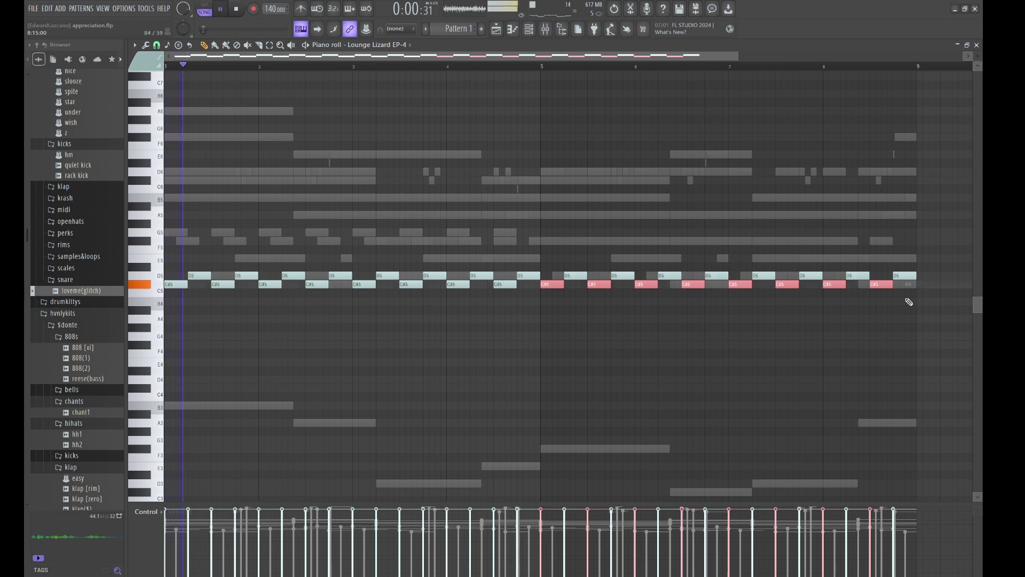
{"action": "key", "text": "Up"}
{"action": "key", "text": "Up"}
{"action": "key", "text": "Up"}
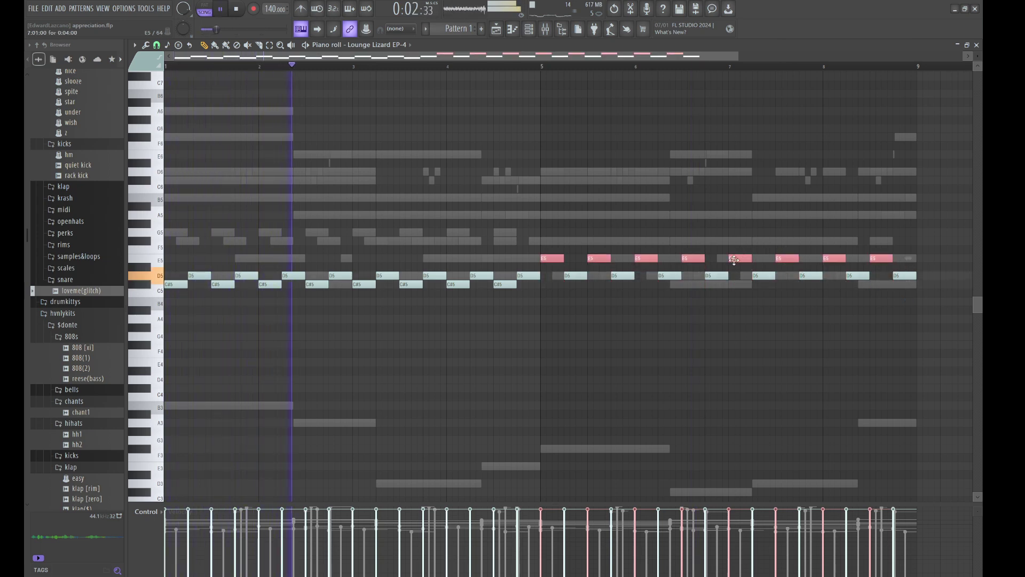
{"action": "key", "text": "ctrl+d"}
Step: Raise the last note of bar 6 to F#5 and lower the first note of bar 7 to C#5
{"action": "left_click", "coordinate": [720, 276]}
{"action": "key", "text": "Up"}
{"action": "key", "text": "Up"}
{"action": "key", "text": "Up"}
{"action": "key", "text": "Up"}
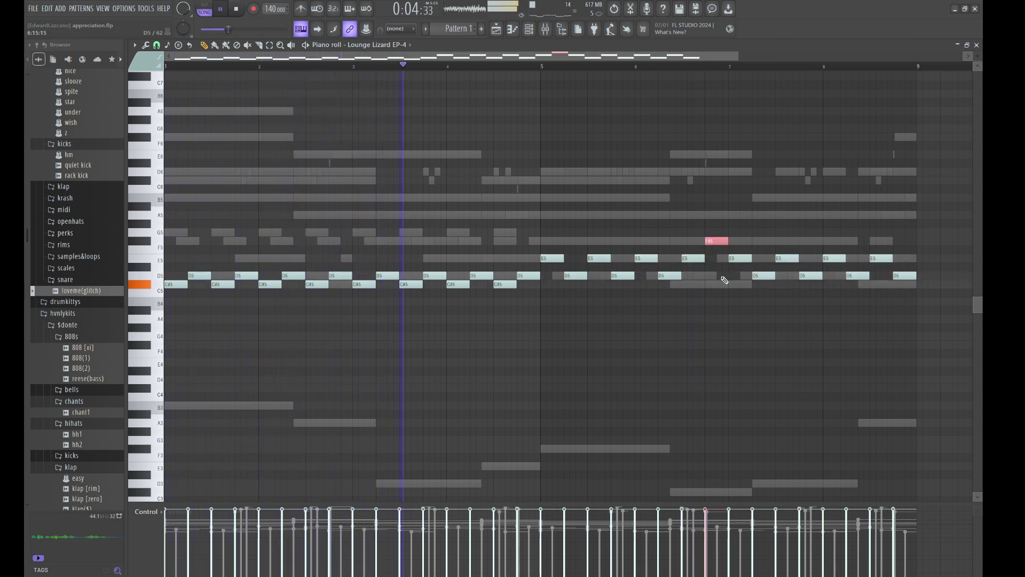
{"action": "left_click", "coordinate": [738, 258]}
{"action": "key", "text": "Down"}
{"action": "key", "text": "Down"}
{"action": "key", "text": "Down"}
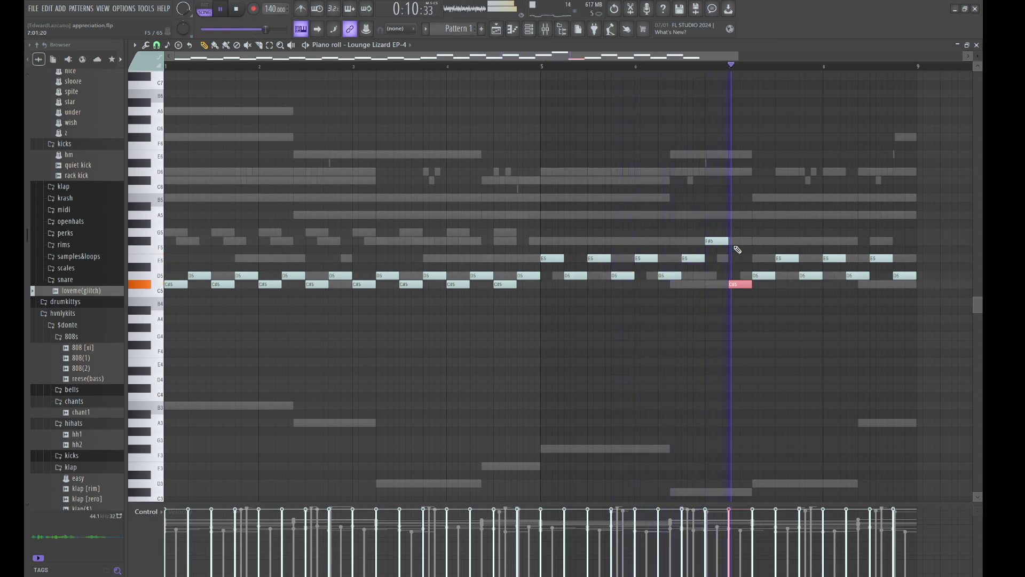
Step: Restart playback and raise the last two notes of bar 6 to F#5 and G5
{"action": "key", "text": "space"}
{"action": "key", "text": "space"}
{"action": "left_click", "coordinate": [692, 259]}
{"action": "left_click_drag", "start_coordinate": [692, 259], "coordinate": [708, 229]}
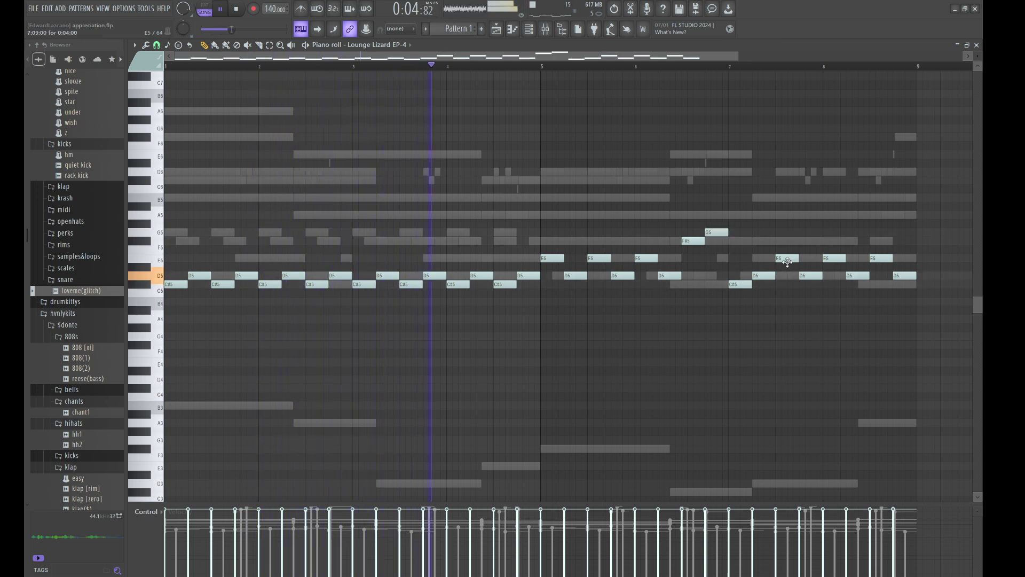
Step: Lower bar 7's third note to C#5, and return its fourth note and bar 8's last note to D5 after trying B4 and G5
{"action": "left_click_drag", "start_coordinate": [787, 261], "coordinate": [808, 308]}
{"action": "left_click", "coordinate": [807, 284]}
{"action": "left_click_drag", "start_coordinate": [900, 273], "coordinate": [901, 231]}
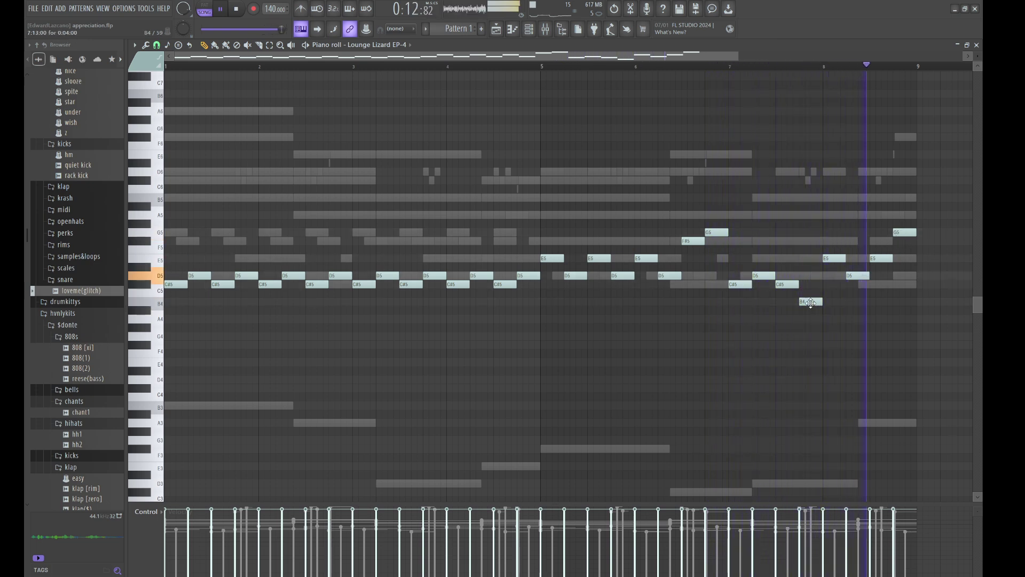
{"action": "left_click_drag", "start_coordinate": [811, 303], "coordinate": [811, 276]}
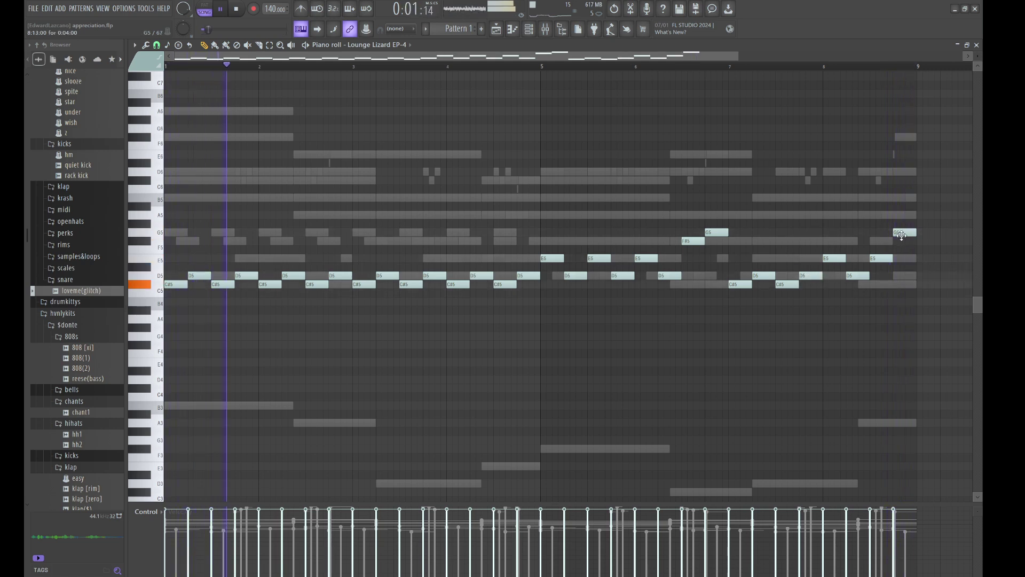
{"action": "left_click_drag", "start_coordinate": [901, 235], "coordinate": [903, 278]}
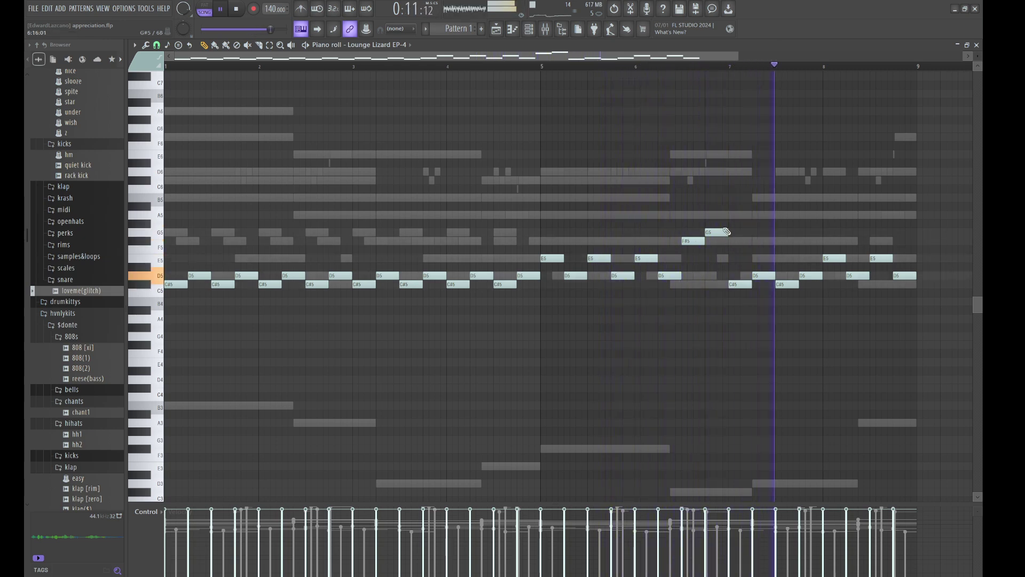
Step: Lower the last note of bar 6 to E5 and, after trying F#5 and G5, raise the last note of bar 8 to A5
{"action": "left_click_drag", "start_coordinate": [715, 232], "coordinate": [716, 257]}
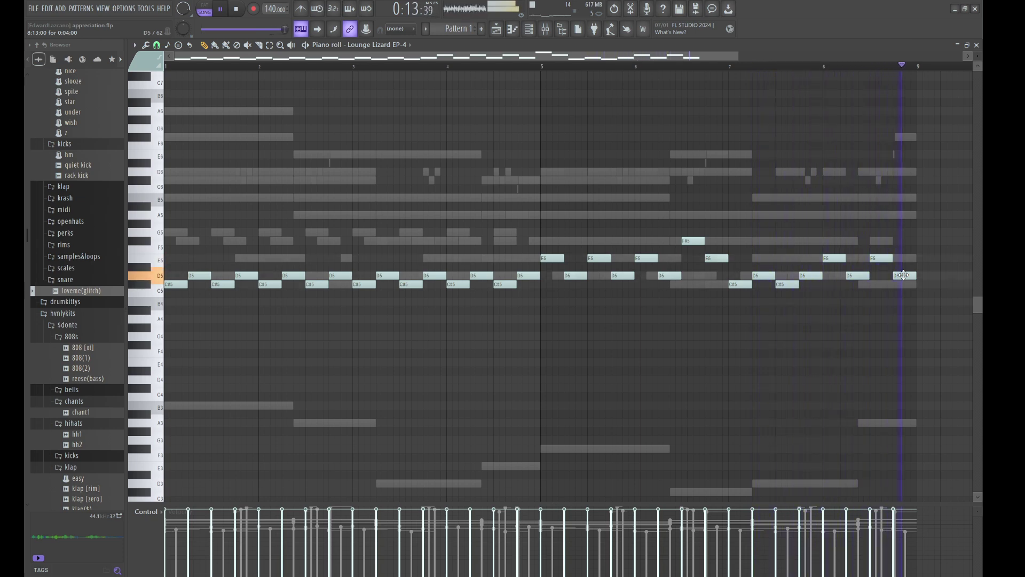
{"action": "left_click_drag", "start_coordinate": [904, 275], "coordinate": [909, 240]}
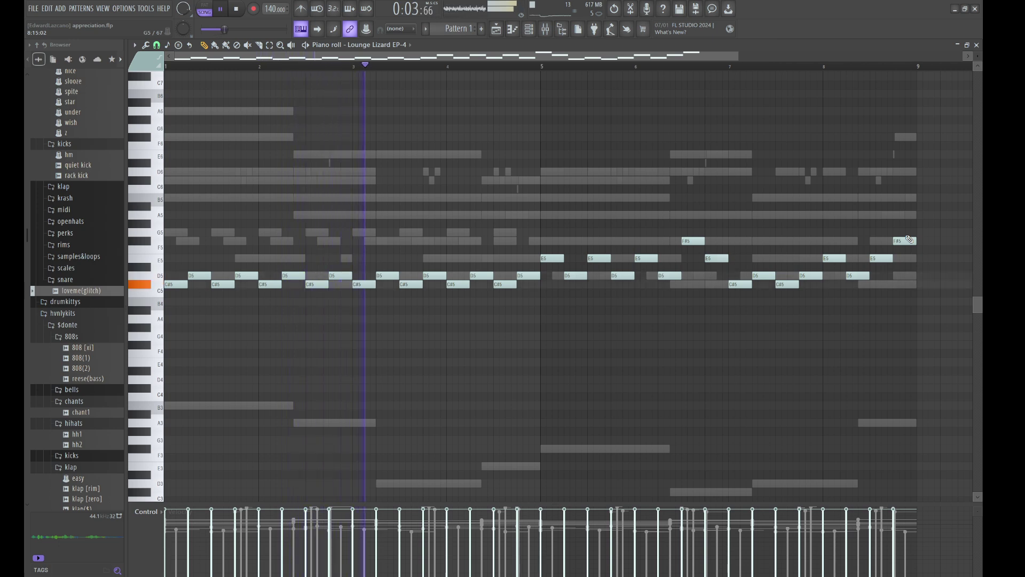
{"action": "left_click_drag", "start_coordinate": [909, 240], "coordinate": [907, 230]}
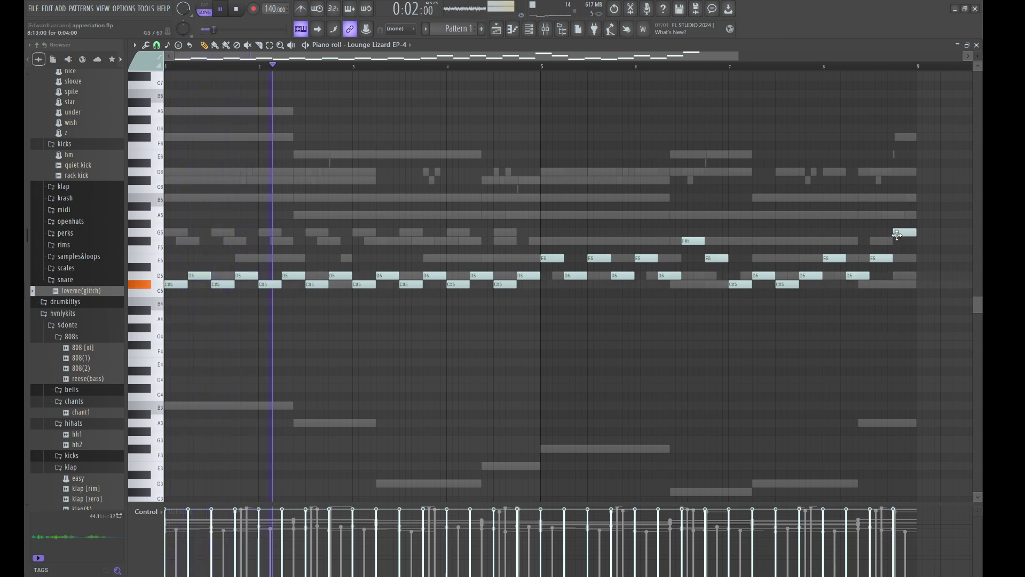
{"action": "left_click_drag", "start_coordinate": [901, 232], "coordinate": [897, 241]}
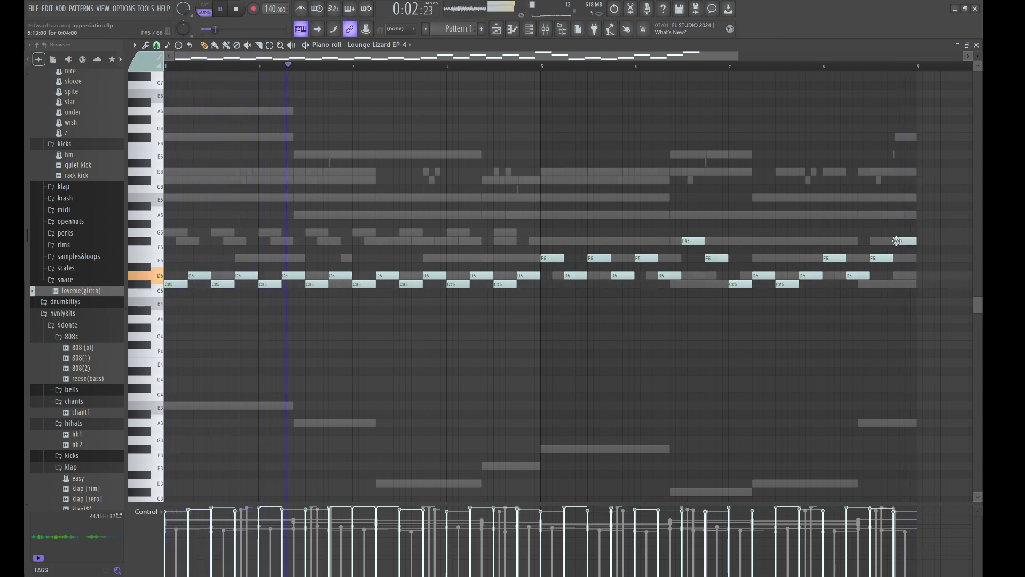
{"action": "mouse_move", "coordinate": [897, 241]}
{"action": "left_mouse_down"}
{"action": "mouse_move", "coordinate": [897, 203]}
{"action": "mouse_move", "coordinate": [896, 222]}
{"action": "left_mouse_up"}
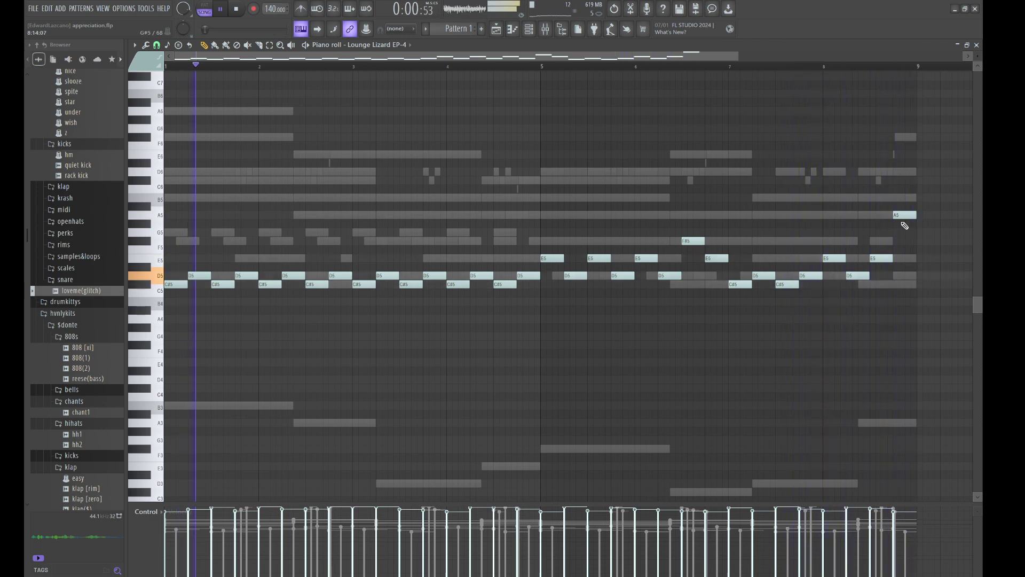
Step: Copy the melody into the fifth Sampler channel, render the Lounge Lizard EP-4 layer to audio and open the new audio clip's settings
{"action": "left_click", "coordinate": [529, 29]}
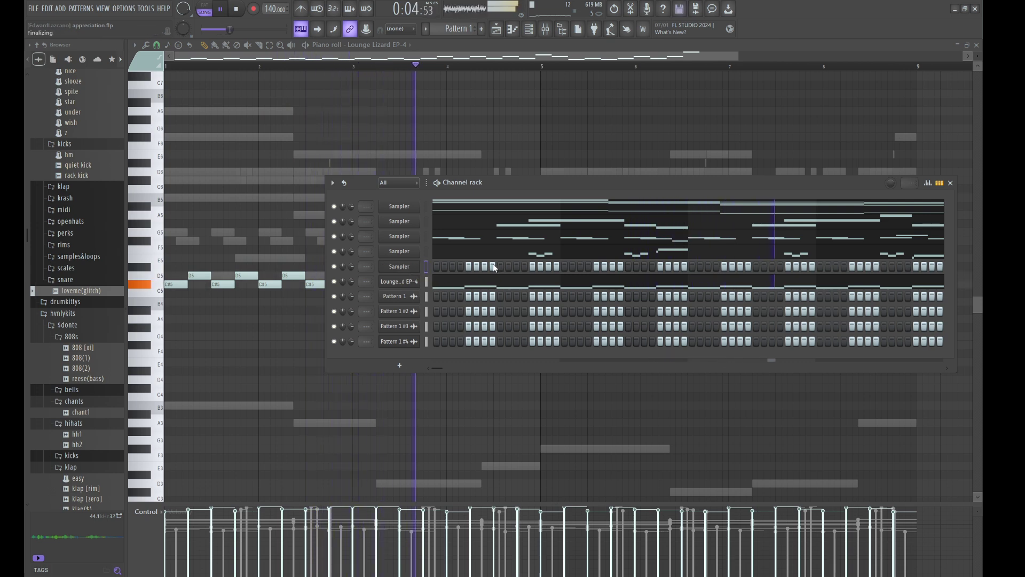
{"action": "left_click", "coordinate": [408, 267]}
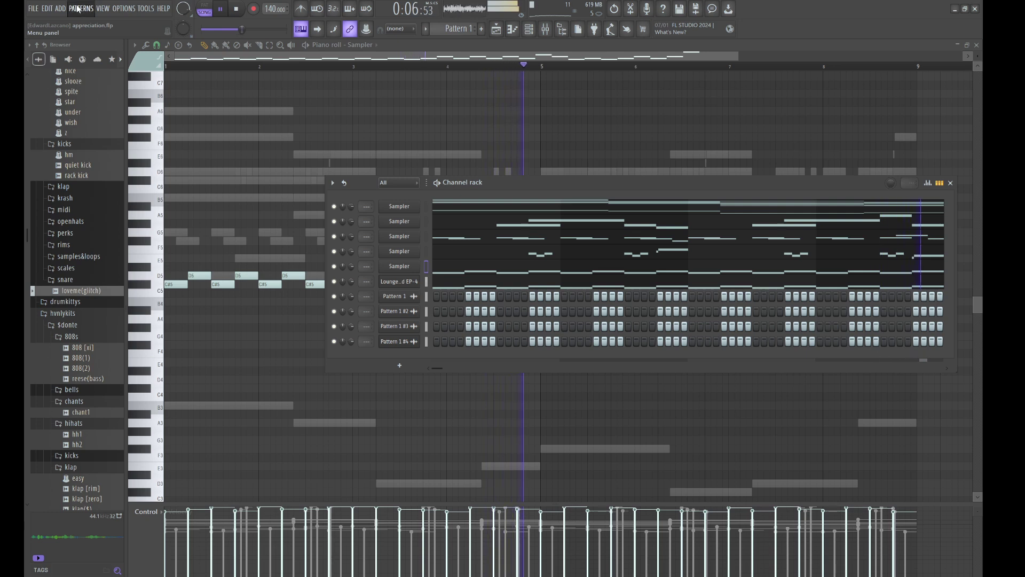
{"action": "key", "text": "space"}
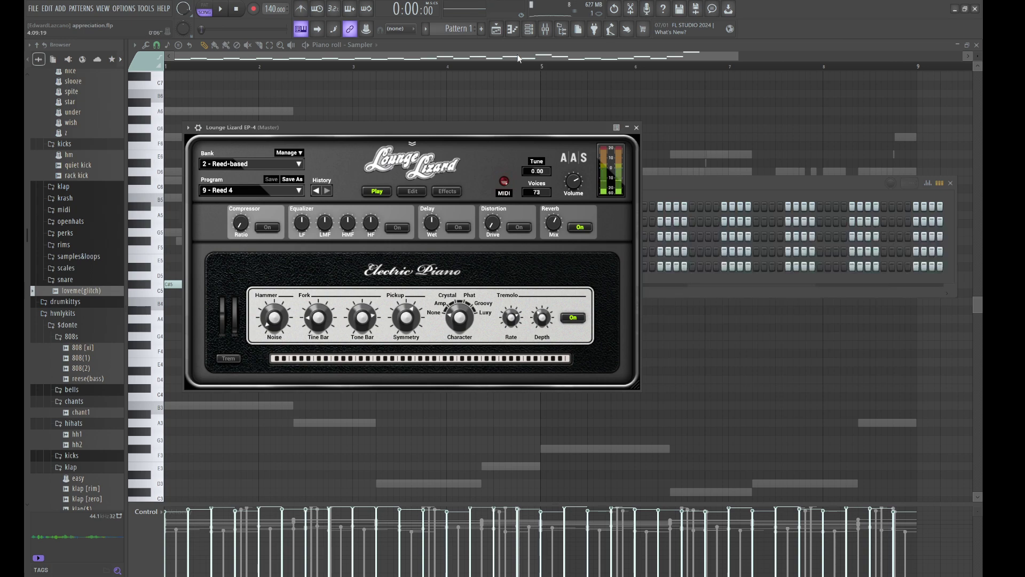
{"action": "left_click", "coordinate": [668, 182]}
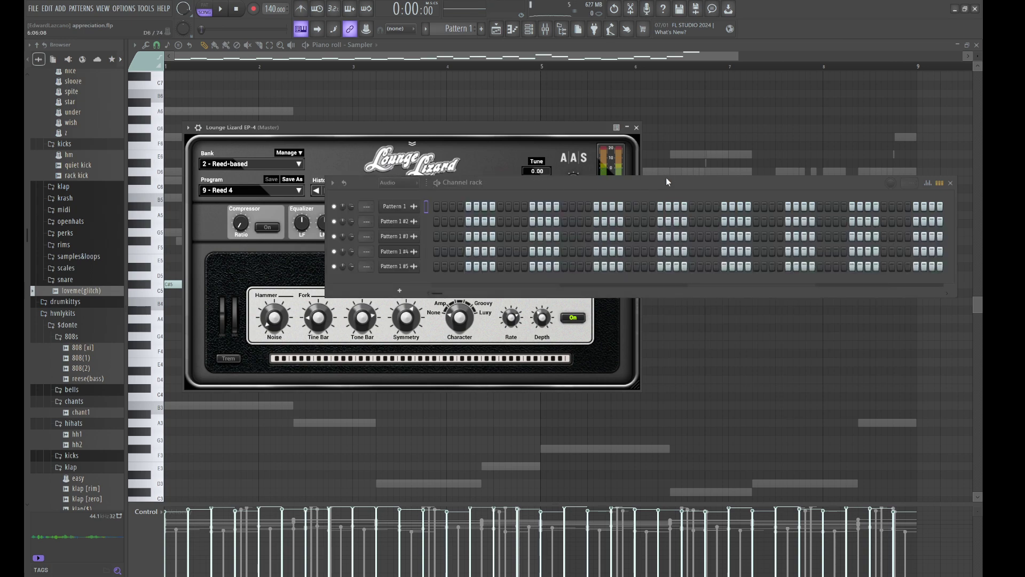
{"action": "left_click", "coordinate": [398, 266]}
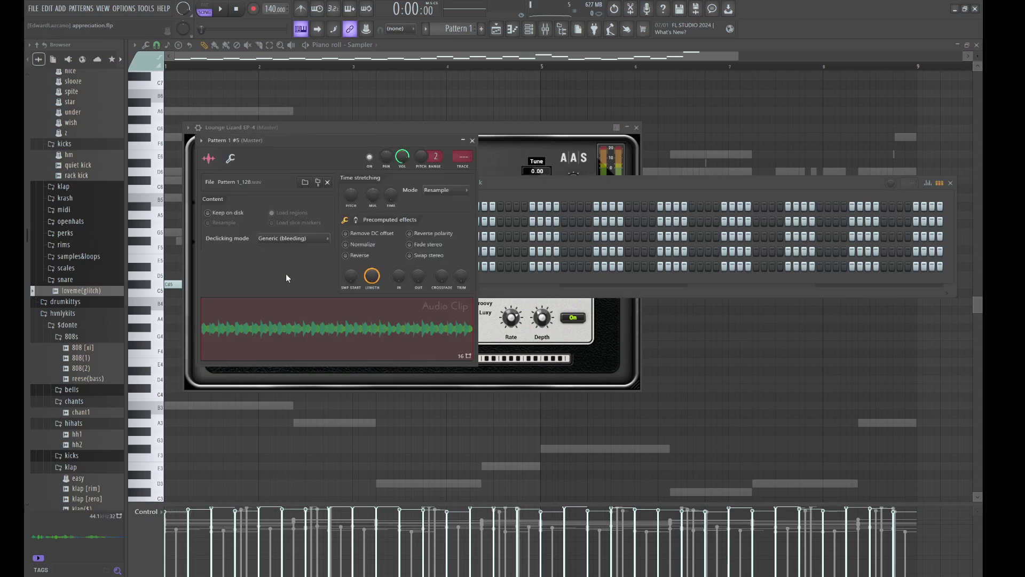
Step: Cut the notes from the Lounge Lizard EP-4 channel with all channels shown, and place the Pattern 1 #5 clip on Track 5 at bar 1
{"action": "left_click", "coordinate": [531, 188]}
{"action": "left_click", "coordinate": [391, 186]}
{"action": "left_click", "coordinate": [391, 193]}
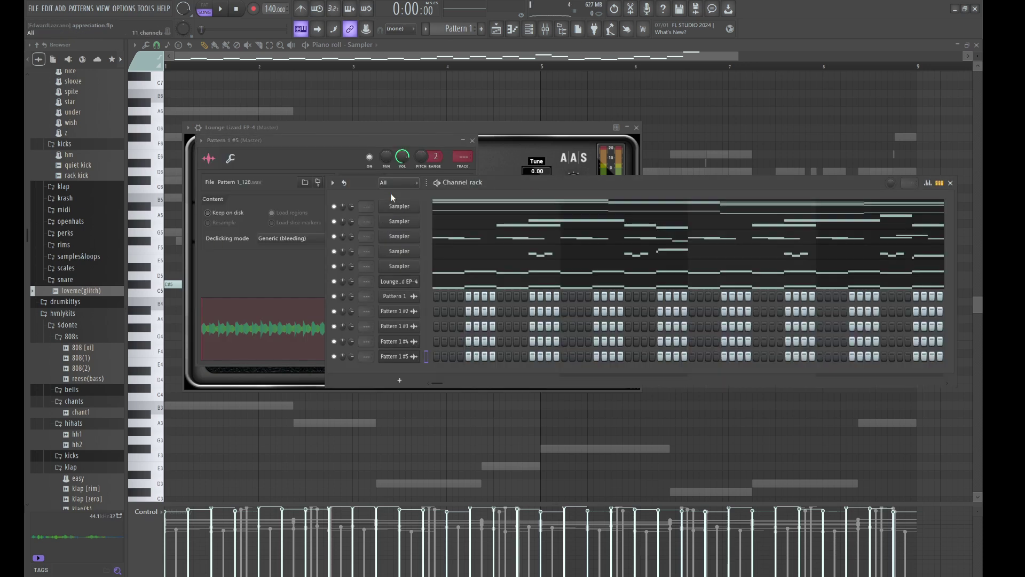
{"action": "key", "text": "ctrl+x"}
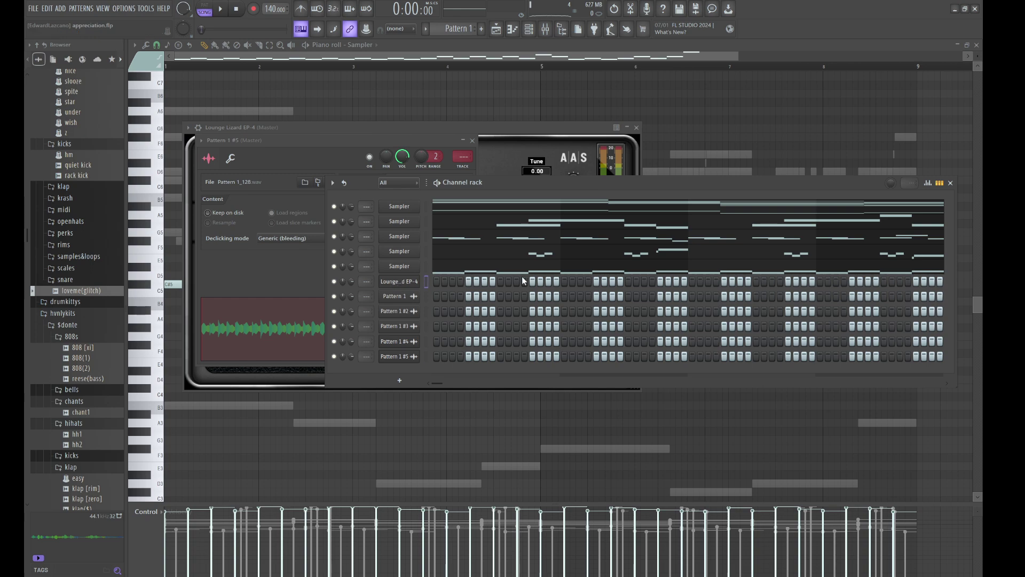
{"action": "left_click", "coordinate": [496, 29]}
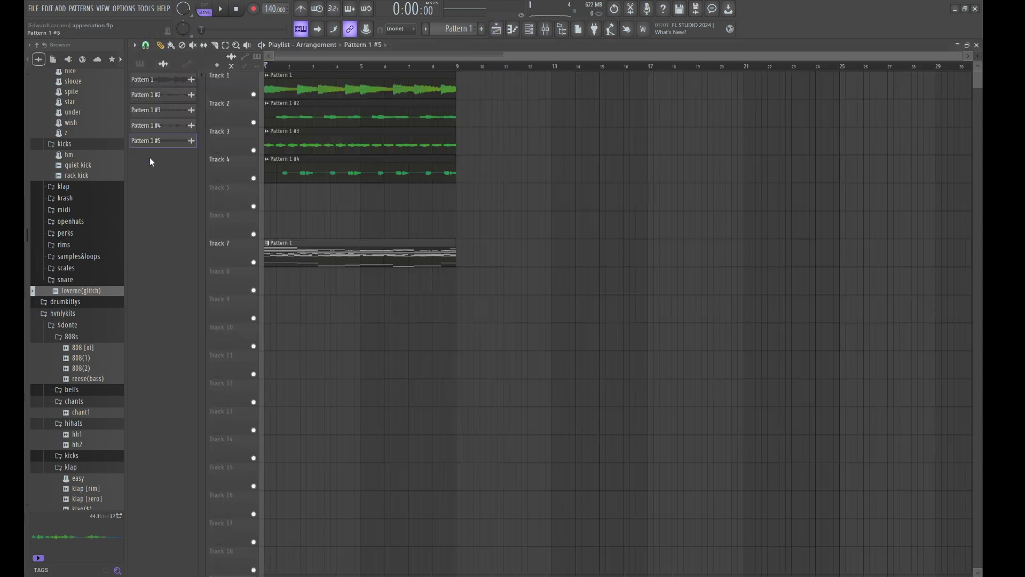
{"action": "left_click_drag", "start_coordinate": [154, 149], "coordinate": [280, 200]}
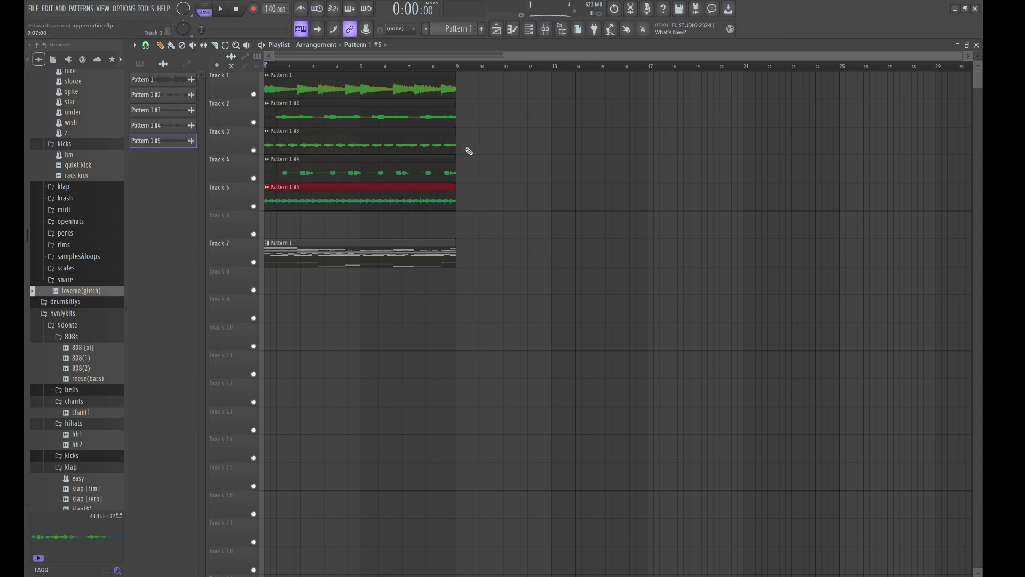
Step: Play the arrangement and delete the Lounge Lizard EP-4 channel from the channel rack
{"action": "left_click", "coordinate": [534, 33]}
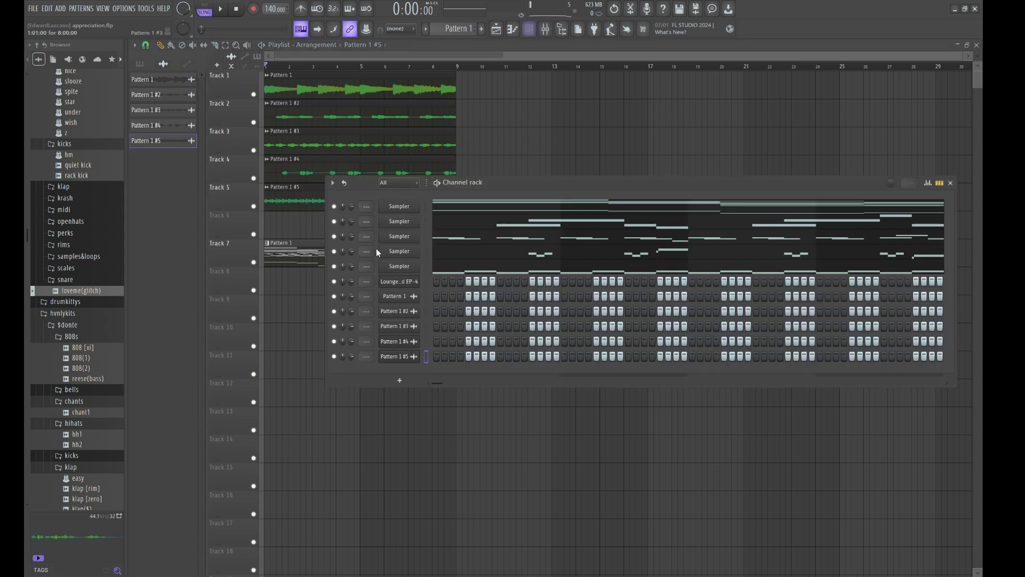
{"action": "key", "text": "space"}
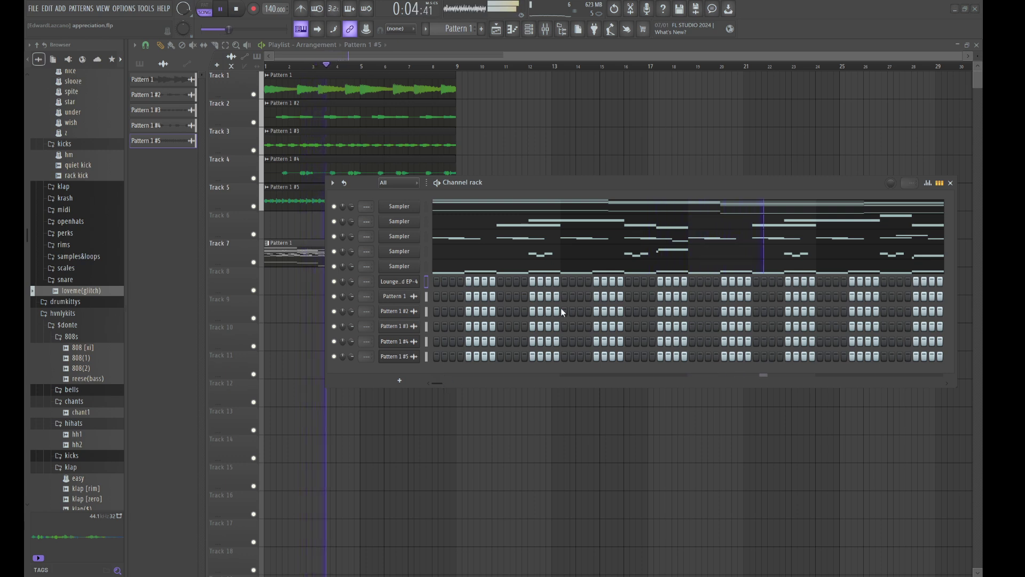
{"action": "key", "text": "alt+Delete"}
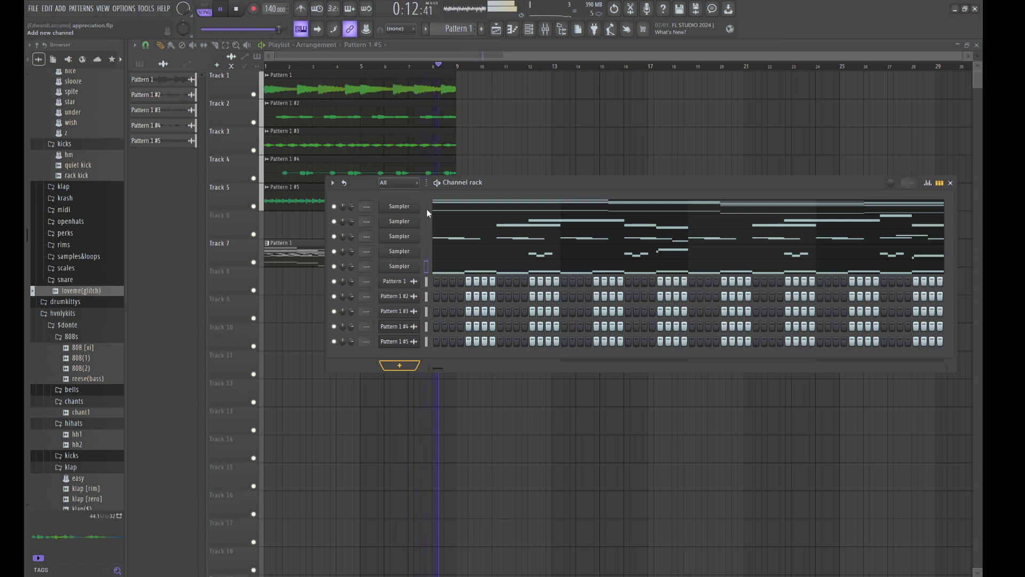
Step: Add a TRITON Extreme channel and open its program browser
{"action": "left_click", "coordinate": [418, 183]}
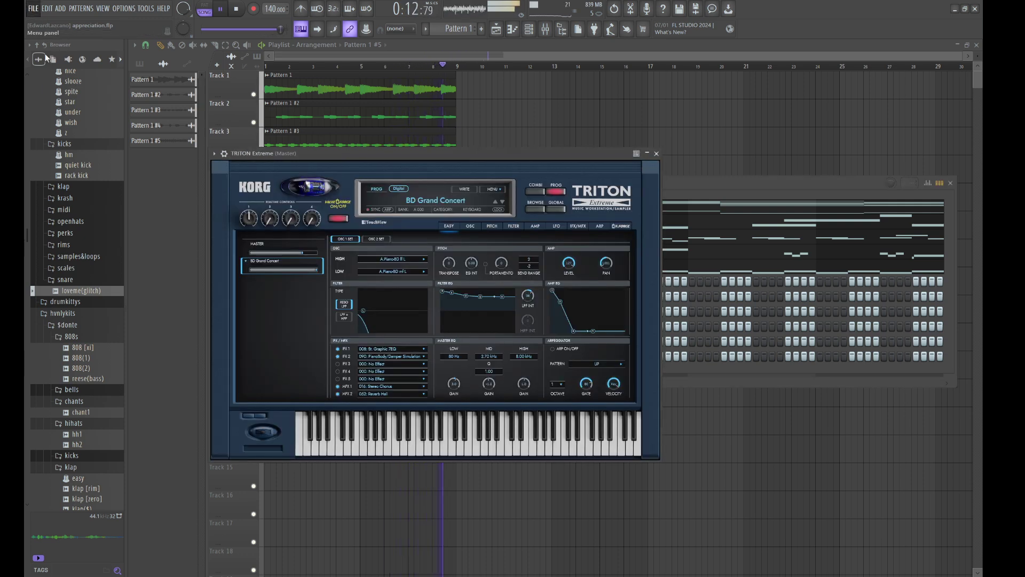
{"action": "left_click", "coordinate": [441, 205]}
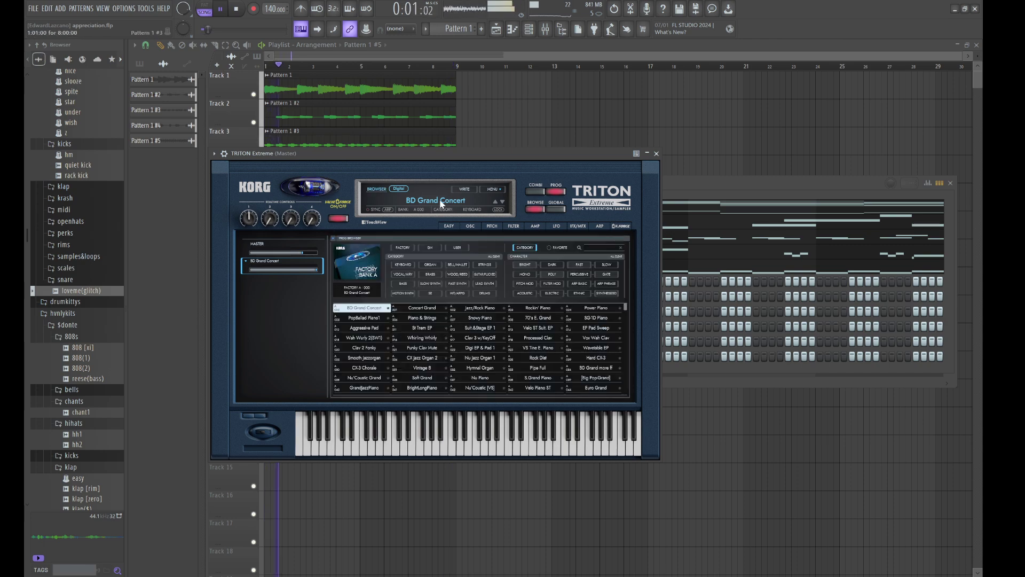
Step: Load the Xpressiv Celli preset from the TRITON Extreme's Strings category and open that channel's piano roll
{"action": "left_click", "coordinate": [486, 265]}
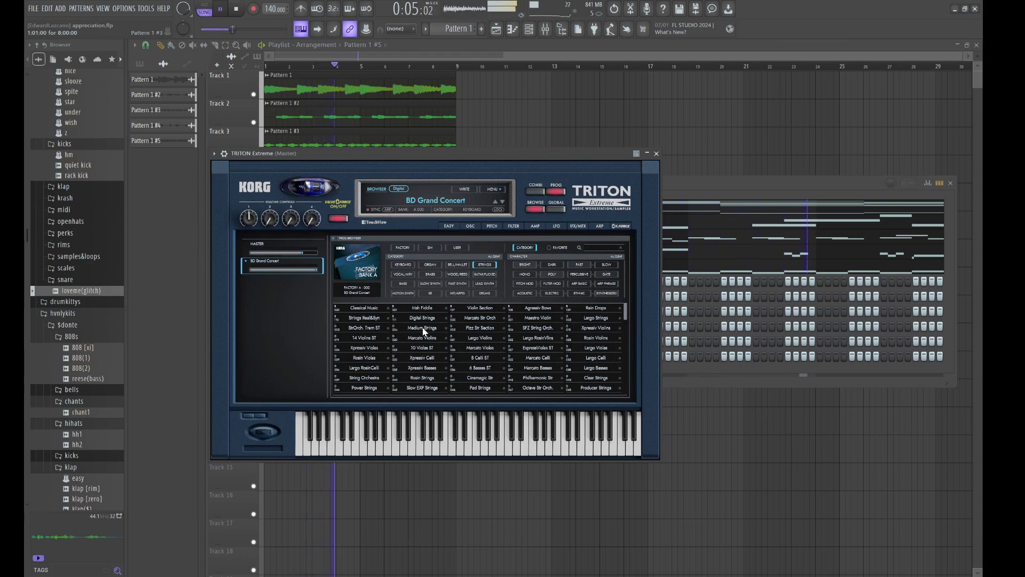
{"action": "left_click", "coordinate": [433, 357]}
{"action": "left_click", "coordinate": [710, 191]}
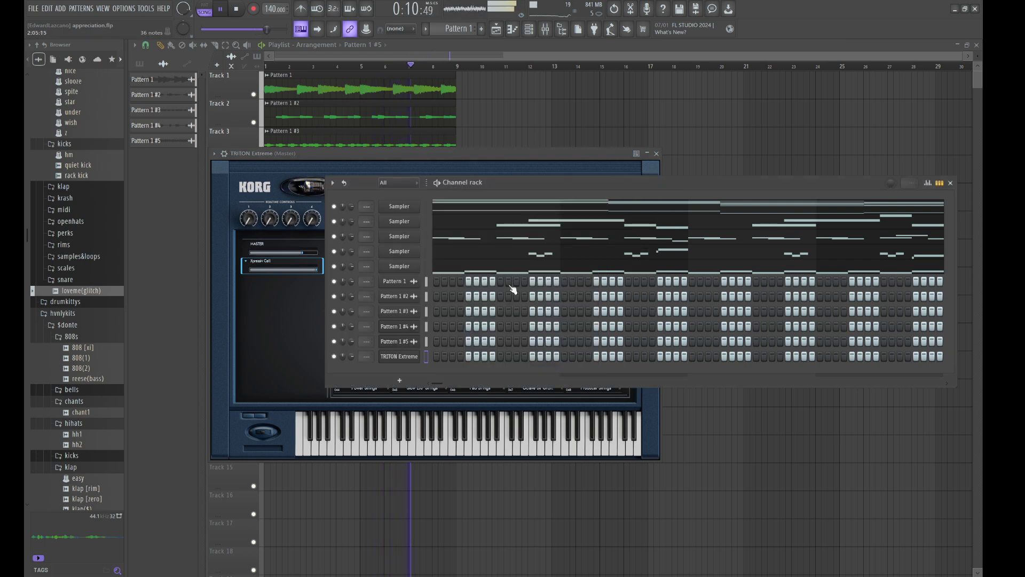
{"action": "left_click", "coordinate": [428, 356]}
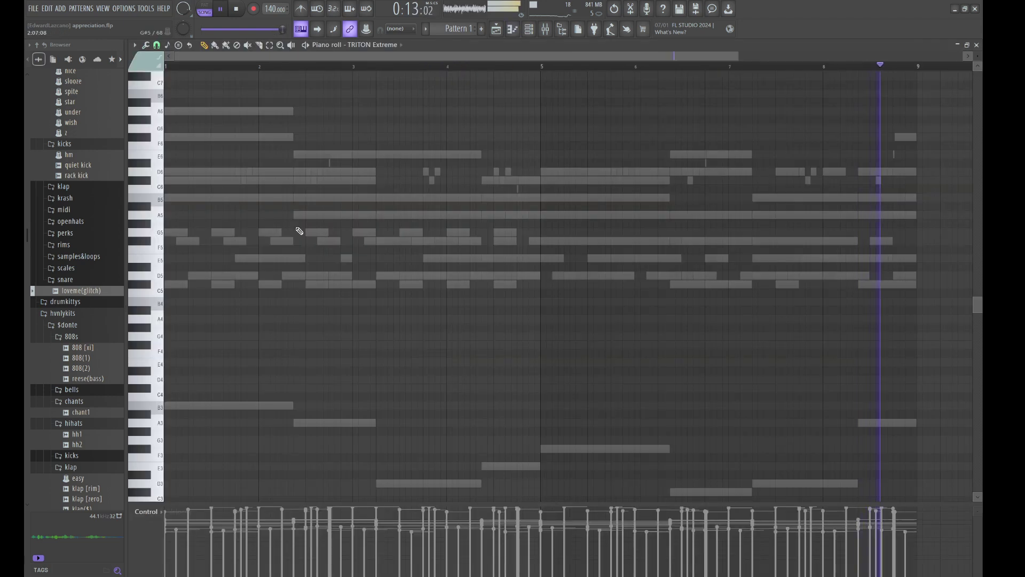
Step: Draw the first half of the melody: D6 from bar 1 for 2:04:00, C#6 for 1:04:00, and A5 ending at bar 5
{"action": "left_click_drag", "start_coordinate": [174, 190], "coordinate": [173, 172]}
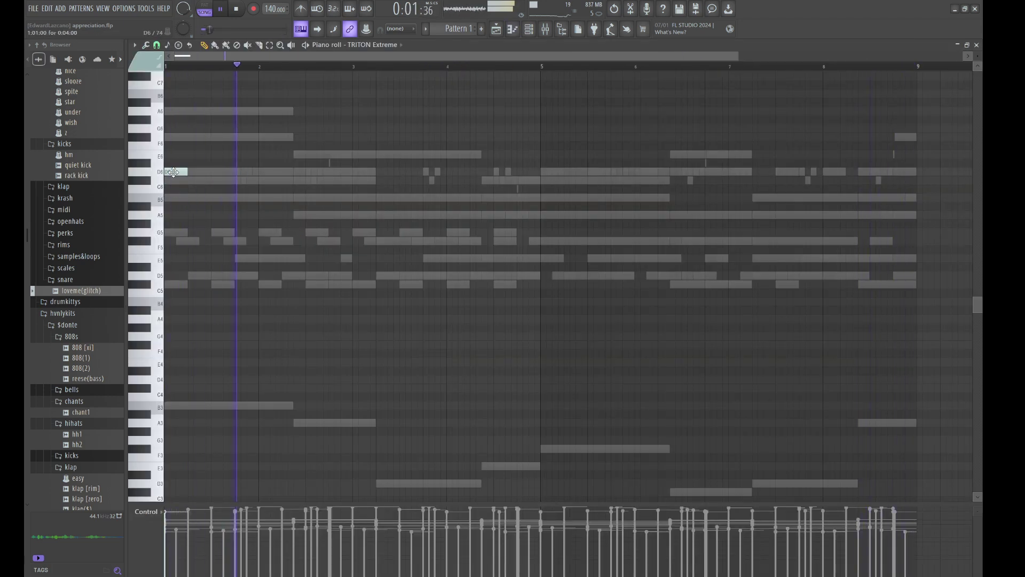
{"action": "left_click_drag", "start_coordinate": [187, 171], "coordinate": [381, 186]}
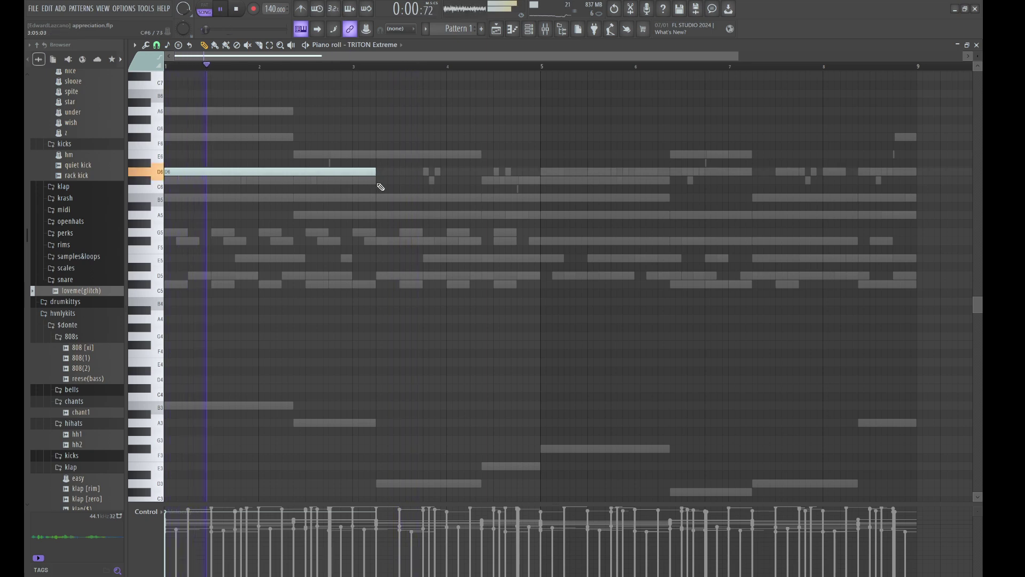
{"action": "left_click", "coordinate": [379, 181]}
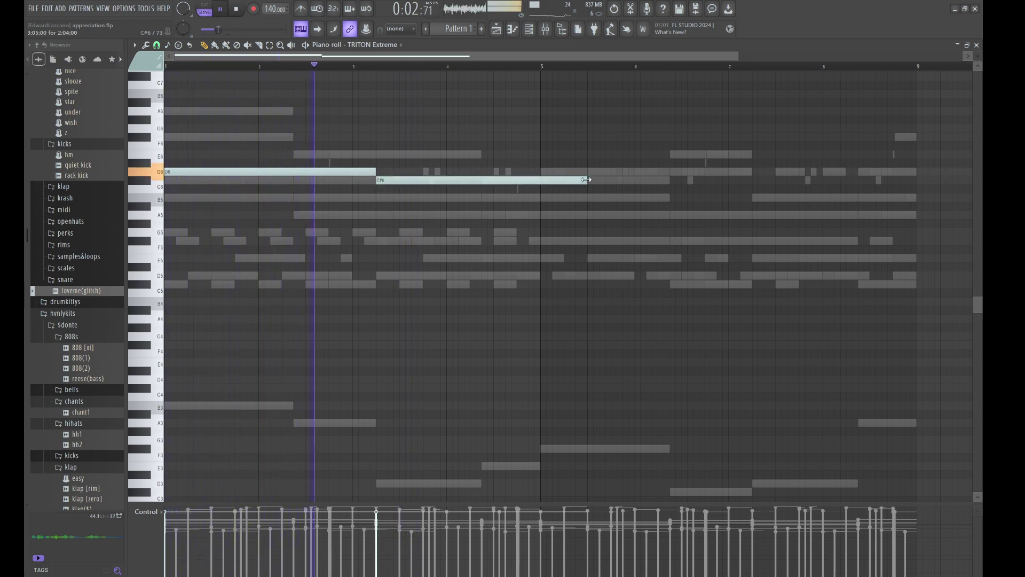
{"action": "left_click_drag", "start_coordinate": [586, 180], "coordinate": [487, 186]}
{"action": "left_click", "coordinate": [496, 198]}
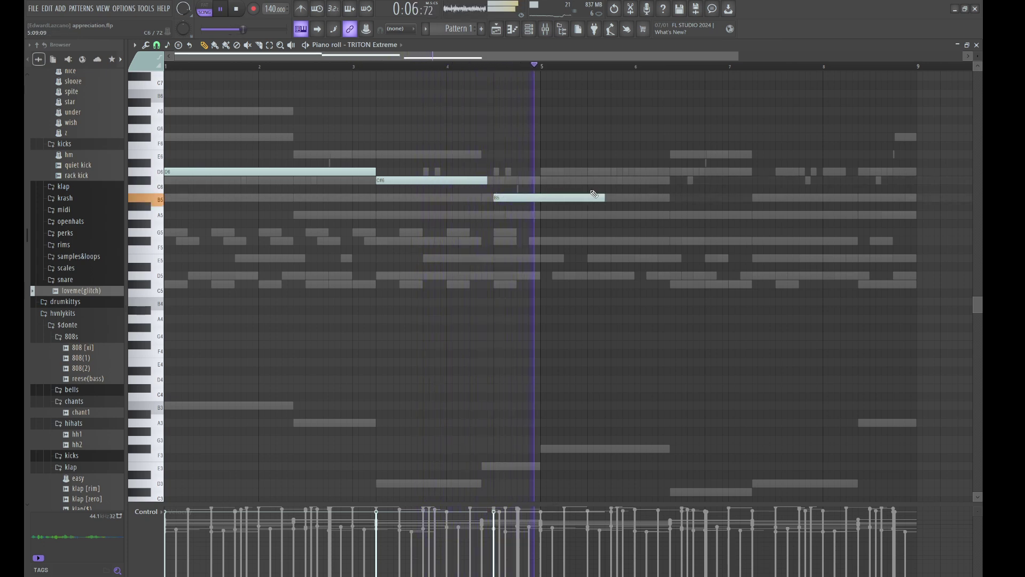
{"action": "left_click_drag", "start_coordinate": [594, 193], "coordinate": [520, 215]}
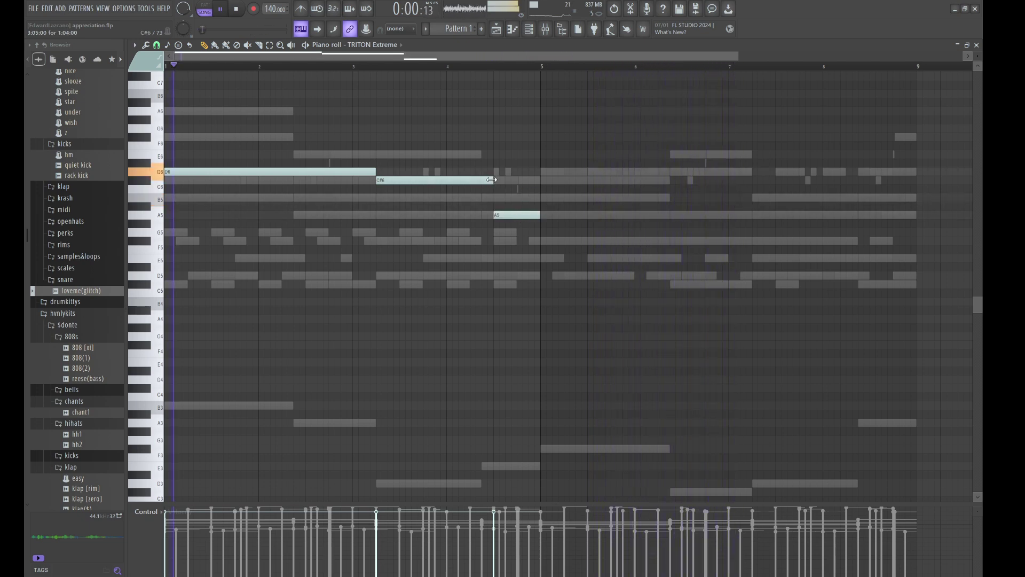
{"action": "left_click_drag", "start_coordinate": [491, 180], "coordinate": [494, 180]}
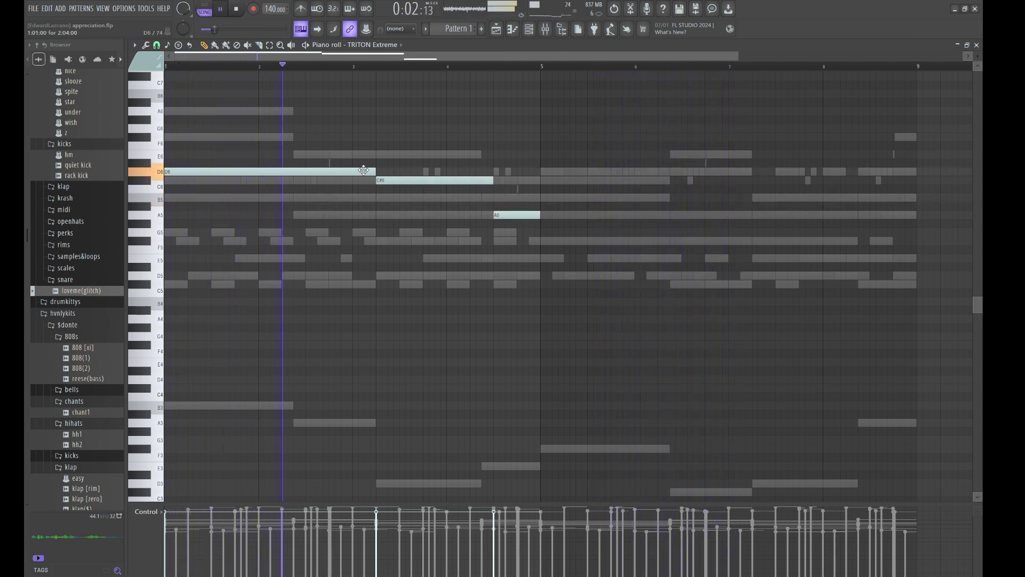
Step: Add E6 at bar 5 for 1:04:00, F#6 at 6:05, and a short E6 ending at bar 7
{"action": "left_click", "coordinate": [541, 154]}
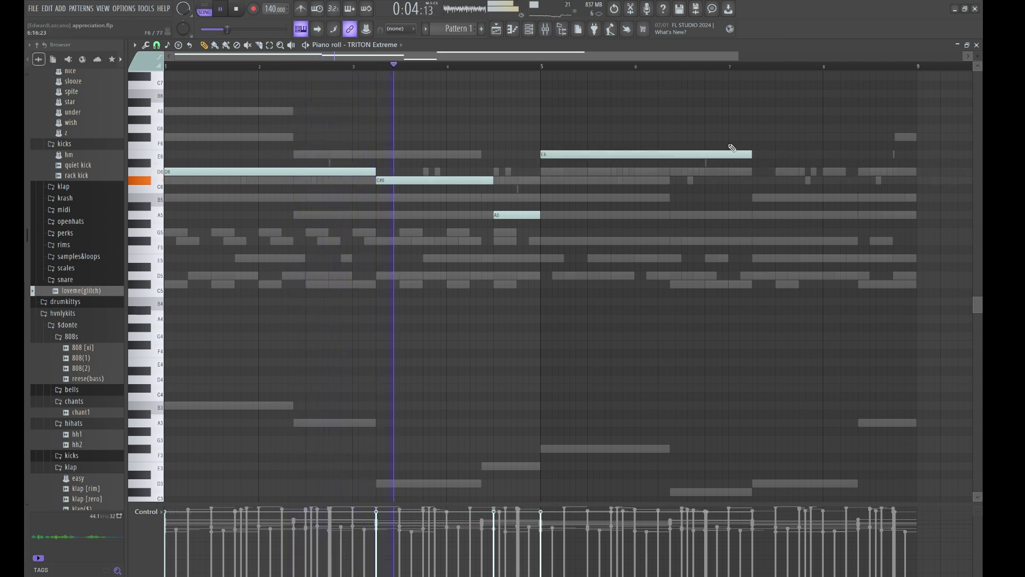
{"action": "left_click_drag", "start_coordinate": [750, 155], "coordinate": [657, 155]}
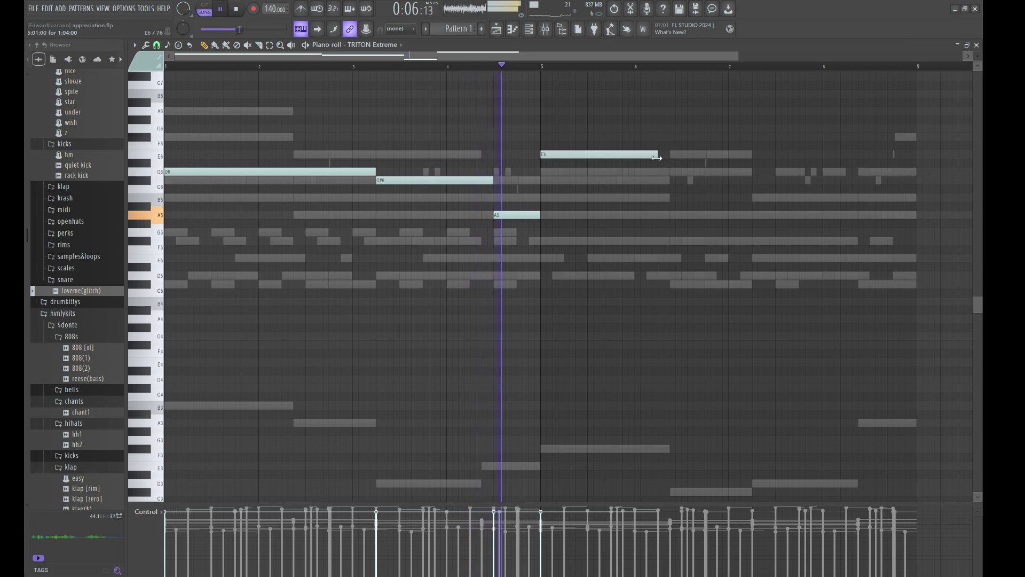
{"action": "left_click", "coordinate": [659, 136]}
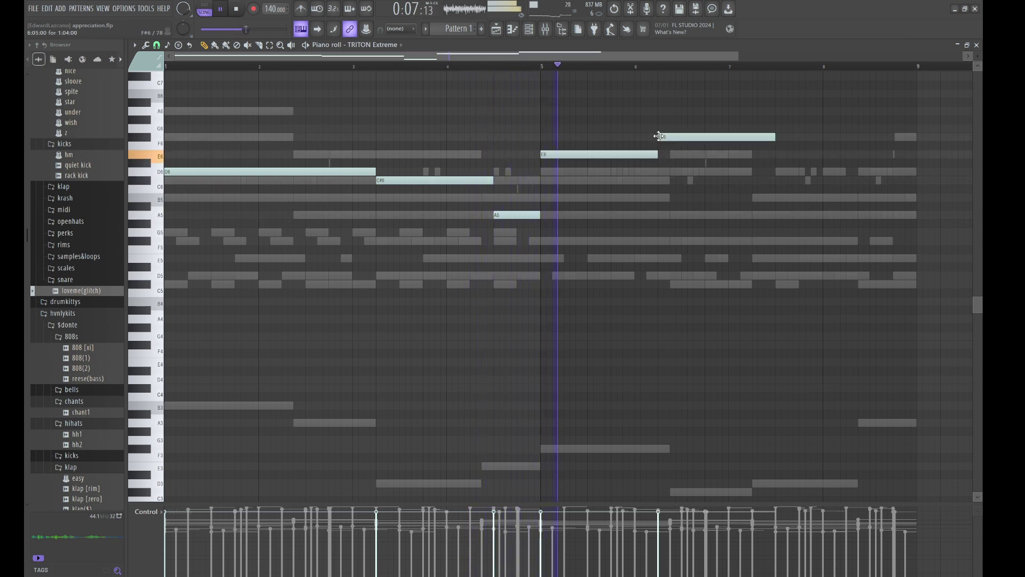
{"action": "left_click", "coordinate": [705, 154]}
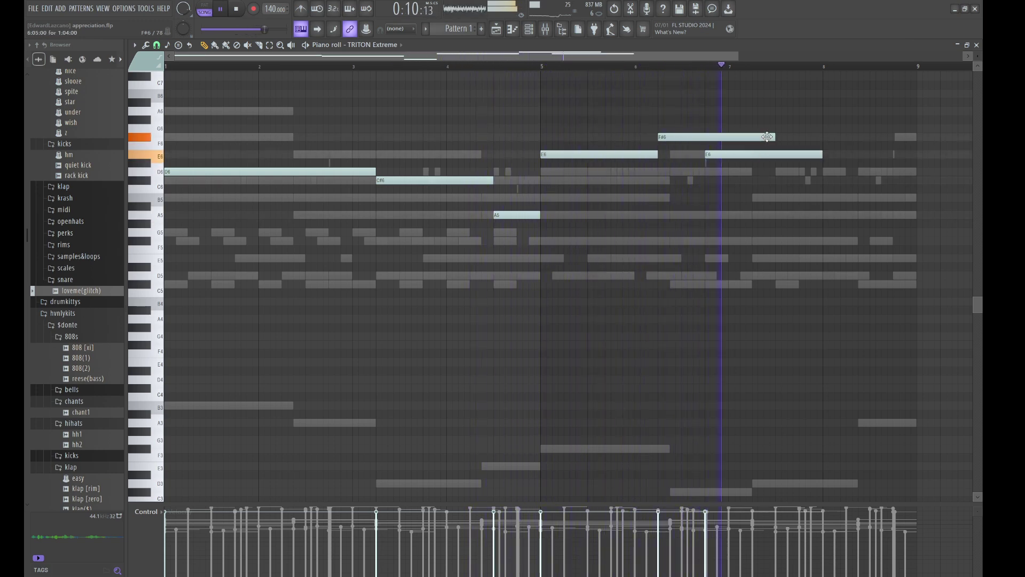
{"action": "left_click_drag", "start_coordinate": [775, 137], "coordinate": [702, 136]}
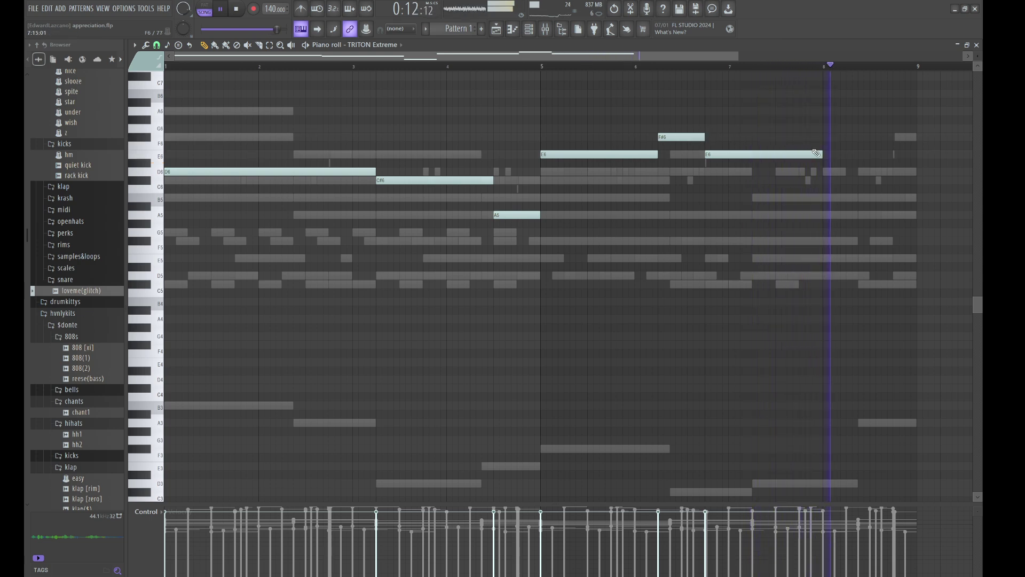
{"action": "left_click_drag", "start_coordinate": [822, 155], "coordinate": [723, 154]}
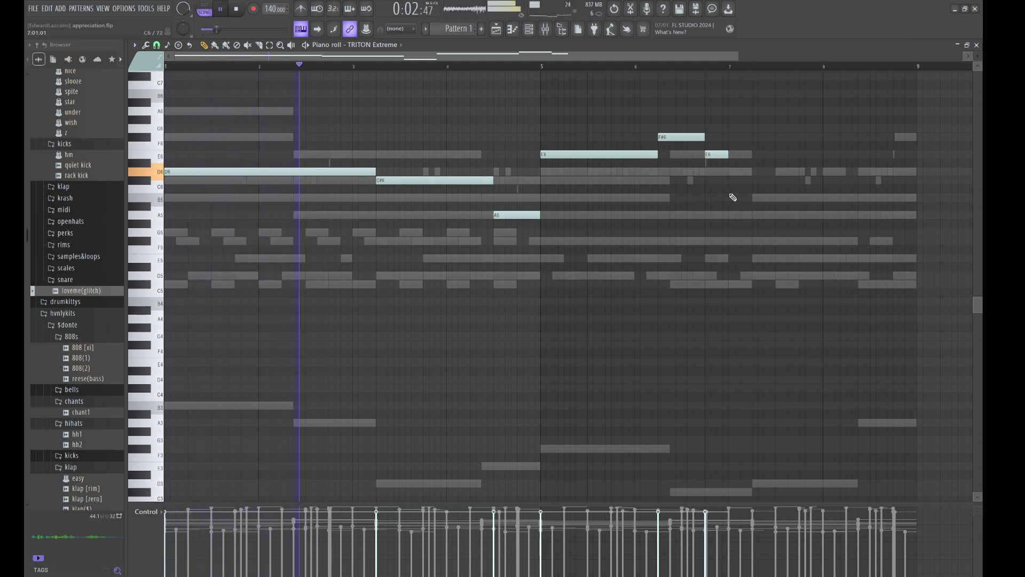
Step: Finish the melody with C#6 at bar 7 for 1:04:00 and G5 from 8:05 to bar 9
{"action": "left_click", "coordinate": [731, 197]}
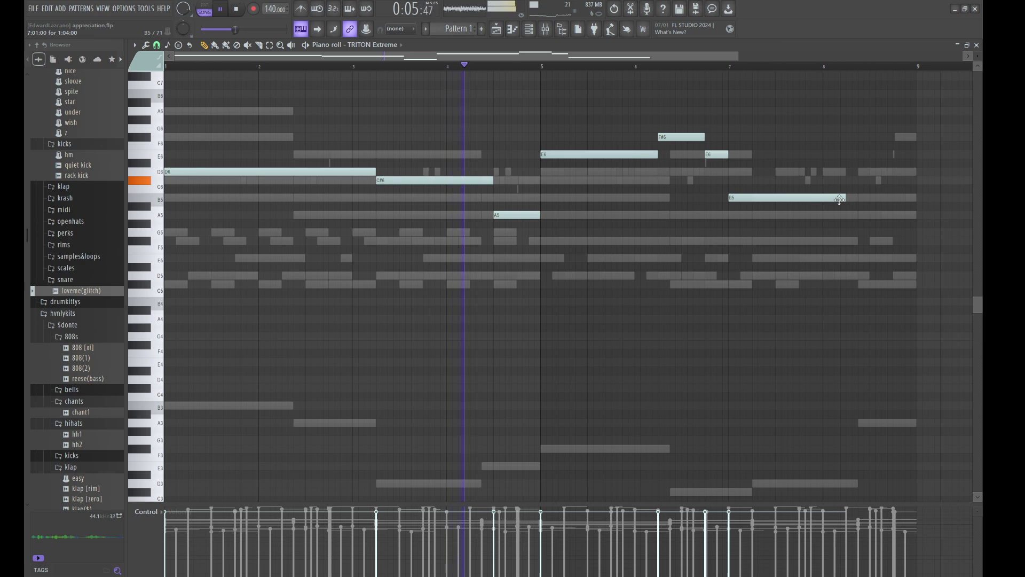
{"action": "left_click", "coordinate": [848, 233]}
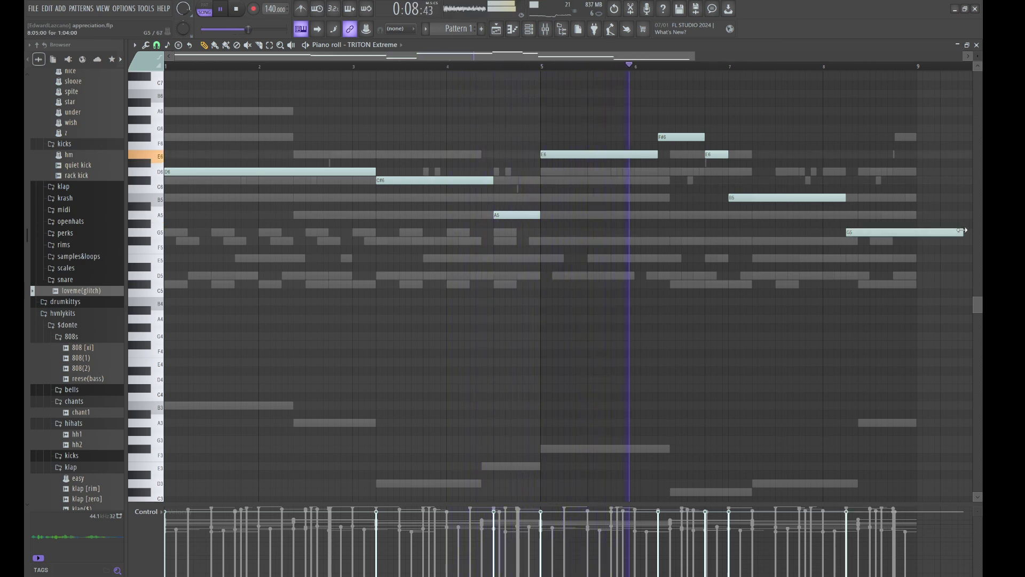
{"action": "left_click_drag", "start_coordinate": [964, 232], "coordinate": [917, 229]}
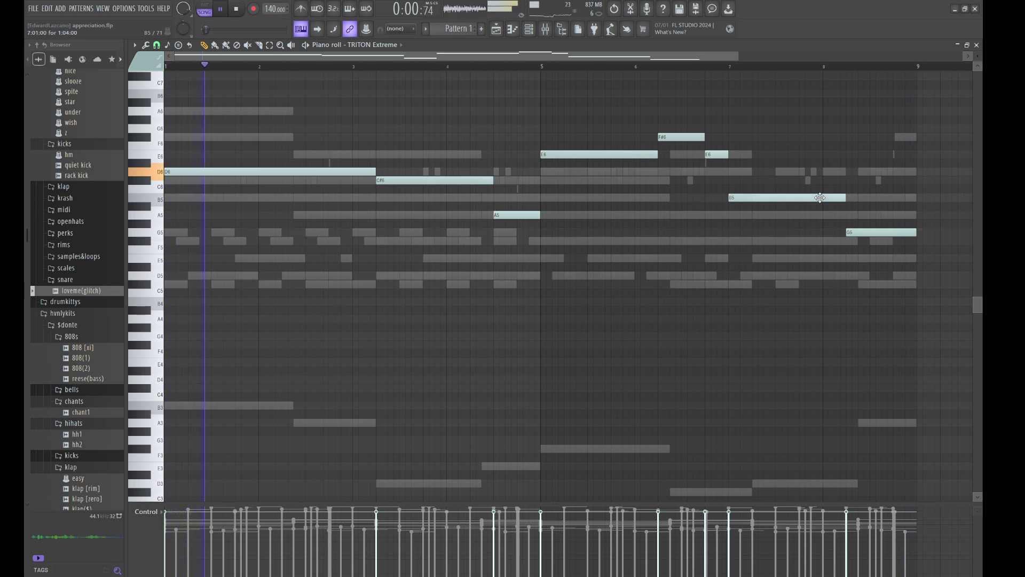
{"action": "mouse_move", "coordinate": [820, 198]}
{"action": "left_mouse_down"}
{"action": "mouse_move", "coordinate": [816, 173]}
{"action": "mouse_move", "coordinate": [820, 181]}
{"action": "left_mouse_up"}
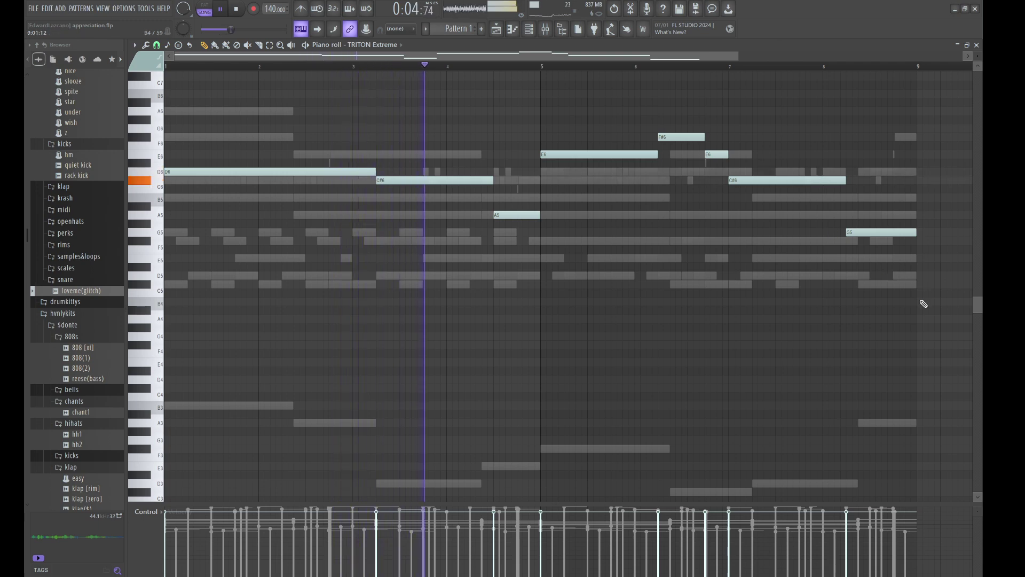
Step: Duplicate the whole melody one octave lower and delete the stray B4 note
{"action": "left_click_drag", "start_coordinate": [919, 305], "coordinate": [288, 101]}
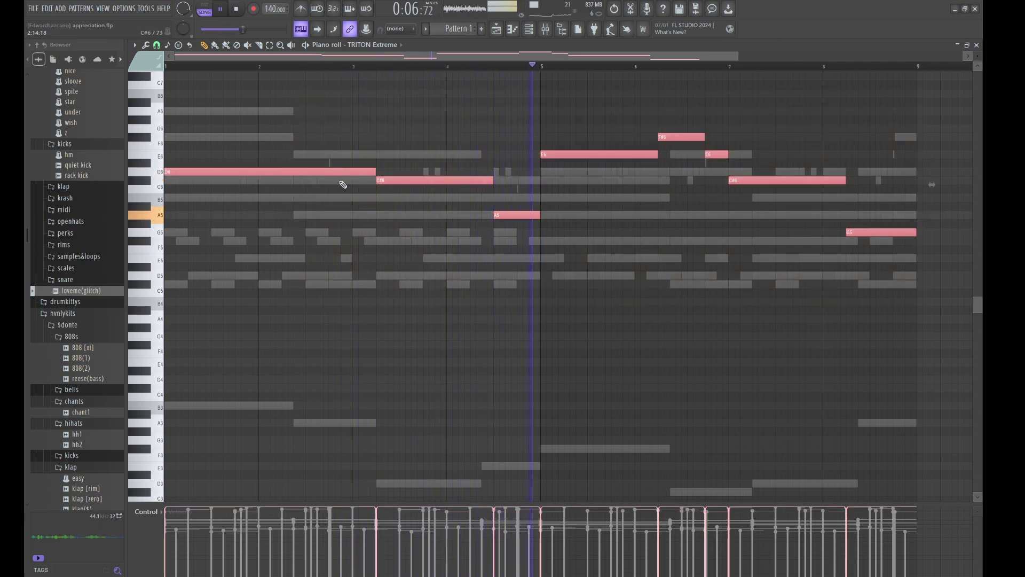
{"action": "key", "text": "ctrl+c"}
{"action": "key", "text": "ctrl+v"}
{"action": "key", "text": "ctrl+Down"}
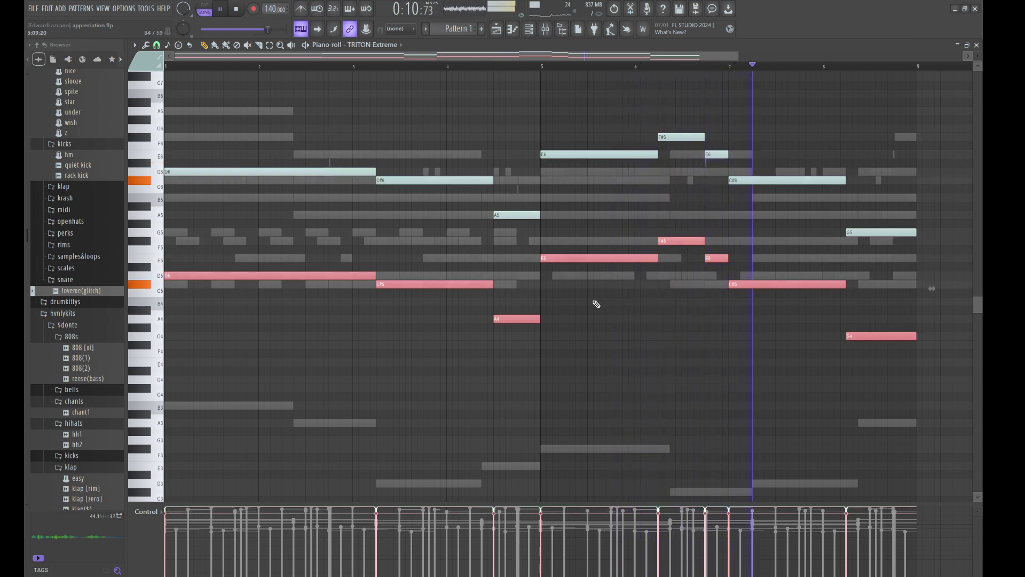
{"action": "left_click", "coordinate": [596, 304]}
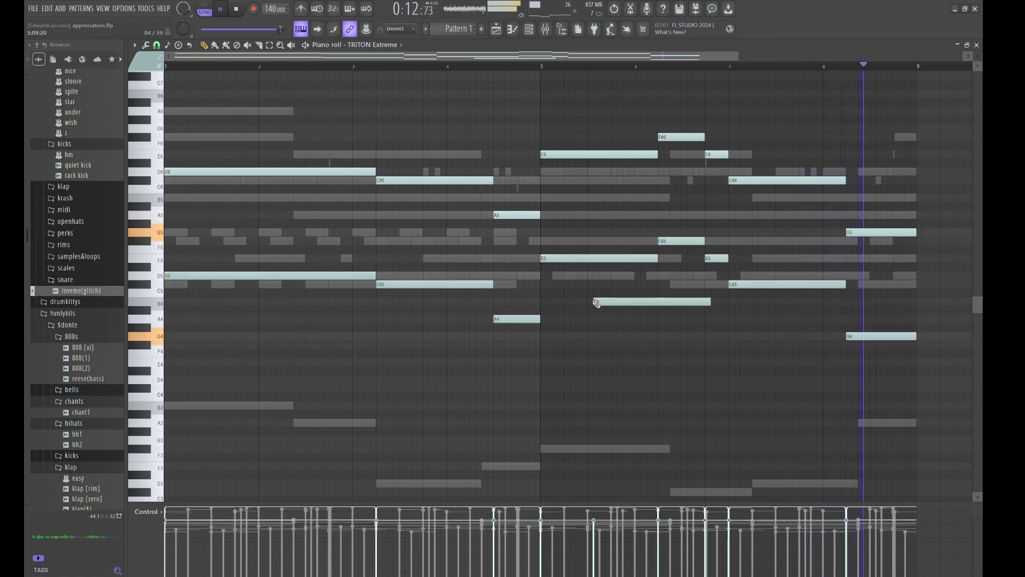
{"action": "right_click", "coordinate": [597, 304]}
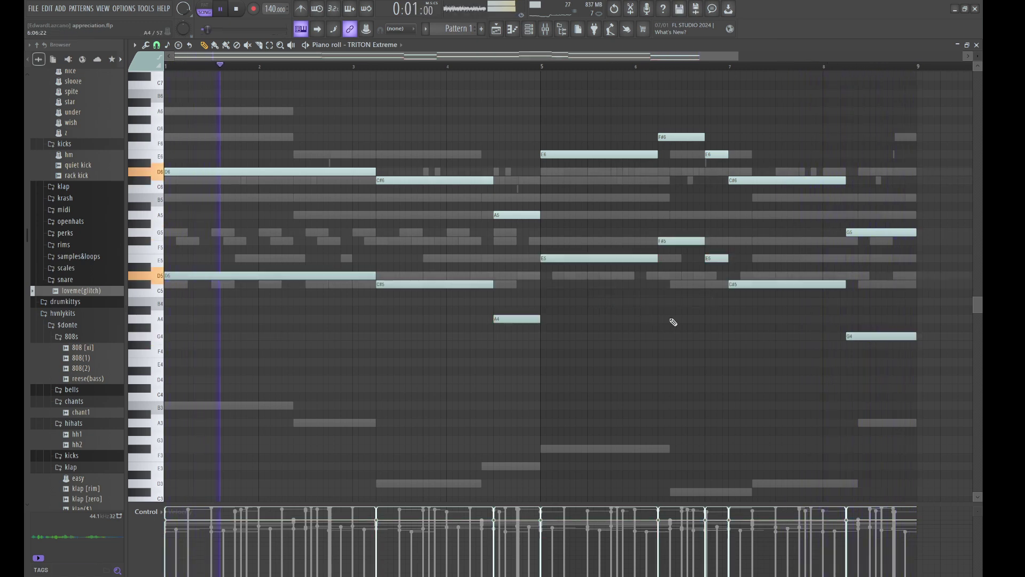
Step: Transpose the lower copy up one octave onto the original melody, reduce its velocity, and restart playback
{"action": "left_click_drag", "start_coordinate": [878, 366], "coordinate": [330, 241]}
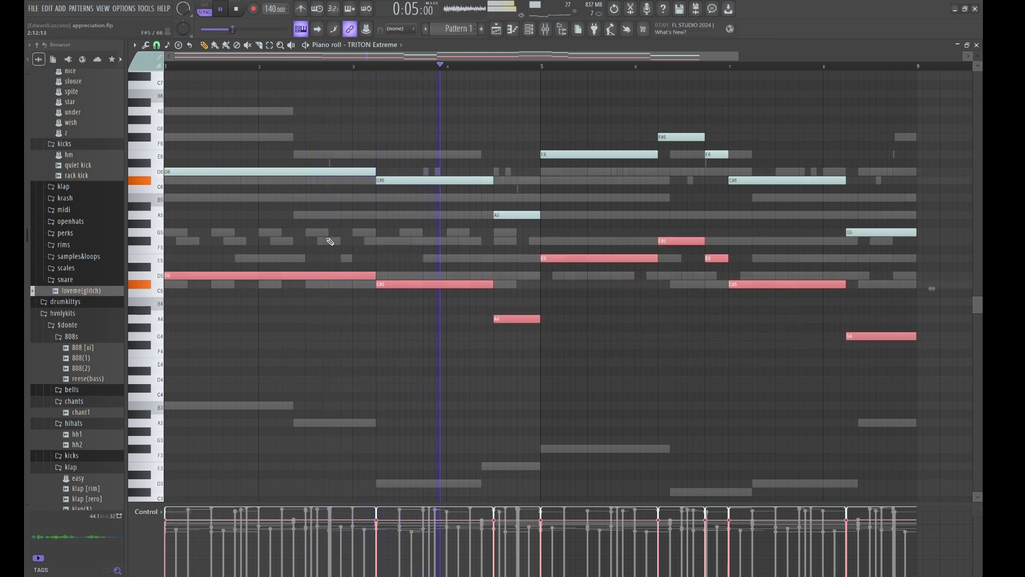
{"action": "key", "text": "ctrl+Up"}
{"action": "key", "text": "ctrl+Up"}
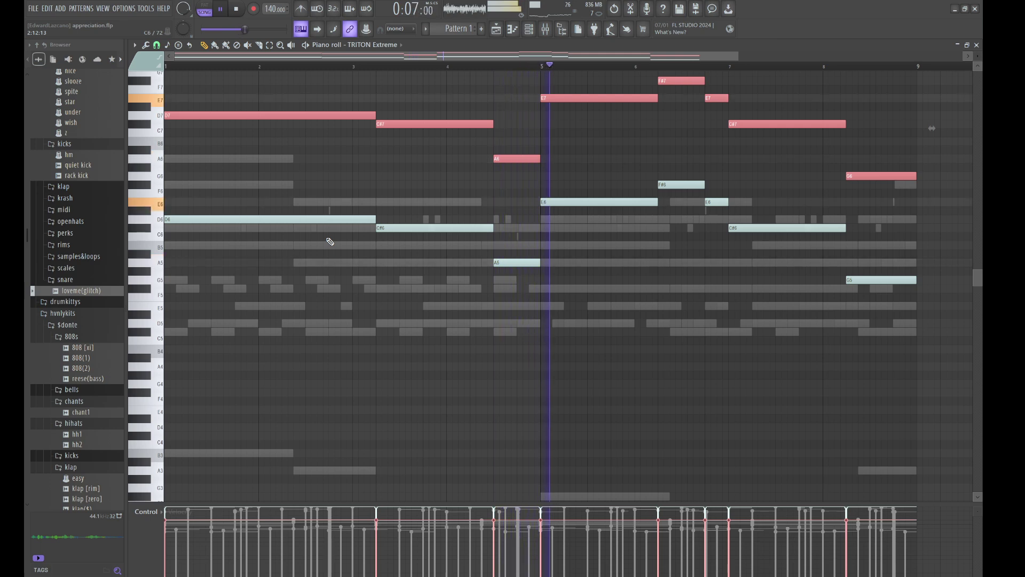
{"action": "key", "text": "ctrl+Down"}
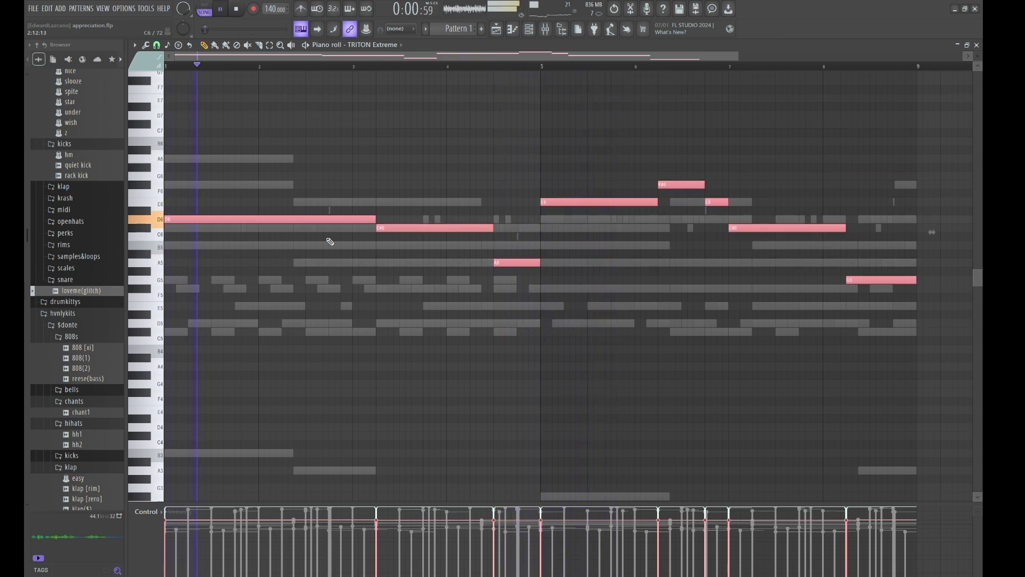
{"action": "scroll", "coordinate": [372, 247], "scroll_direction": "down", "scroll_amount": 3}
{"action": "key", "text": "space"}
{"action": "key", "text": "space"}
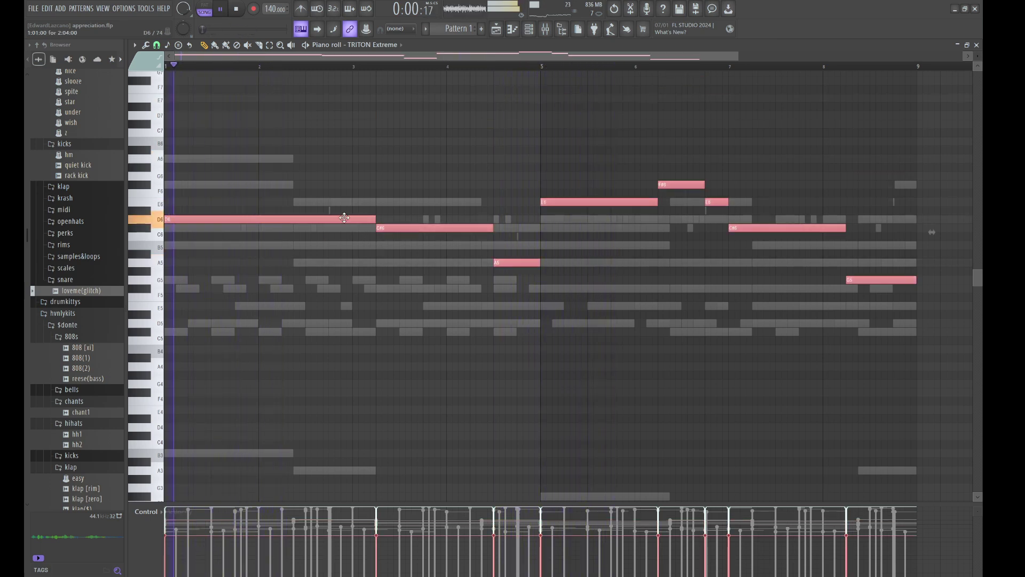
Step: Duplicate the selected melody one octave higher, lower the velocity of the new notes, and deselect them
{"action": "key", "text": "ctrl+c"}
{"action": "key", "text": "ctrl+v"}
{"action": "key", "text": "ctrl+Up"}
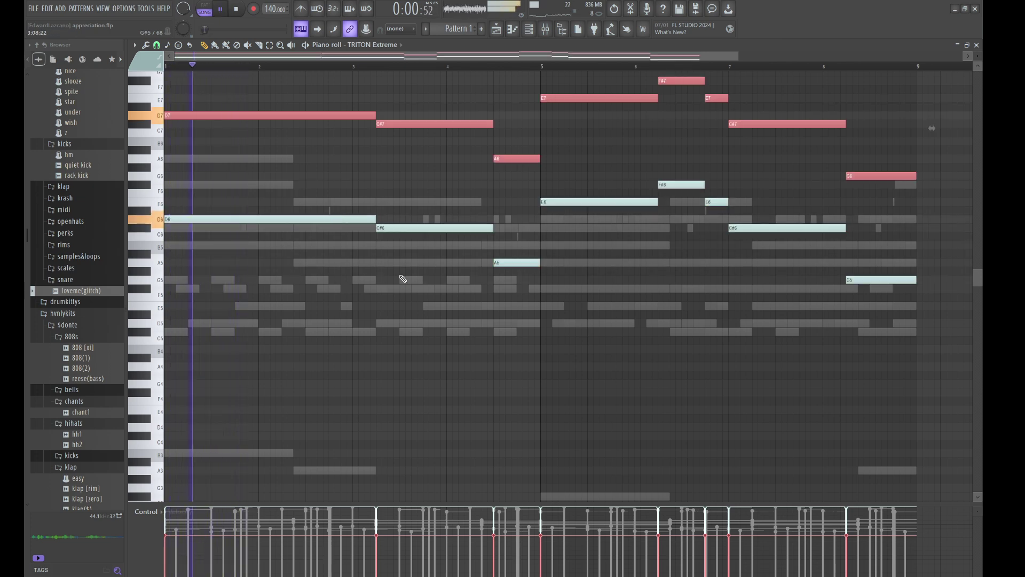
{"action": "scroll", "coordinate": [403, 278], "scroll_direction": "down", "scroll_amount": 2}
{"action": "scroll", "coordinate": [402, 279], "scroll_direction": "down", "scroll_amount": 2}
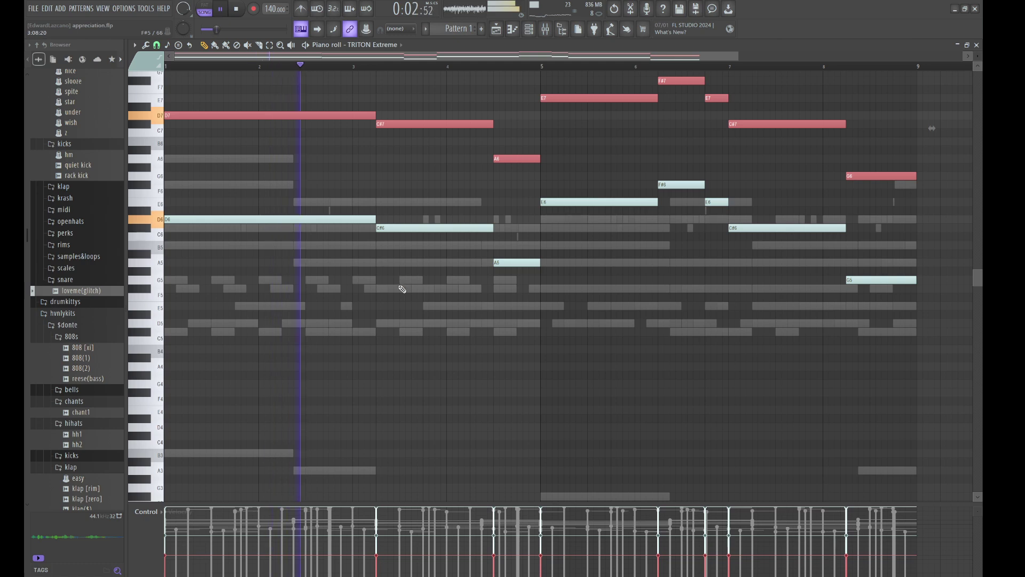
{"action": "key", "text": "ctrl+d"}
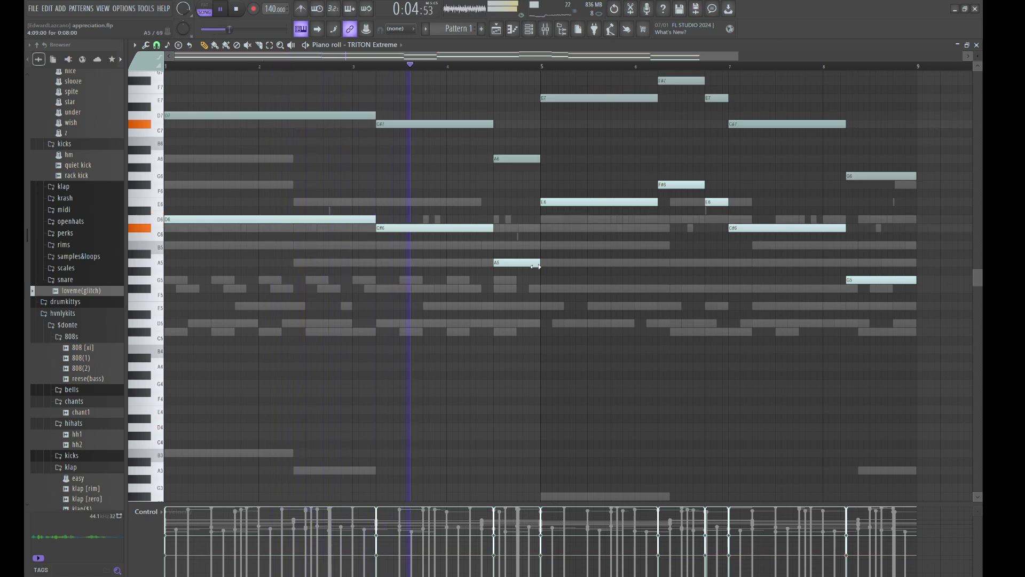
Step: Add another Sampler channel in the channel rack, paste the copied melody notes into it, and stop playback
{"action": "left_click", "coordinate": [532, 30]}
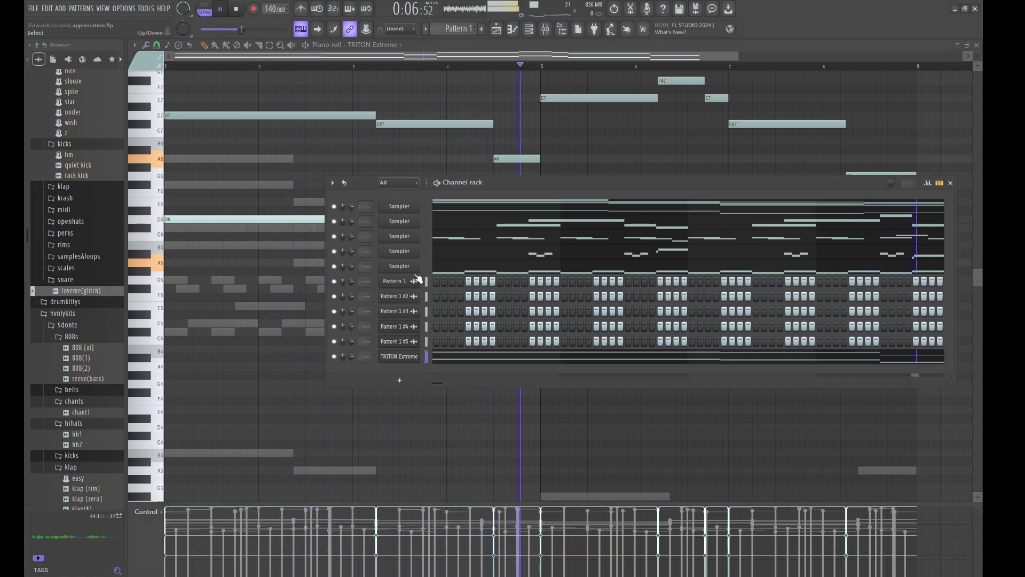
{"action": "key", "text": "alt+c"}
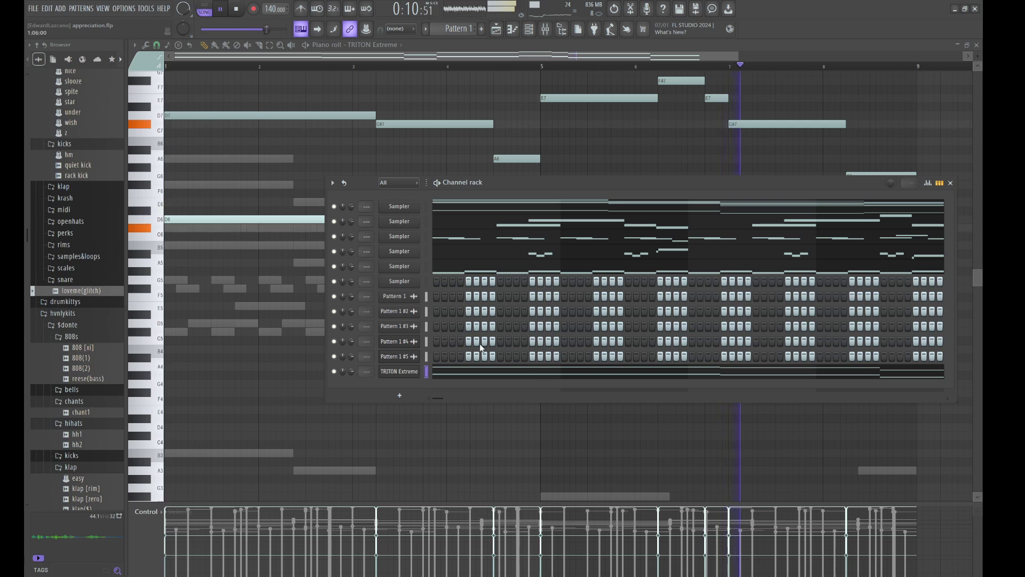
{"action": "left_click", "coordinate": [408, 280]}
{"action": "key", "text": "ctrl+v"}
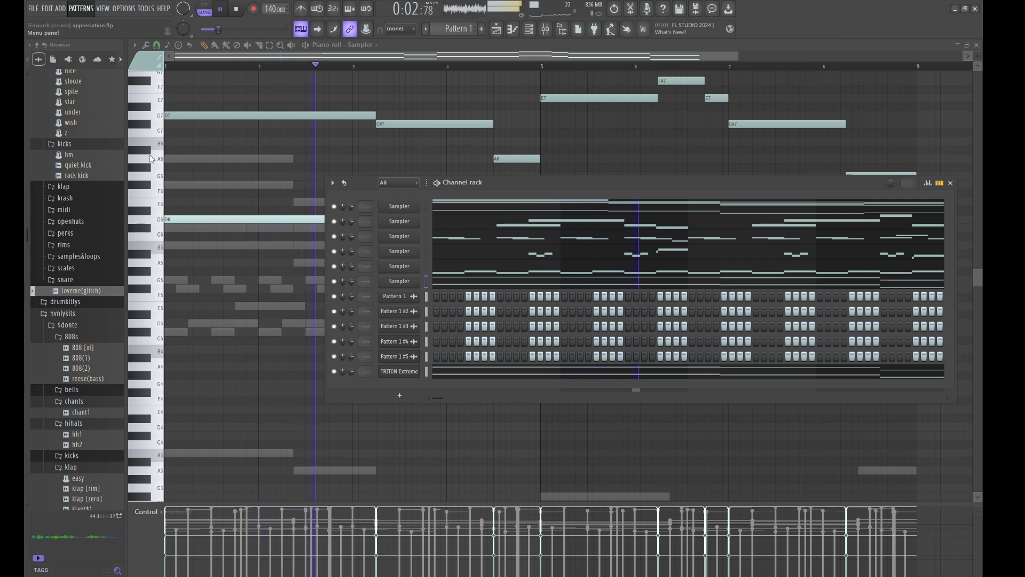
{"action": "key", "text": "space"}
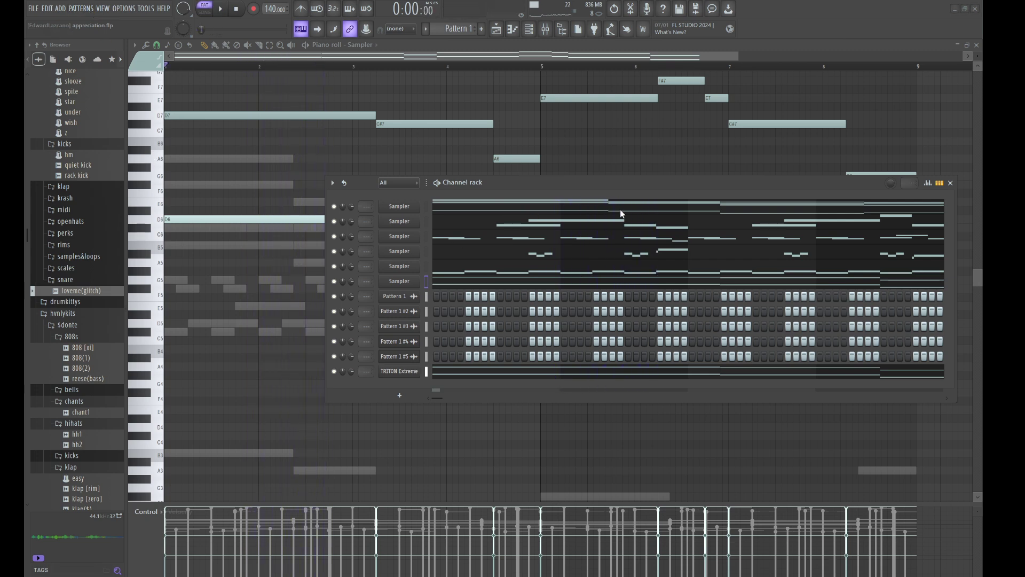
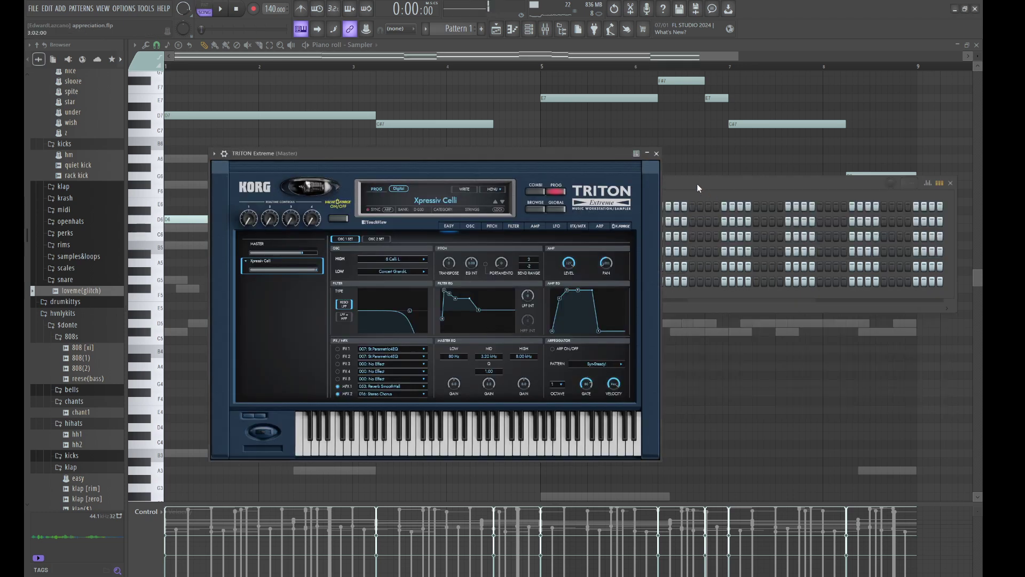
Step: Set the Pattern 1 #6 audio clip's declicking mode to Generic (bleeding), and cut the notes from the TRITON Extreme channel
{"action": "left_click", "coordinate": [697, 184]}
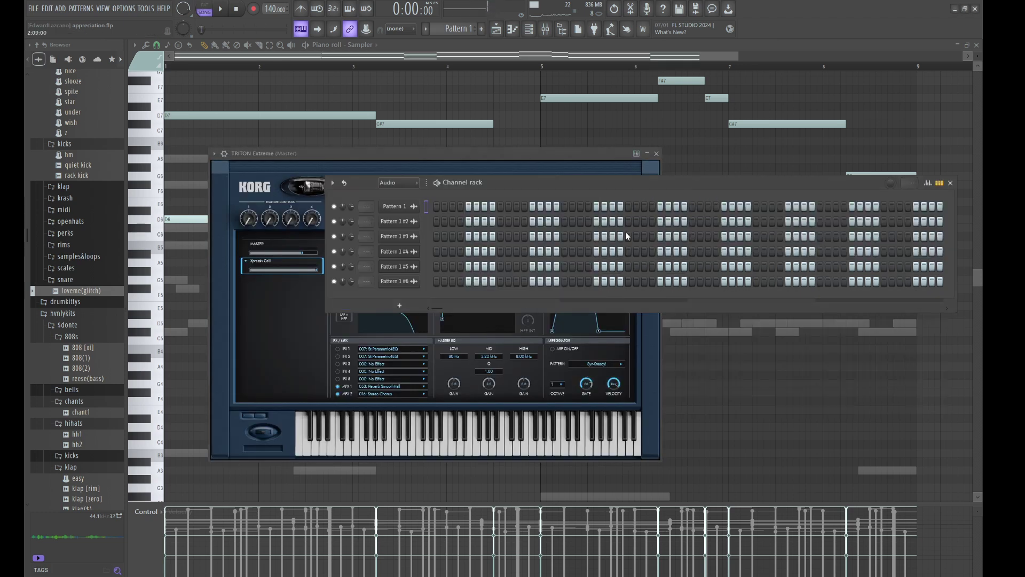
{"action": "left_click", "coordinate": [400, 283]}
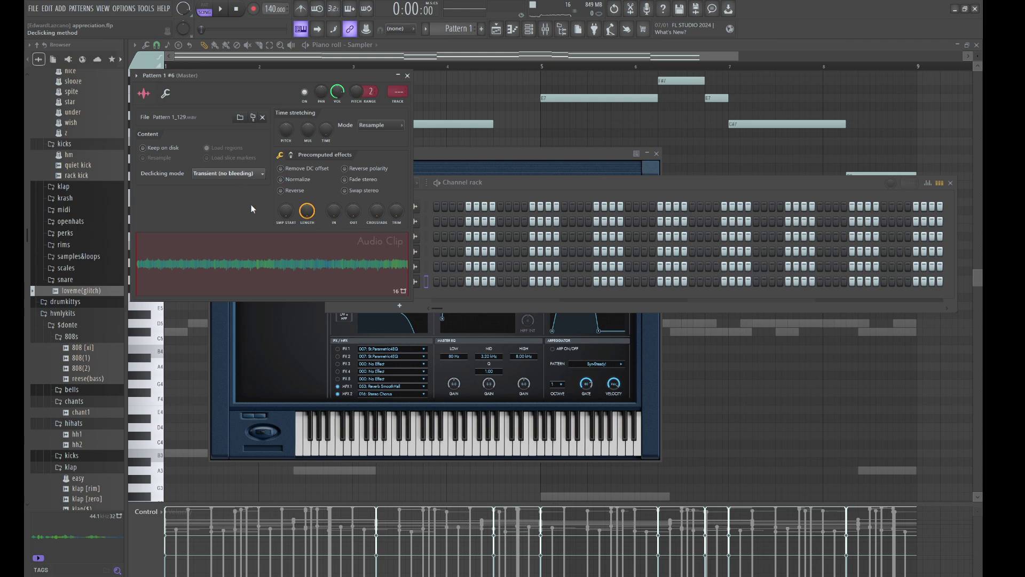
{"action": "left_click", "coordinate": [230, 213]}
{"action": "left_click", "coordinate": [433, 185]}
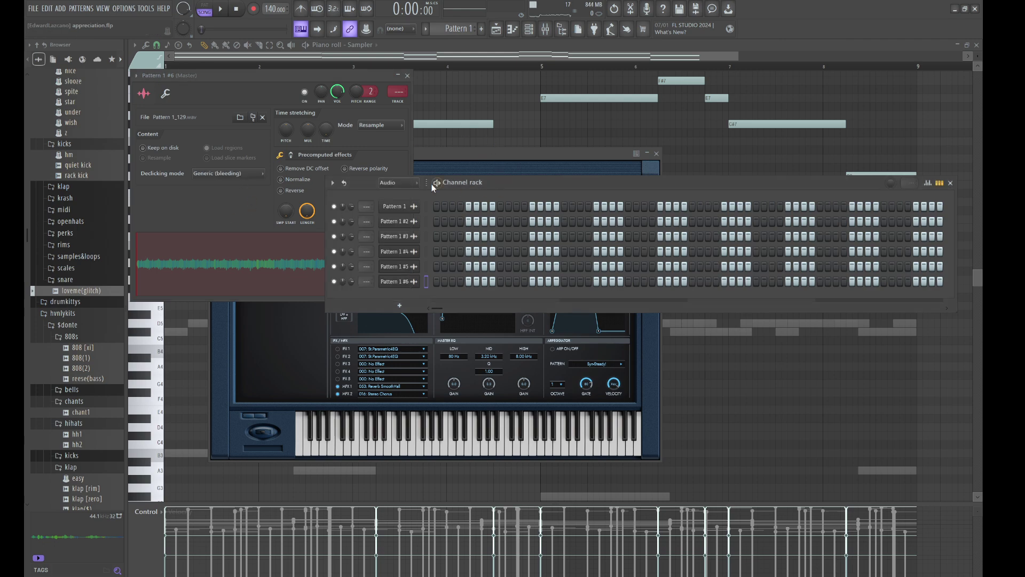
{"action": "left_click", "coordinate": [390, 196]}
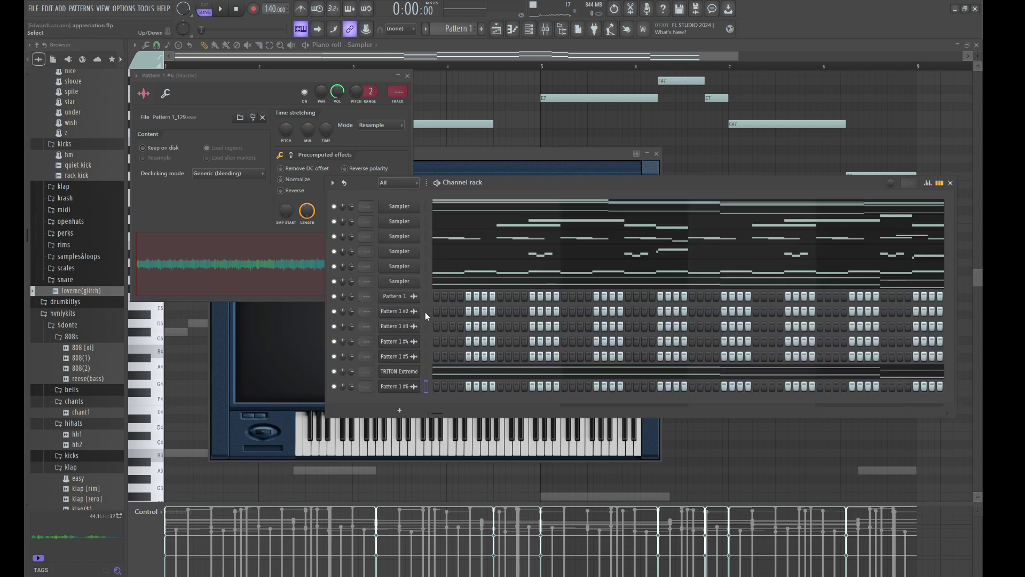
{"action": "key", "text": "ctrl+x"}
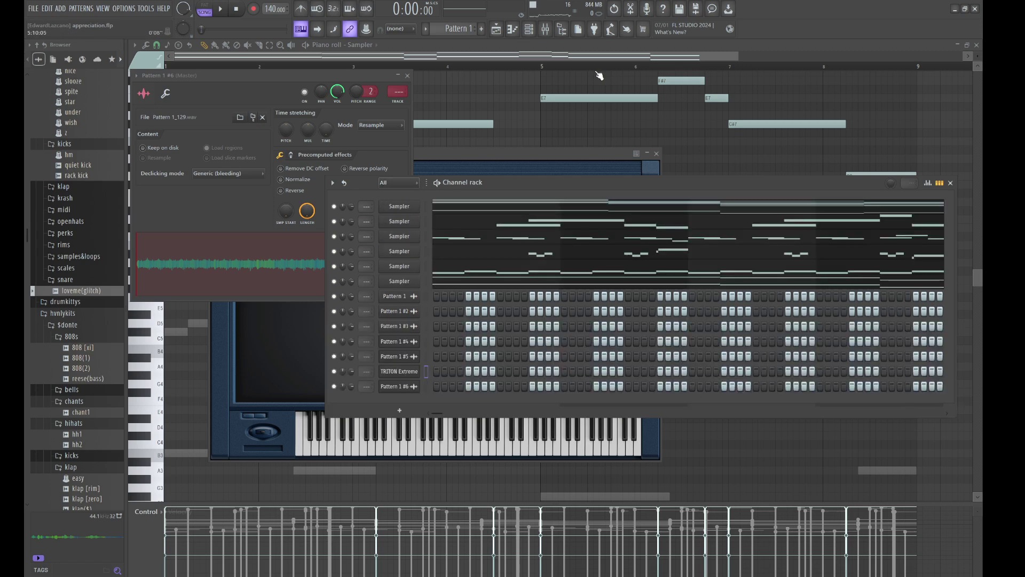
Step: Place the Pattern 1 #6 audio clip at the start of Track 6 in the playlist
{"action": "left_click", "coordinate": [502, 30]}
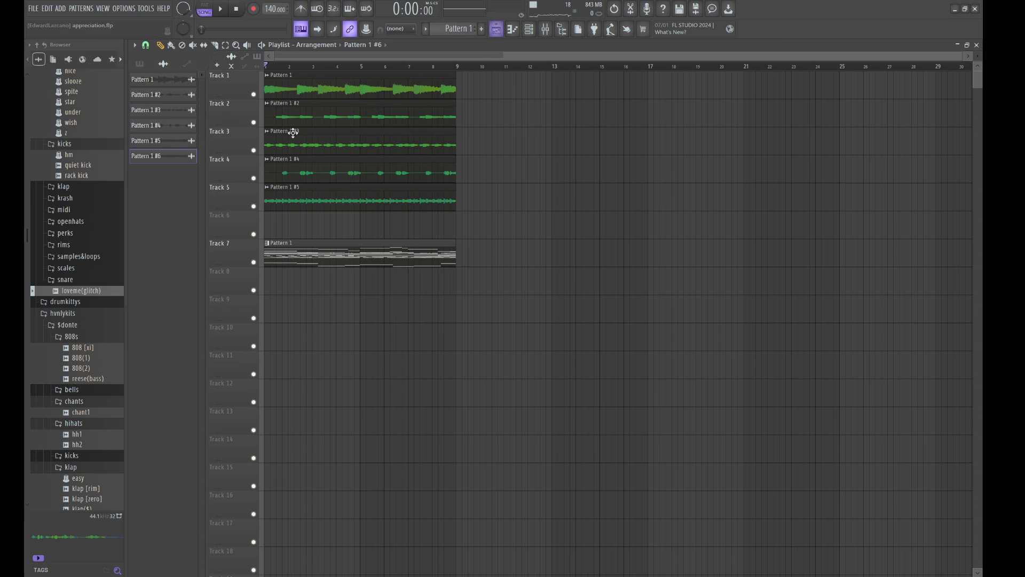
{"action": "left_click_drag", "start_coordinate": [164, 158], "coordinate": [291, 221]}
{"action": "double_click", "coordinate": [296, 221]}
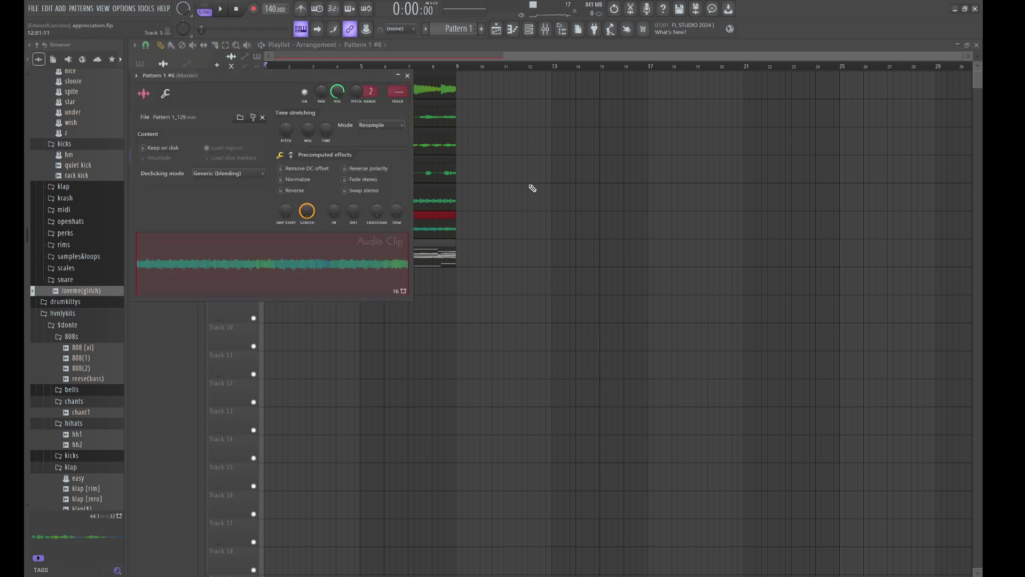
{"action": "key", "text": "Escape"}
Step: Move the Pattern 1 #6 channel above TRITON Extreme in the channel rack
{"action": "left_click", "coordinate": [535, 26]}
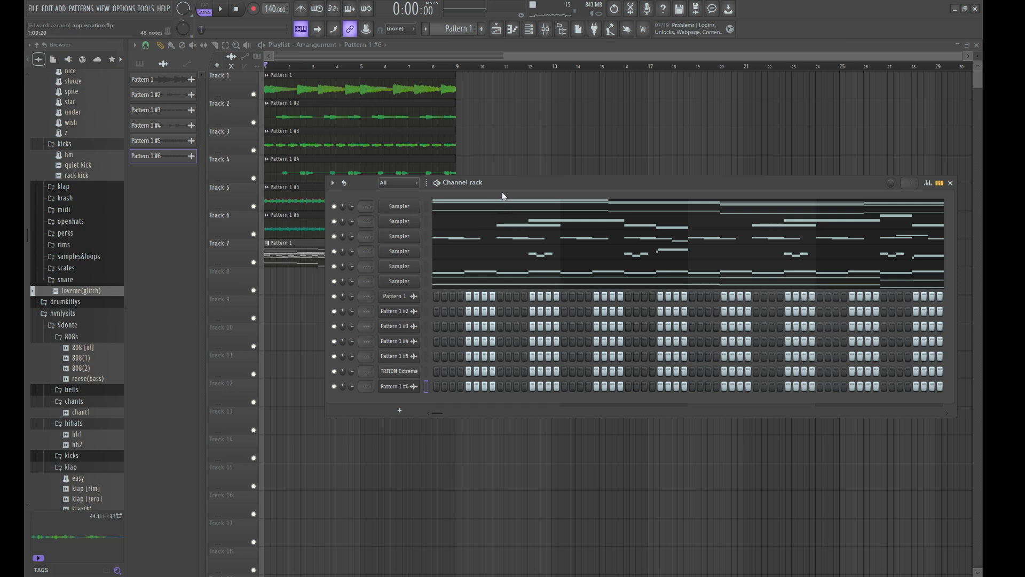
{"action": "key", "text": "F6"}
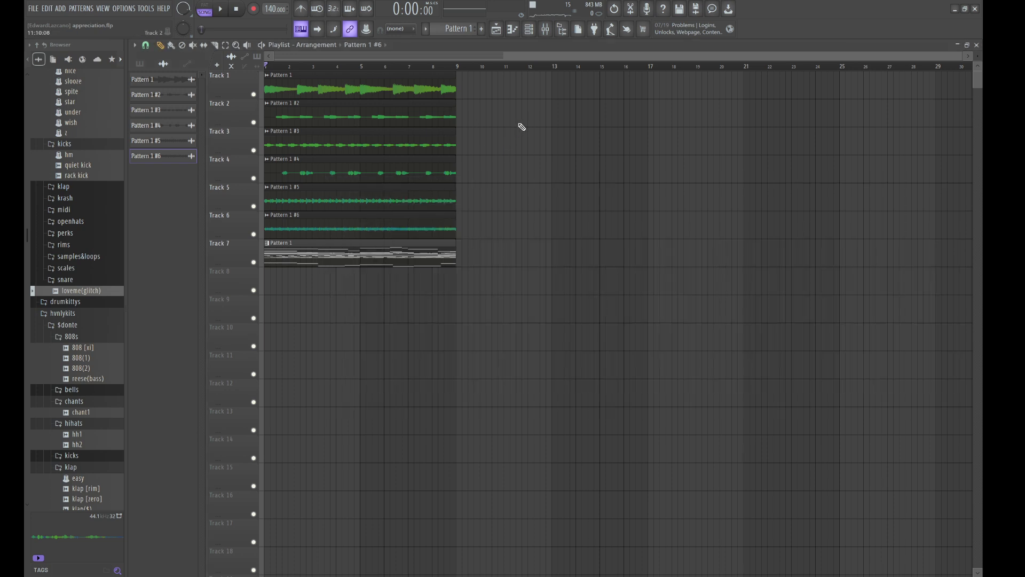
{"action": "left_click", "coordinate": [539, 31]}
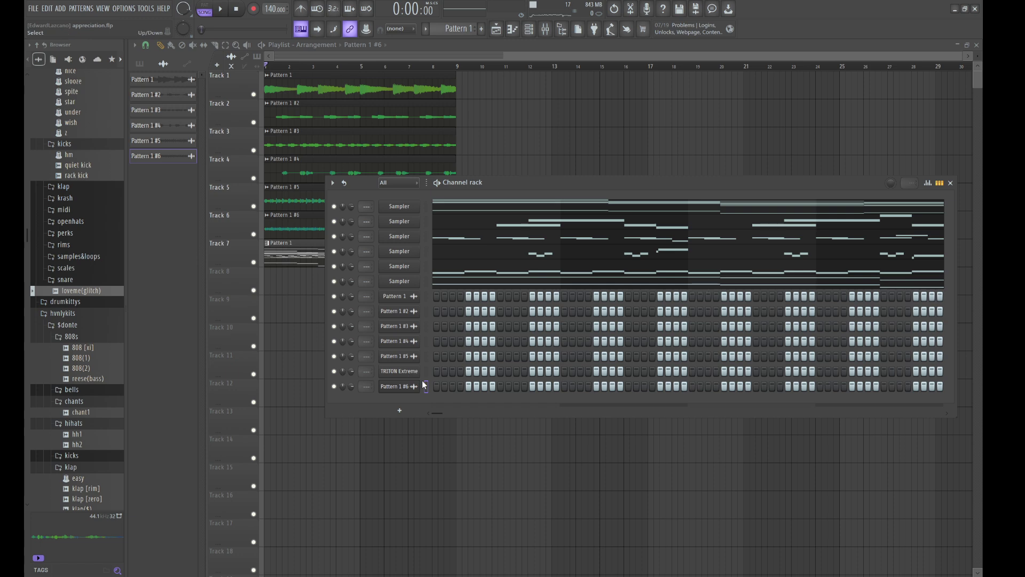
{"action": "key", "text": "alt+Up"}
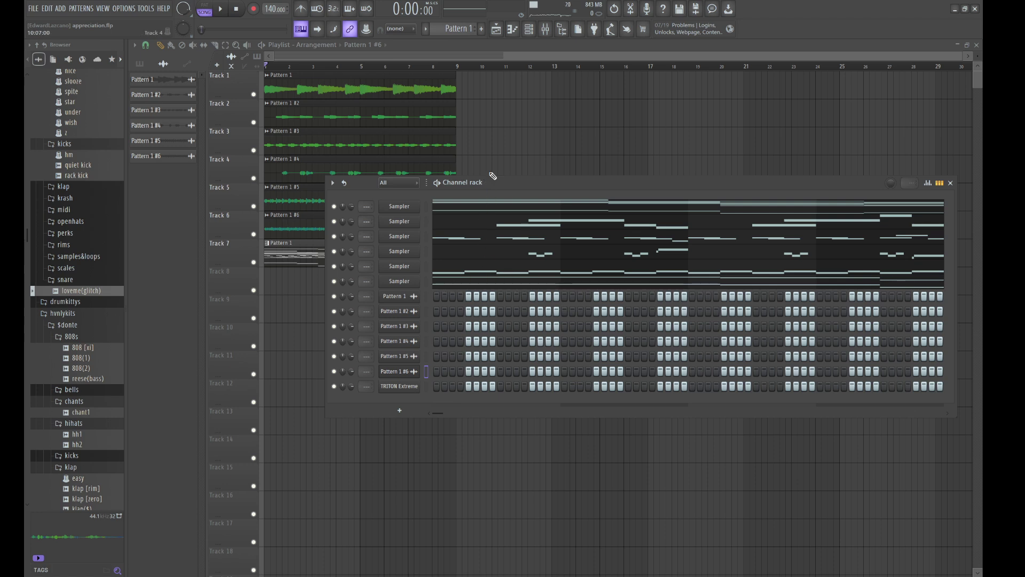
{"action": "key", "text": "F6"}
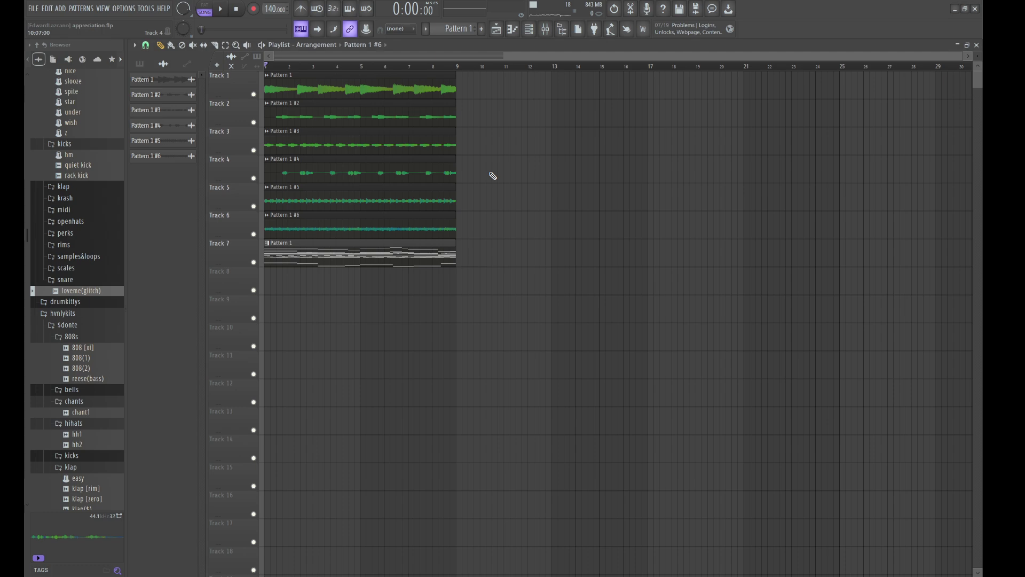
Step: Assign the six Pattern 1 audio clip channels to mixer inserts 1 to 6 and route them into Insert 7
{"action": "left_click", "coordinate": [538, 28]}
{"action": "left_click", "coordinate": [426, 296]}
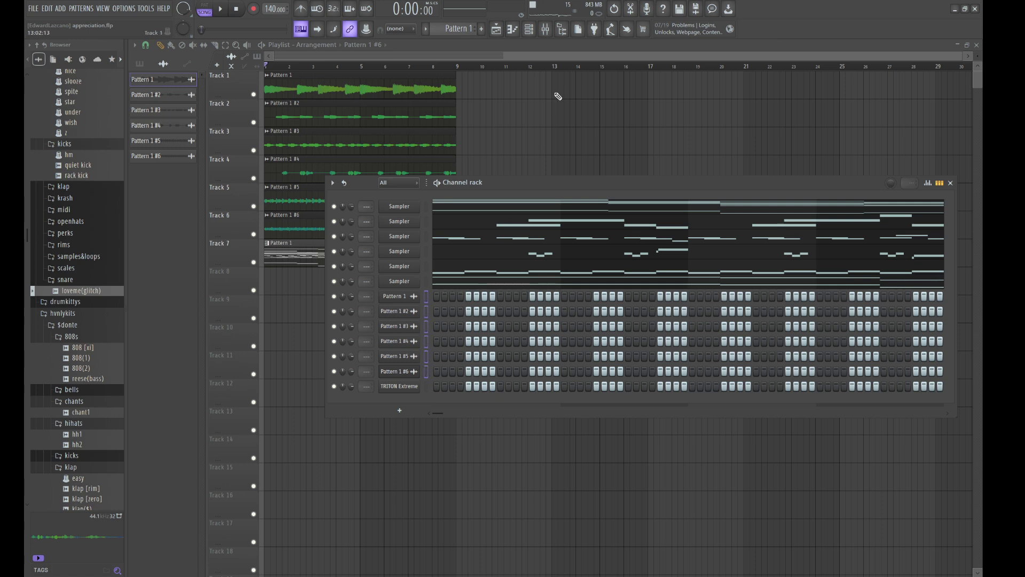
{"action": "left_click", "coordinate": [544, 30]}
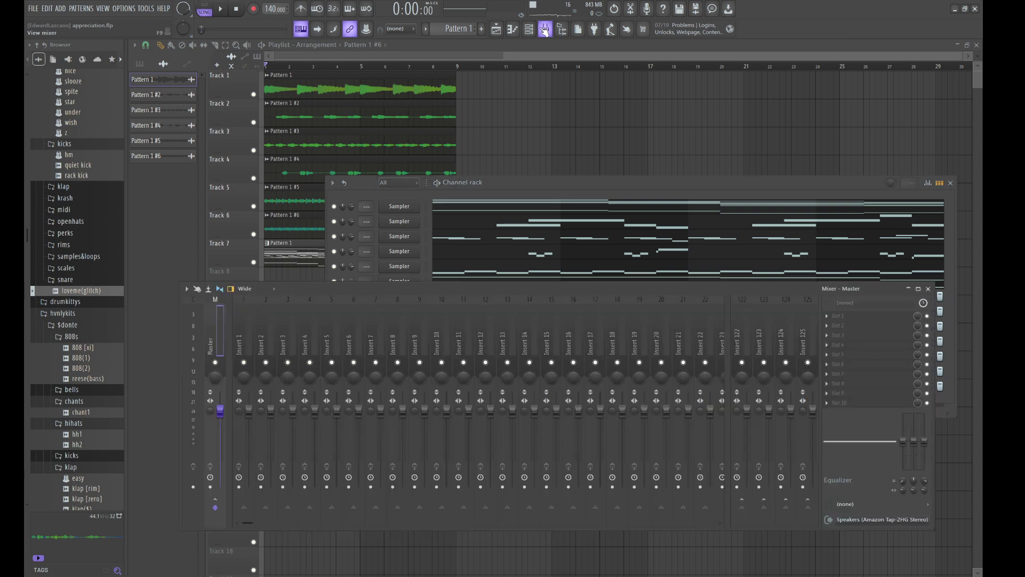
{"action": "left_click", "coordinate": [241, 328]}
{"action": "key", "text": "ctrl+l"}
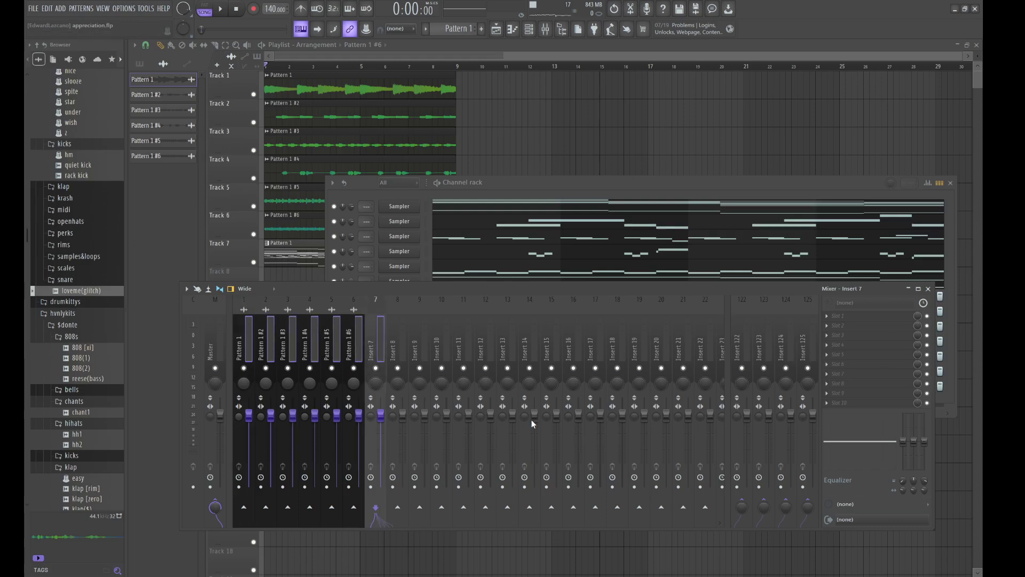
Step: Add Fruity soft clipper to slot 5 of the Master, and pull the faders of Pattern 1 #2 through #6 fully down
{"action": "left_click", "coordinate": [216, 328]}
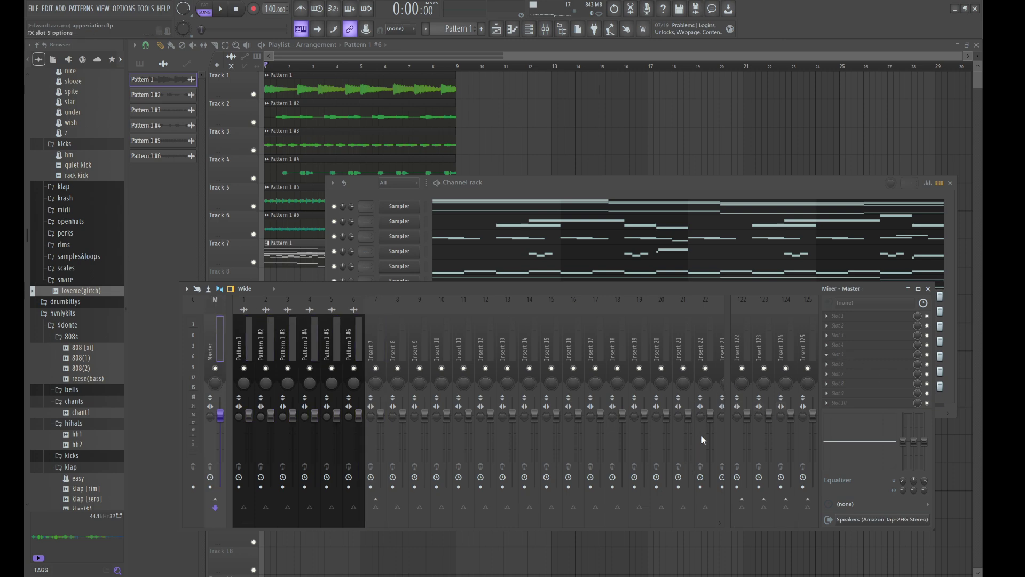
{"action": "left_click", "coordinate": [689, 299]}
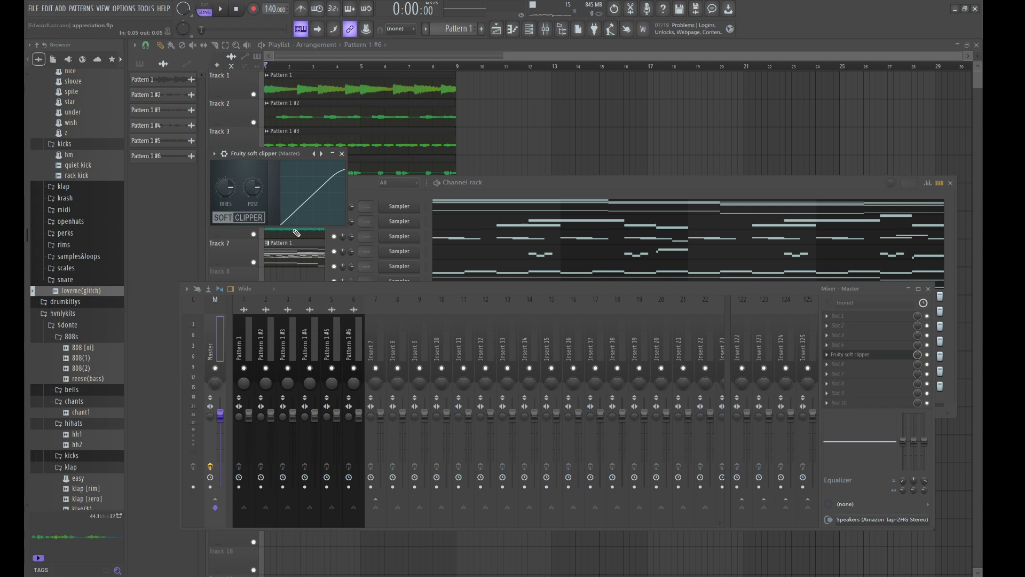
{"action": "left_click", "coordinate": [356, 319]}
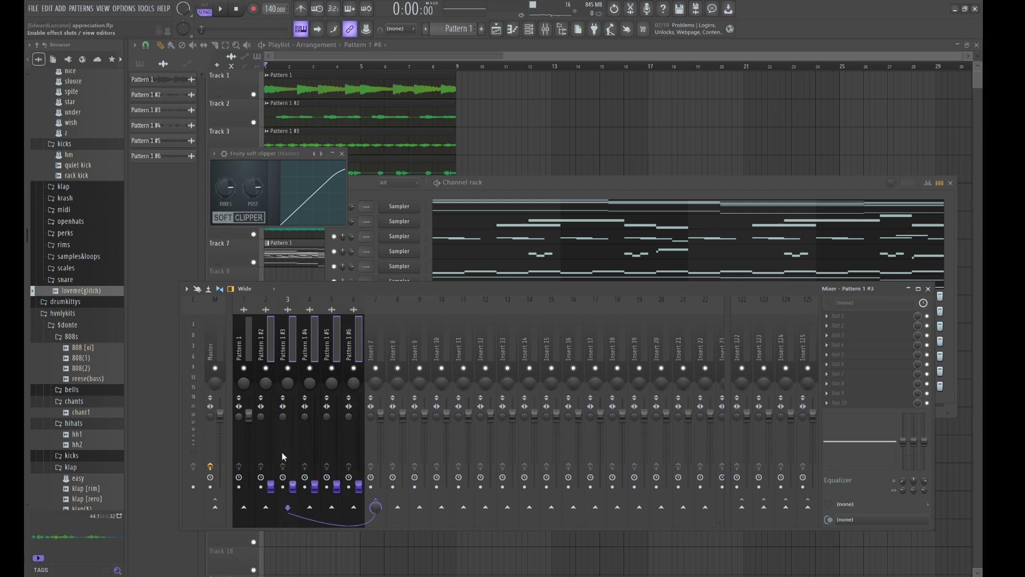
Step: Add Fruity parametric EQ 2 to Pattern 1, cut the lows, and slightly boost the low mids and about 3.2 kHz during playback
{"action": "left_click", "coordinate": [242, 342]}
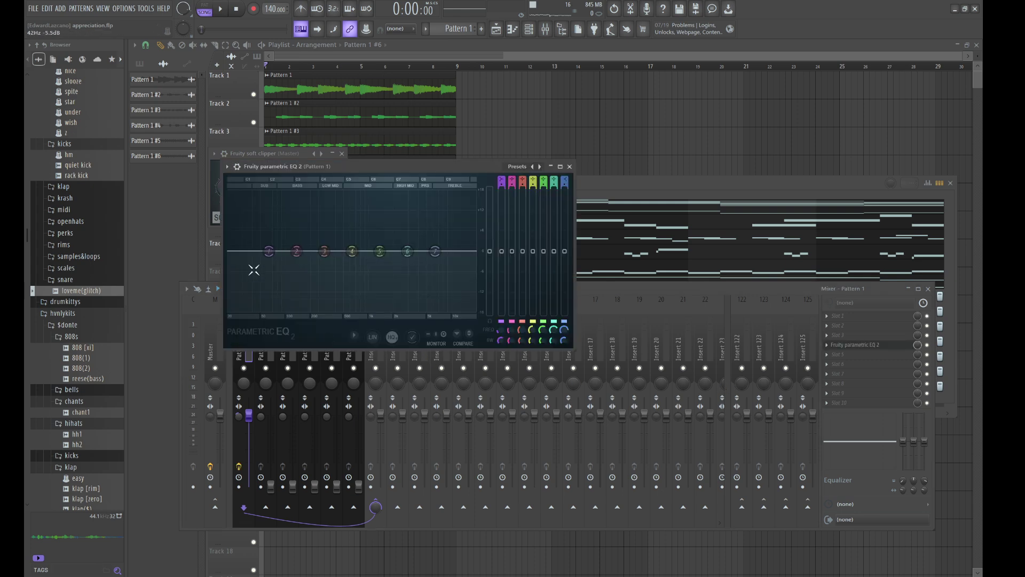
{"action": "left_click_drag", "start_coordinate": [260, 261], "coordinate": [279, 309]}
{"action": "key", "text": "space"}
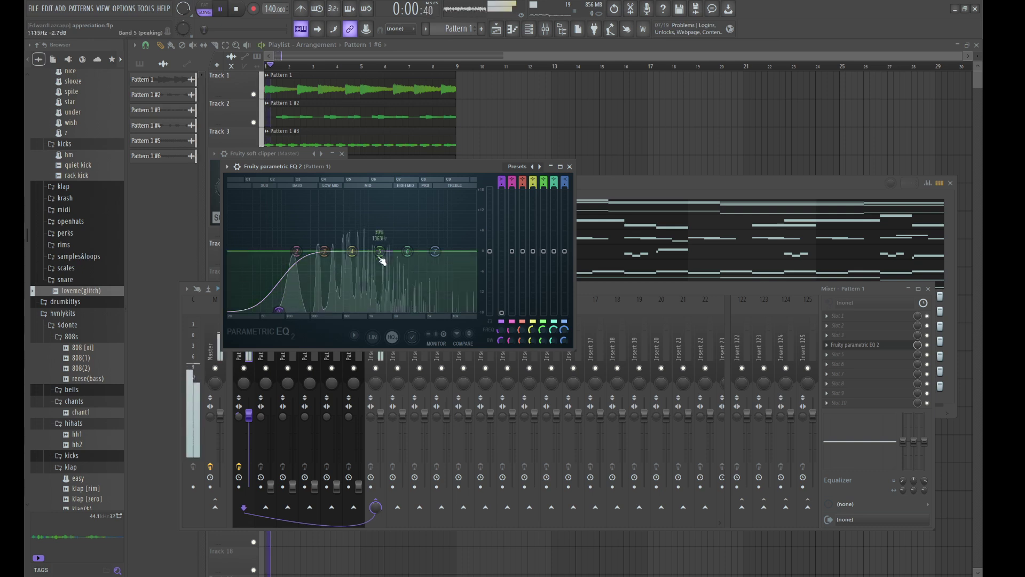
{"action": "mouse_move", "coordinate": [407, 251]}
{"action": "left_mouse_down"}
{"action": "mouse_move", "coordinate": [344, 246]}
{"action": "mouse_move", "coordinate": [411, 244]}
{"action": "left_mouse_up"}
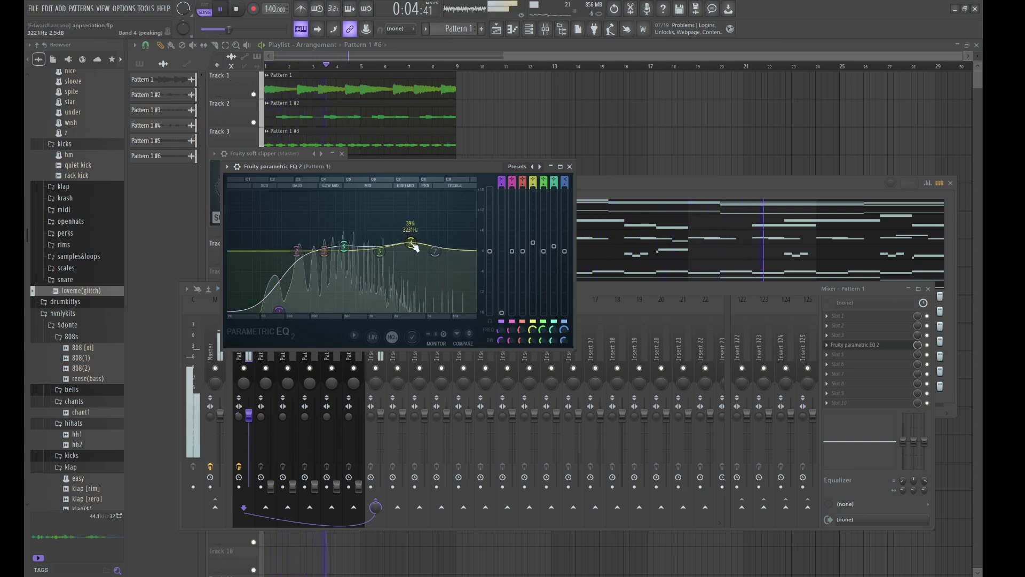
Step: Raise Pattern 1 #2 to 100% mixer volume with adjusted stereo panning, and set its playlist clip gain to 2.4 dB
{"action": "left_click", "coordinate": [271, 487]}
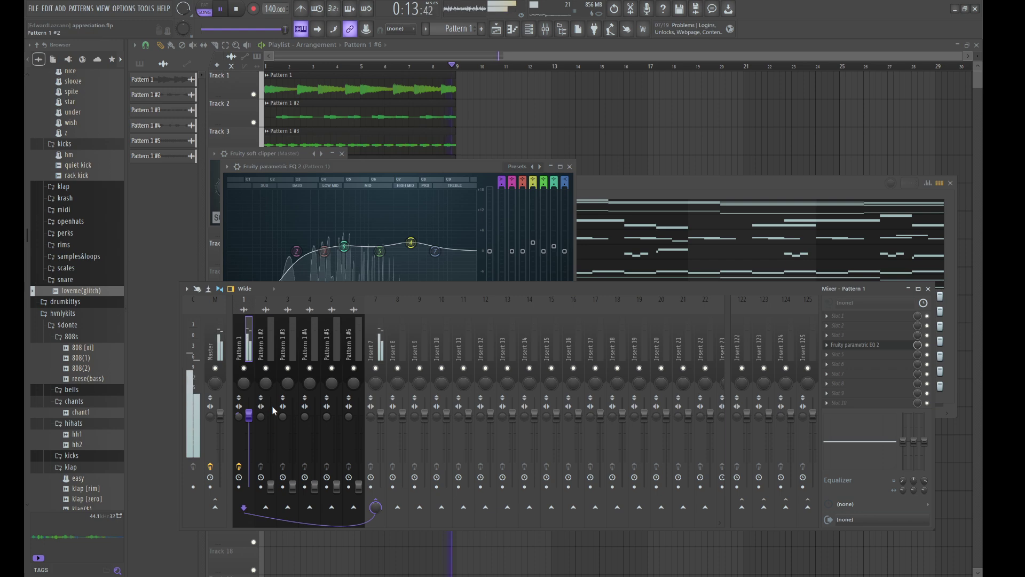
{"action": "left_click", "coordinate": [270, 487]}
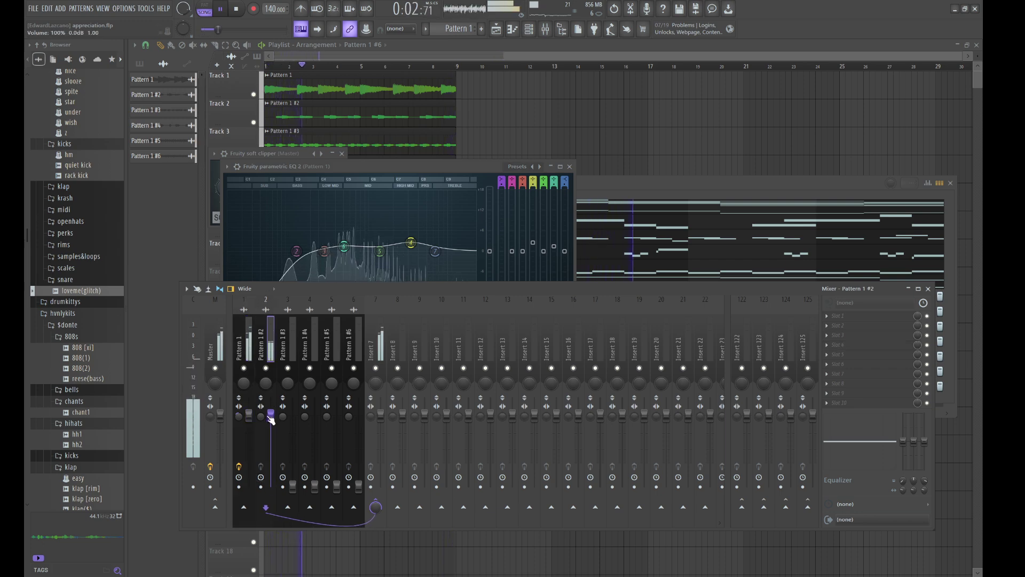
{"action": "left_click_drag", "start_coordinate": [261, 416], "coordinate": [260, 429]}
{"action": "left_click_drag", "start_coordinate": [266, 383], "coordinate": [265, 380]}
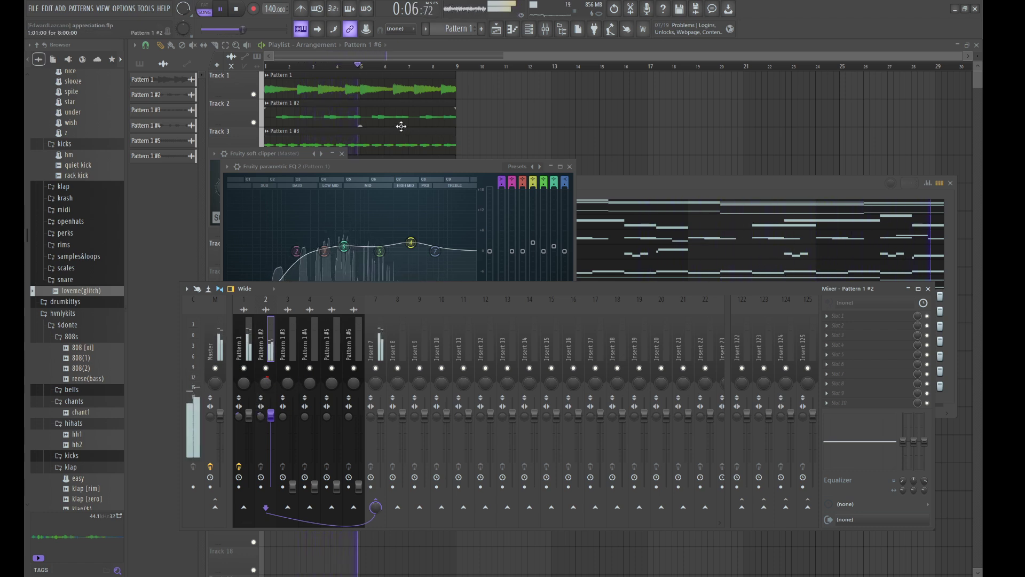
{"action": "left_click", "coordinate": [360, 122]}
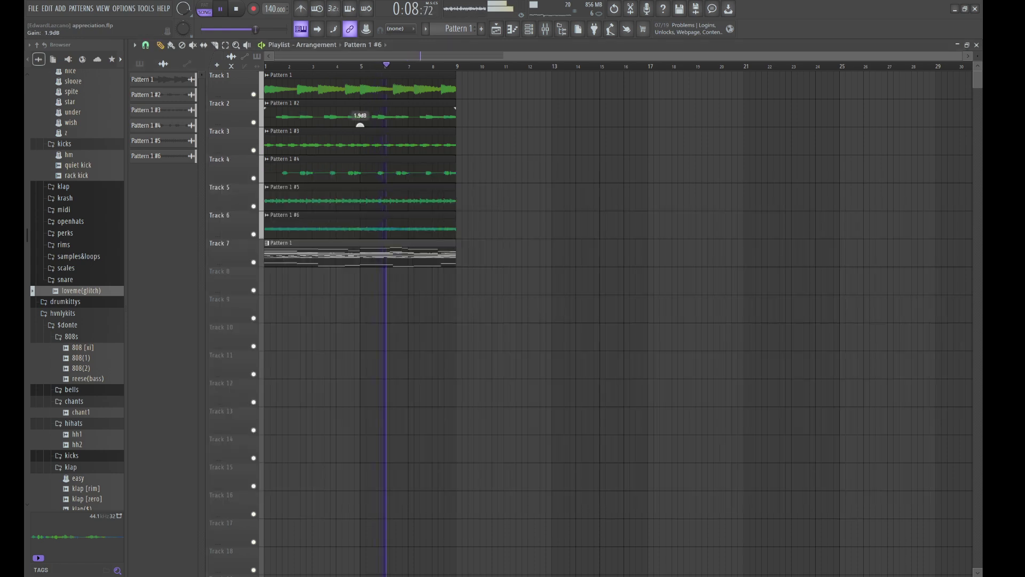
Step: Add Fruity parametric EQ 2 to Pattern 1 #2, cut the lows around 136 Hz and the highs, and slightly boost the mids
{"action": "left_click", "coordinate": [545, 29]}
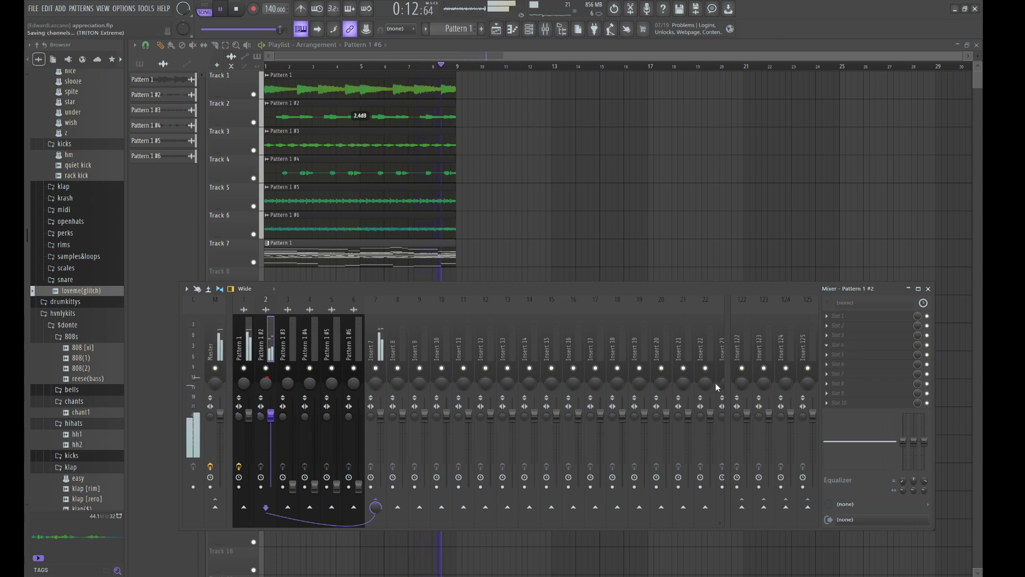
{"action": "left_click_drag", "start_coordinate": [193, 175], "coordinate": [242, 225]}
{"action": "left_click_drag", "start_coordinate": [330, 173], "coordinate": [323, 173]}
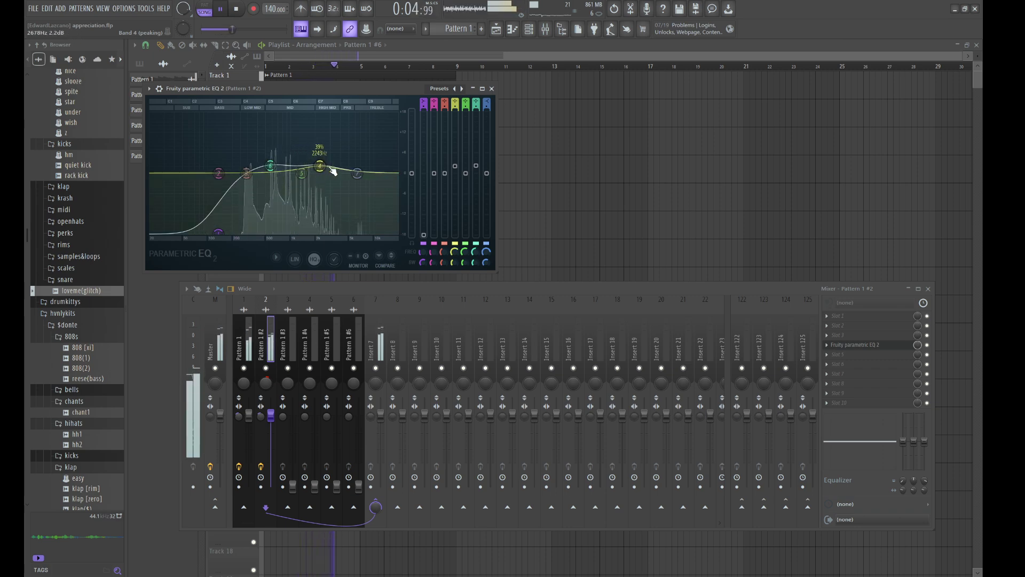
{"action": "left_click_drag", "start_coordinate": [367, 196], "coordinate": [363, 231]}
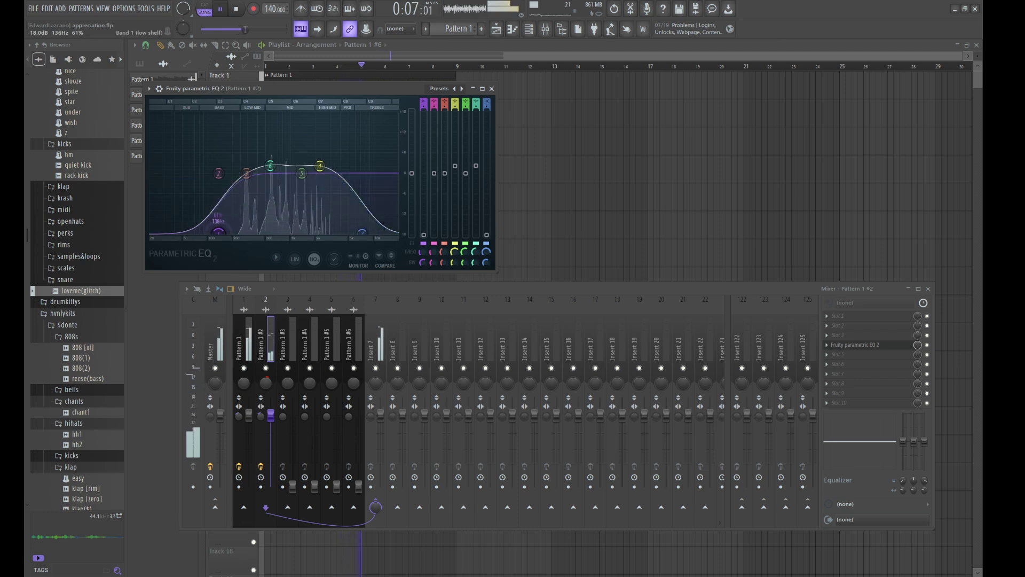
Step: Raise the Pattern 1 #3 mixer volume, pan it slightly, and set its playlist clip gain to 2.6 dB
{"action": "left_click", "coordinate": [284, 331]}
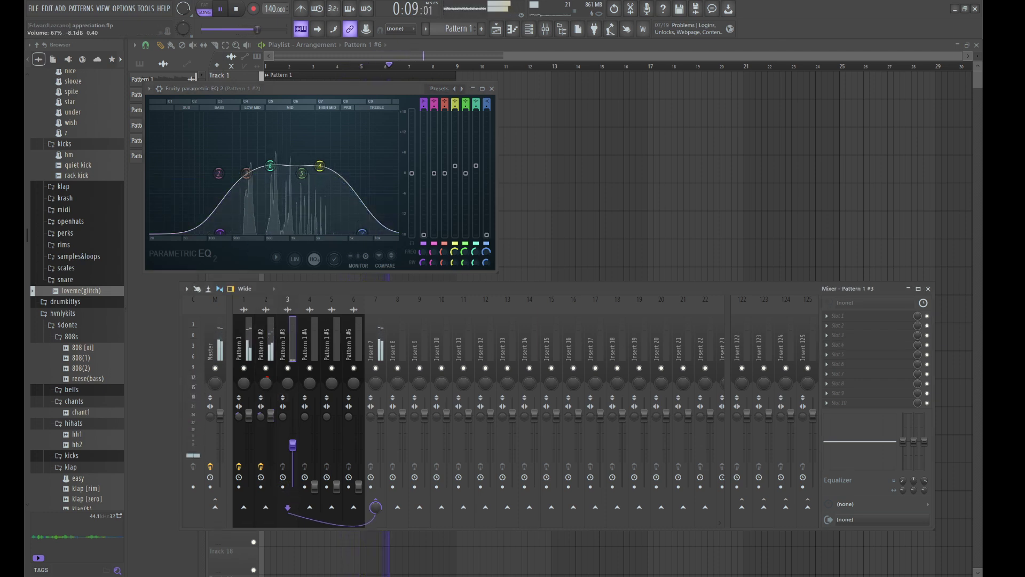
{"action": "left_click_drag", "start_coordinate": [293, 445], "coordinate": [294, 418]}
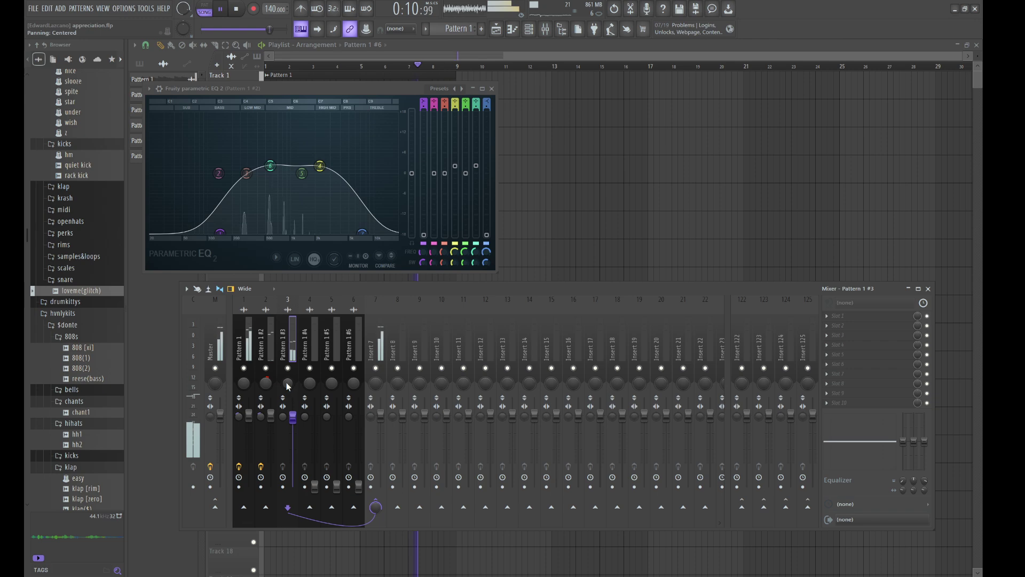
{"action": "key", "text": "F12"}
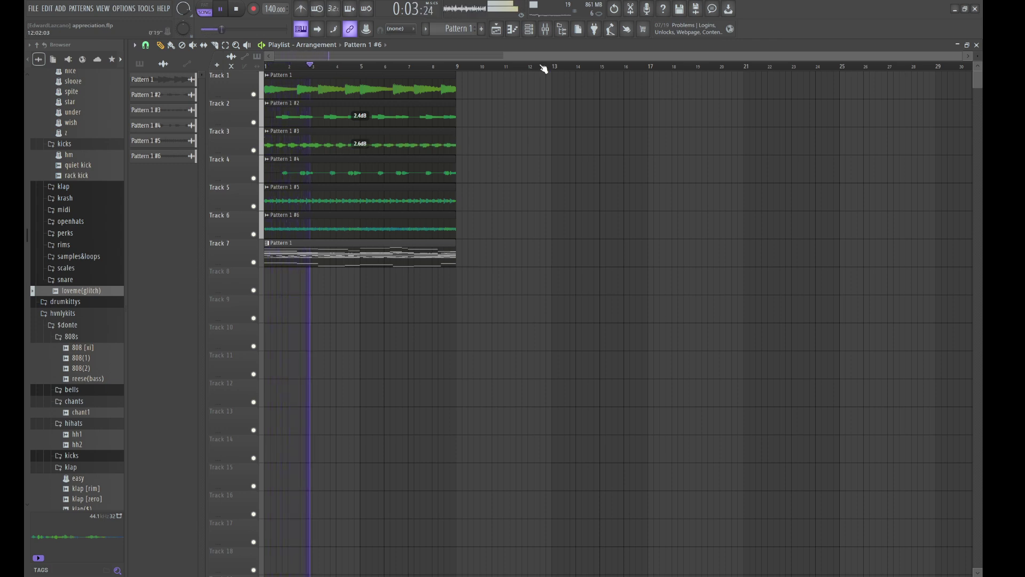
Step: Add Fruity parametric EQ 2 to Pattern 1 #3, cut the lows and highs, and slightly boost the low mids and high mids
{"action": "key", "text": "F9"}
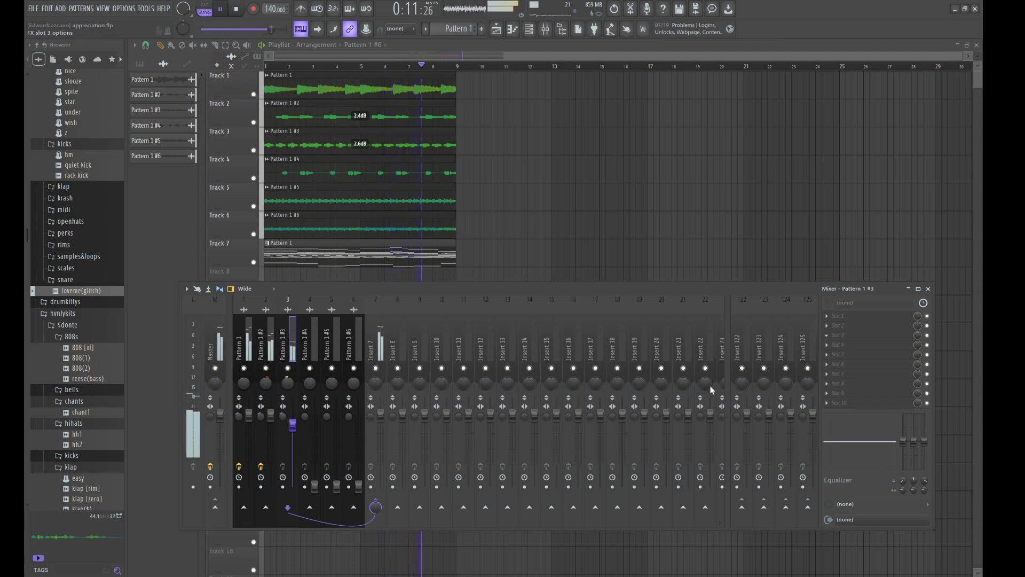
{"action": "left_click_drag", "start_coordinate": [201, 188], "coordinate": [204, 244]}
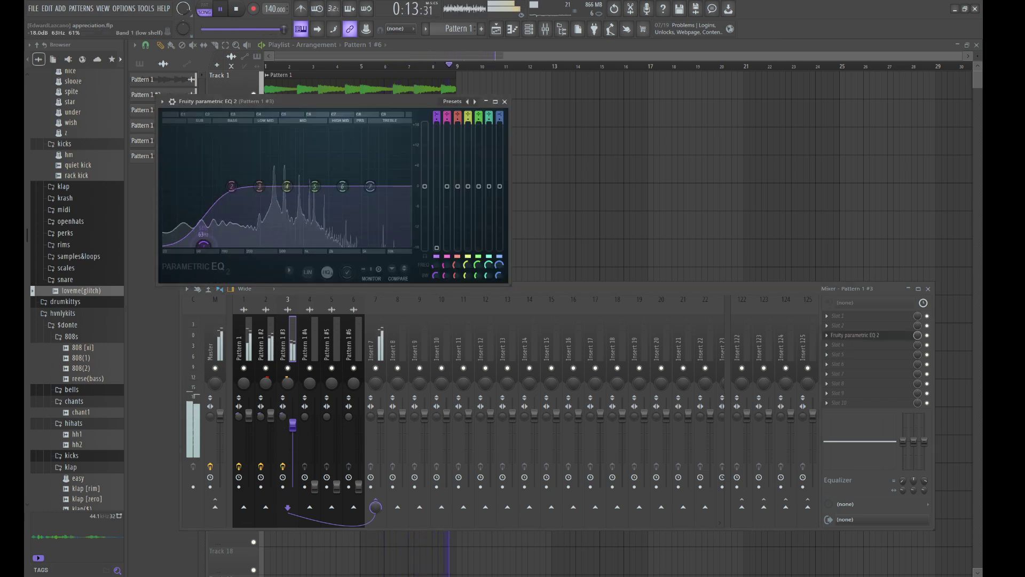
{"action": "left_click_drag", "start_coordinate": [342, 186], "coordinate": [382, 244]}
{"action": "left_click_drag", "start_coordinate": [209, 246], "coordinate": [214, 245]}
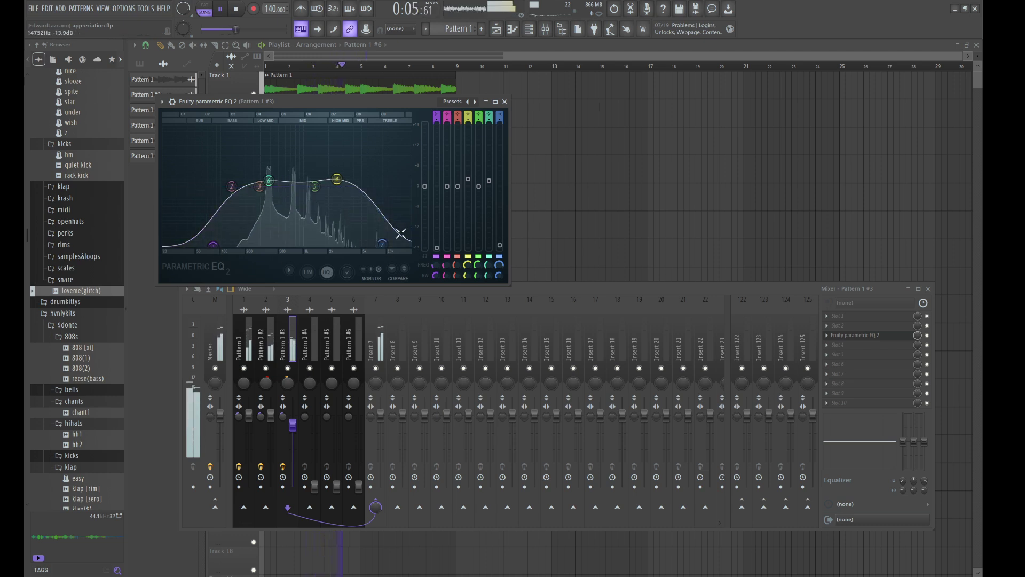
{"action": "left_click_drag", "start_coordinate": [383, 244], "coordinate": [371, 246]}
Step: Raise the Pattern 1 #4 mixer volume, widen its stereo separation, and set its playlist clip gain to 2.0 dB
{"action": "left_click", "coordinate": [304, 347]}
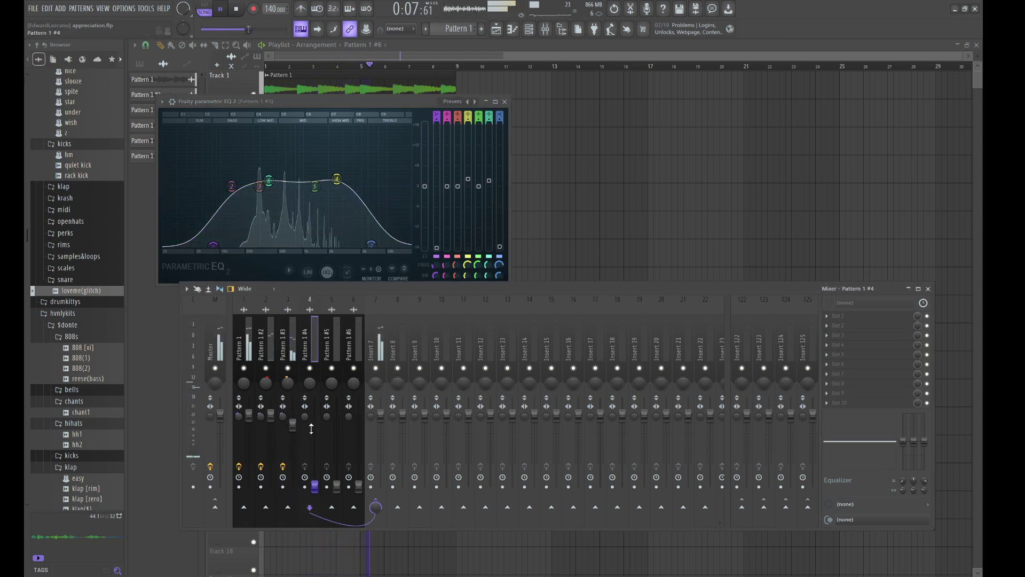
{"action": "left_click_drag", "start_coordinate": [314, 486], "coordinate": [315, 422]}
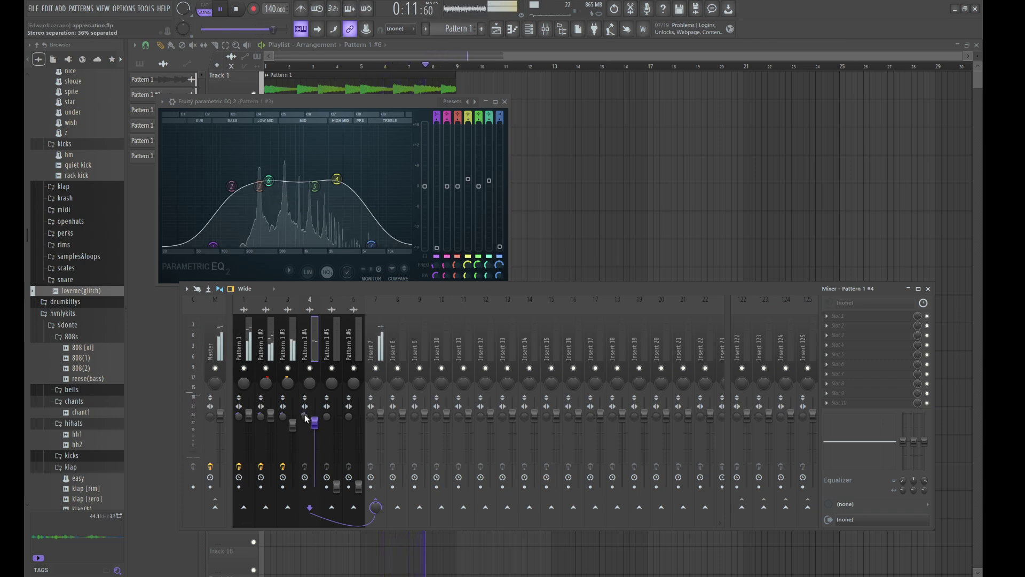
{"action": "left_click_drag", "start_coordinate": [314, 422], "coordinate": [316, 407]}
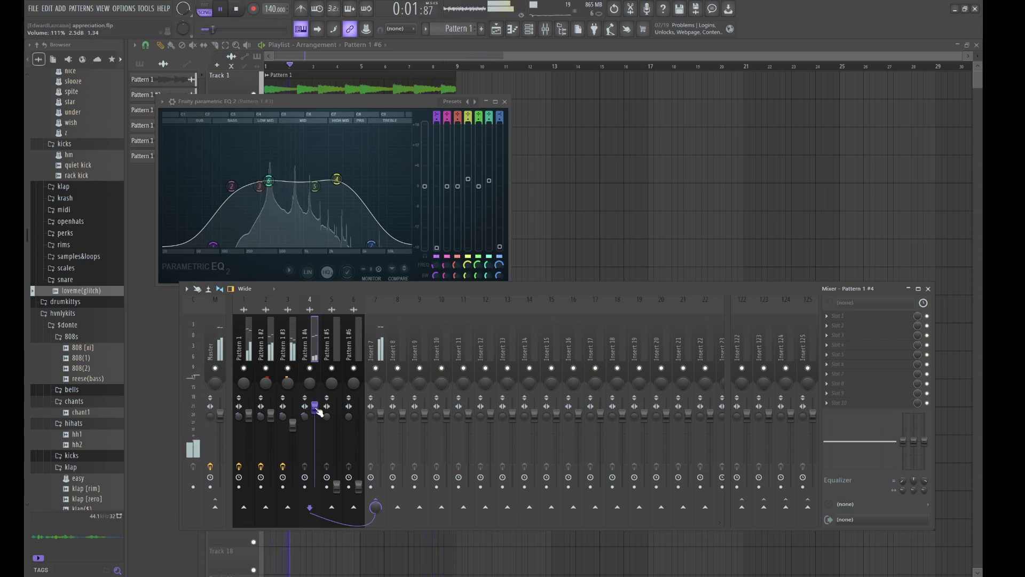
{"action": "right_click", "coordinate": [585, 212]}
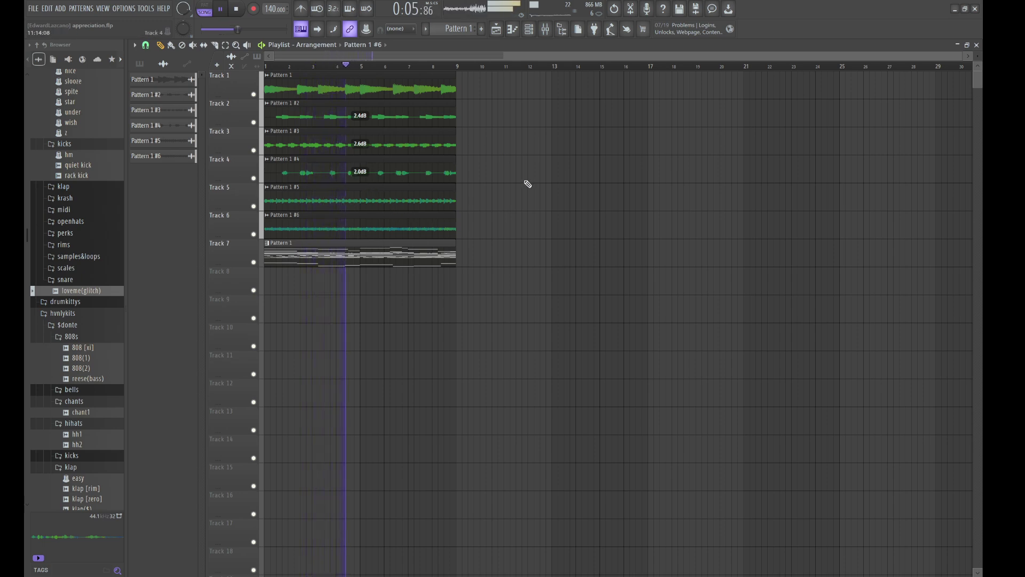
Step: Add Fruity parametric EQ 2 to Pattern 1 #4, cut the lows around 92 Hz and the highs, and slightly boost the low mids and high mids
{"action": "left_click", "coordinate": [545, 32]}
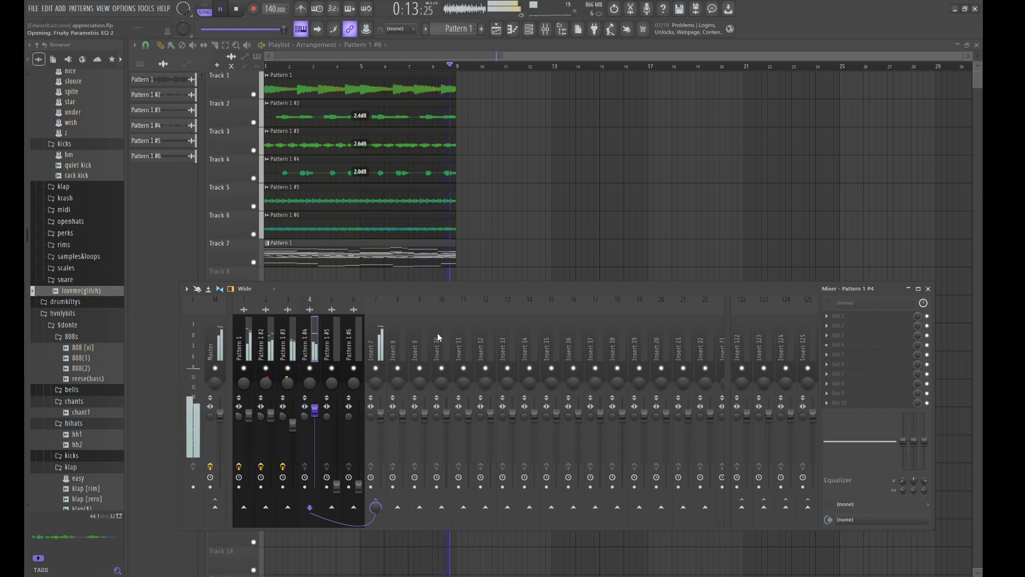
{"action": "left_click_drag", "start_coordinate": [241, 230], "coordinate": [247, 286]}
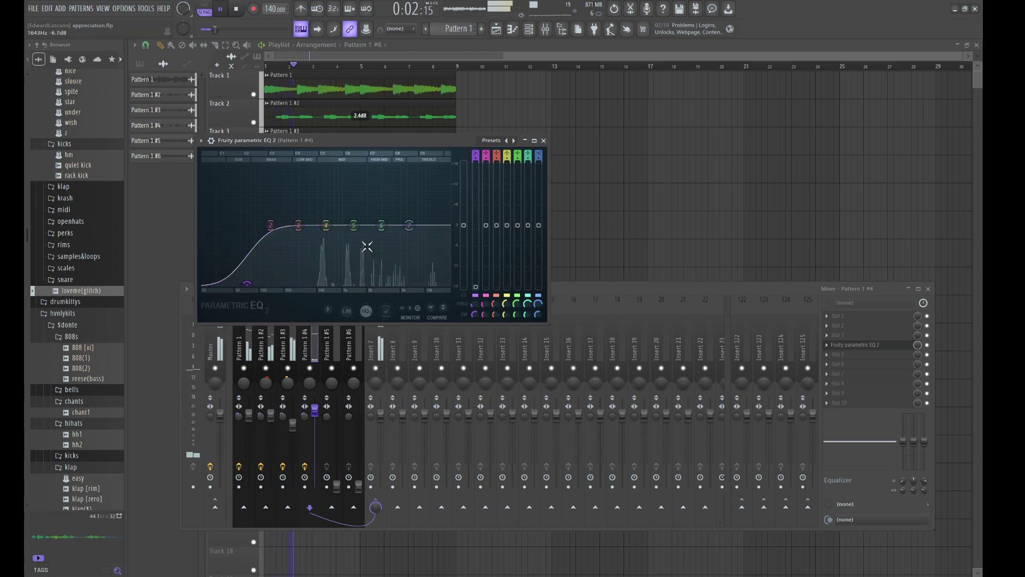
{"action": "left_click_drag", "start_coordinate": [381, 226], "coordinate": [429, 284]}
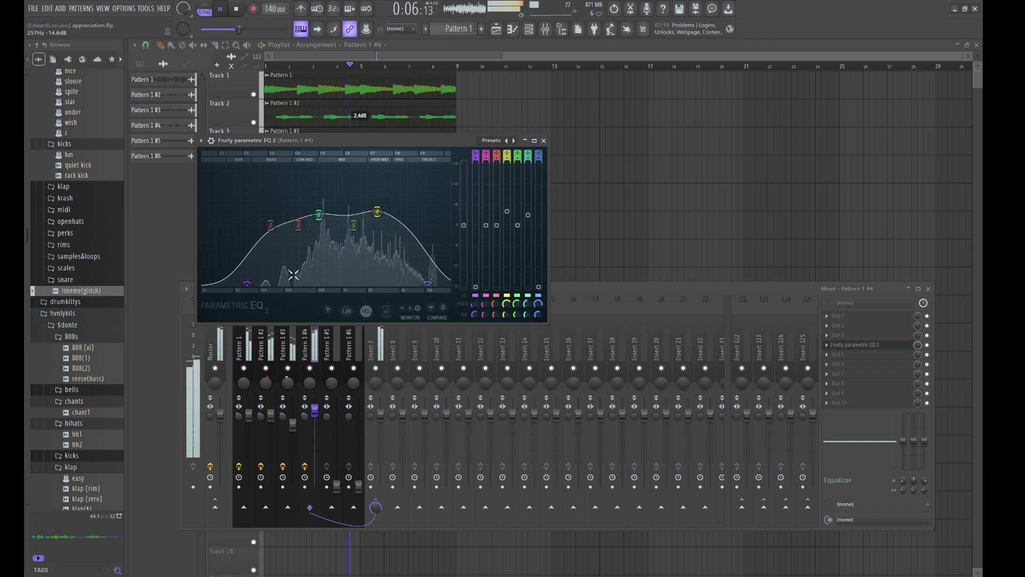
{"action": "left_click_drag", "start_coordinate": [247, 283], "coordinate": [258, 284]}
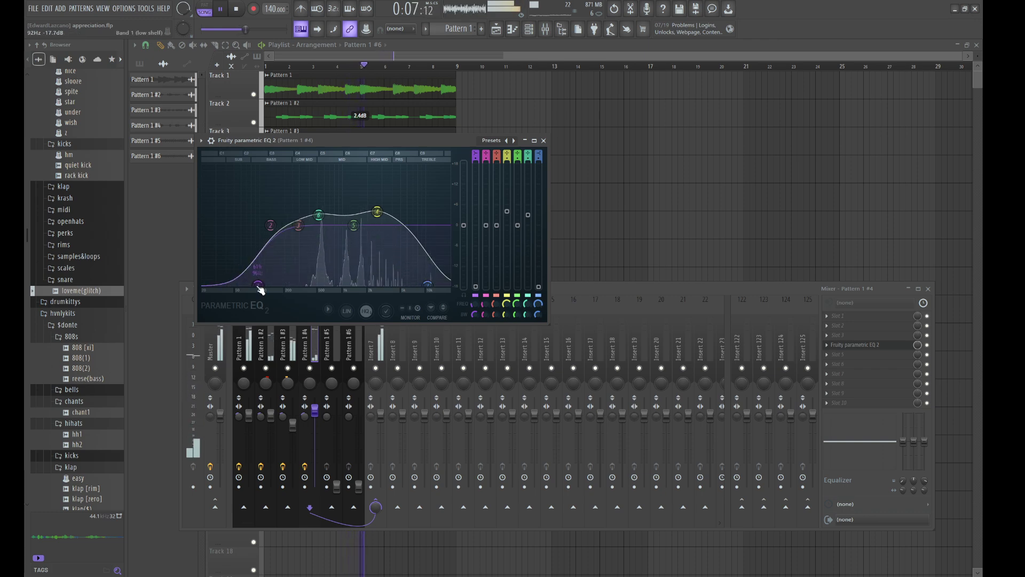
Step: Raise the Pattern 1 #5 volume and add Fruity parametric EQ 2, cutting lows and highs and slightly boosting the low mids and high mids
{"action": "left_click", "coordinate": [323, 407]}
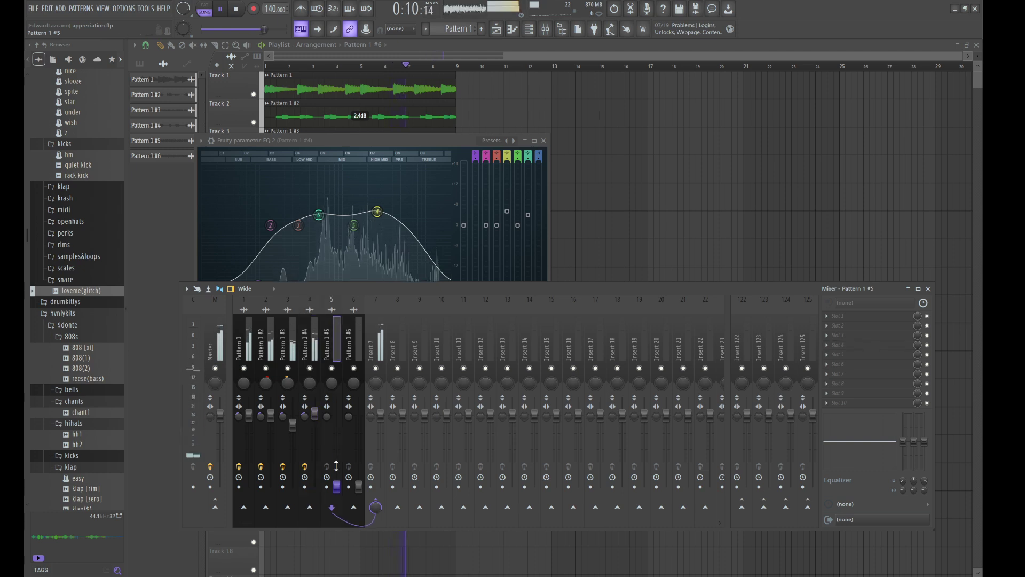
{"action": "left_click_drag", "start_coordinate": [336, 485], "coordinate": [337, 422]}
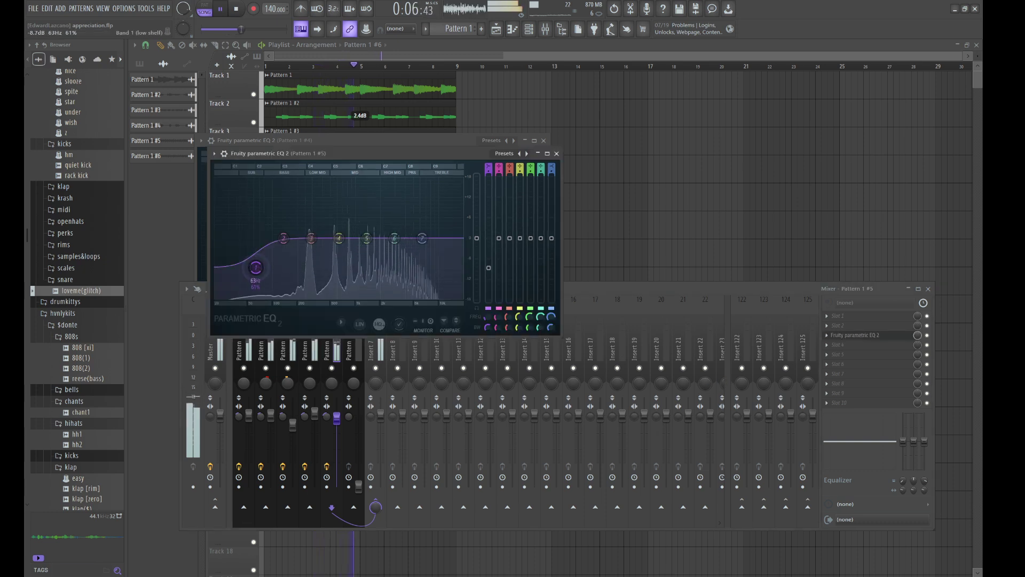
{"action": "left_click_drag", "start_coordinate": [393, 243], "coordinate": [433, 297]}
{"action": "left_click_drag", "start_coordinate": [264, 297], "coordinate": [276, 297]}
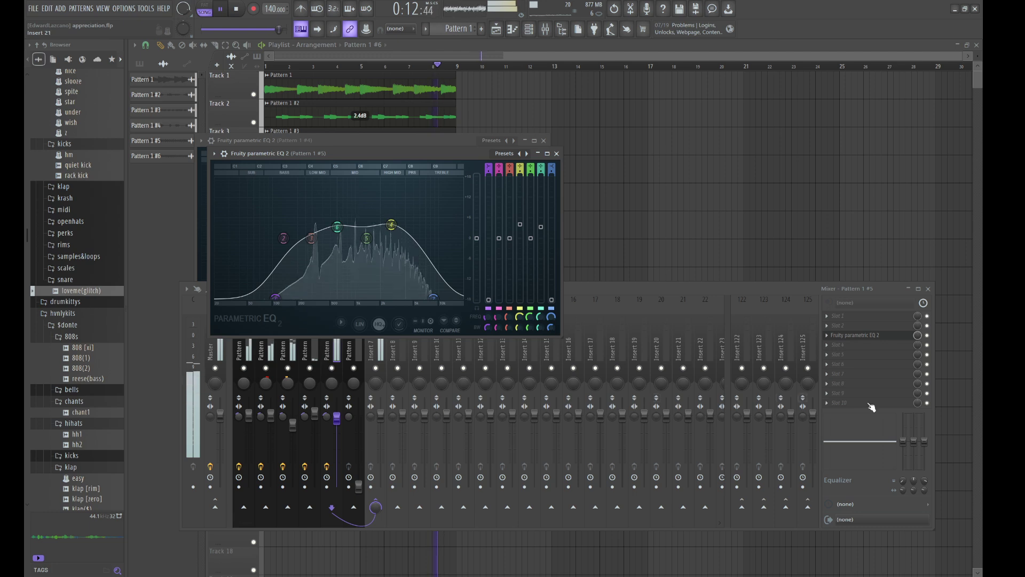
Step: Add Fruity PanOMatic to Pattern 1 #5 with the LFO modulating the panning at about 64% amount, and adjust its speed
{"action": "left_click", "coordinate": [847, 346]}
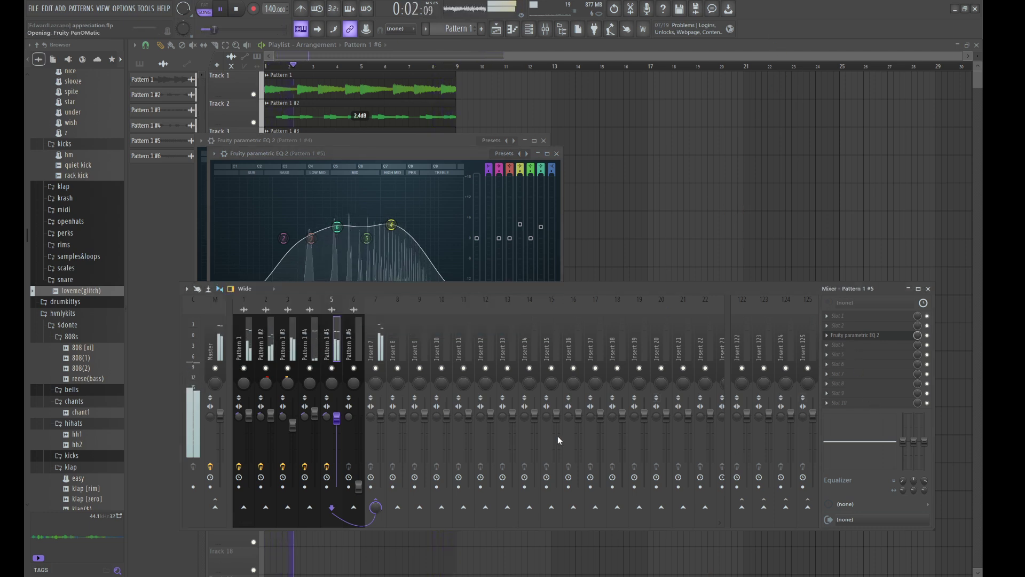
{"action": "left_click", "coordinate": [275, 237]}
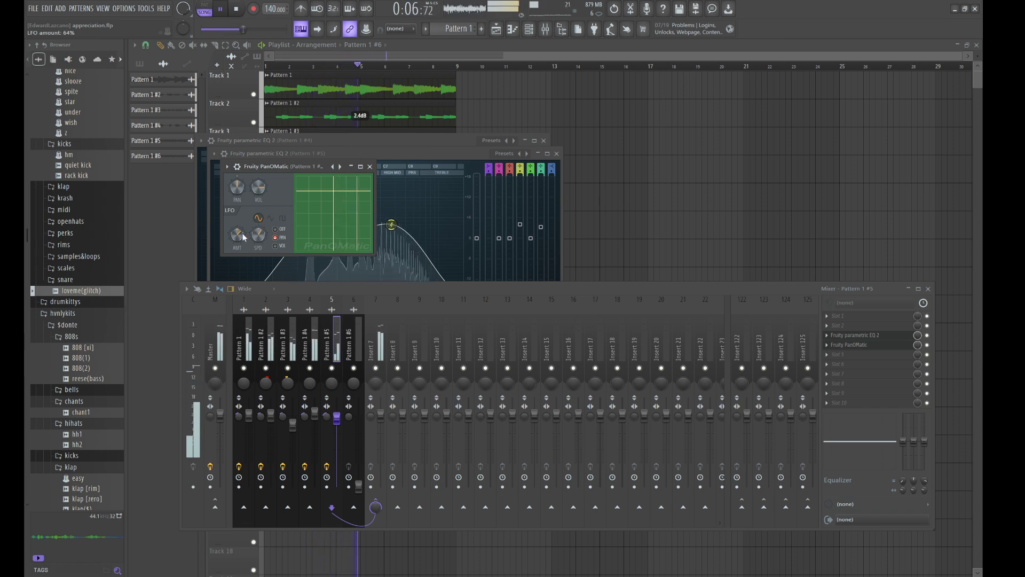
{"action": "left_click_drag", "start_coordinate": [260, 236], "coordinate": [260, 231]}
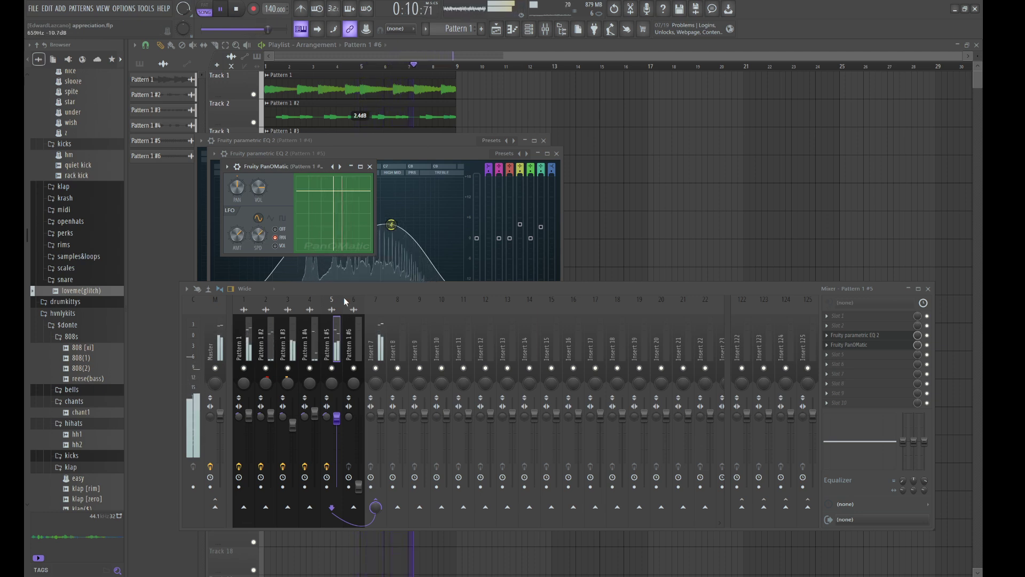
Step: Raise the Pattern 1 #6 volume and add Fruity parametric EQ 2, cutting lows and highs and slightly boosting the mids and high mids
{"action": "left_click", "coordinate": [349, 339]}
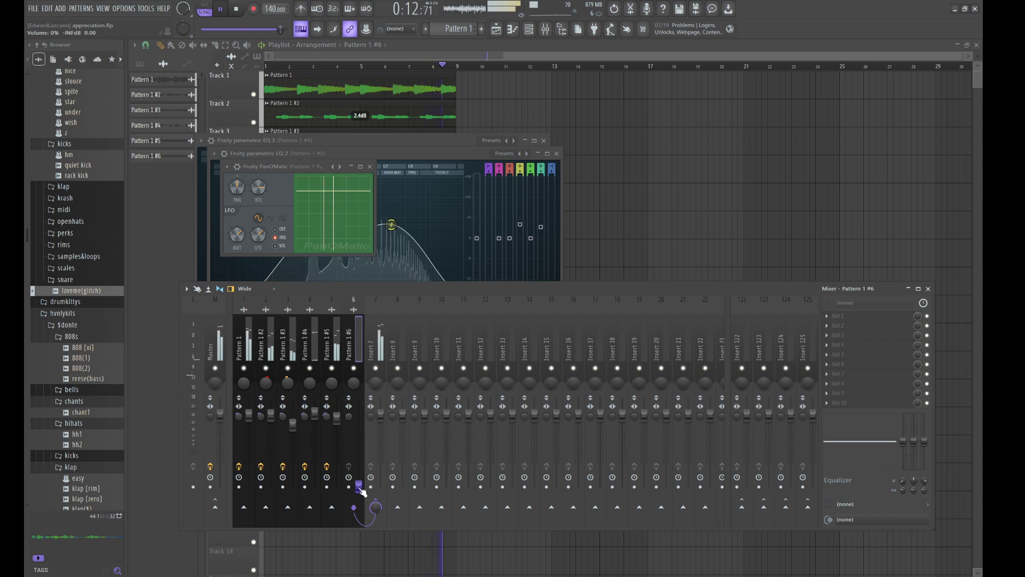
{"action": "left_click_drag", "start_coordinate": [360, 487], "coordinate": [360, 417]}
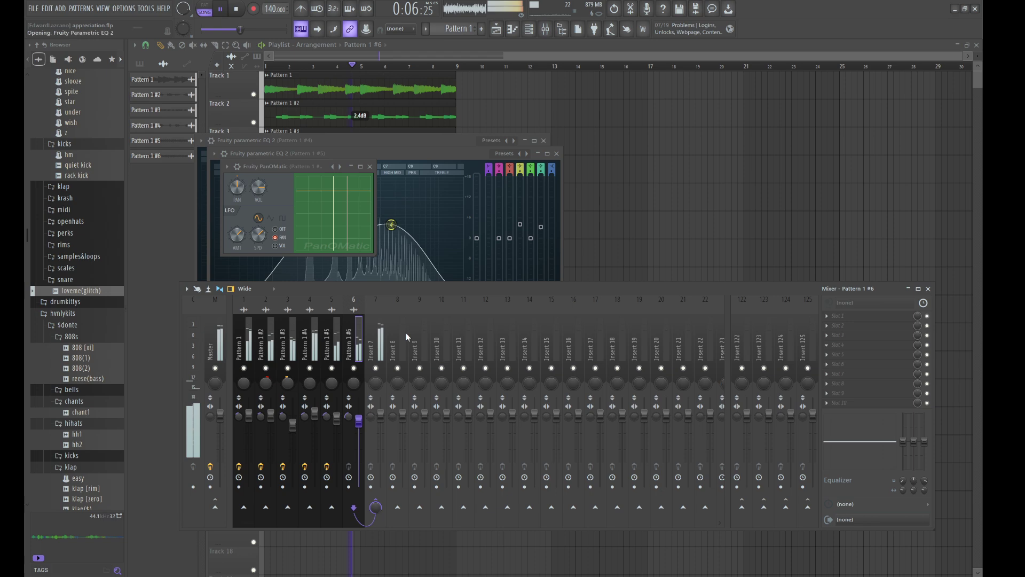
{"action": "left_click_drag", "start_coordinate": [191, 173], "coordinate": [228, 233]}
{"action": "left_click_drag", "start_coordinate": [330, 173], "coordinate": [396, 224]}
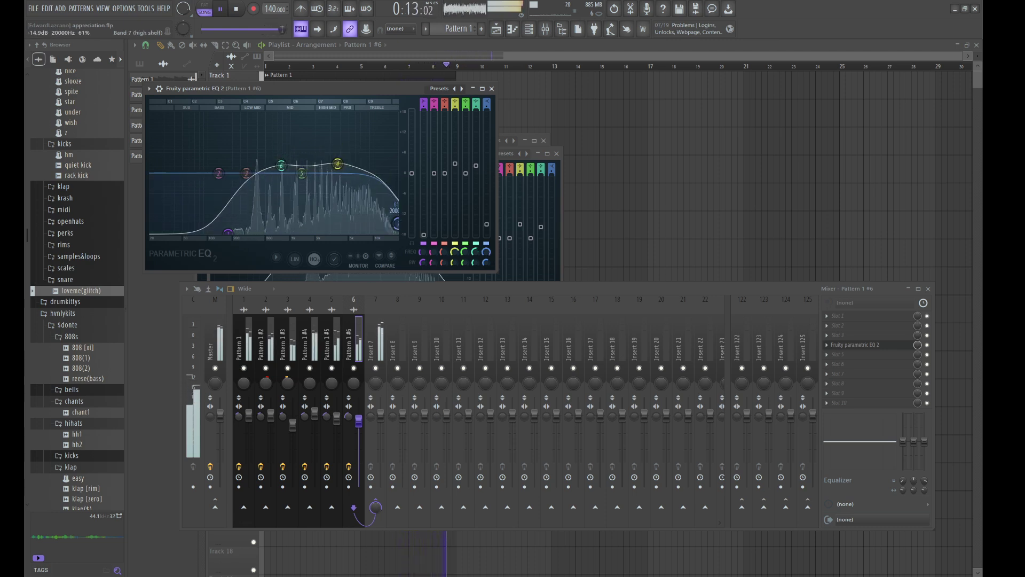
{"action": "left_click_drag", "start_coordinate": [228, 233], "coordinate": [232, 233]}
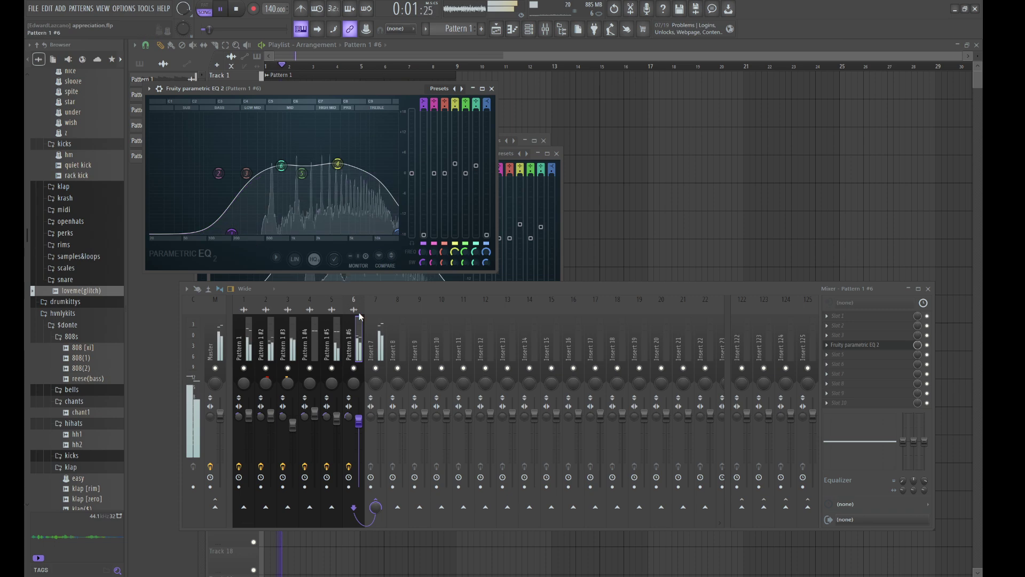
Step: Add the Pro-C 2 compressor to Insert 7, set the threshold to about -20 dB, and adjust the ratio and dry gain
{"action": "left_click", "coordinate": [367, 326]}
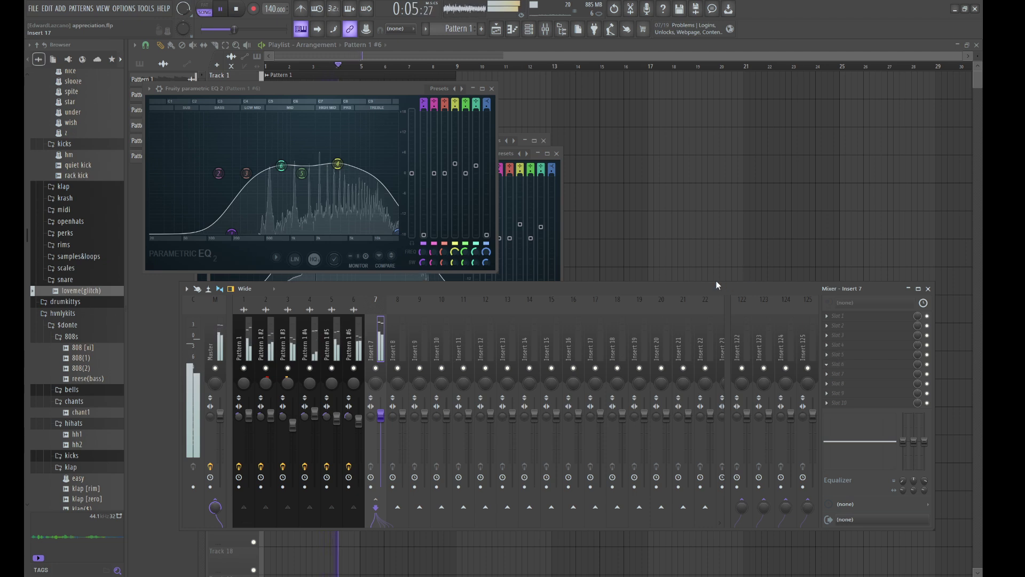
{"action": "key", "text": "ctrl+s"}
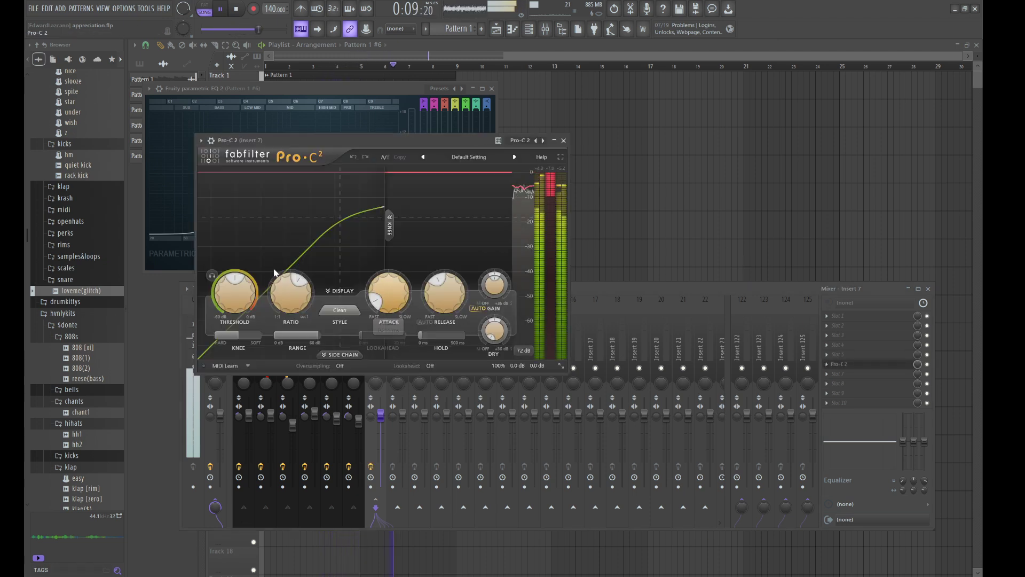
{"action": "left_click_drag", "start_coordinate": [239, 292], "coordinate": [295, 319]}
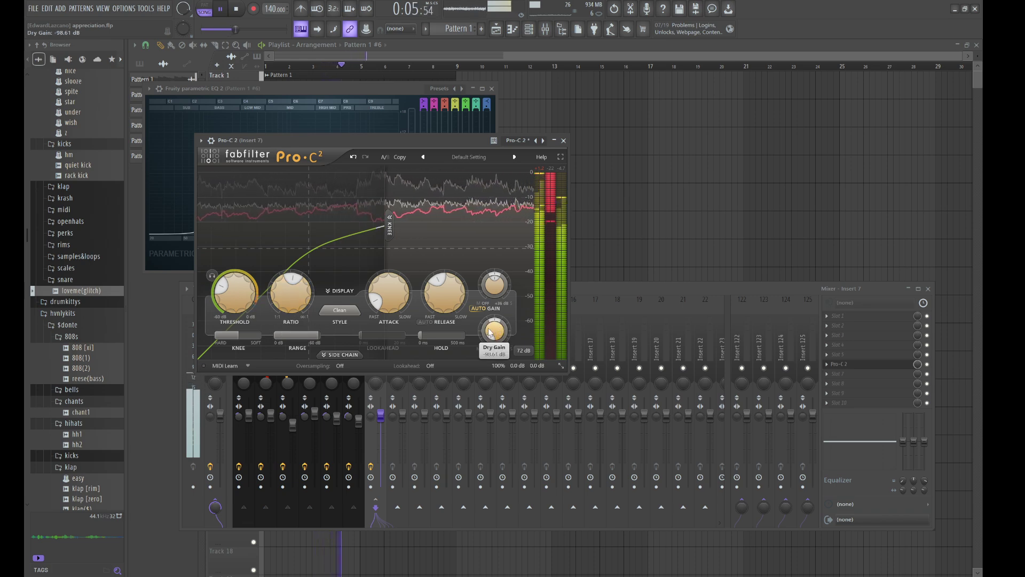
{"action": "left_click_drag", "start_coordinate": [484, 322], "coordinate": [470, 273]}
{"action": "left_click_drag", "start_coordinate": [239, 298], "coordinate": [235, 267]}
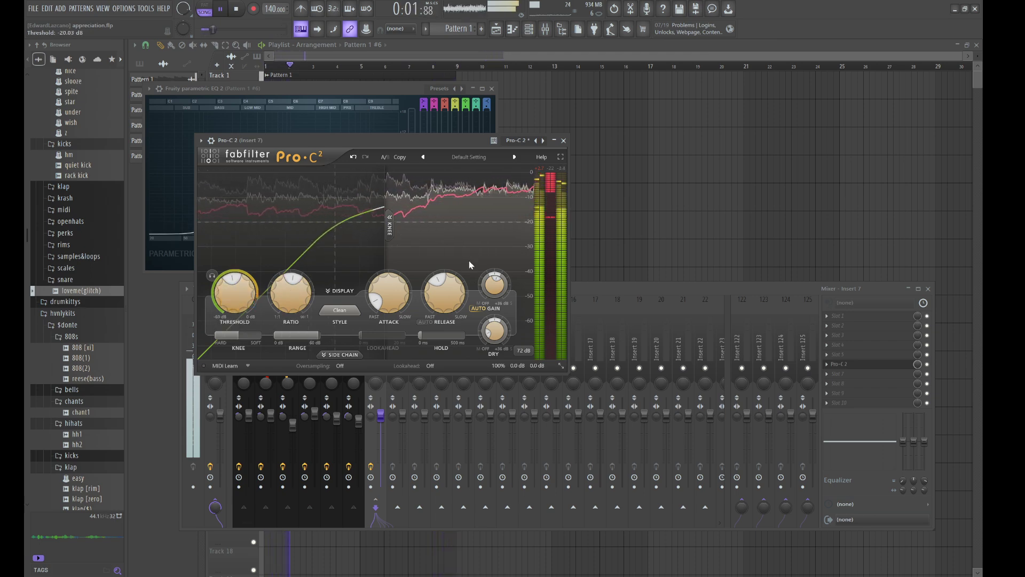
Step: Close the open compressor, EQ and PanOMatic windows, and select the Insert 7 mixer track
{"action": "left_click", "coordinate": [564, 141]}
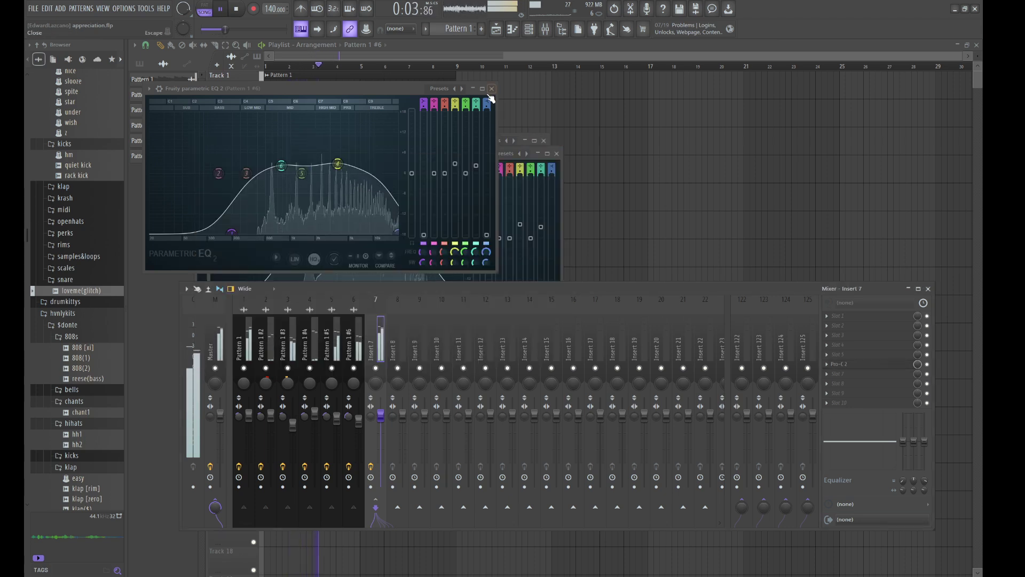
{"action": "left_click", "coordinate": [492, 89]}
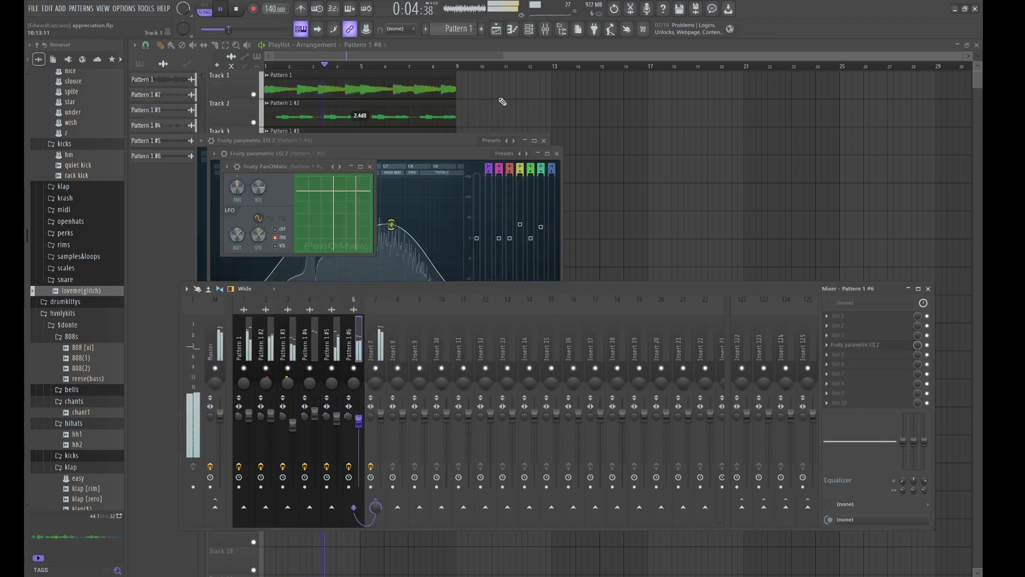
{"action": "left_click", "coordinate": [544, 142]}
{"action": "left_click", "coordinate": [372, 168]}
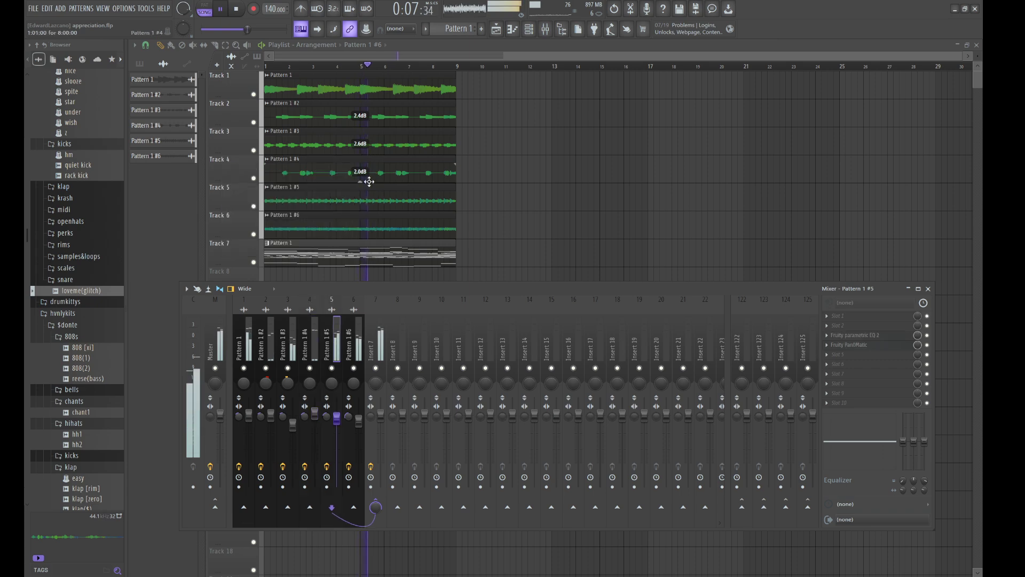
{"action": "left_click", "coordinate": [359, 331]}
{"action": "left_click", "coordinate": [373, 355]}
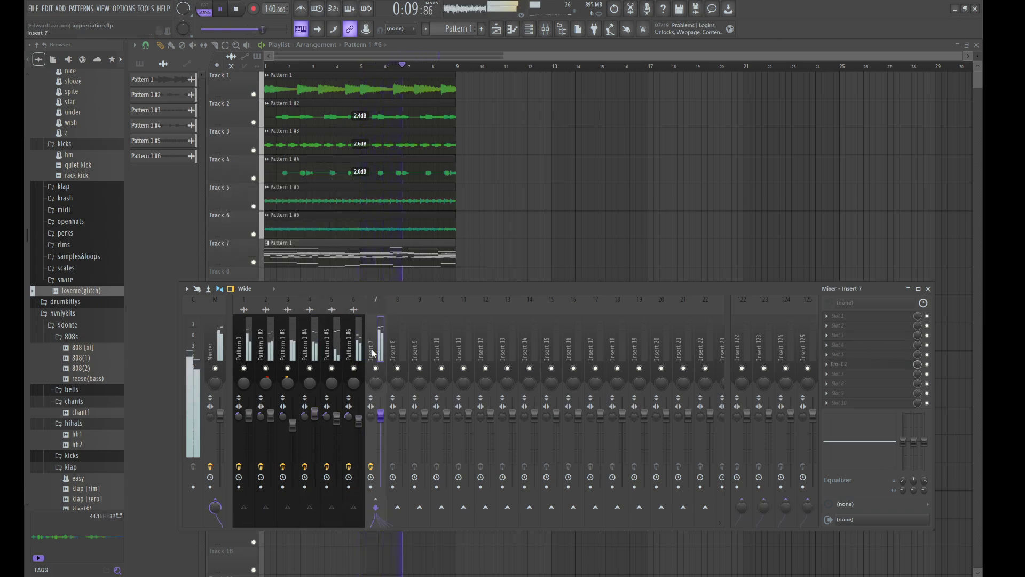
Step: Add the klap [rim] sample as a new channel in the channel rack and delete the TRITON Extreme channel
{"action": "key", "text": "F9"}
{"action": "left_click", "coordinate": [534, 33]}
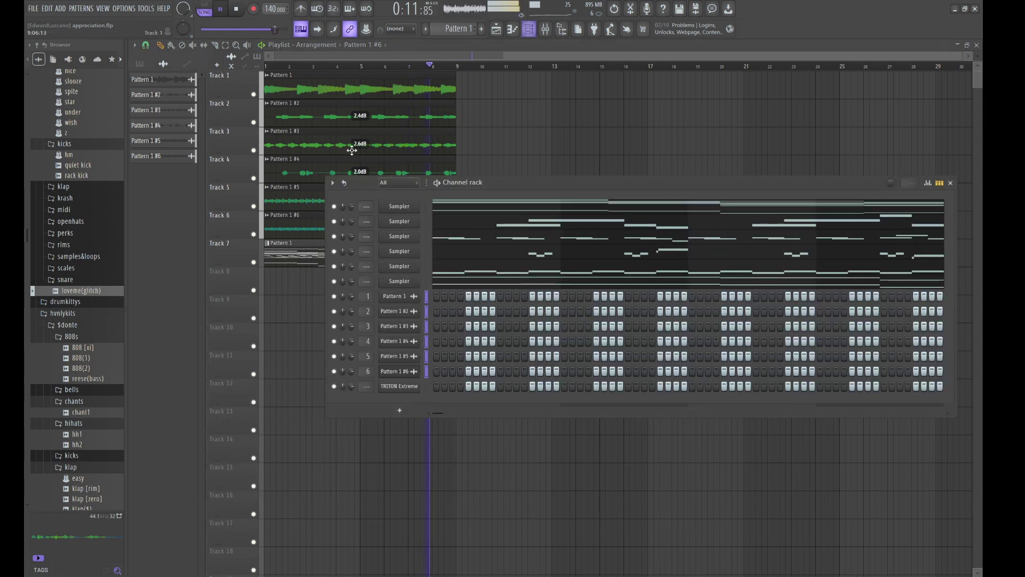
{"action": "left_click_drag", "start_coordinate": [92, 490], "coordinate": [411, 407]}
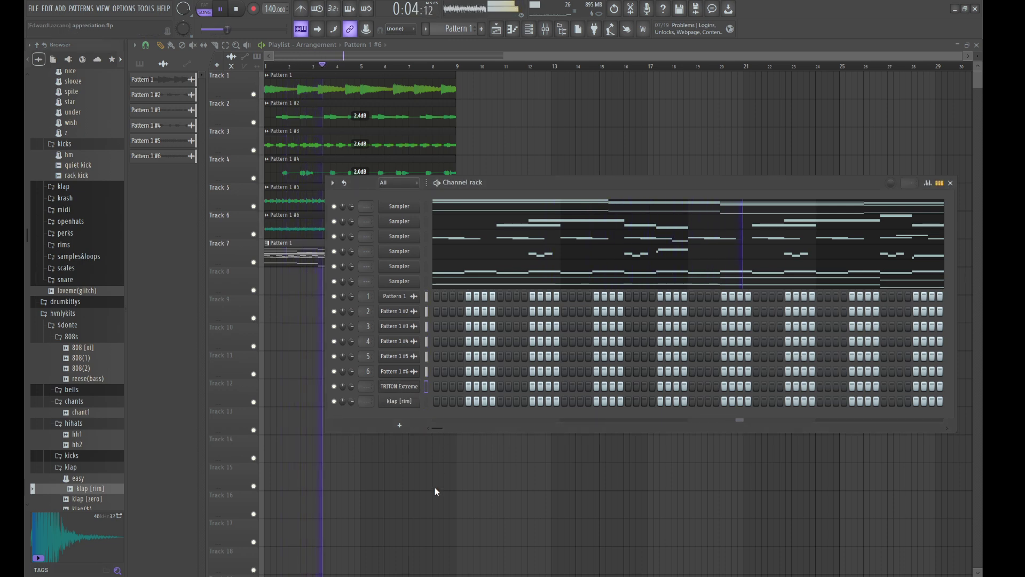
{"action": "key", "text": "alt+Delete"}
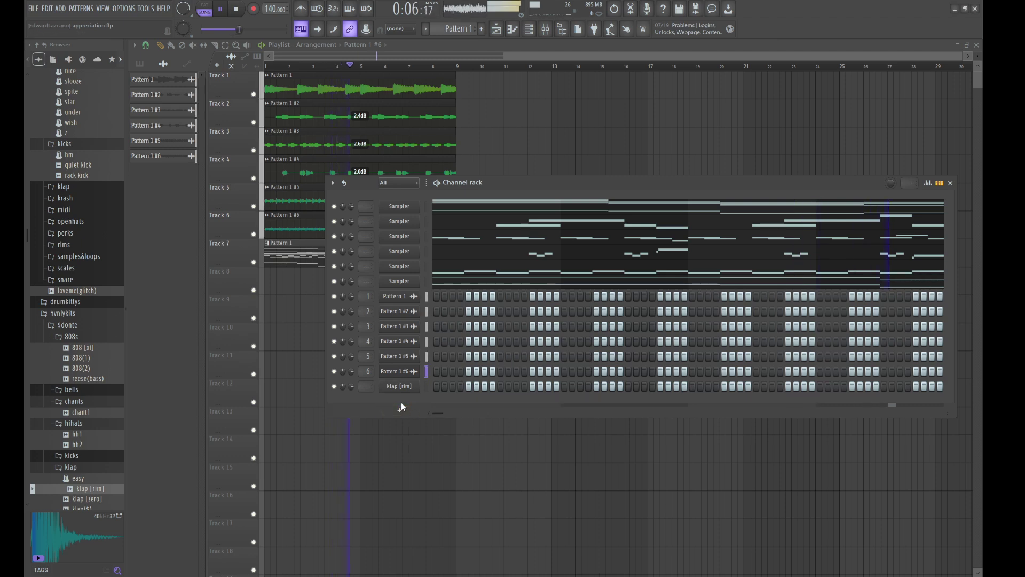
Step: Place klap [rim] hits on steps 9, 25, 41 and 55, and open the channel's piano roll
{"action": "left_click", "coordinate": [393, 386]}
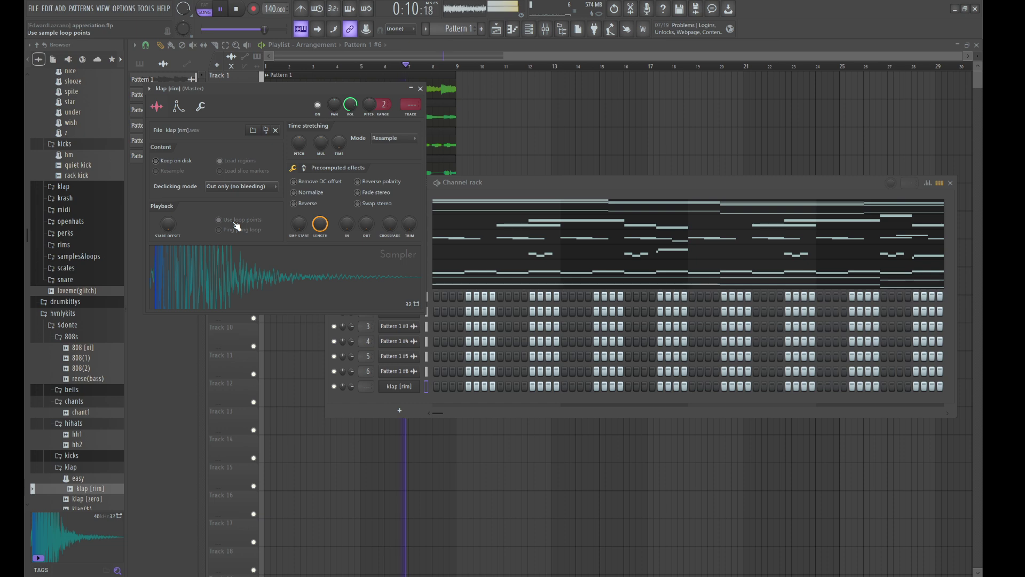
{"action": "left_click", "coordinate": [501, 386]}
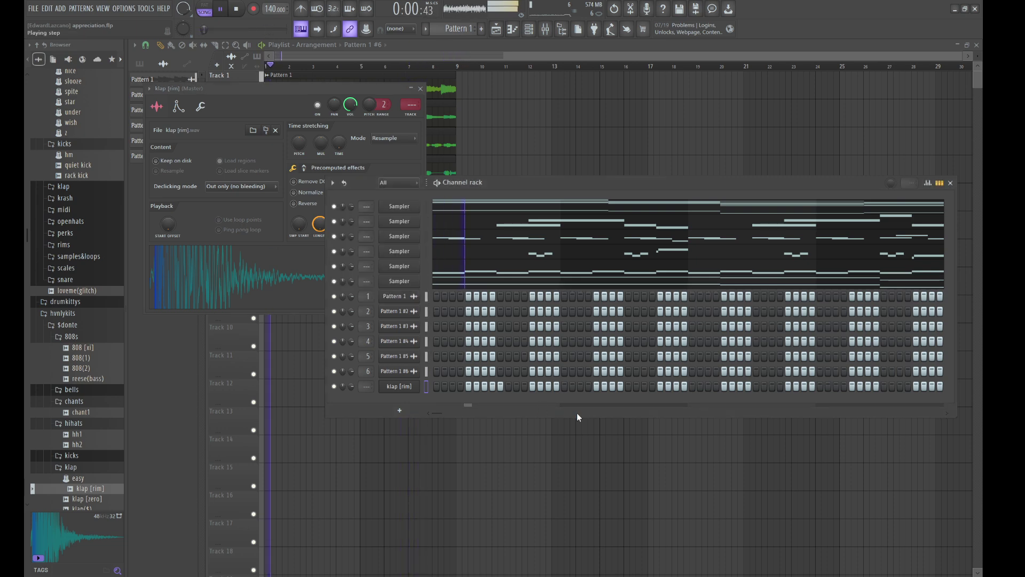
{"action": "left_click", "coordinate": [630, 386]}
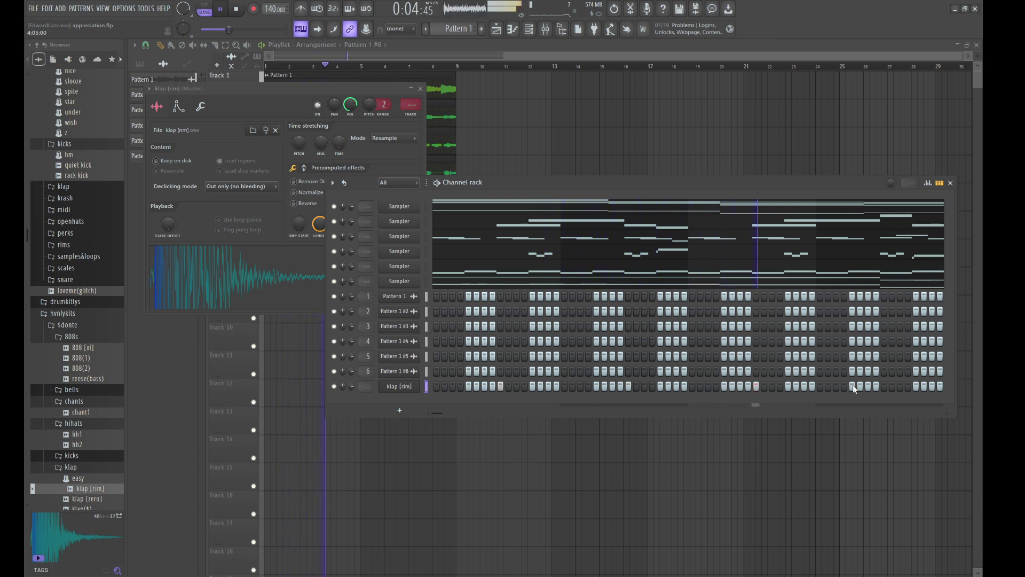
{"action": "left_click", "coordinate": [870, 386]}
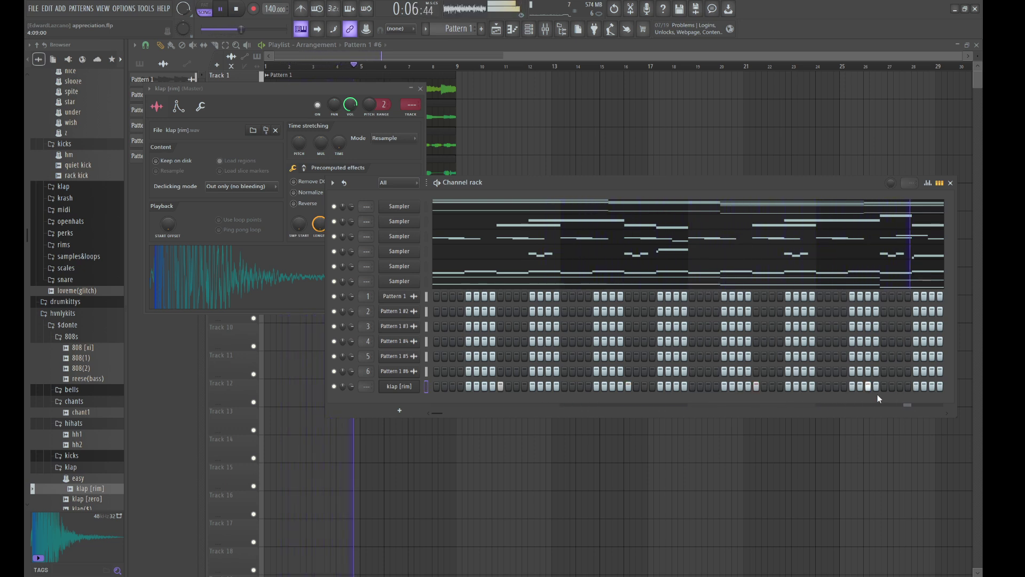
{"action": "key", "text": "space"}
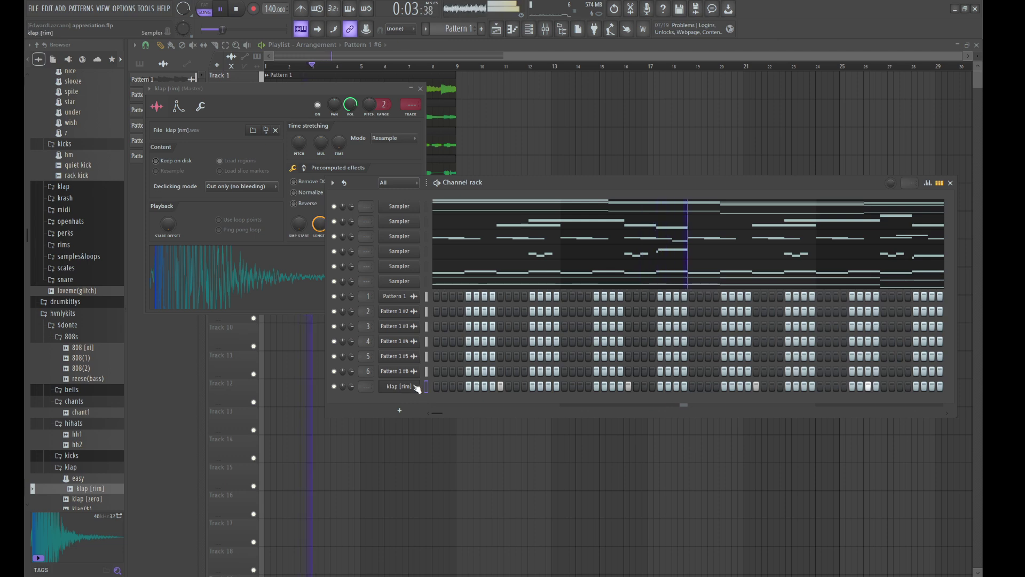
{"action": "key", "text": "F7"}
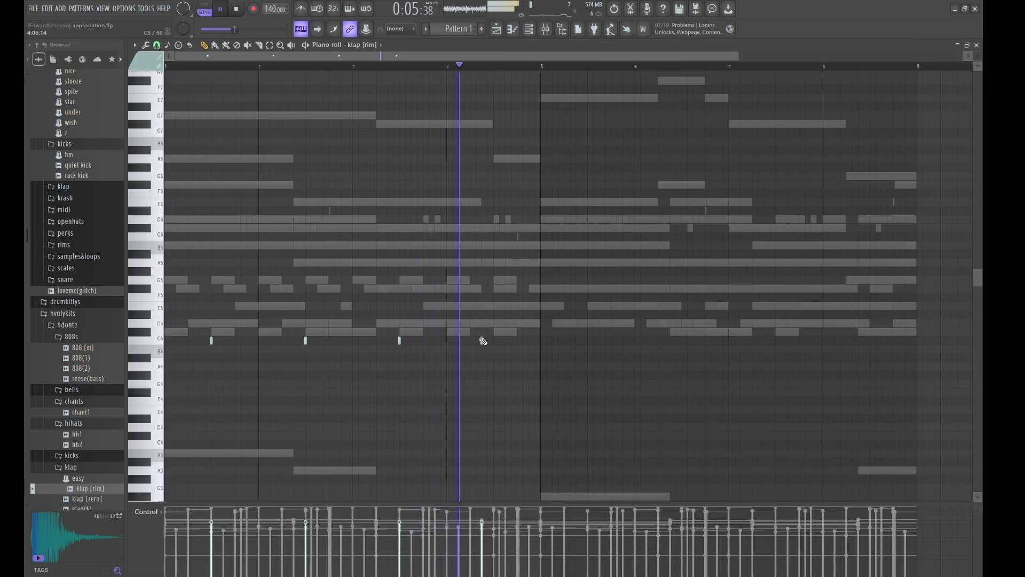
Step: Add two klap [rim] hits at the end of bar 4, on steps 59 and 61, in the piano roll
{"action": "left_click", "coordinate": [482, 340]}
{"action": "right_click", "coordinate": [495, 340]}
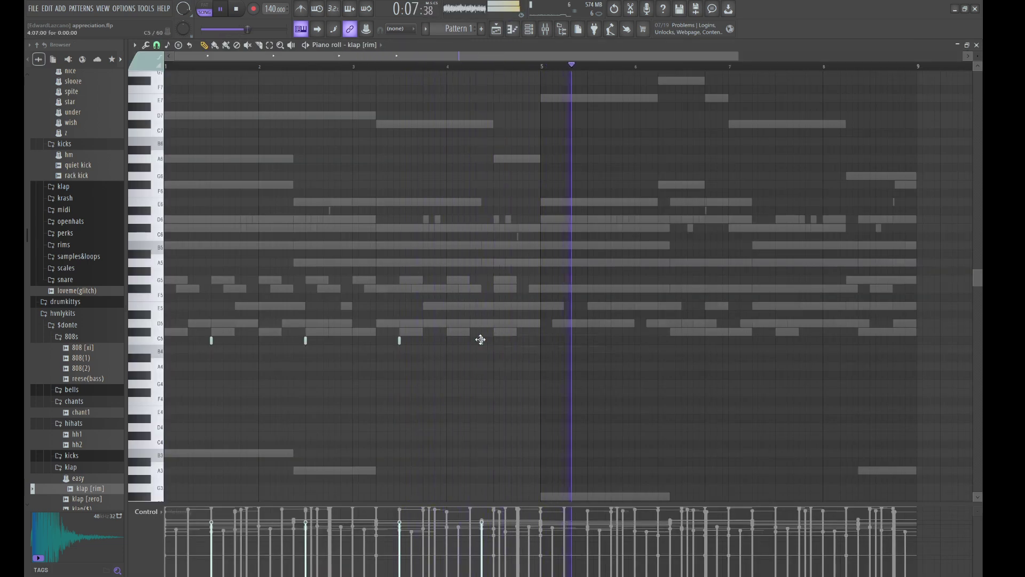
{"action": "key", "text": "space"}
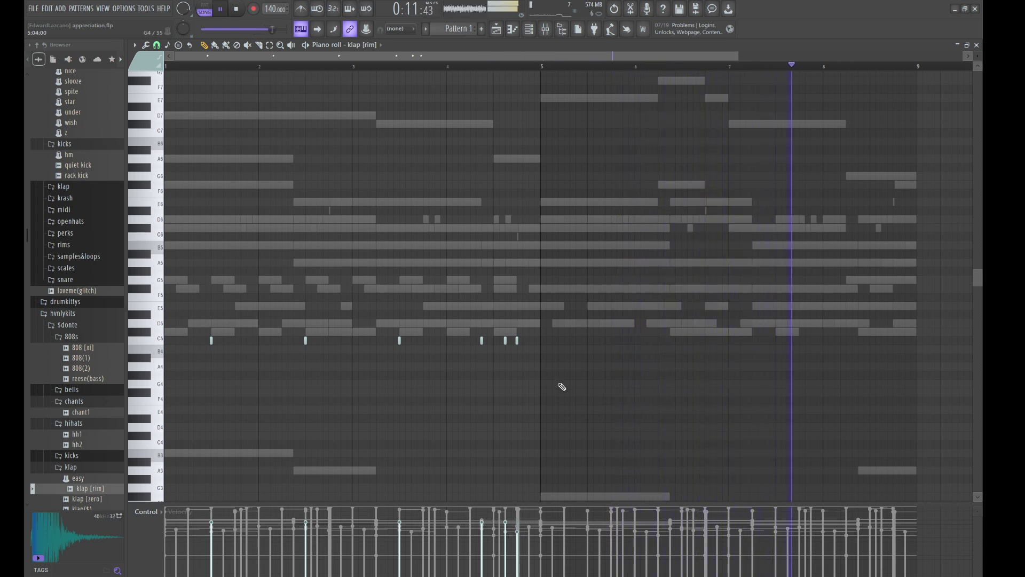
Step: Duplicate the clap notes into bars 5 to 8 on C5, and add a softer extra hit between the last two claps
{"action": "key", "text": "ctrl+b"}
{"action": "key", "text": "shift+Up"}
{"action": "key", "text": "shift+Up"}
{"action": "key", "text": "shift+Down"}
{"action": "key", "text": "shift+Right"}
{"action": "key", "text": "shift+Right"}
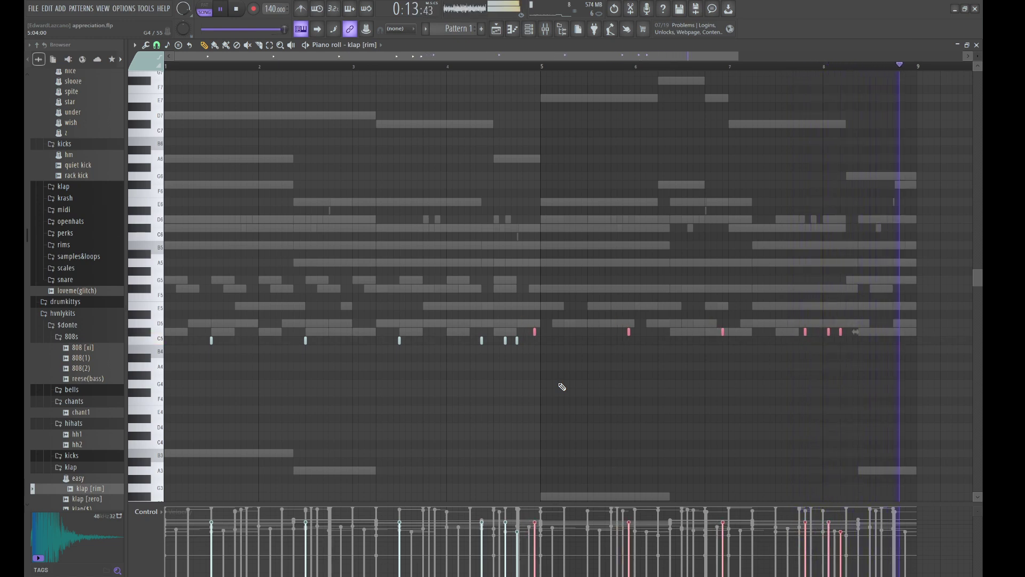
{"action": "key", "text": "shift+Down"}
{"action": "key", "text": "shift+Right"}
{"action": "key", "text": "shift+Right"}
{"action": "key", "text": "shift+Down"}
{"action": "key", "text": "shift+Down"}
{"action": "key", "text": "shift+Right"}
{"action": "key", "text": "shift+Right"}
{"action": "key", "text": "shift+Up"}
{"action": "key", "text": "shift+Up"}
{"action": "key", "text": "shift+Right"}
{"action": "key", "text": "shift+Right"}
{"action": "key", "text": "Right"}
{"action": "key", "text": "Right"}
{"action": "key", "text": "Right"}
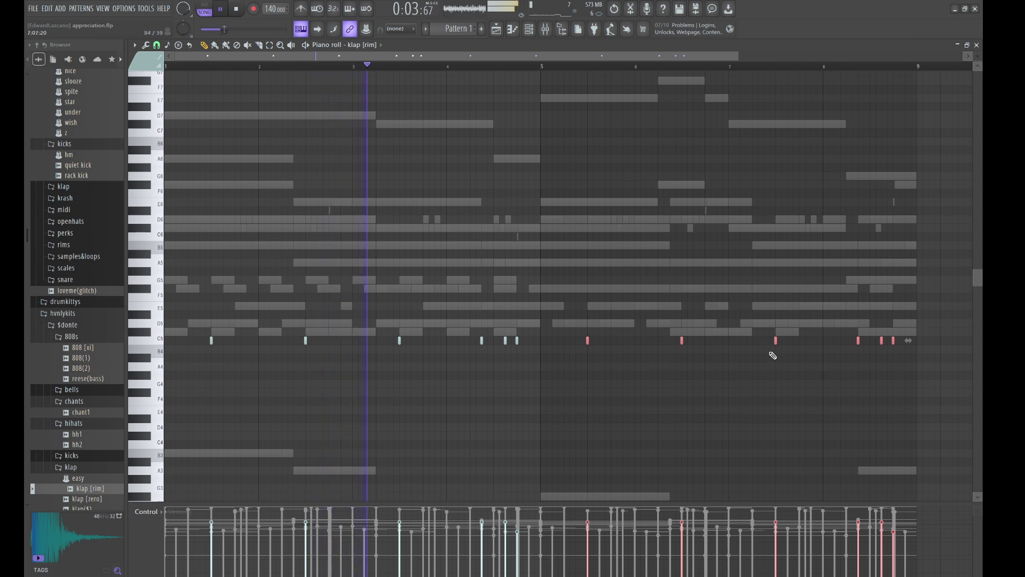
{"action": "key", "text": "ctrl+d"}
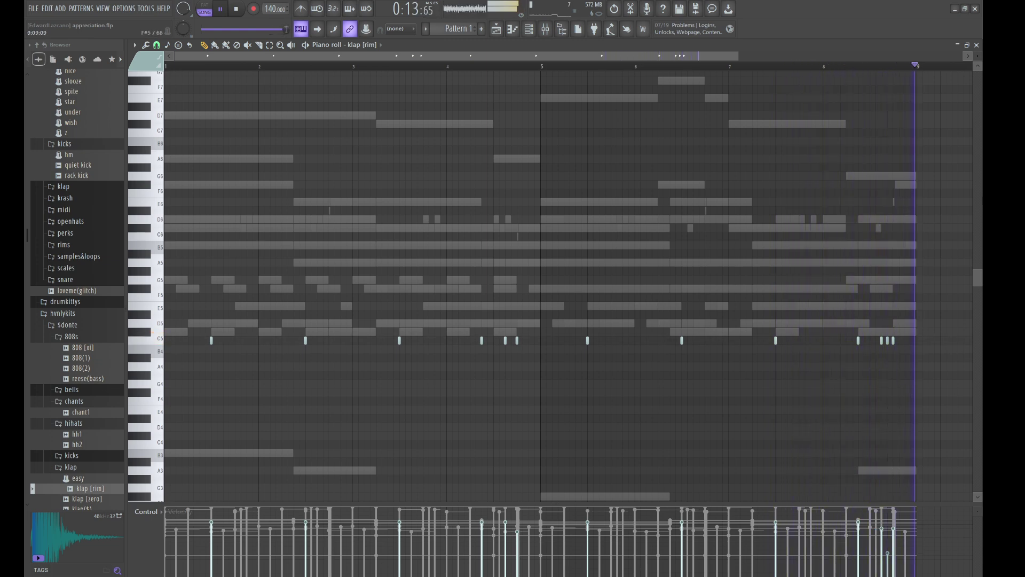
Step: Bring up the channel rack and add the hh2 hi-hat sample as a new channel
{"action": "left_click", "coordinate": [545, 30]}
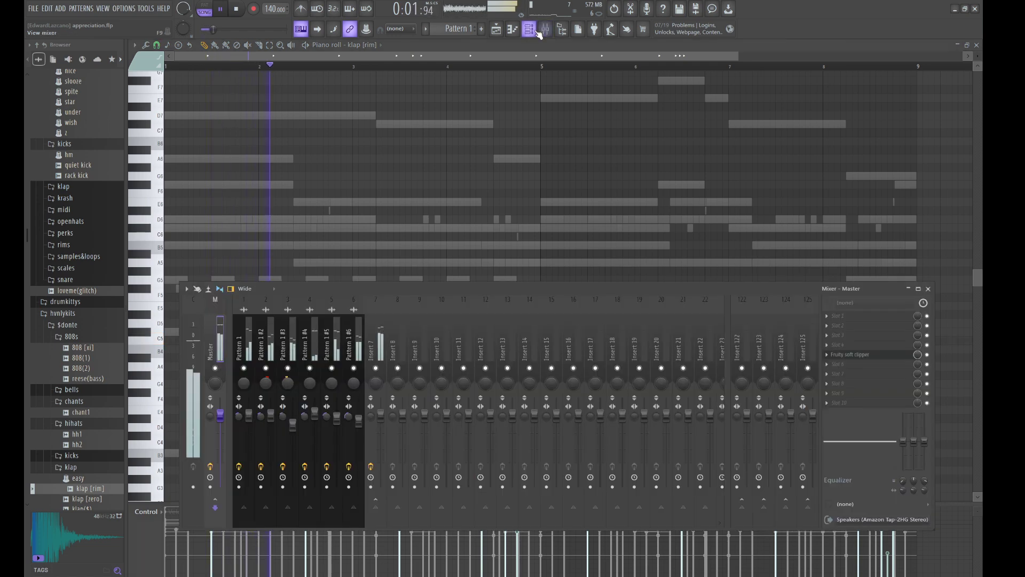
{"action": "left_click", "coordinate": [530, 30]}
{"action": "left_click", "coordinate": [578, 102]}
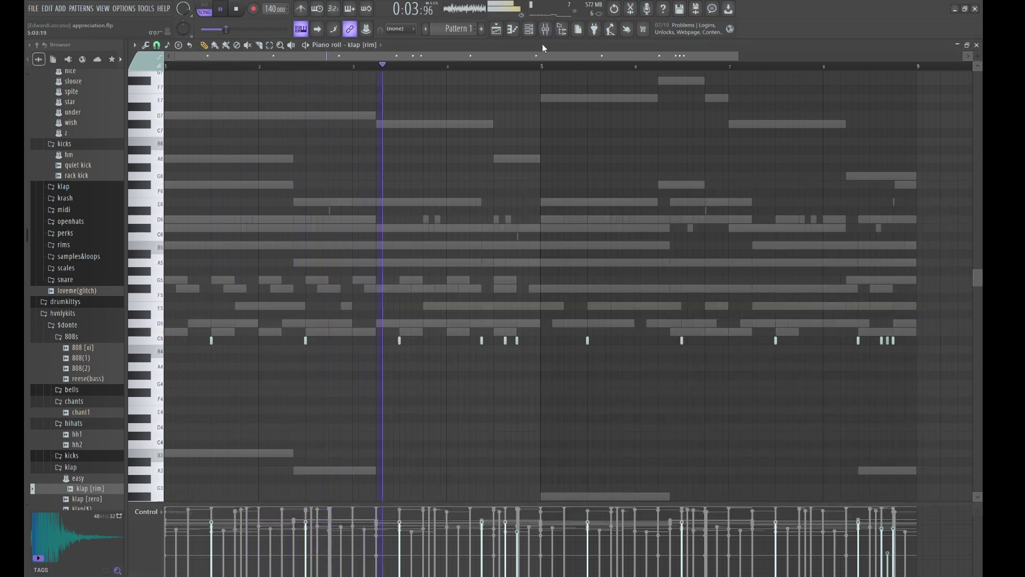
{"action": "left_click", "coordinate": [530, 29]}
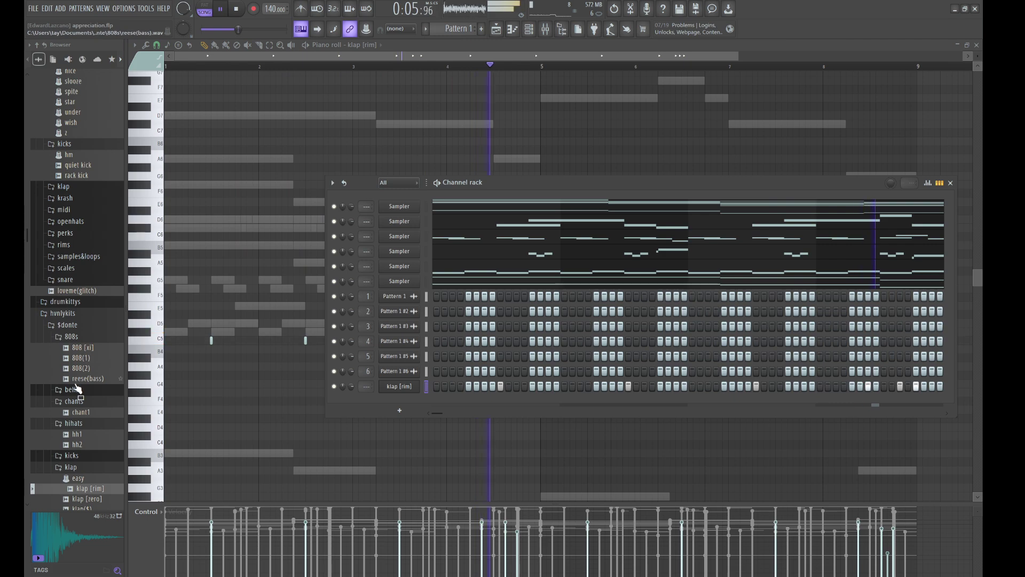
{"action": "left_click", "coordinate": [79, 444]}
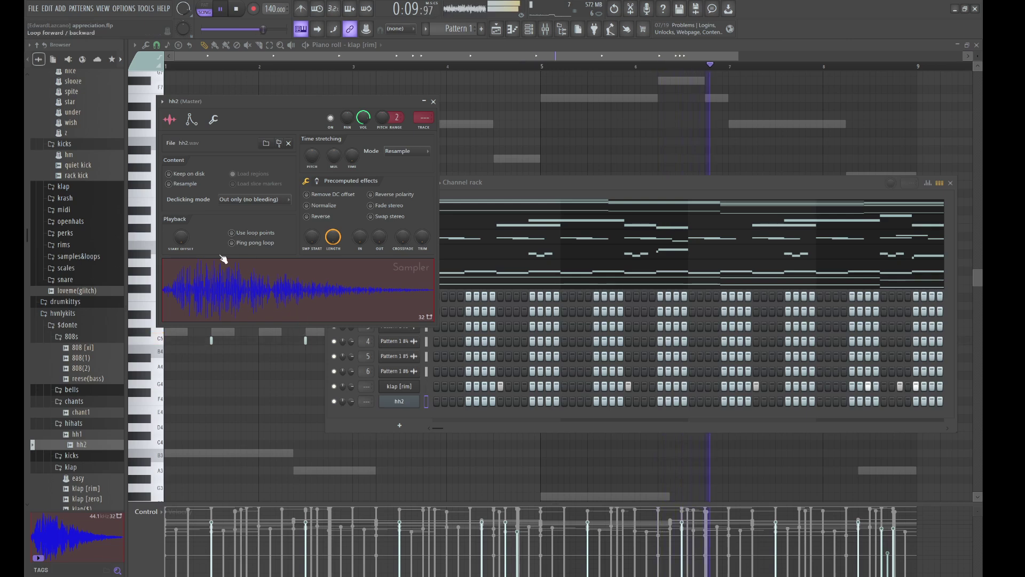
Step: Replace the hh2 sample with hh [smooth] from the hihats folder and boost its gain to about 29%
{"action": "scroll", "coordinate": [82, 326], "scroll_direction": "up", "scroll_amount": 7}
{"action": "left_click_drag", "start_coordinate": [85, 277], "coordinate": [88, 282]}
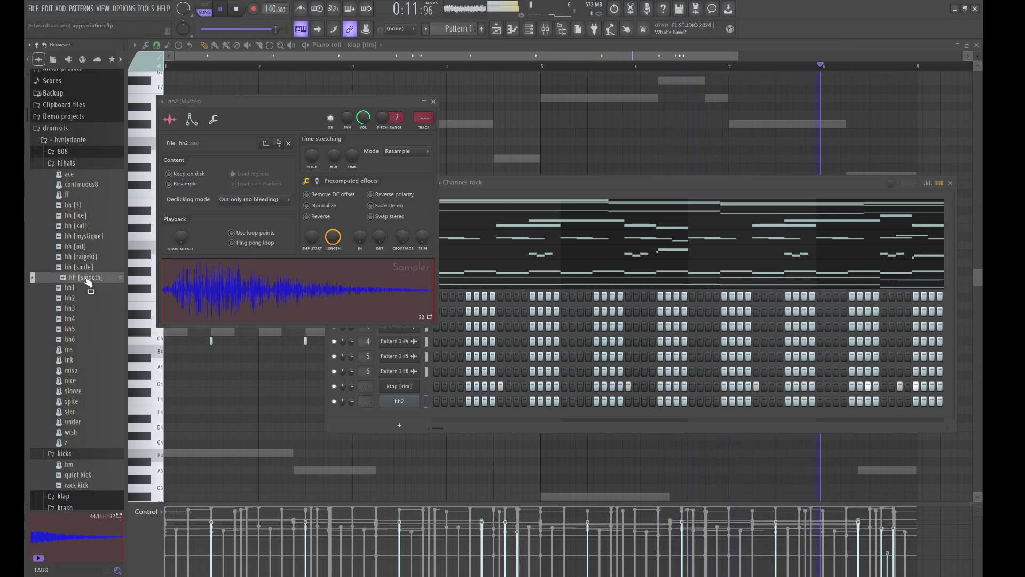
{"action": "left_click_drag", "start_coordinate": [355, 380], "coordinate": [397, 402]}
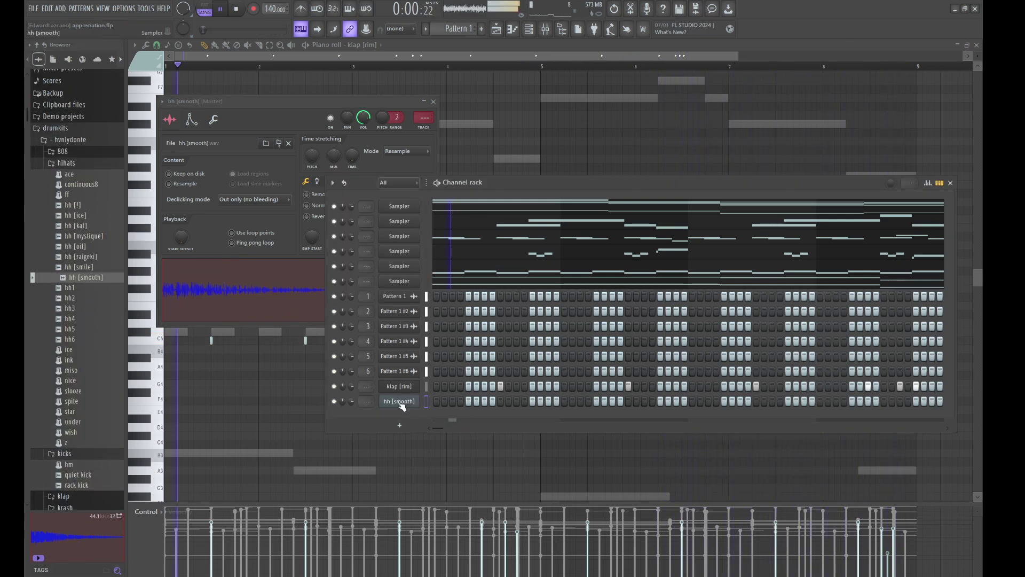
{"action": "left_click", "coordinate": [319, 182]}
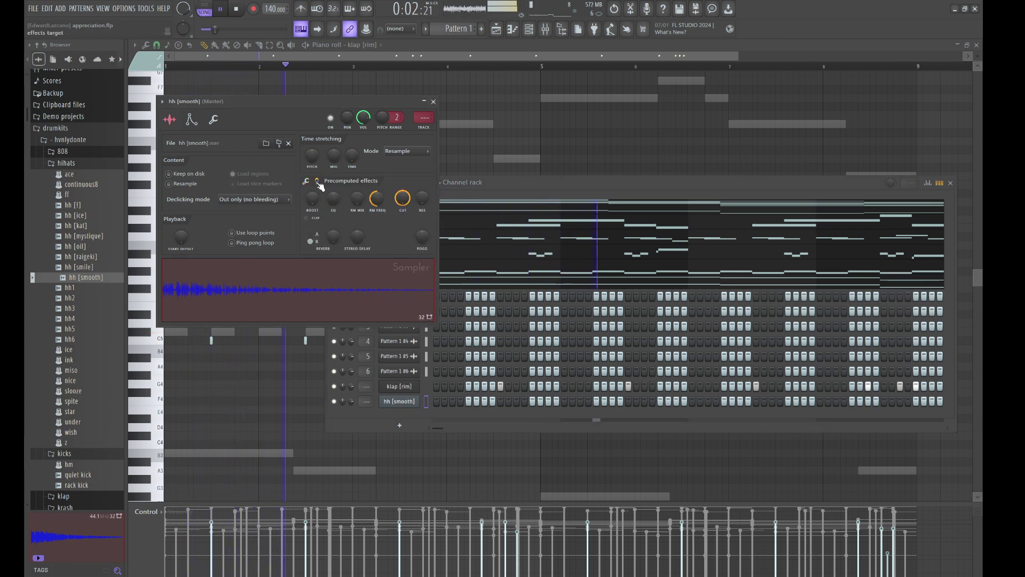
{"action": "left_click_drag", "start_coordinate": [312, 198], "coordinate": [313, 192]}
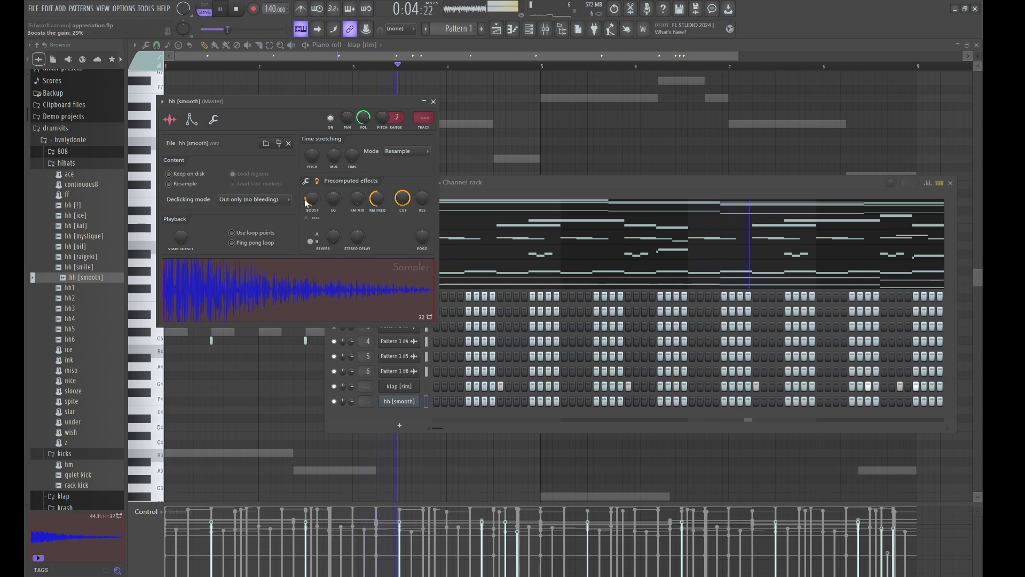
Step: Place hh [smooth] hits on steps 1, 2, 3, 15, 19 and 23
{"action": "left_click", "coordinate": [436, 401]}
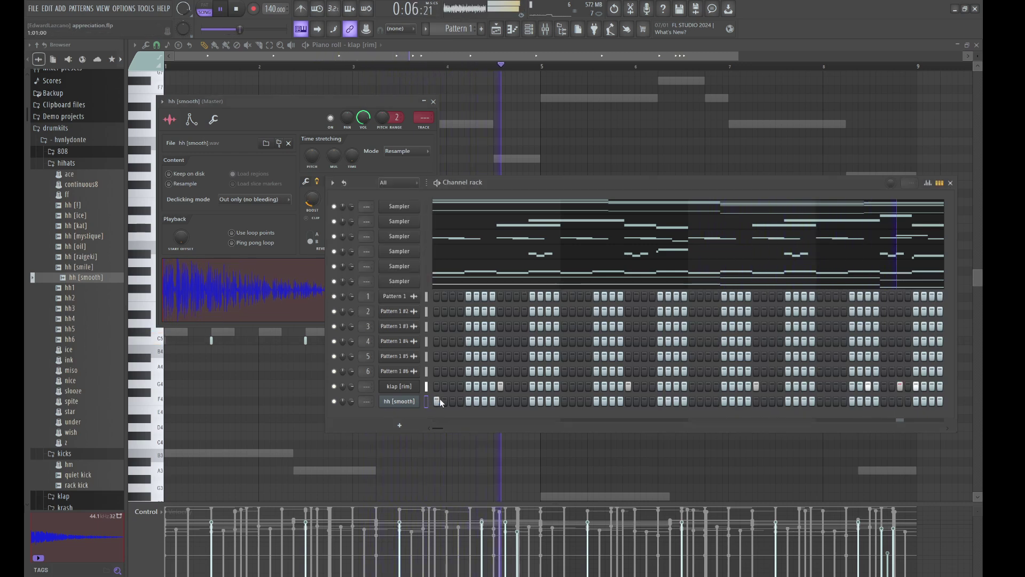
{"action": "left_click", "coordinate": [445, 401]}
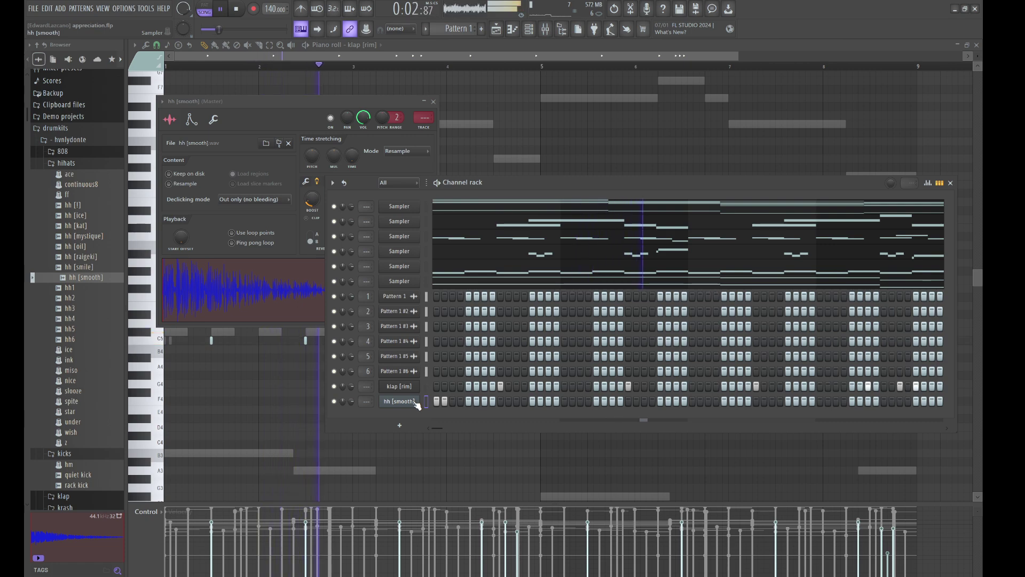
{"action": "left_click", "coordinate": [452, 401]}
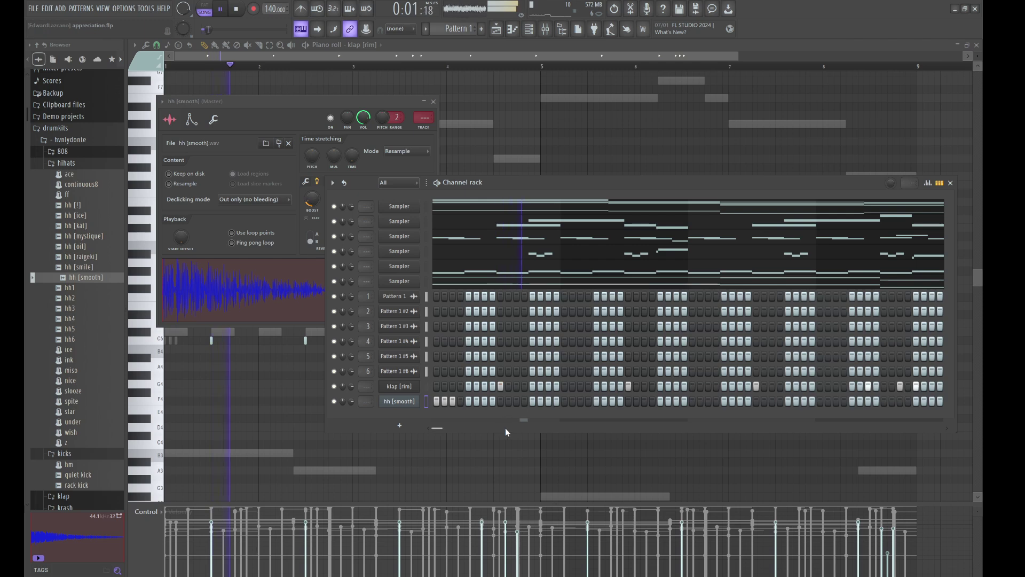
{"action": "key", "text": "space"}
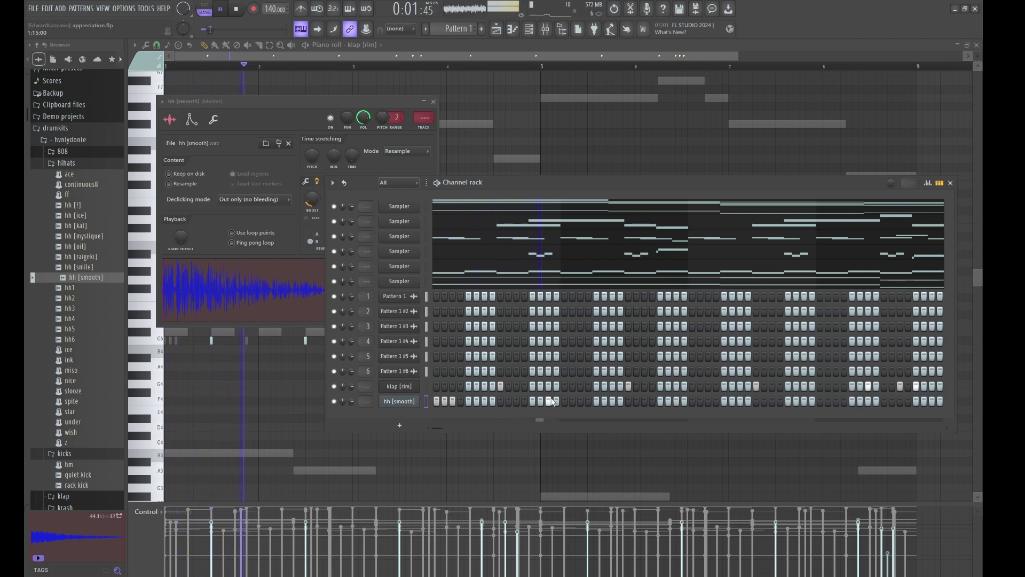
{"action": "key", "text": "space"}
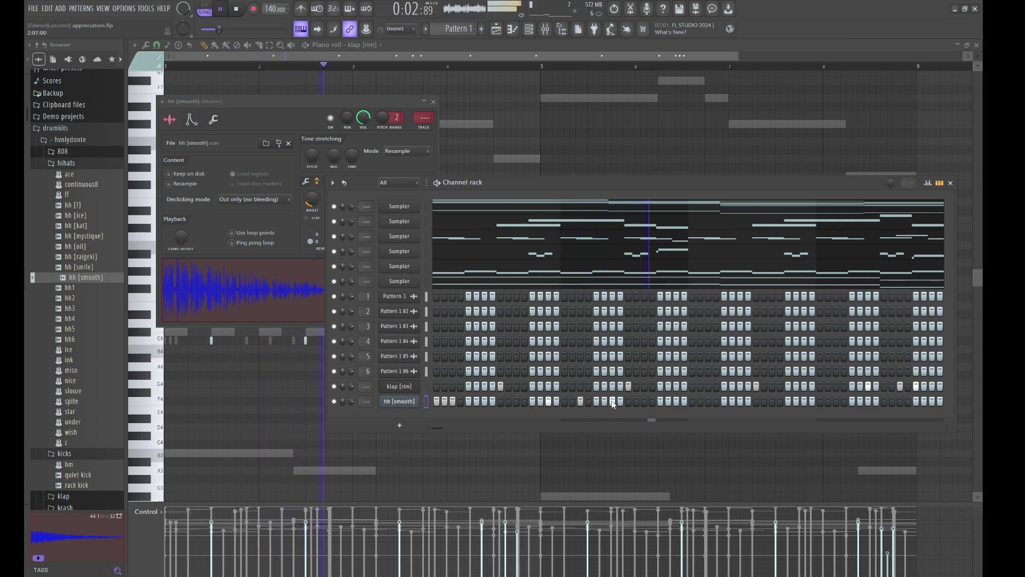
Step: Continue the hh [smooth] pattern with hits on steps 27, 29, 31, 37, 41, 45, 47, 51, 55, 59 and 61 to 63
{"action": "key", "text": "space"}
{"action": "key", "text": "space"}
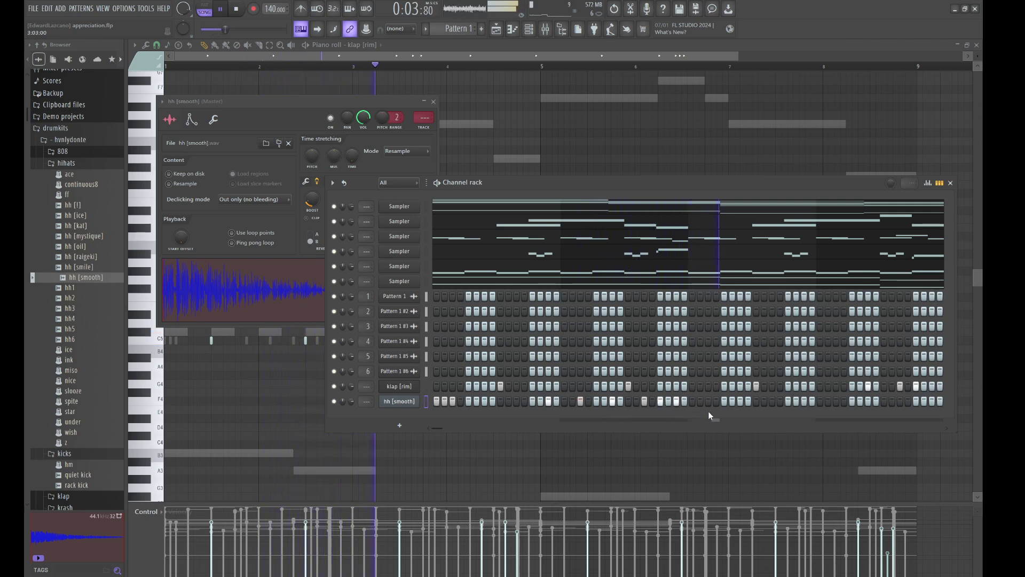
{"action": "key", "text": "space"}
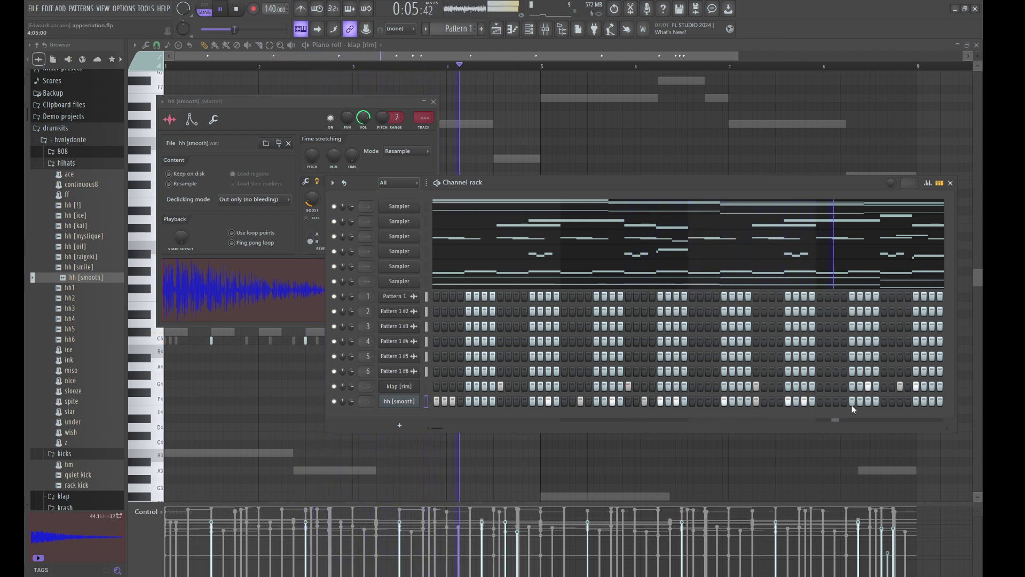
{"action": "key", "text": "space"}
{"action": "key", "text": "space"}
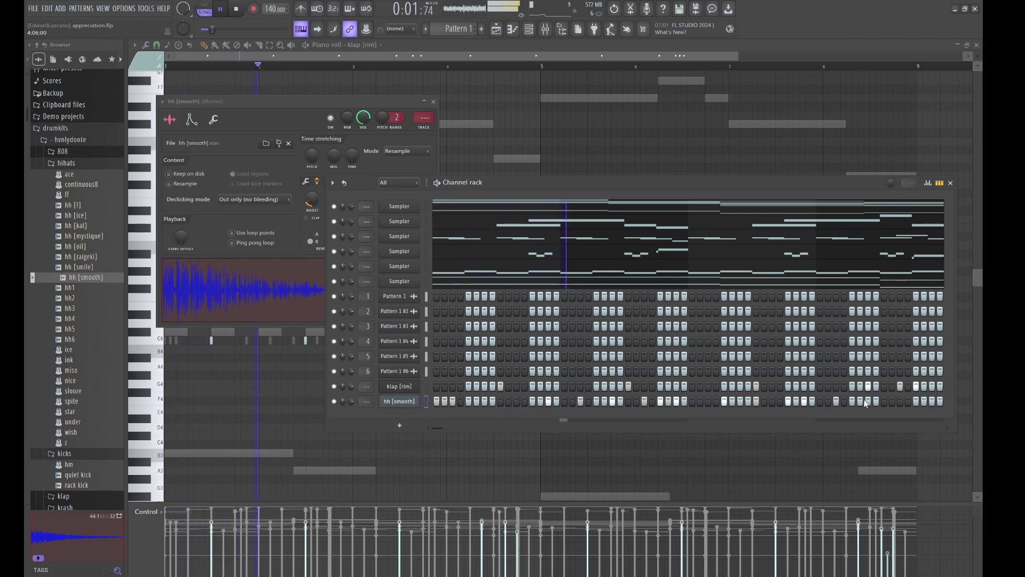
{"action": "left_click", "coordinate": [899, 401]}
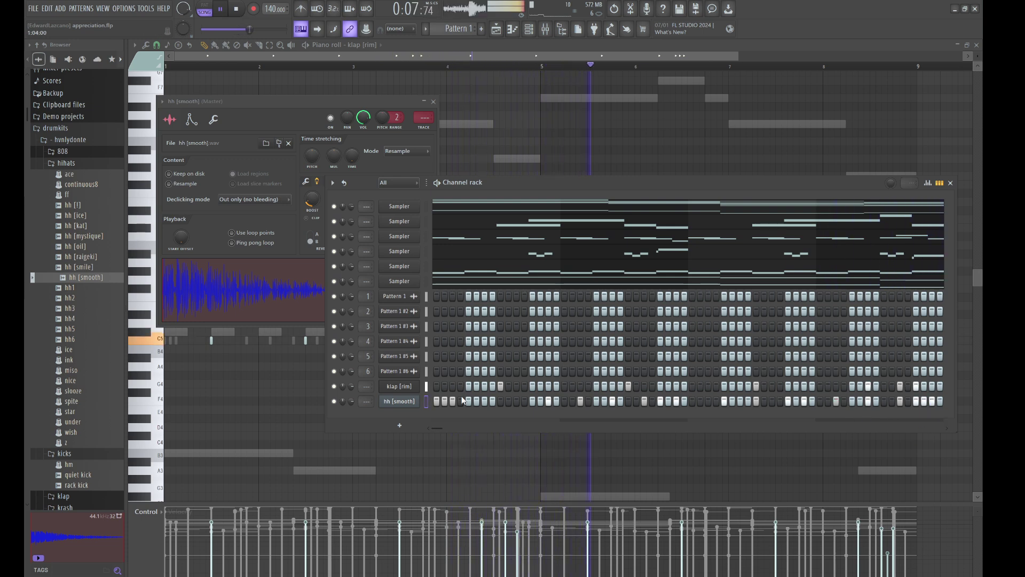
Step: Duplicate the hi-hat notes into bars 5 to 8 in the piano roll and lower all of them to B4
{"action": "key", "text": "F7"}
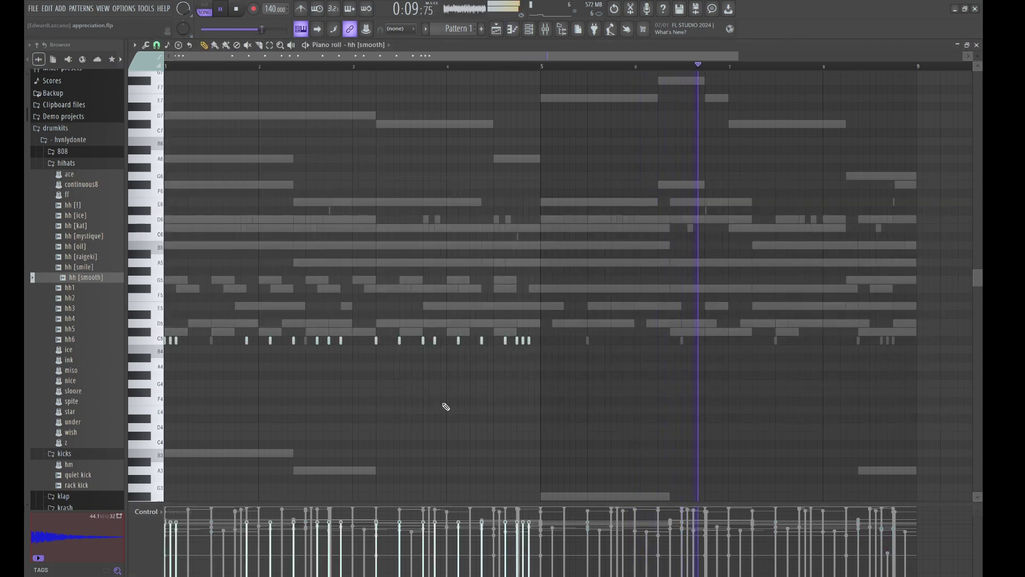
{"action": "key", "text": "ctrl+b"}
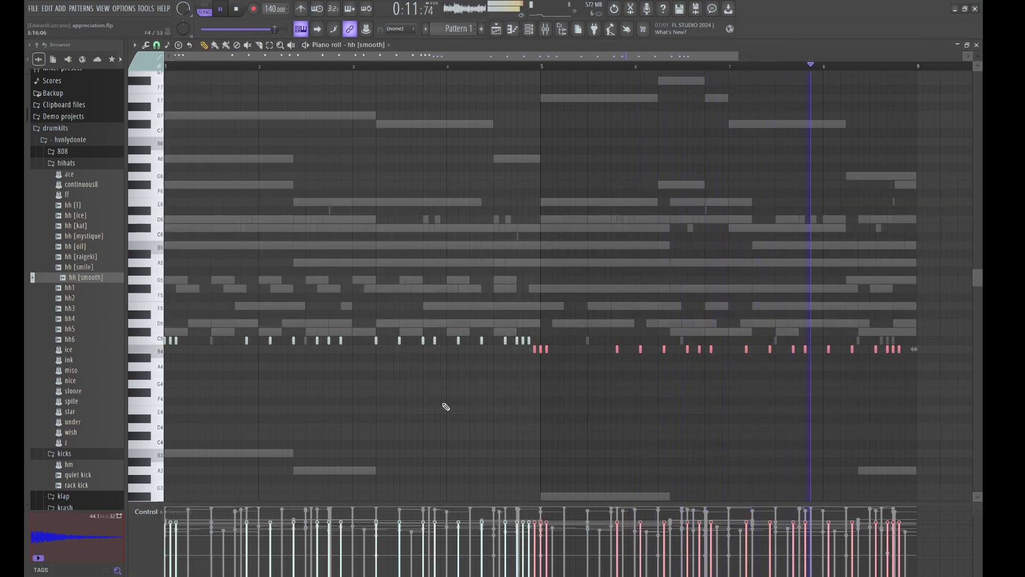
{"action": "key", "text": "shift+Right"}
{"action": "key", "text": "ctrl+d"}
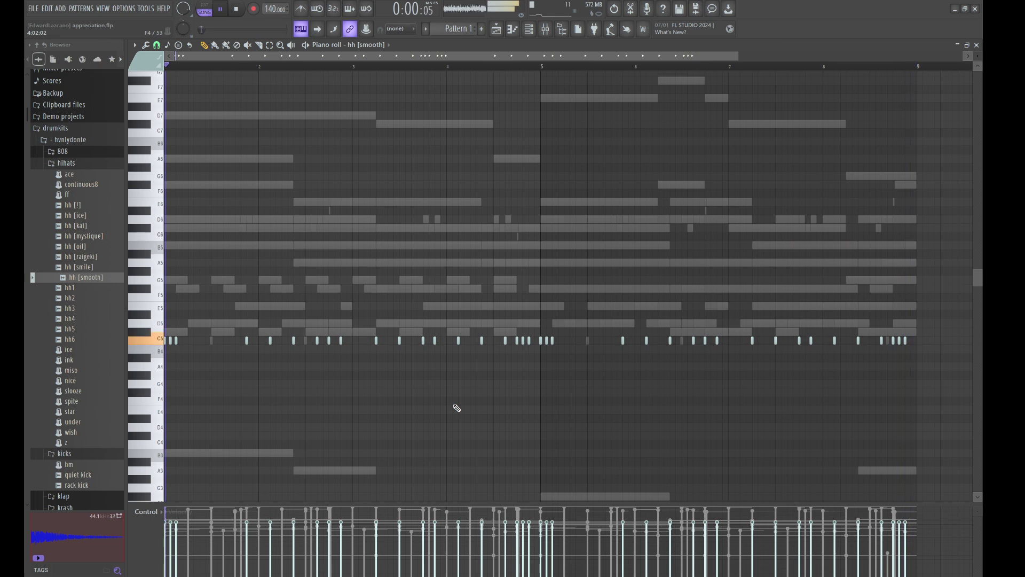
{"action": "key", "text": "shift+Down"}
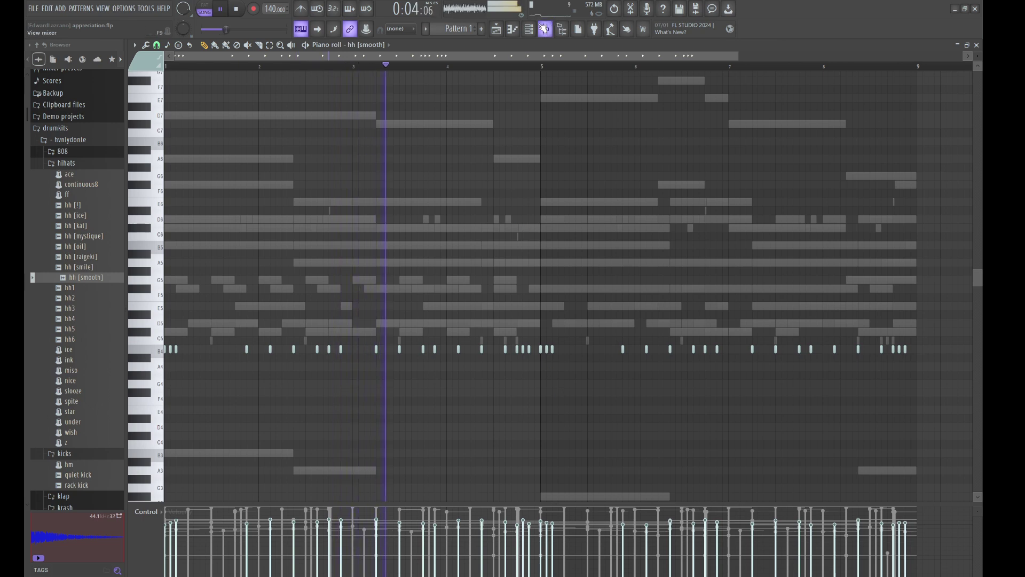
Step: Add the triangle sample from the perks folder as a new channel and place a hit on step 13
{"action": "key", "text": "F6"}
{"action": "scroll", "coordinate": [48, 347], "scroll_direction": "down", "scroll_amount": 10}
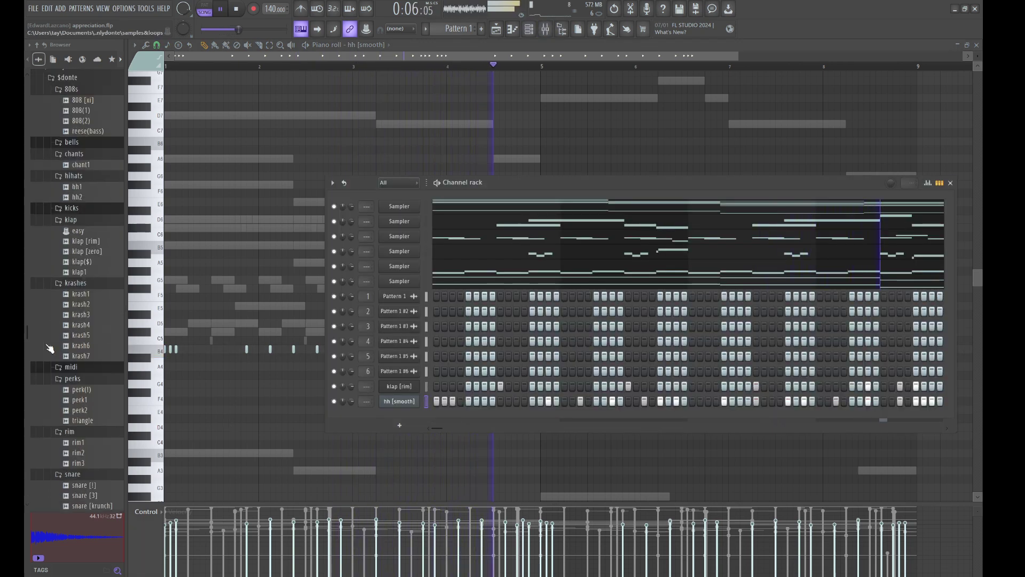
{"action": "scroll", "coordinate": [76, 379], "scroll_direction": "down", "scroll_amount": 5}
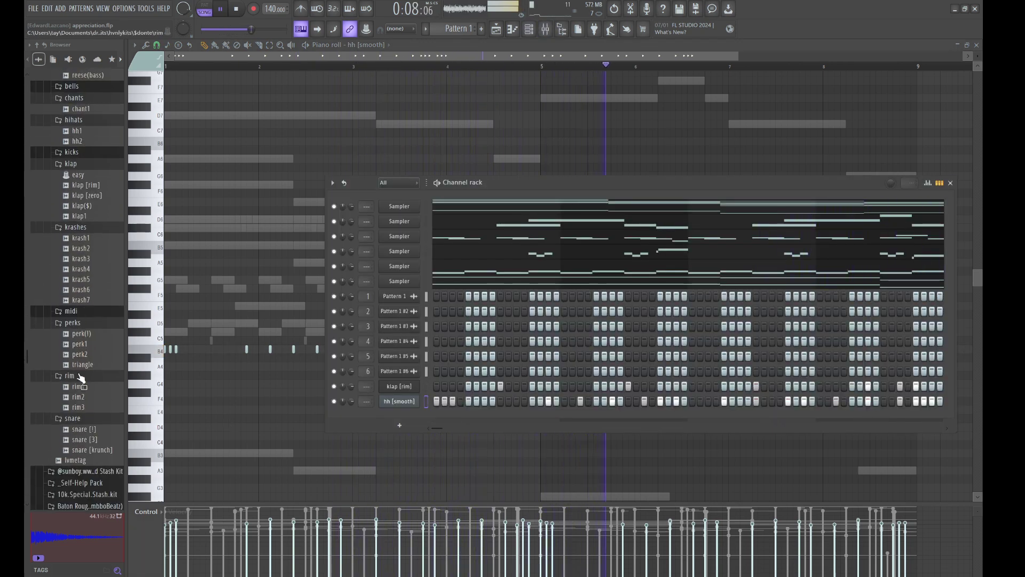
{"action": "left_click", "coordinate": [82, 368]}
{"action": "left_click_drag", "start_coordinate": [81, 358], "coordinate": [186, 365]}
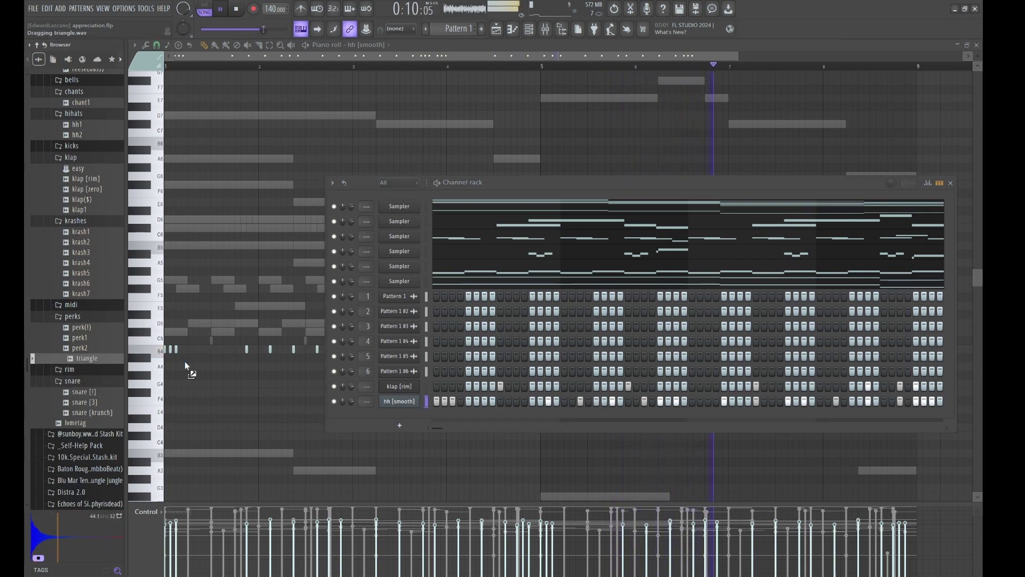
{"action": "left_click_drag", "start_coordinate": [416, 420], "coordinate": [415, 421]}
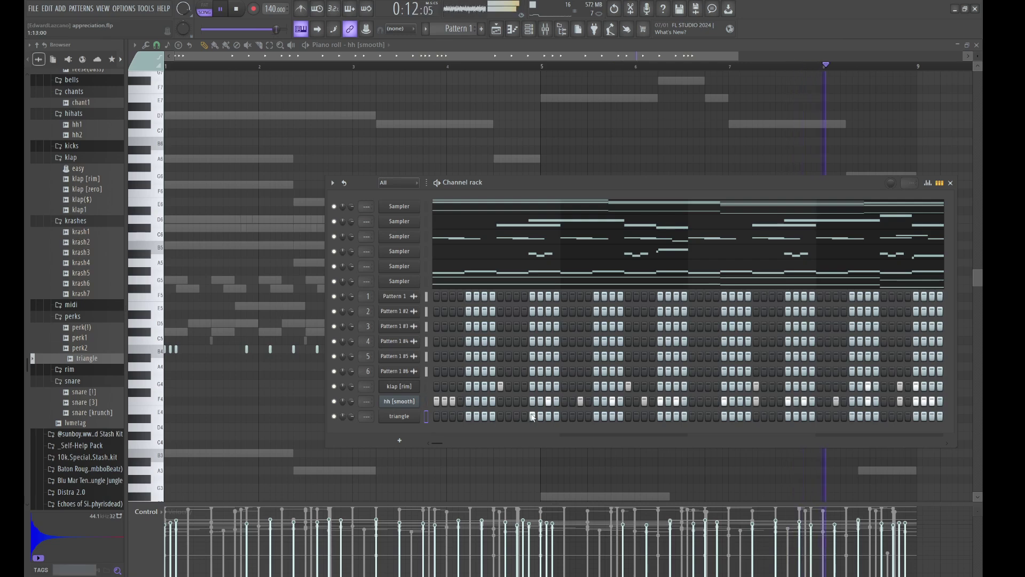
Step: Check the triangle channel's sampler settings and place triangle hits on steps 33 and 45
{"action": "left_click", "coordinate": [399, 416]}
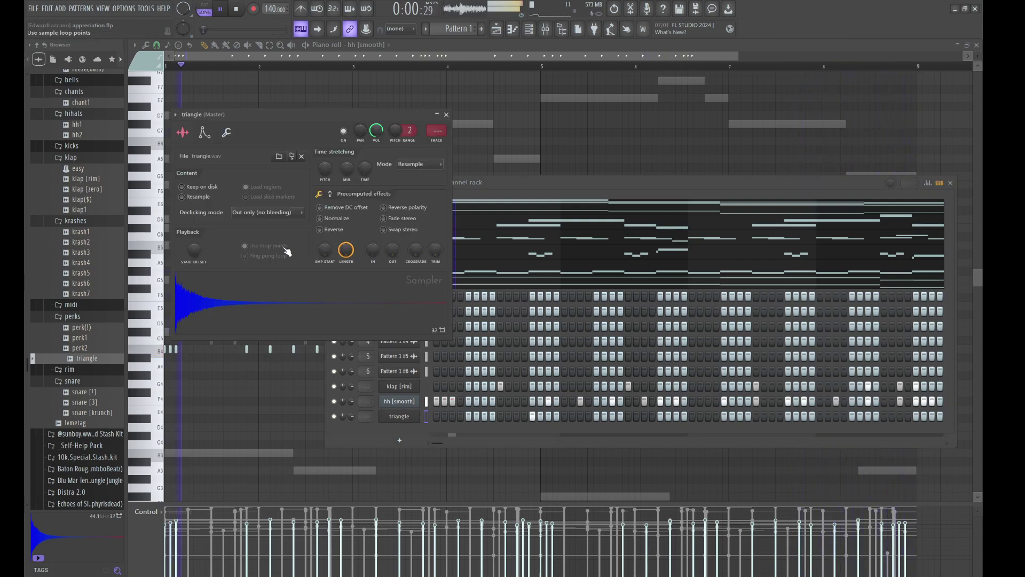
{"action": "left_click", "coordinate": [693, 412]}
{"action": "left_click", "coordinate": [787, 416]}
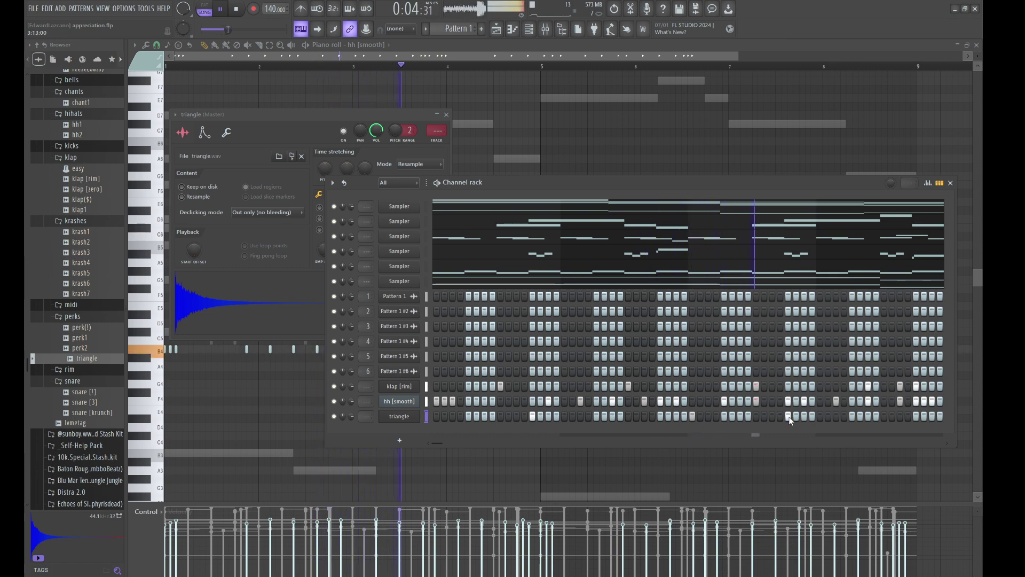
{"action": "left_click", "coordinate": [876, 416]}
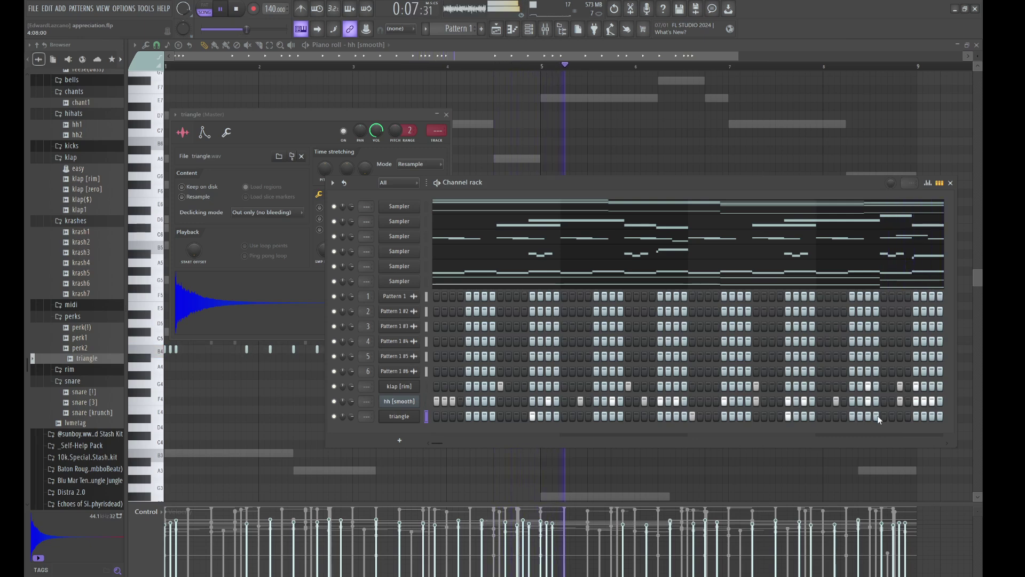
Step: Duplicate the triangle notes into bars 5 to 8 in the piano roll and return to the channel rack
{"action": "left_click", "coordinate": [427, 416]}
{"action": "key", "text": "F7"}
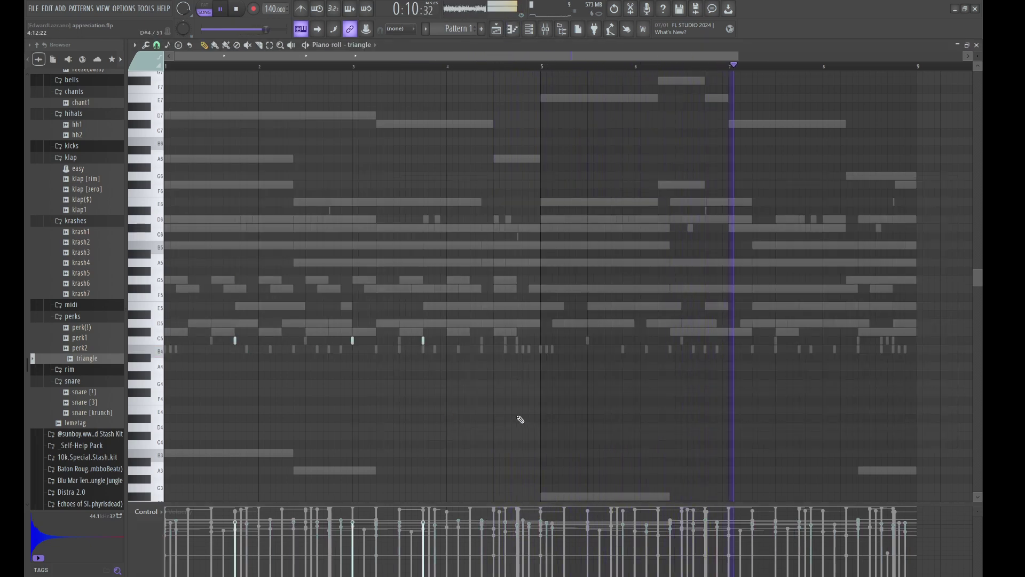
{"action": "left_click_drag", "start_coordinate": [516, 421], "coordinate": [611, 368]}
{"action": "key", "text": "ctrl+d"}
{"action": "left_click", "coordinate": [544, 31]}
{"action": "left_click", "coordinate": [532, 31]}
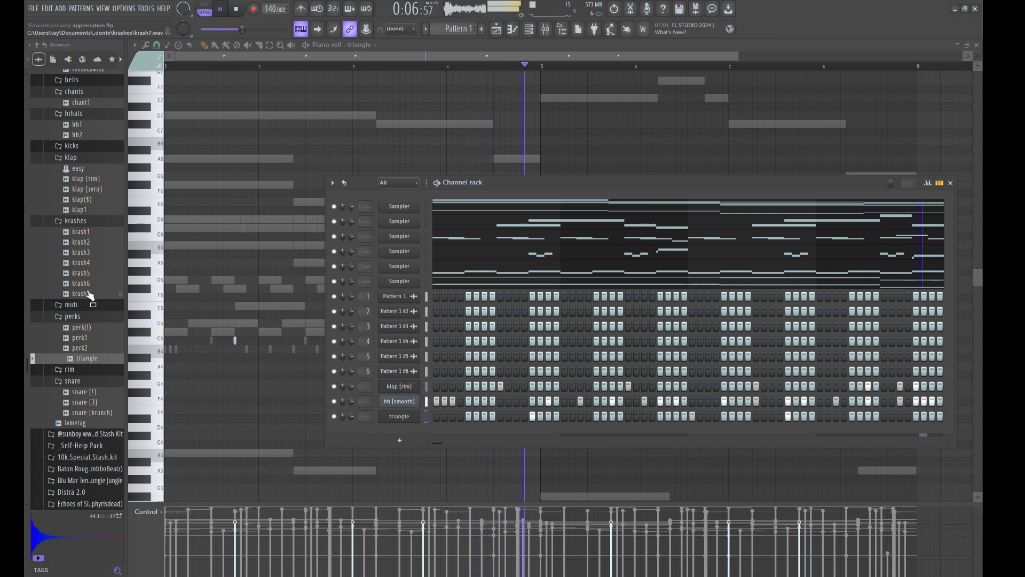
Step: Add the perk1 sample as a new channel and place hits on steps 11, 35, 43, 49 and 53
{"action": "left_click_drag", "start_coordinate": [98, 339], "coordinate": [410, 426]}
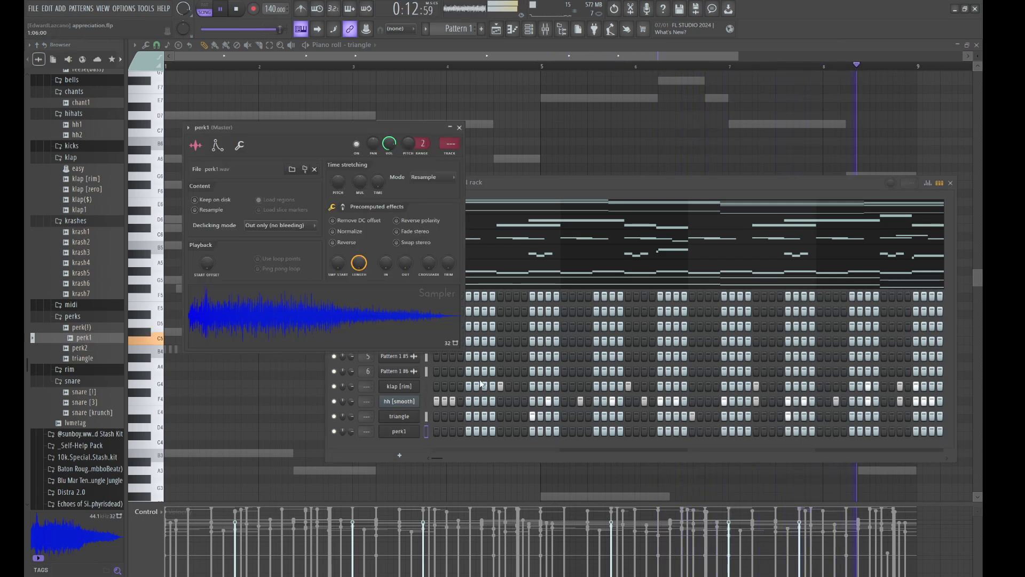
{"action": "left_click", "coordinate": [517, 431]}
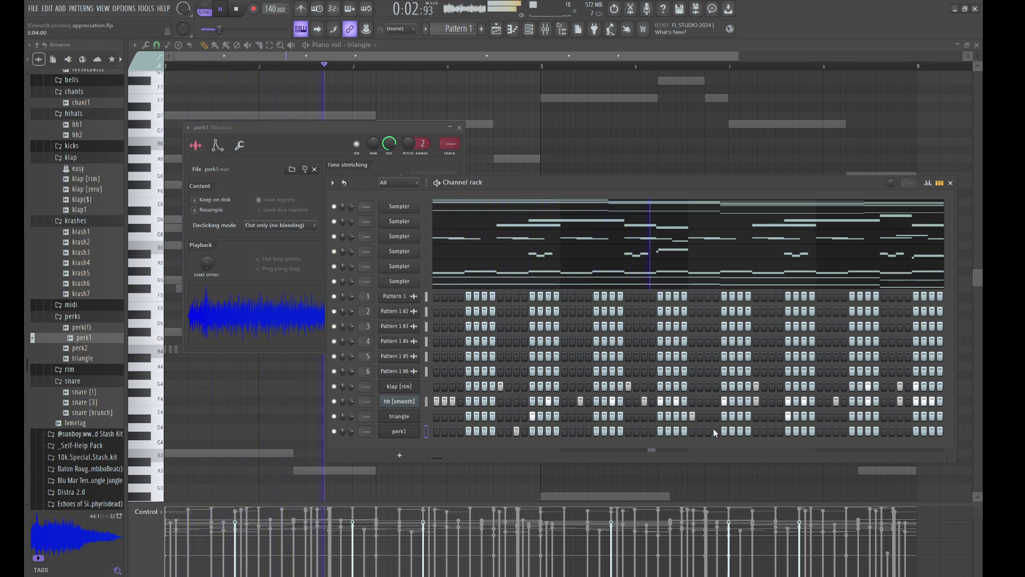
{"action": "left_click", "coordinate": [773, 431]}
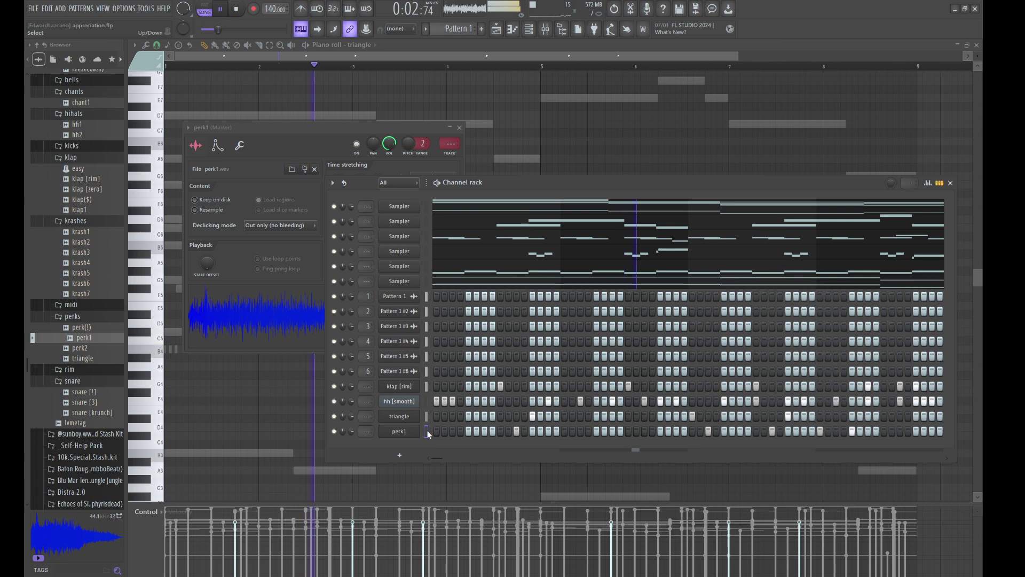
Step: Duplicate the perk1 notes into bars 5 to 8 in the piano roll, align them with the original rhythm and return to the channel rack
{"action": "key", "text": "F7"}
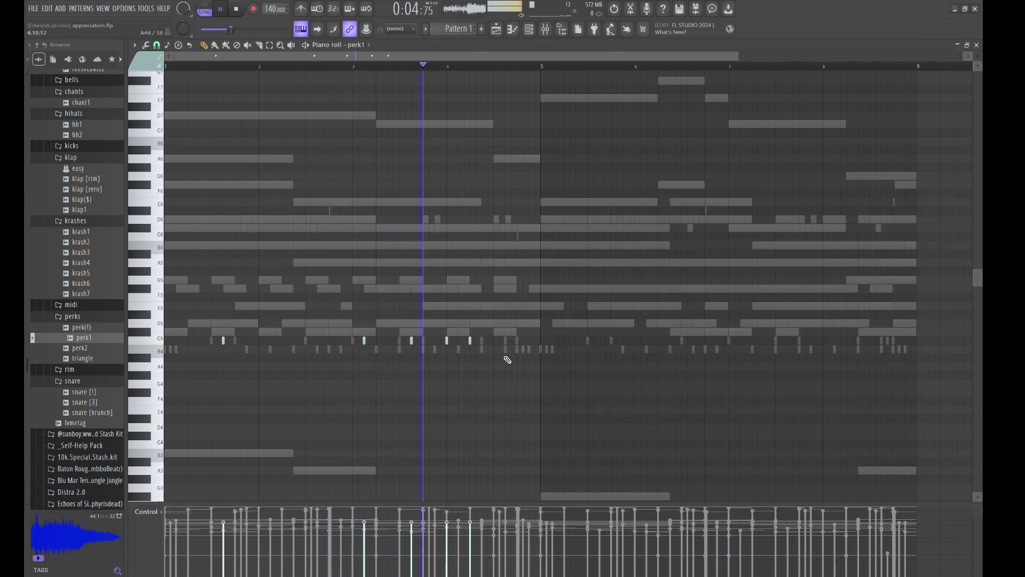
{"action": "left_click_drag", "start_coordinate": [502, 379], "coordinate": [216, 302]}
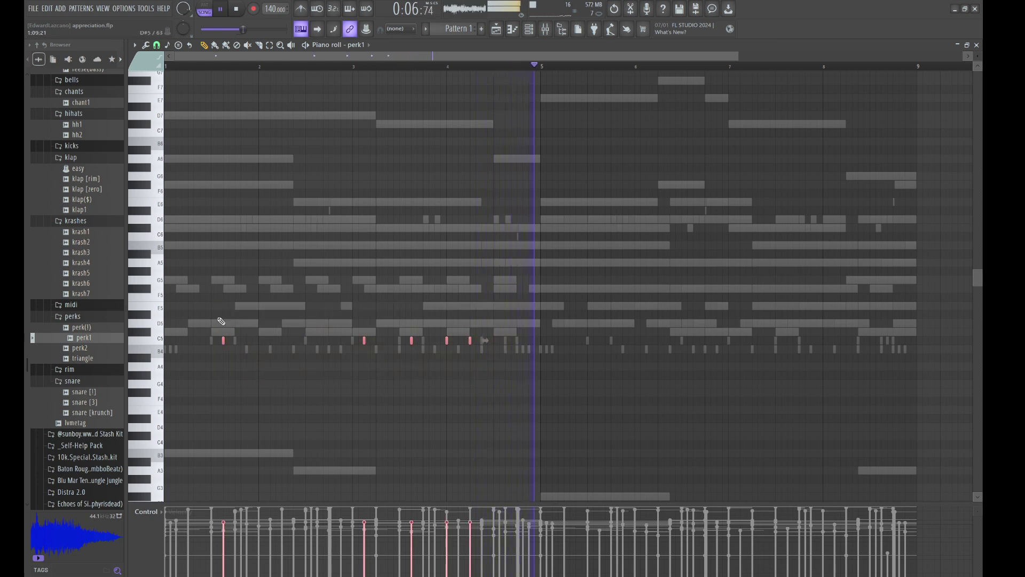
{"action": "key", "text": "ctrl+b"}
{"action": "left_click_drag", "start_coordinate": [556, 402], "coordinate": [611, 391]}
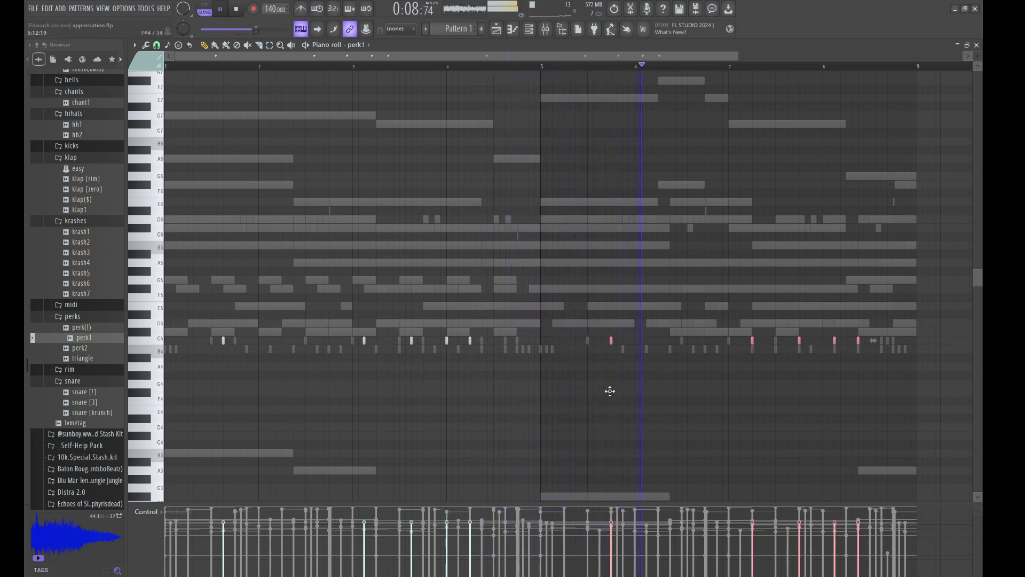
{"action": "key", "text": "shift+Left"}
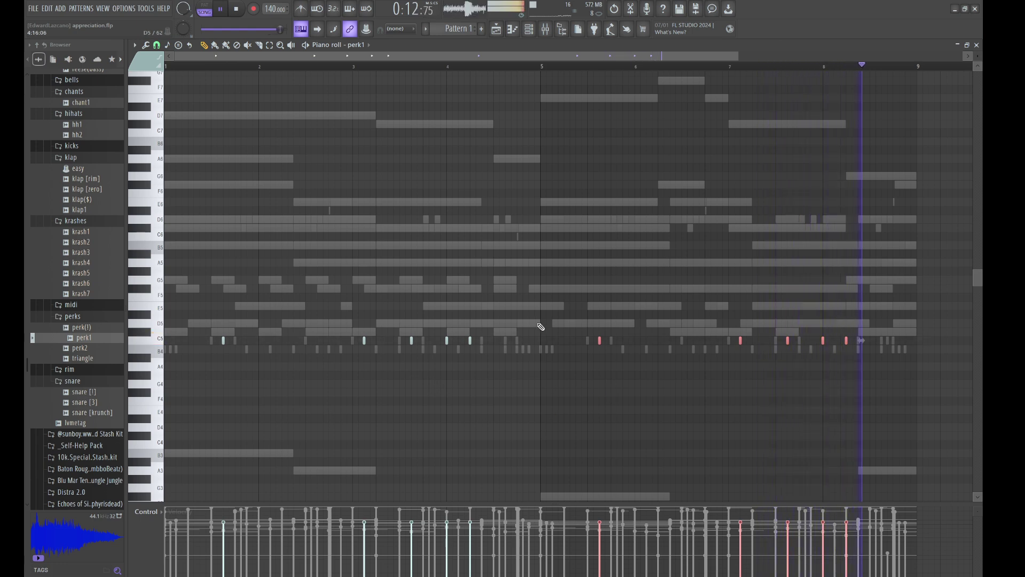
{"action": "left_click", "coordinate": [529, 29]}
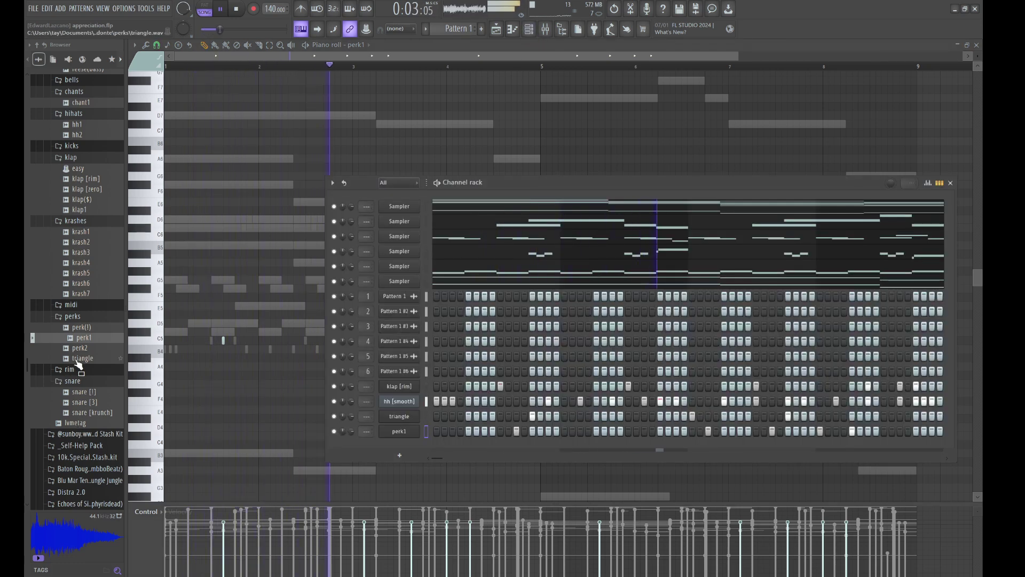
Step: Add the krash6 sample as a new channel and place hits on steps 1, 29, 37 and 45
{"action": "left_click_drag", "start_coordinate": [84, 283], "coordinate": [418, 447]}
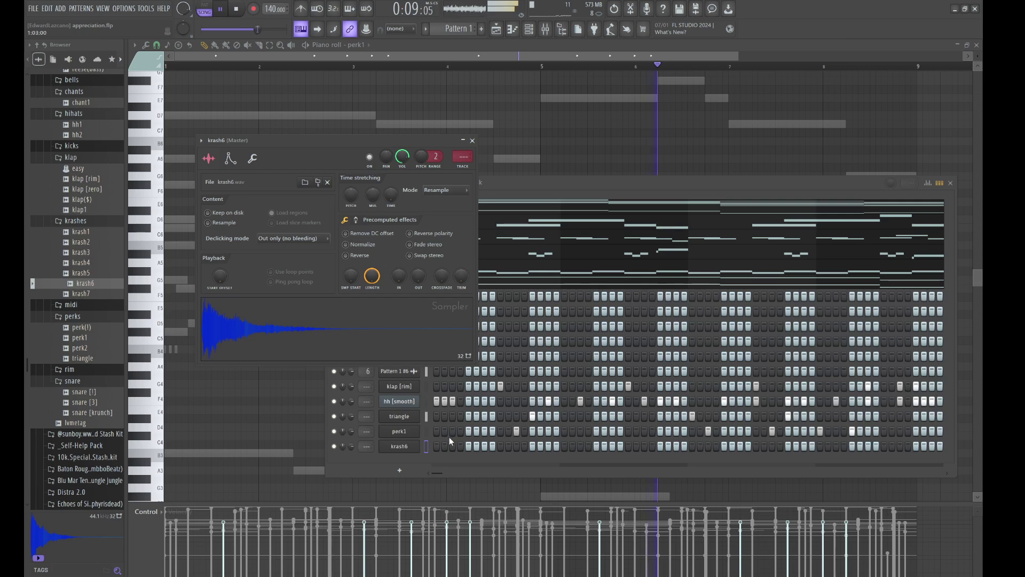
{"action": "left_click", "coordinate": [438, 445]}
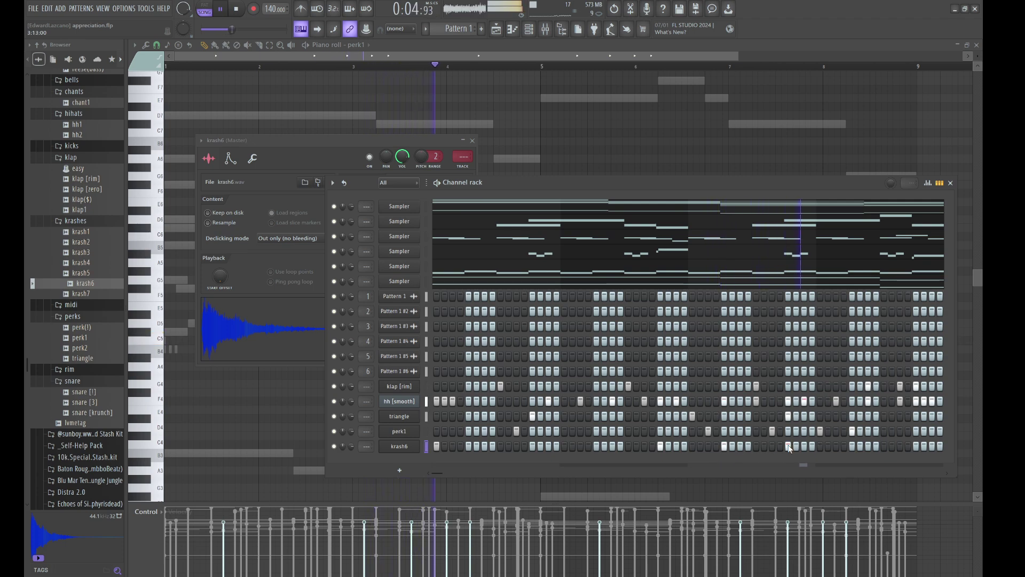
Step: Duplicate the krash6 notes into bars 5 to 8 in the piano roll and return to the channel rack
{"action": "key", "text": "F7"}
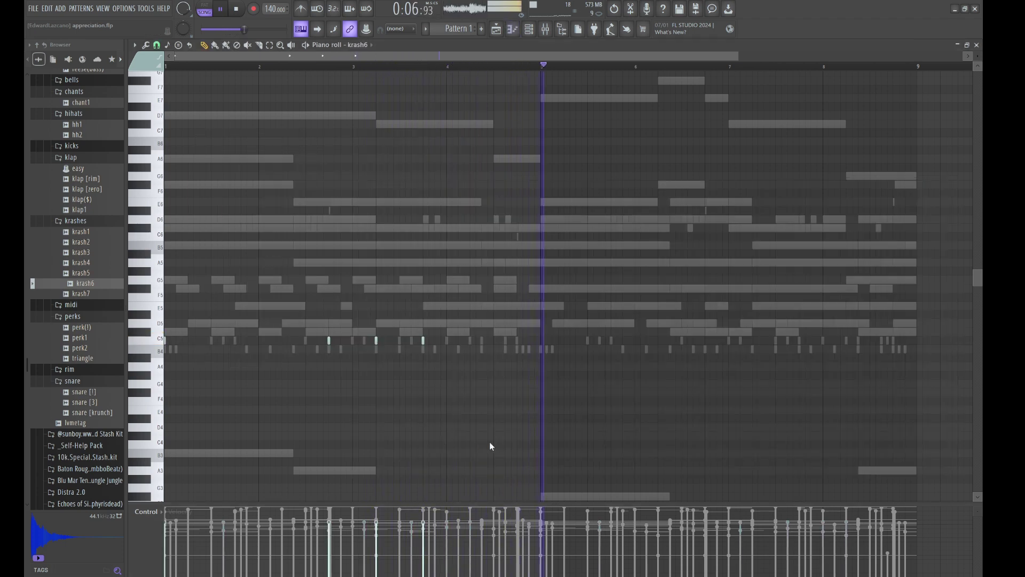
{"action": "left_click_drag", "start_coordinate": [544, 397], "coordinate": [203, 311]}
{"action": "left_click_drag", "start_coordinate": [329, 342], "coordinate": [704, 352]}
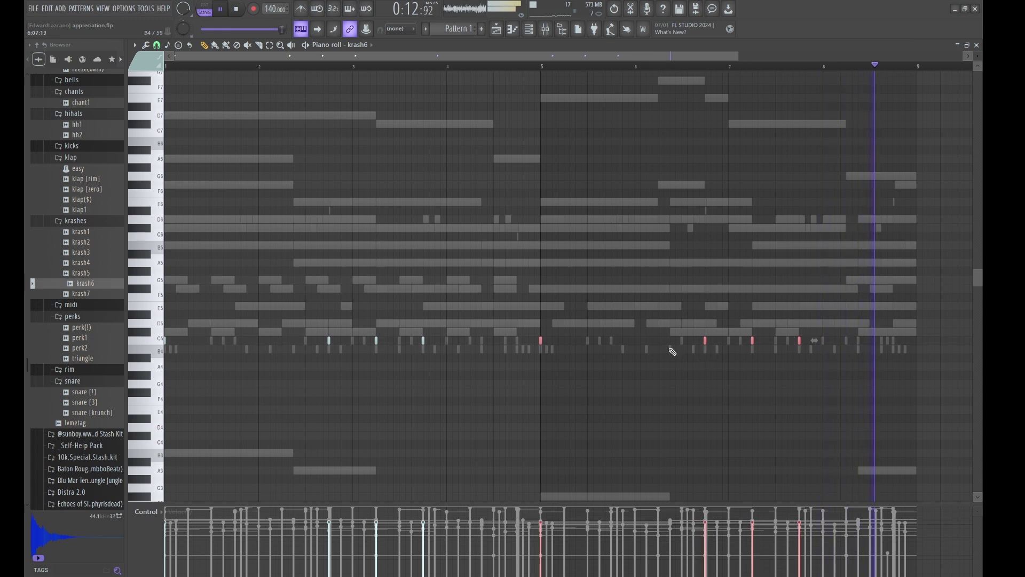
{"action": "left_click", "coordinate": [651, 335]}
{"action": "key", "text": "F6"}
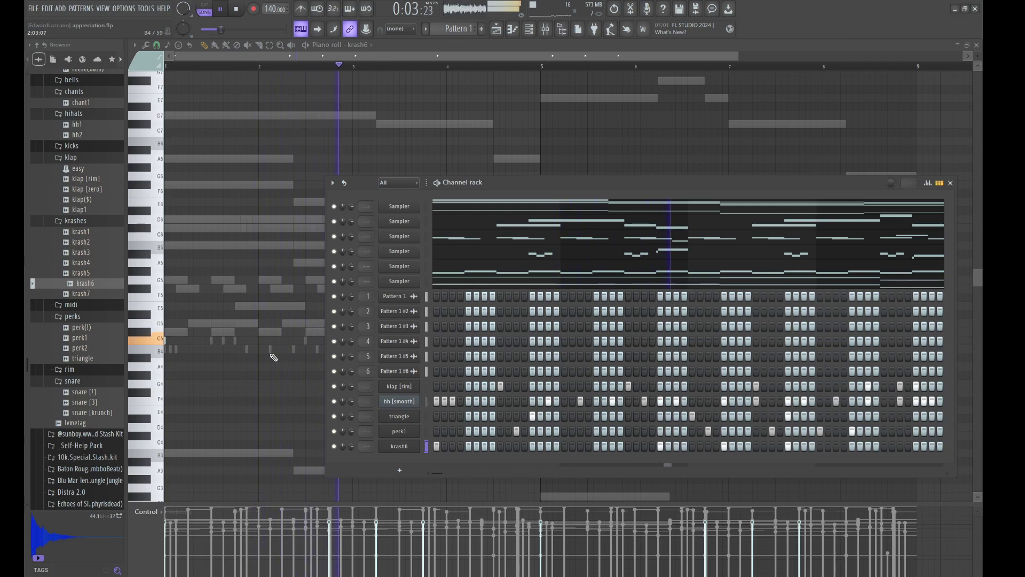
{"action": "key", "text": "F6"}
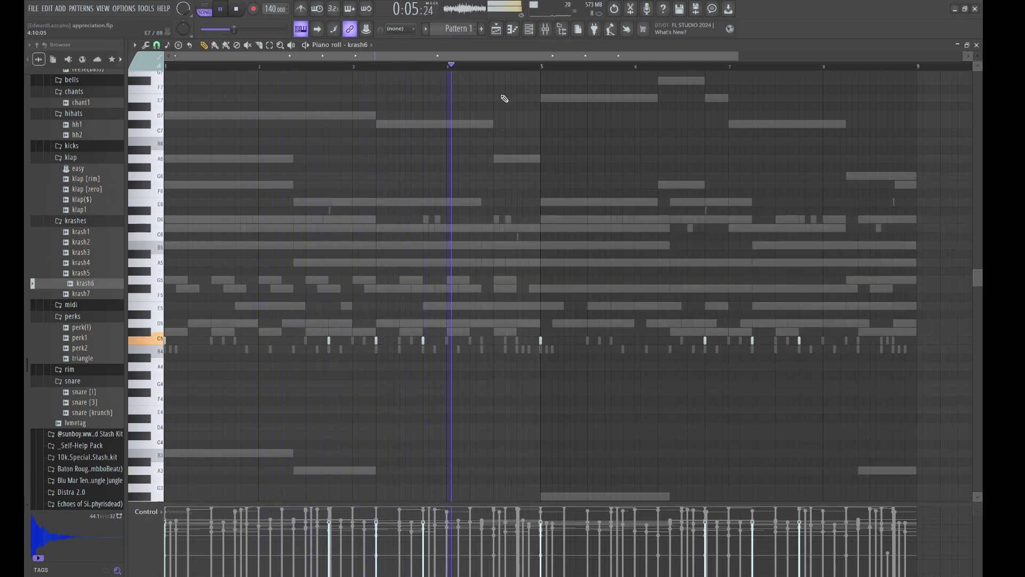
{"action": "left_click", "coordinate": [532, 30]}
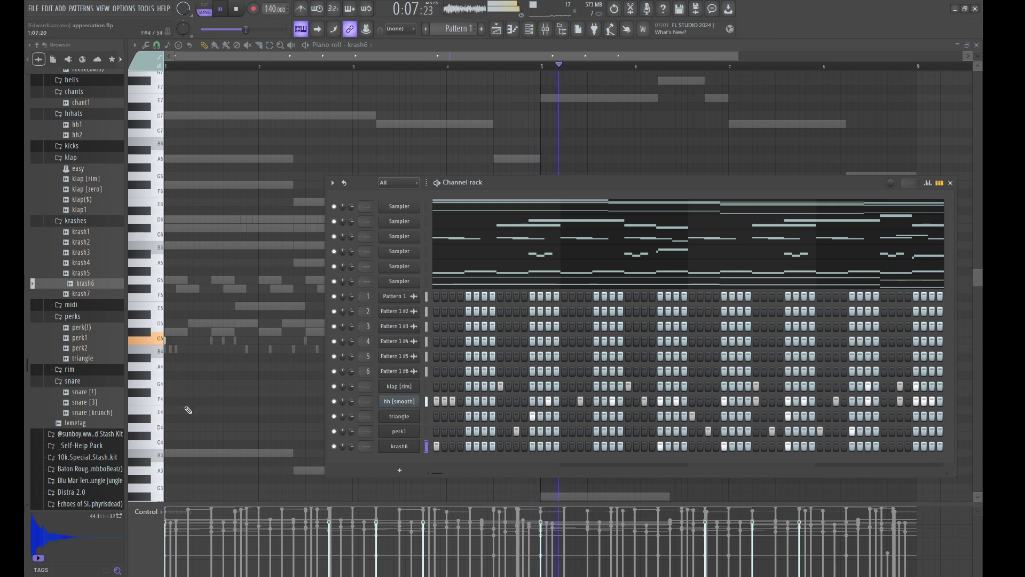
Step: Add the 808 [xi] sample from the 808s folder as a new channel above klap [rim]
{"action": "scroll", "coordinate": [92, 370], "scroll_direction": "up", "scroll_amount": 10}
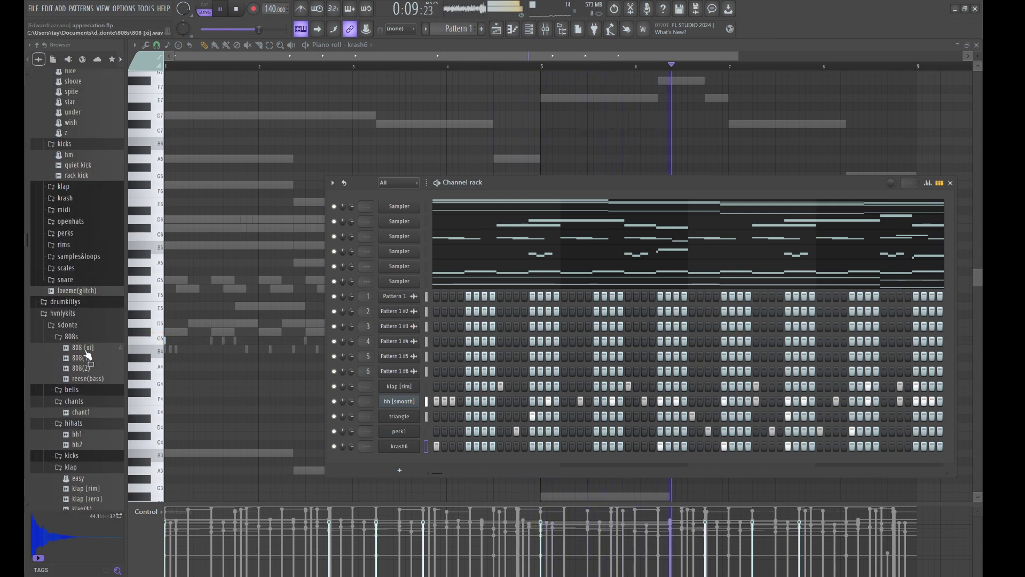
{"action": "left_click_drag", "start_coordinate": [86, 352], "coordinate": [427, 380]}
{"action": "left_click", "coordinate": [400, 386]}
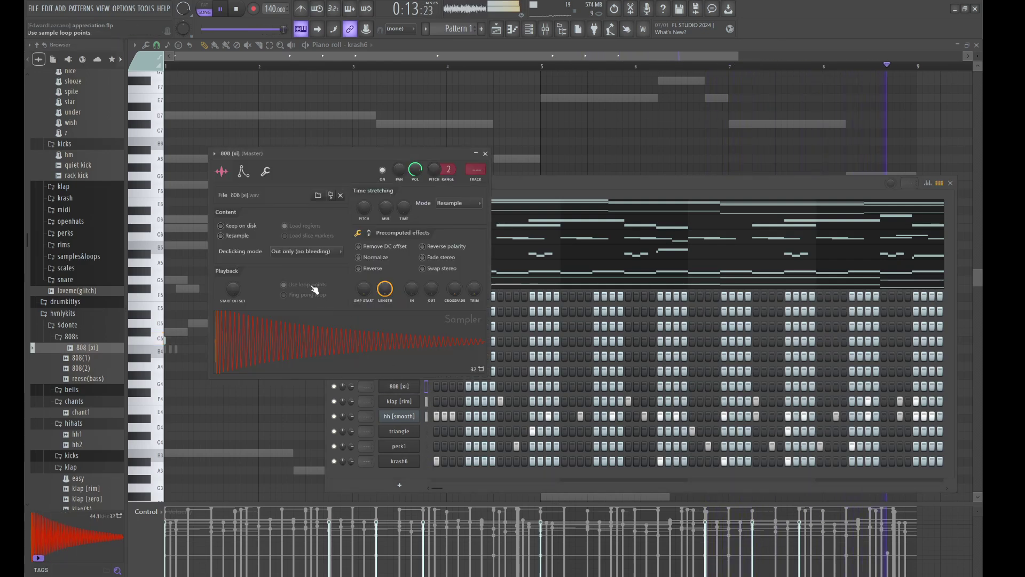
Step: Give the 808 a volume envelope with full hold and zero decay, sustain and release, and make it cut itself
{"action": "left_click", "coordinate": [243, 171]}
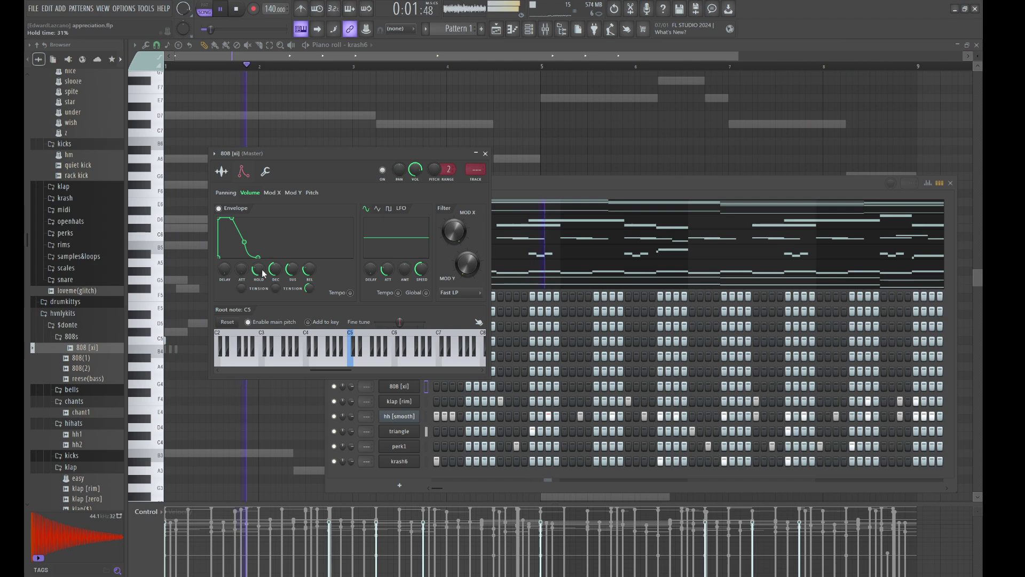
{"action": "left_click_drag", "start_coordinate": [278, 271], "coordinate": [295, 303]}
{"action": "left_click_drag", "start_coordinate": [312, 269], "coordinate": [312, 301]}
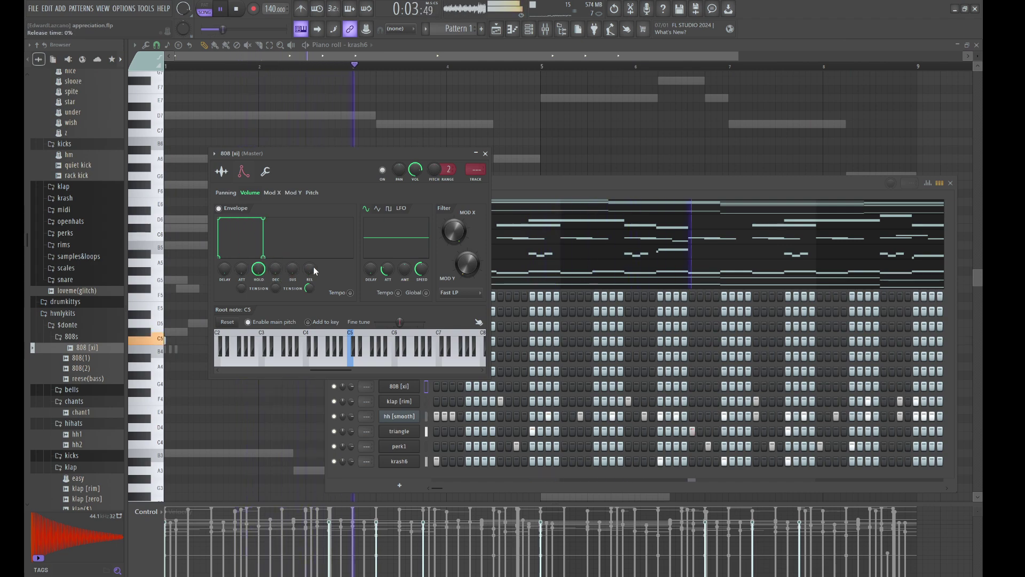
{"action": "left_click", "coordinate": [269, 172]}
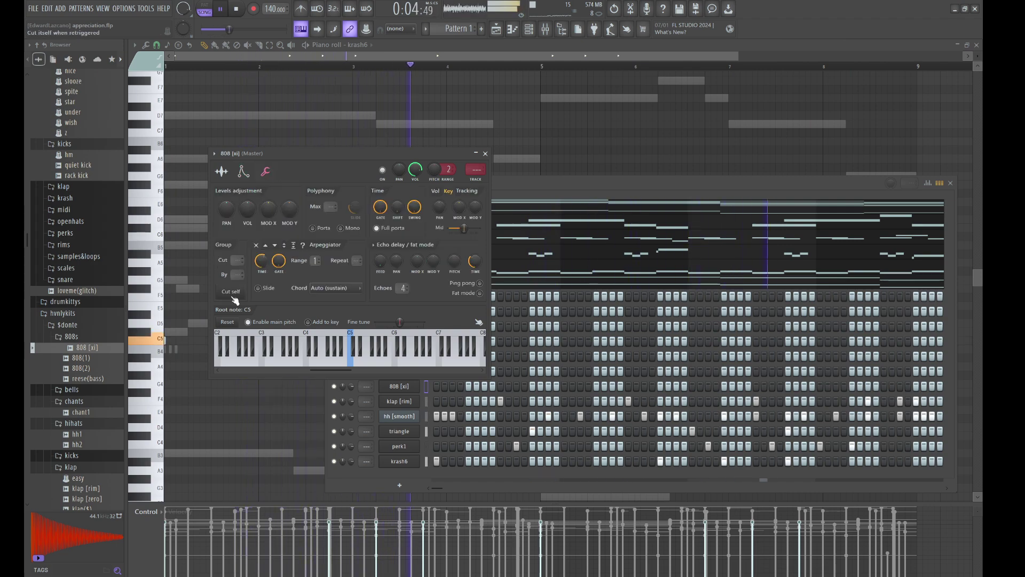
{"action": "left_click", "coordinate": [535, 194]}
Step: Place 808 hits on steps 1, 23, 29, 43, 45, 47, 51, 55, 57, 59 and 61
{"action": "left_click", "coordinate": [438, 386]}
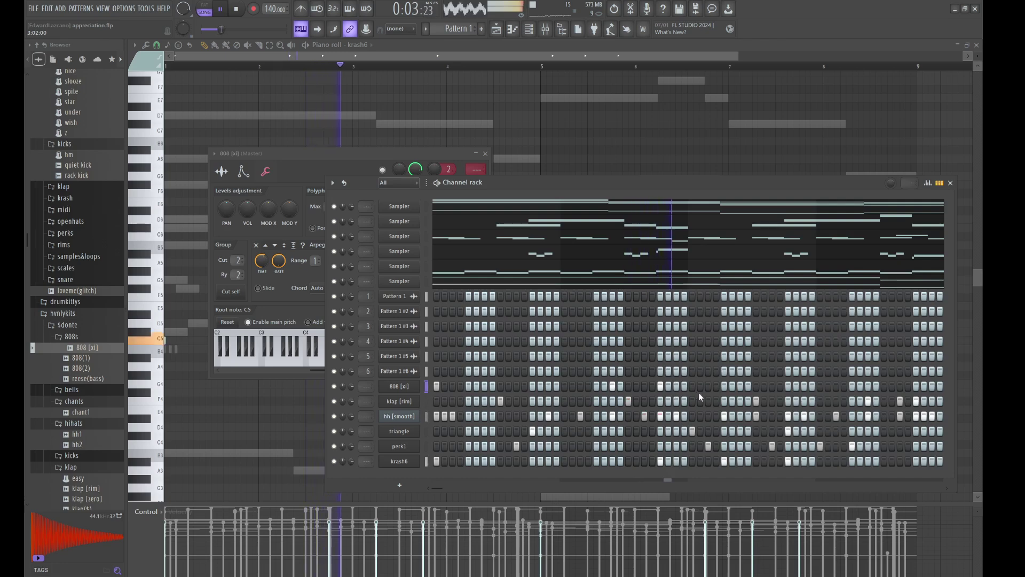
{"action": "left_click", "coordinate": [772, 386]}
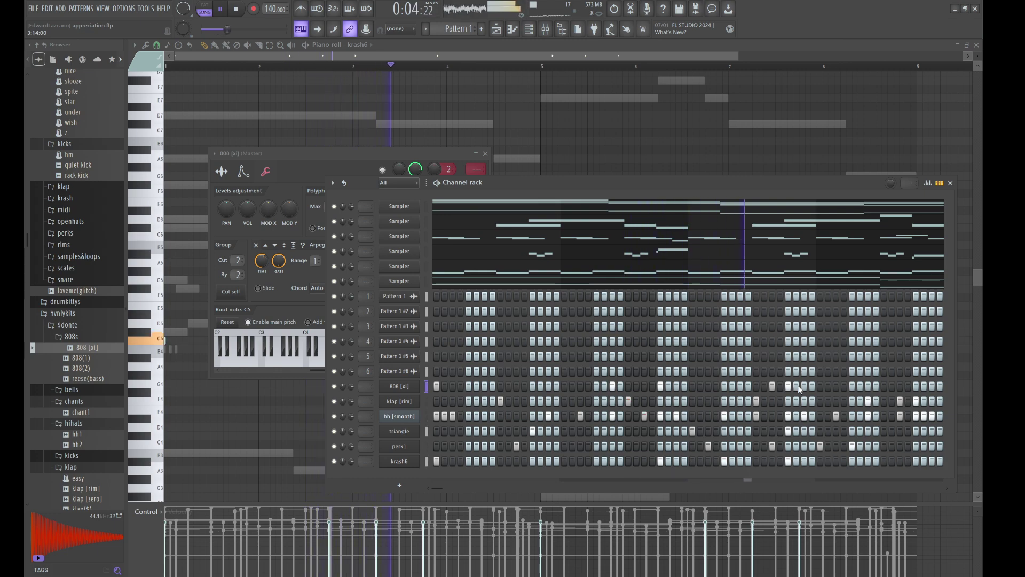
{"action": "left_click", "coordinate": [835, 387]}
{"action": "key", "text": "space"}
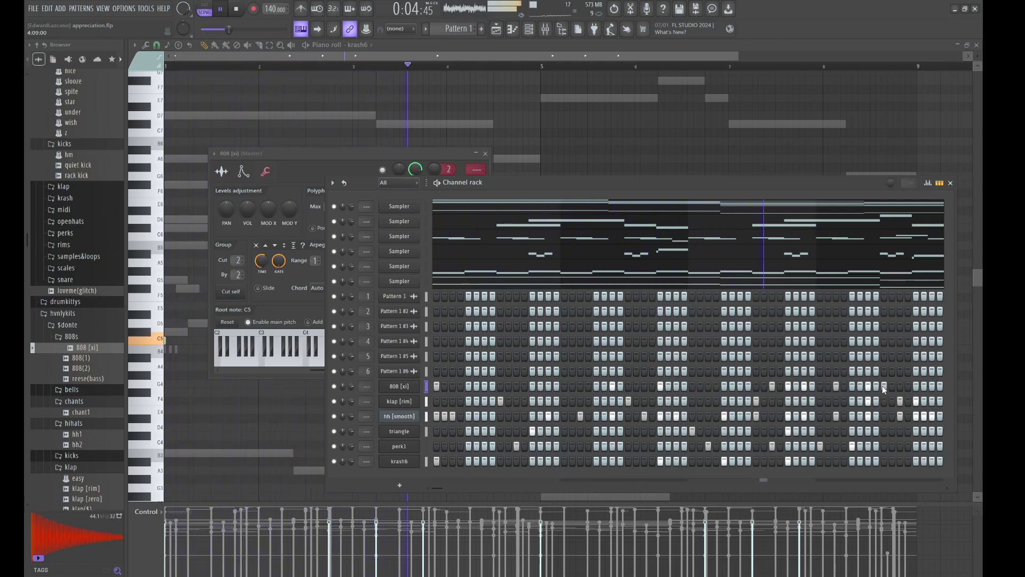
{"action": "left_click", "coordinate": [901, 386]}
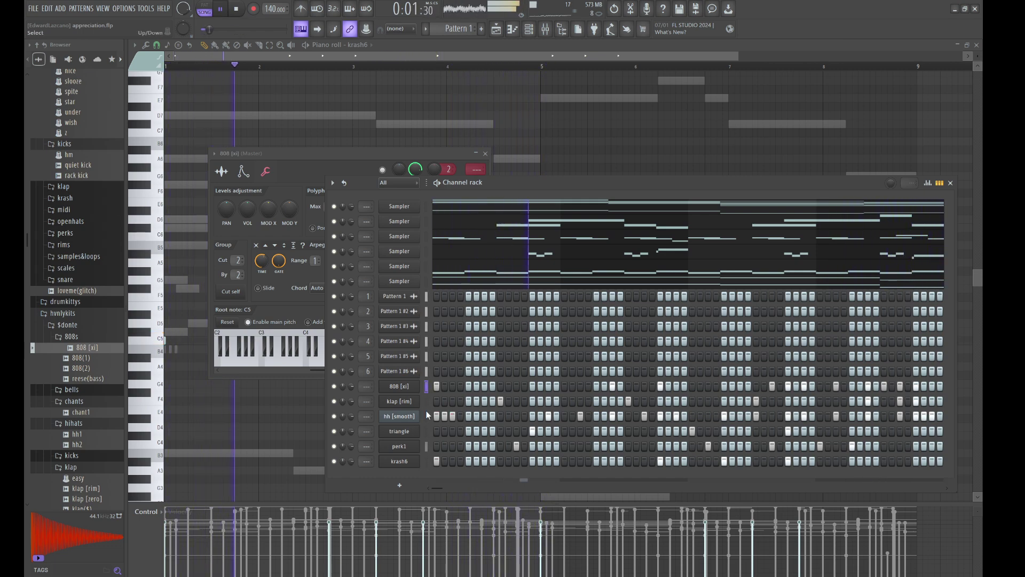
Step: Extend the 808 notes to legato in the piano roll and duplicate them into bars 5 to 8
{"action": "key", "text": "F7"}
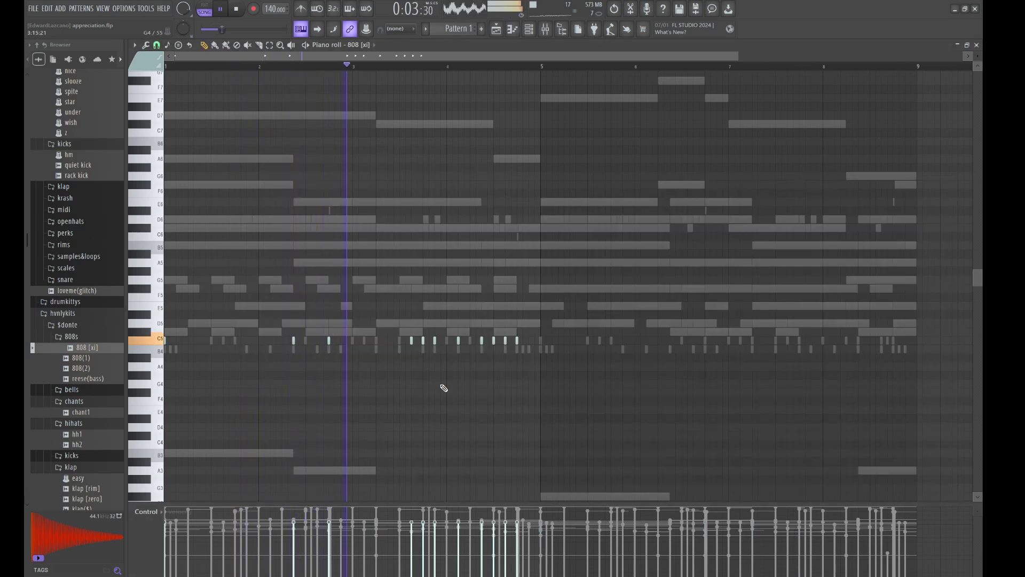
{"action": "key", "text": "ctrl+l"}
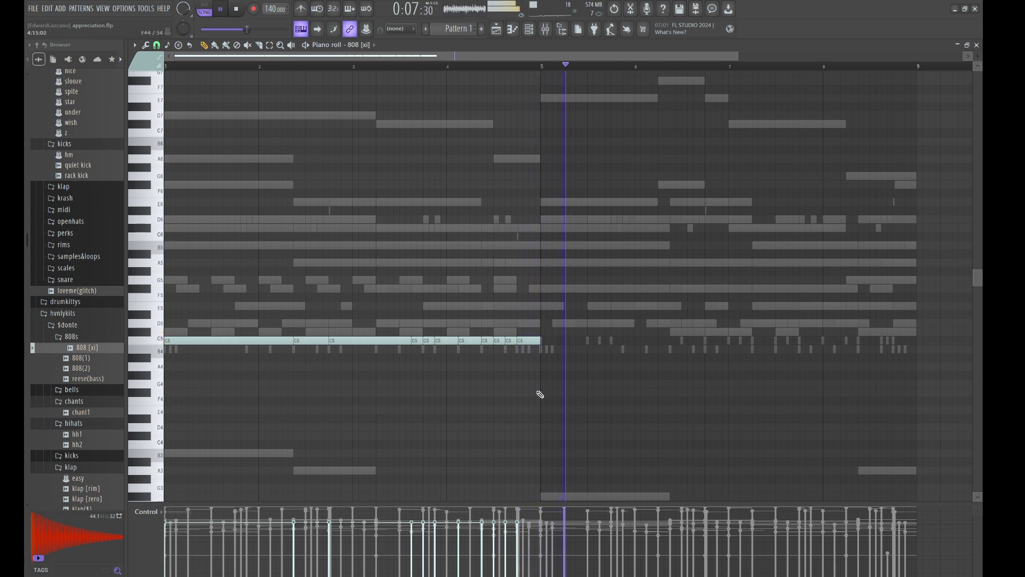
{"action": "key", "text": "ctrl+b"}
{"action": "key", "text": "ctrl+d"}
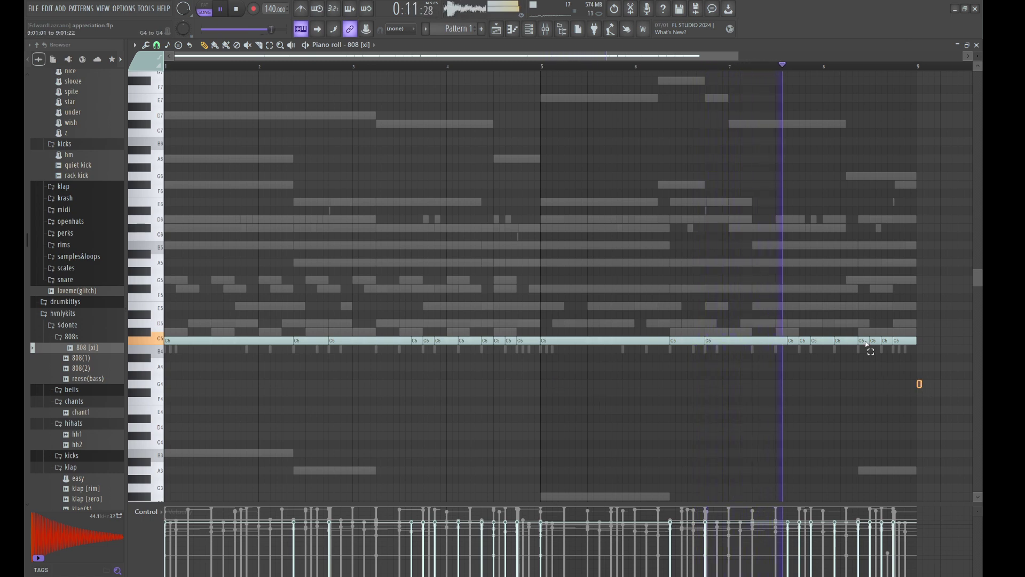
Step: Raise the velocity of all 808 notes to maximum and transpose them to B5
{"action": "left_click_drag", "start_coordinate": [922, 386], "coordinate": [163, 216]}
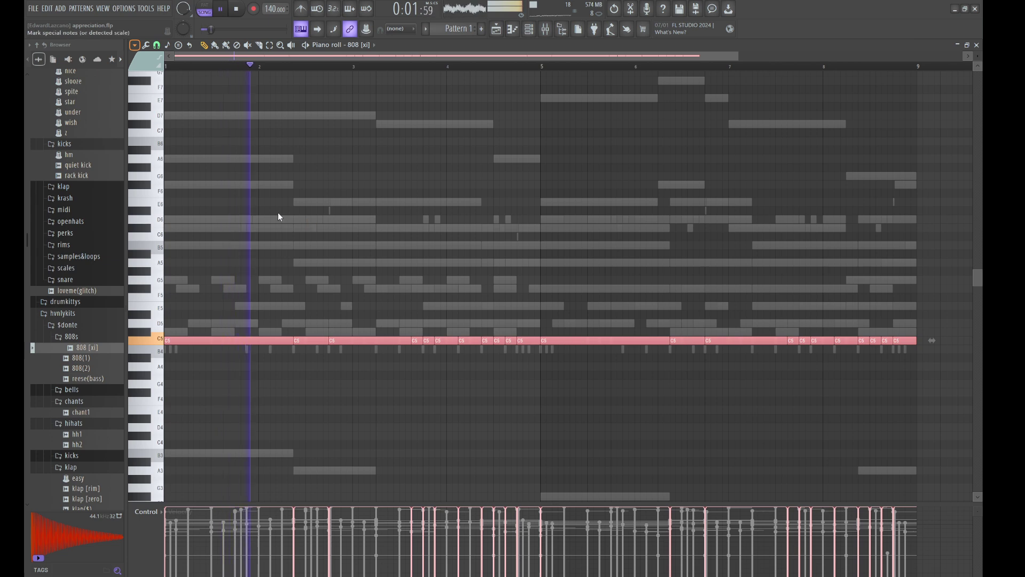
{"action": "key", "text": "ctrl+d"}
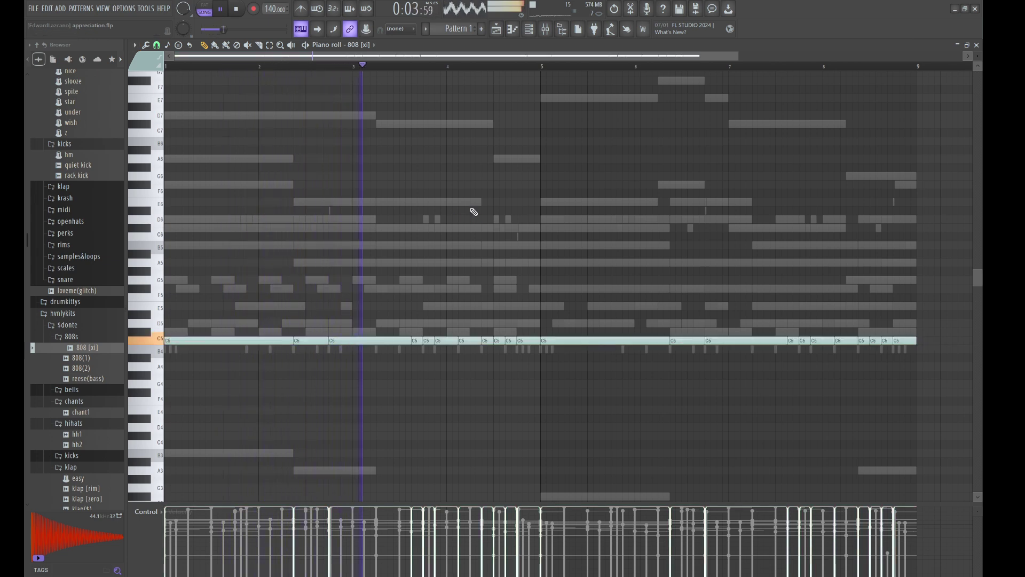
{"action": "key", "text": "shift+Down"}
{"action": "scroll", "coordinate": [471, 208], "scroll_direction": "up", "scroll_amount": 1}
{"action": "key", "text": "ctrl+Up"}
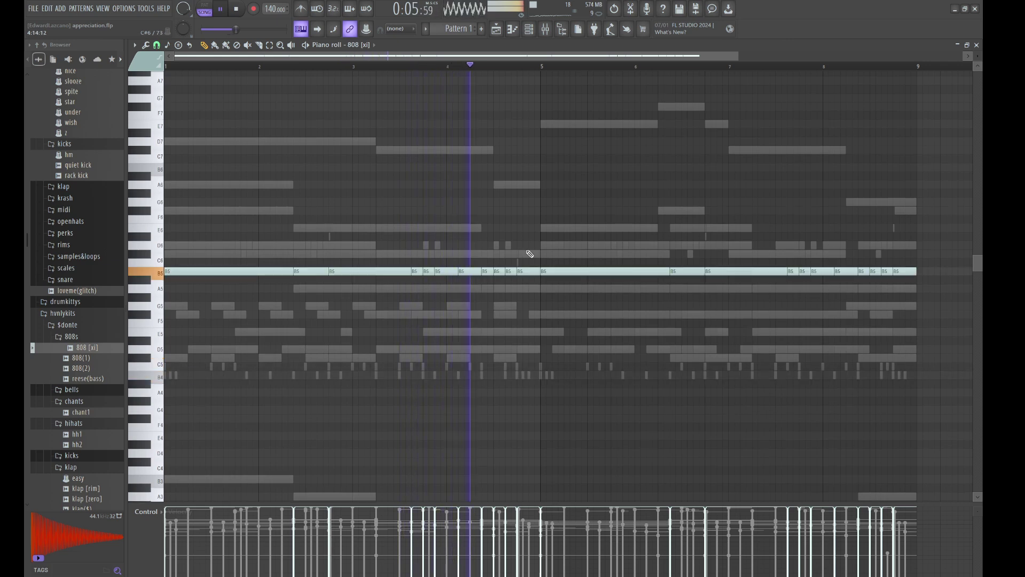
Step: Transpose the 808 notes in bars 1 to 4 up three semitones to D6
{"action": "left_click_drag", "start_coordinate": [527, 284], "coordinate": [110, 212]}
{"action": "key", "text": "Up"}
{"action": "key", "text": "Up"}
{"action": "key", "text": "Up"}
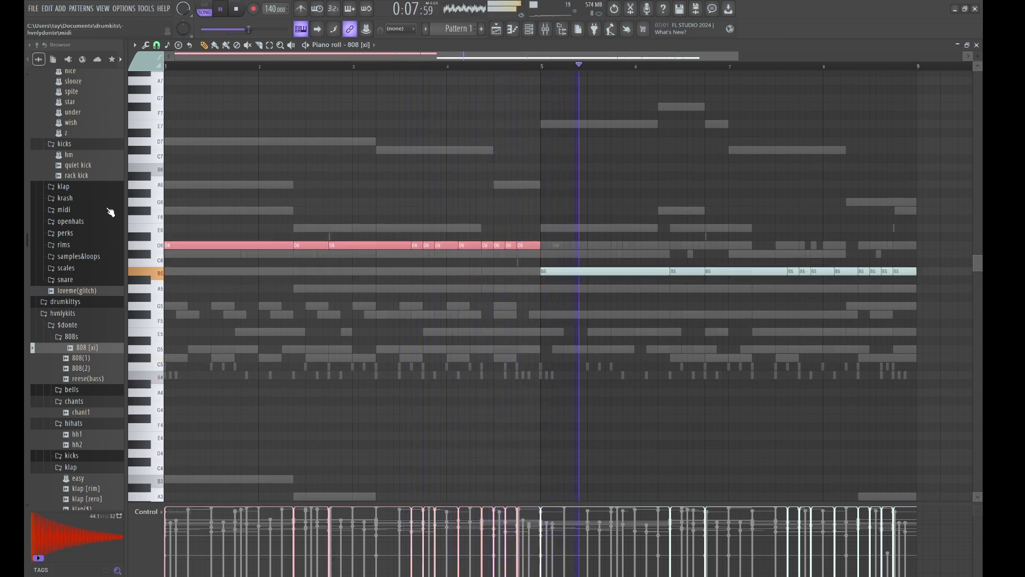
Step: Check the 808 [xi] channel's settings and its piano roll notes, and return to the channel rack
{"action": "left_click", "coordinate": [528, 29]}
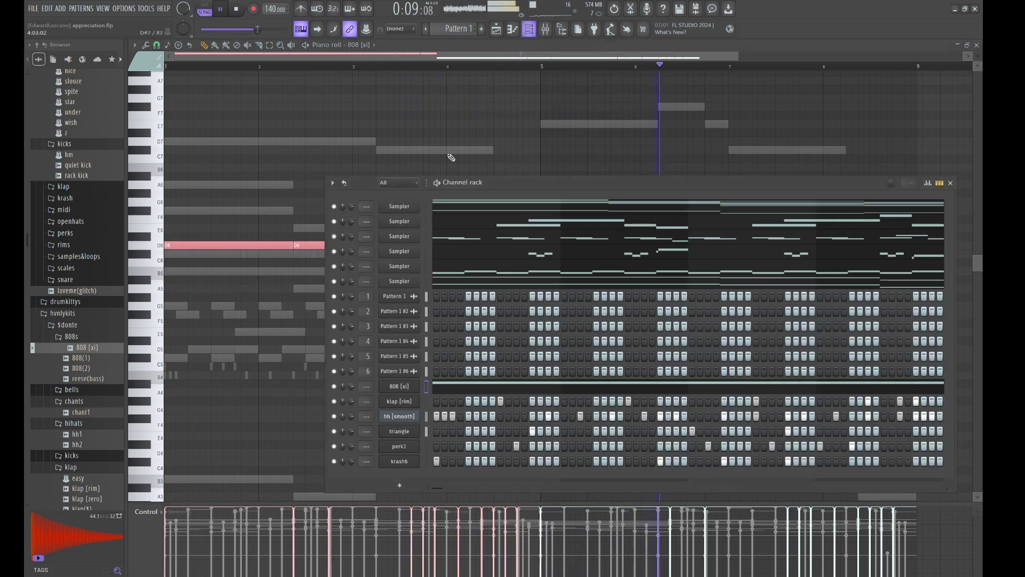
{"action": "left_click", "coordinate": [400, 388]}
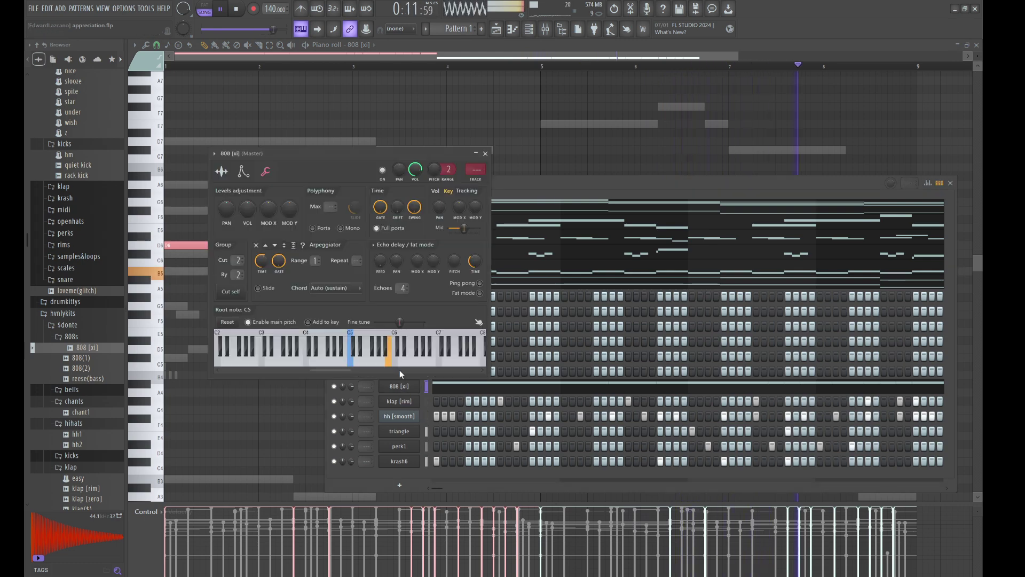
{"action": "left_click", "coordinate": [552, 147]}
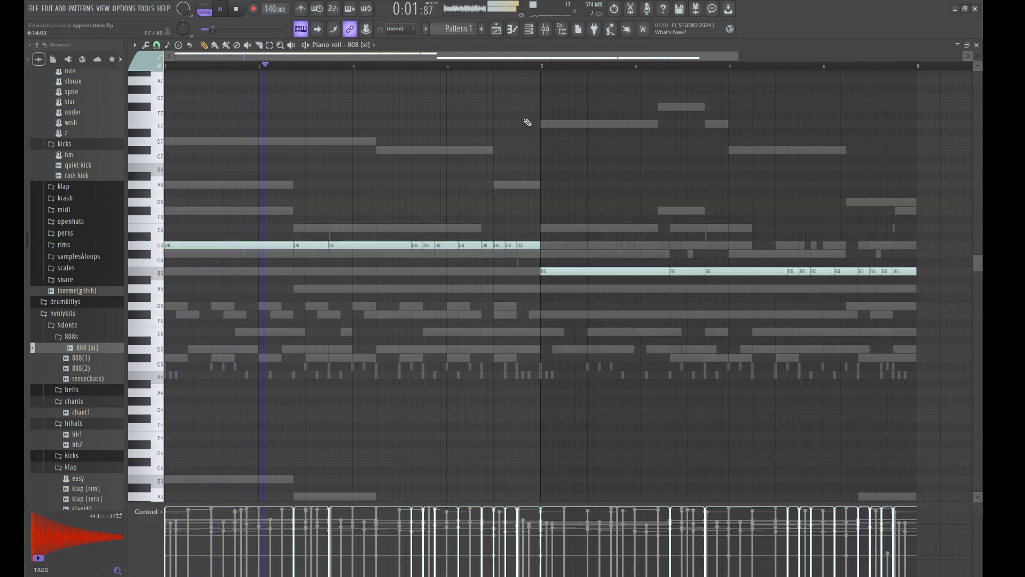
{"action": "left_click", "coordinate": [529, 30]}
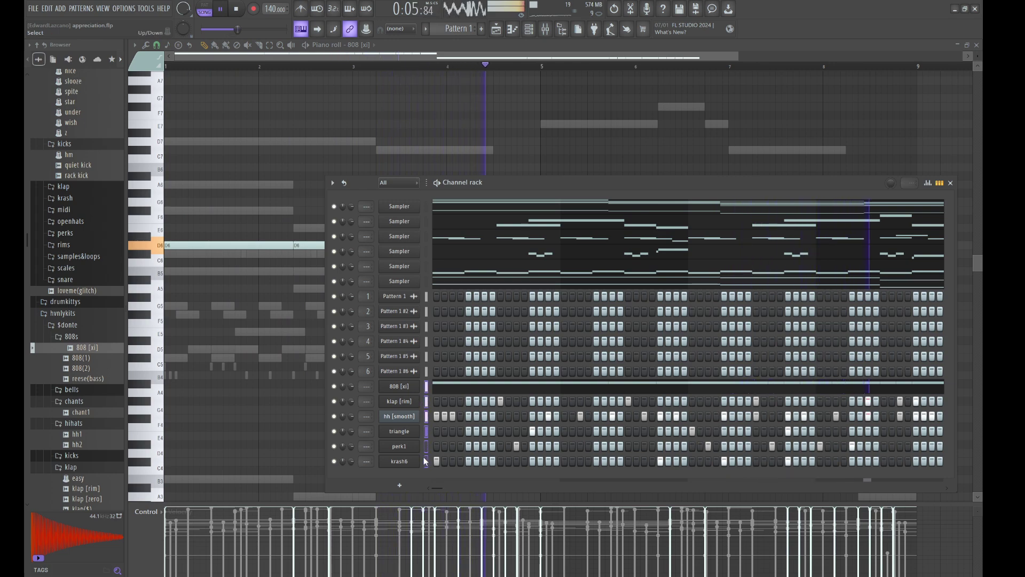
Step: Assign the 808 and drum channels to mixer tracks 11 to 16, route them through Insert 10, and lower the klap to krash6 faders to zero
{"action": "left_click", "coordinate": [545, 29]}
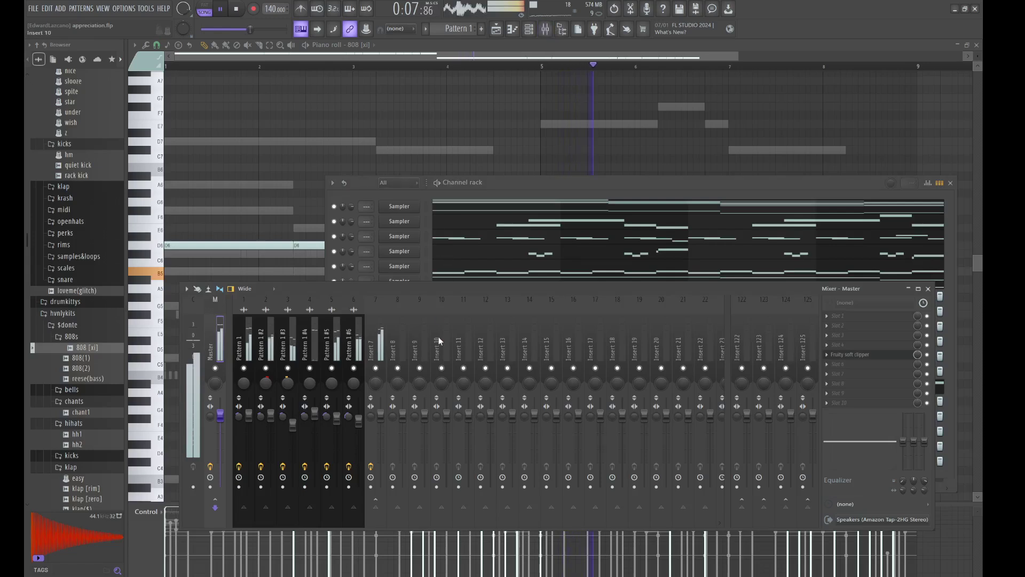
{"action": "left_click", "coordinate": [456, 323]}
{"action": "key", "text": "ctrl+l"}
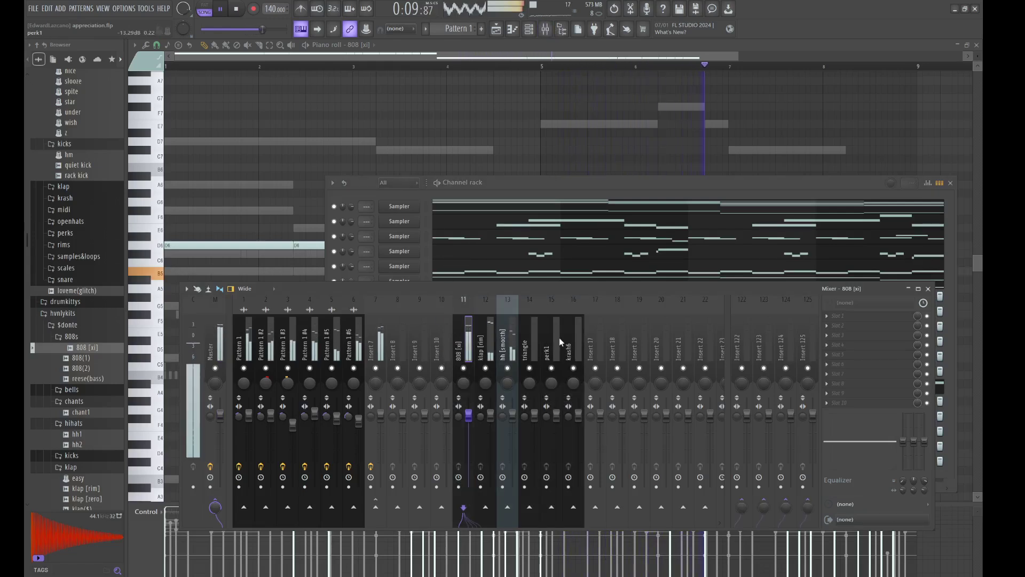
{"action": "left_click", "coordinate": [441, 323]}
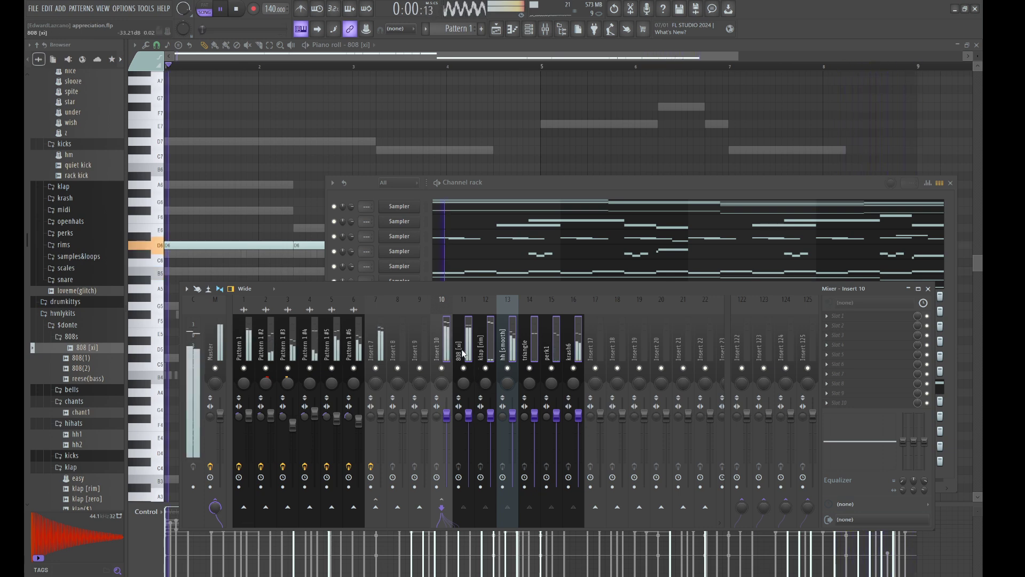
{"action": "left_click", "coordinate": [480, 413]}
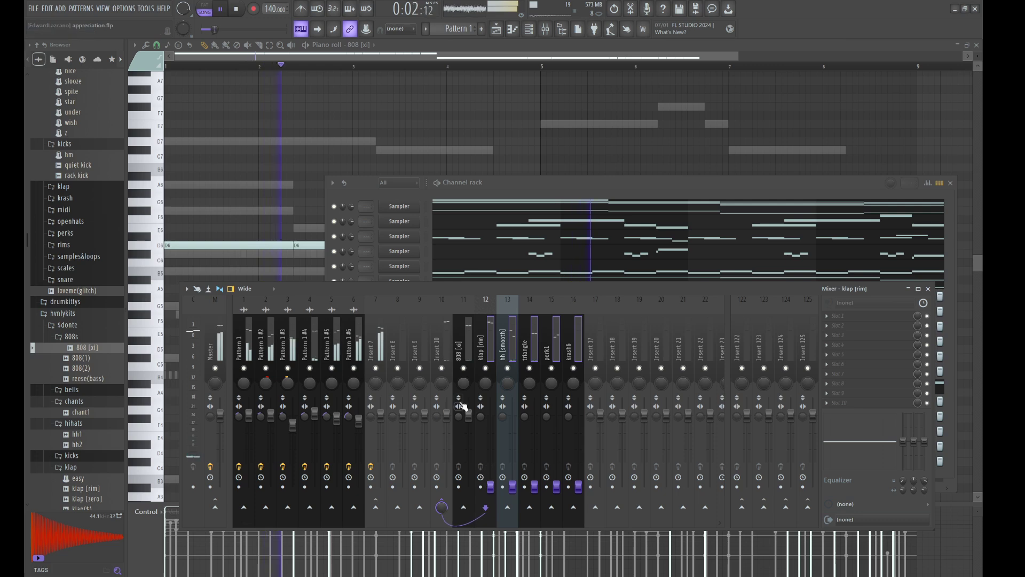
Step: Adjust the 808's stereo separation and level, and shape it in Fruity Parametric EQ 2 with low and mid boosts and a roll-off around 4.7 kHz
{"action": "left_click_drag", "start_coordinate": [458, 416], "coordinate": [458, 395]}
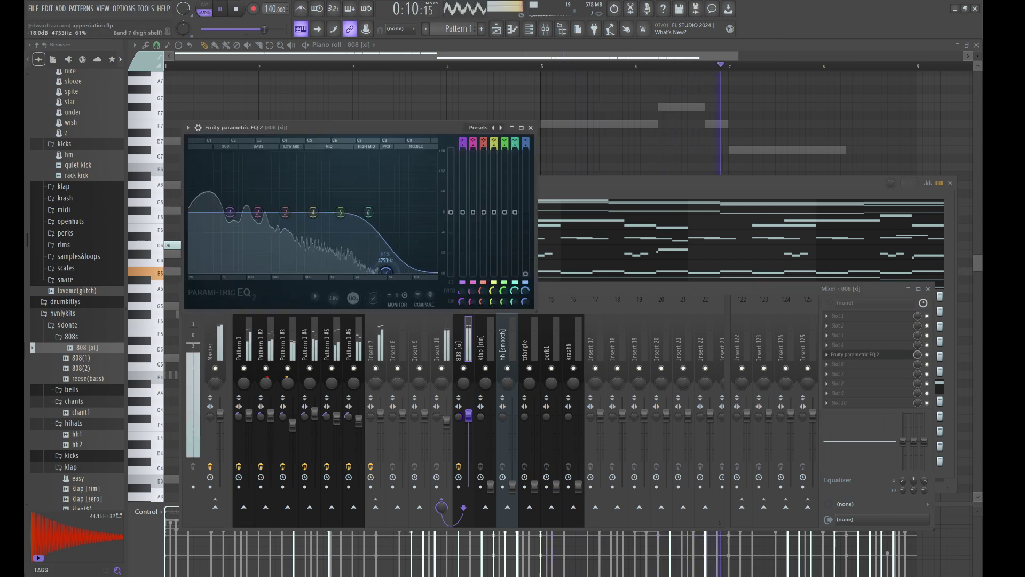
{"action": "mouse_move", "coordinate": [313, 212]}
{"action": "left_mouse_down"}
{"action": "mouse_move", "coordinate": [252, 195]}
{"action": "mouse_move", "coordinate": [298, 191]}
{"action": "mouse_move", "coordinate": [277, 199]}
{"action": "mouse_move", "coordinate": [299, 187]}
{"action": "mouse_move", "coordinate": [307, 201]}
{"action": "left_mouse_up"}
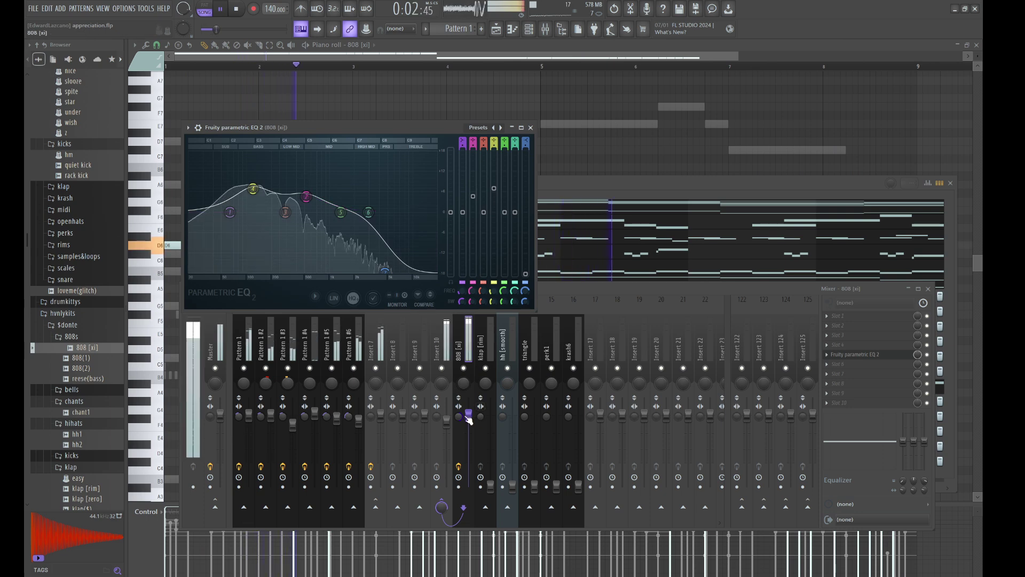
{"action": "left_click_drag", "start_coordinate": [468, 417], "coordinate": [468, 412]}
Step: Bring the klap and hi-hat faders back up, cutting 90 Hz by 18 dB and boosting about 4.7 kHz on the klap and 4.4 kHz on the hi-hat
{"action": "left_click", "coordinate": [487, 449]}
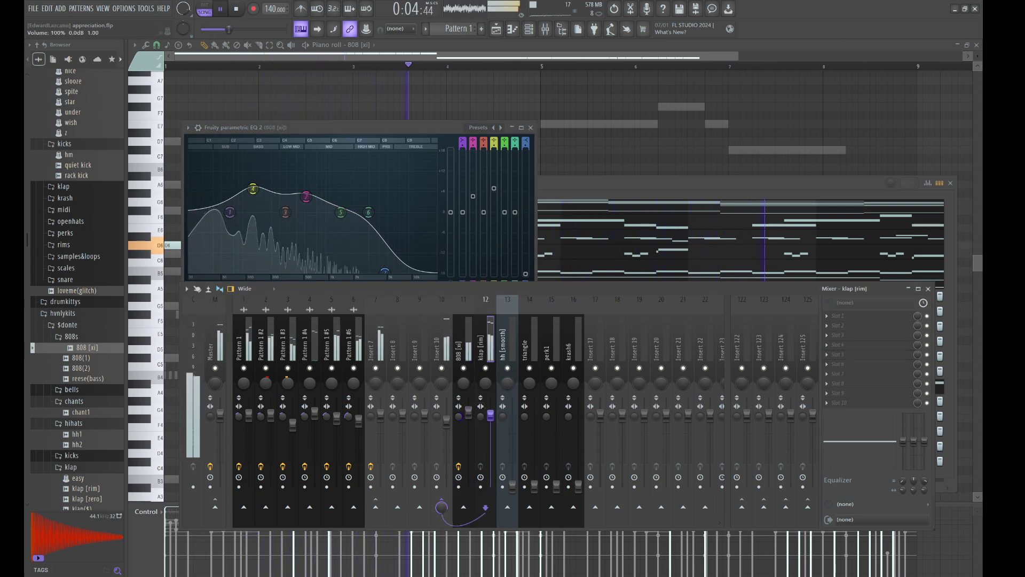
{"action": "left_click_drag", "start_coordinate": [903, 441], "coordinate": [874, 446]}
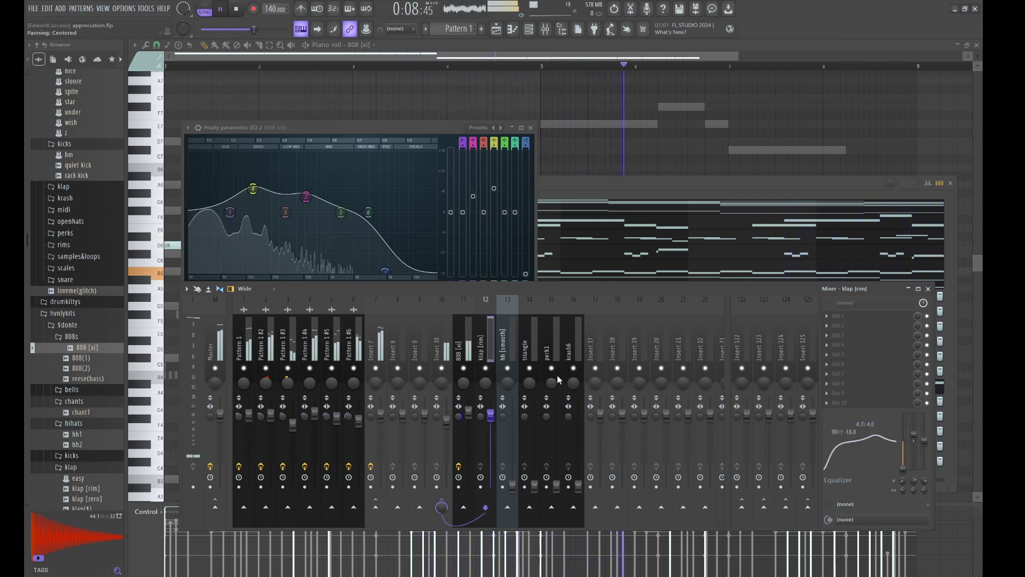
{"action": "left_click", "coordinate": [514, 487]}
{"action": "left_click_drag", "start_coordinate": [513, 485], "coordinate": [513, 414]}
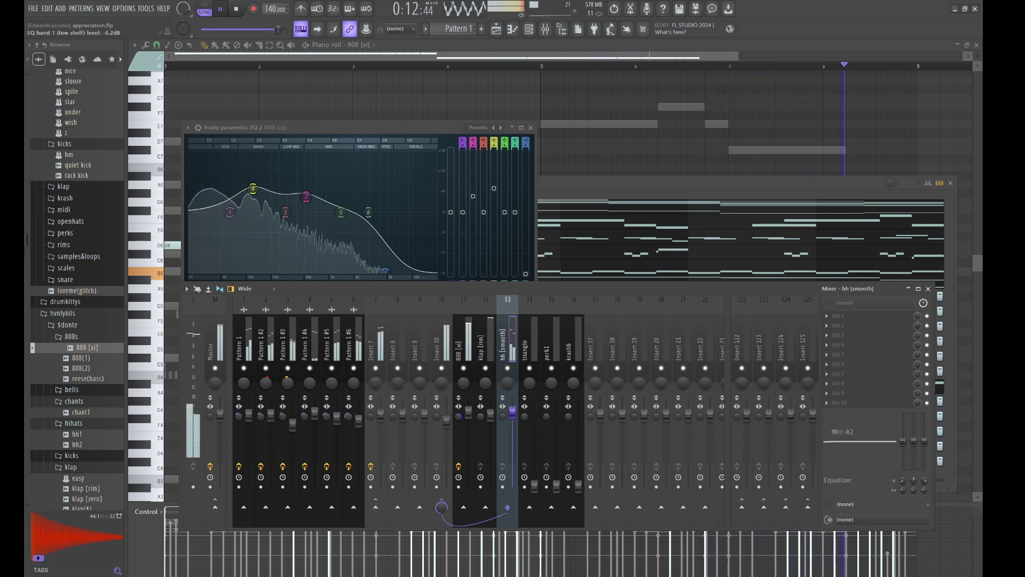
{"action": "mouse_move", "coordinate": [913, 437]}
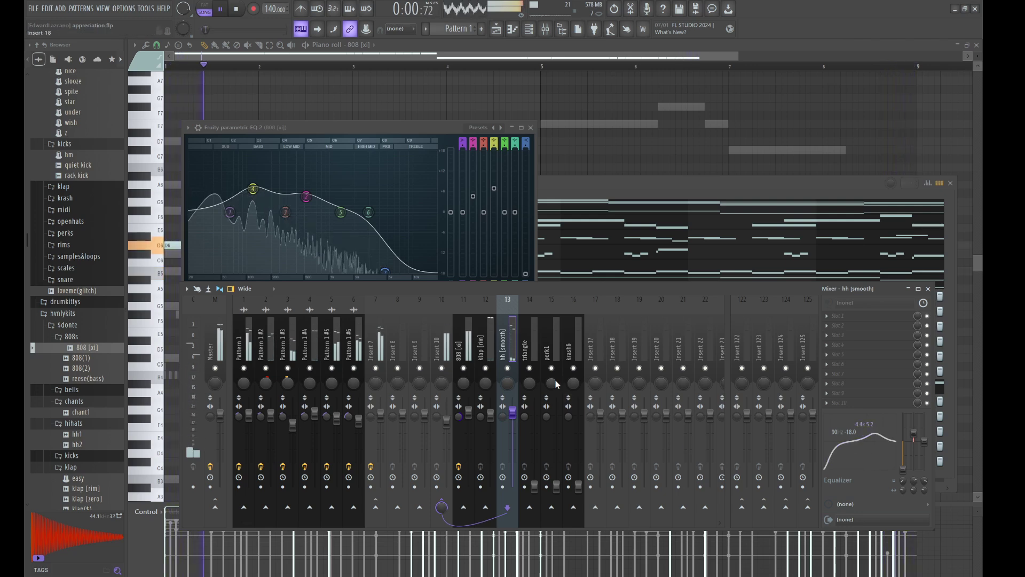
Step: Raise the triangle and perk1 faders slightly below full level, cut 90 Hz by 18 dB on both, and boost their upper mids
{"action": "left_click", "coordinate": [535, 485]}
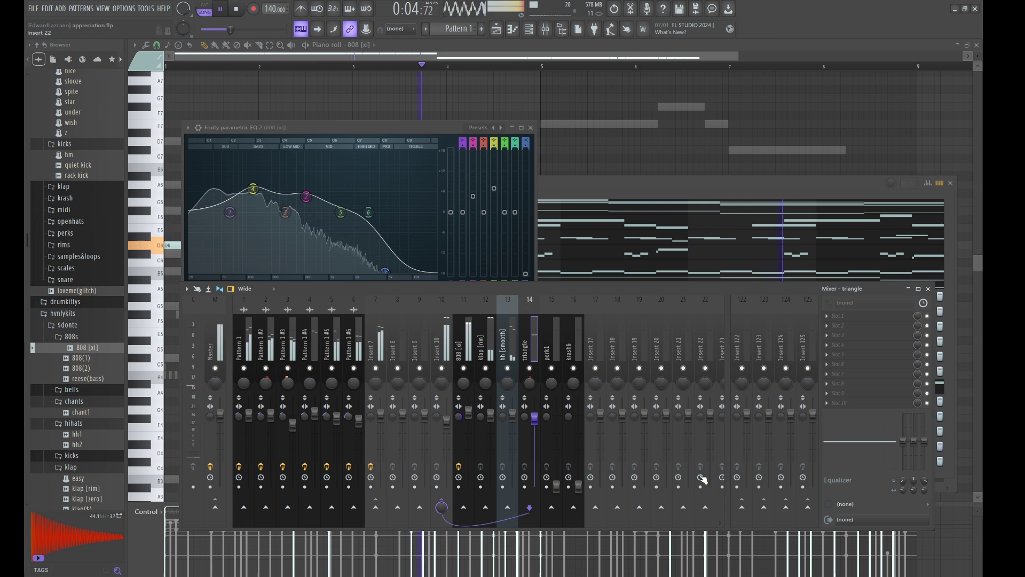
{"action": "left_click_drag", "start_coordinate": [864, 441], "coordinate": [874, 434]}
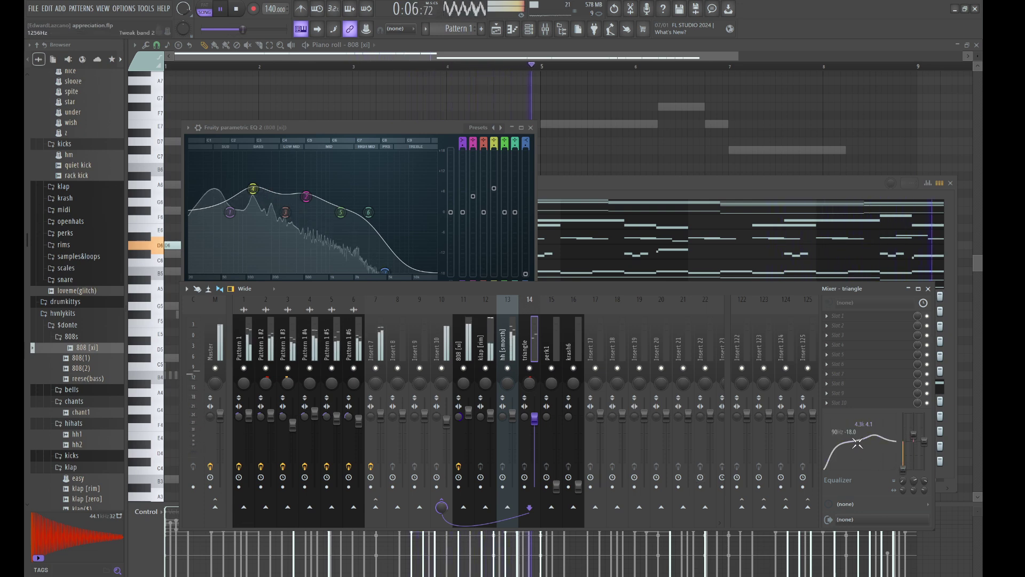
{"action": "left_click", "coordinate": [547, 348]}
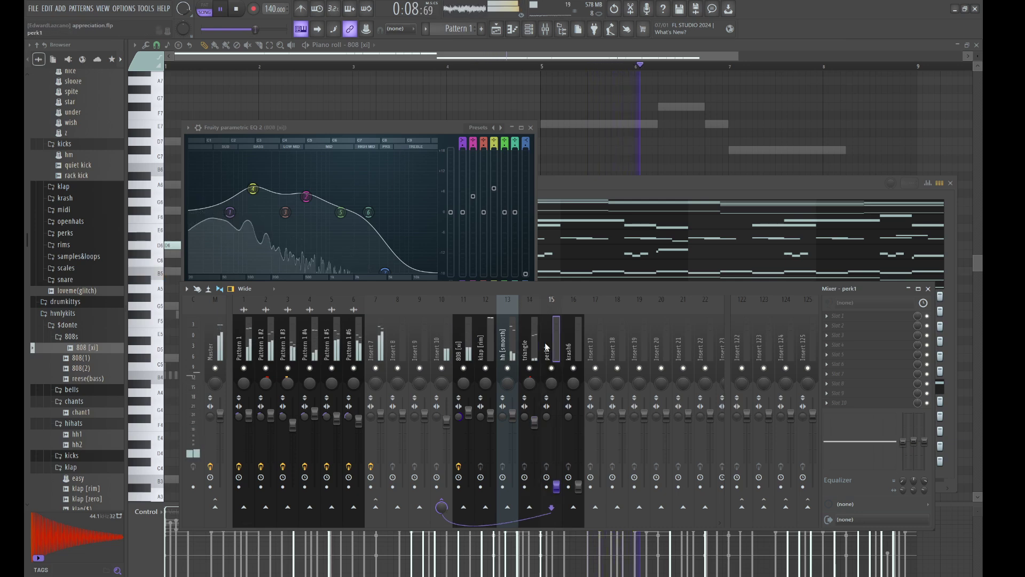
{"action": "left_click_drag", "start_coordinate": [556, 423], "coordinate": [557, 420]}
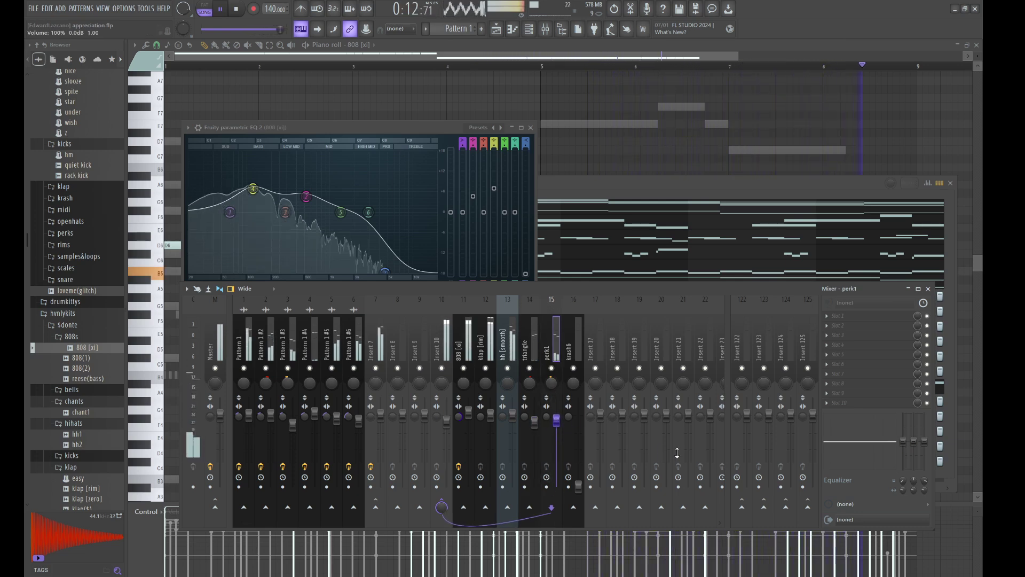
{"action": "mouse_move", "coordinate": [903, 441]}
{"action": "left_mouse_down"}
{"action": "mouse_move", "coordinate": [903, 469]}
{"action": "mouse_move", "coordinate": [914, 434]}
{"action": "left_mouse_up"}
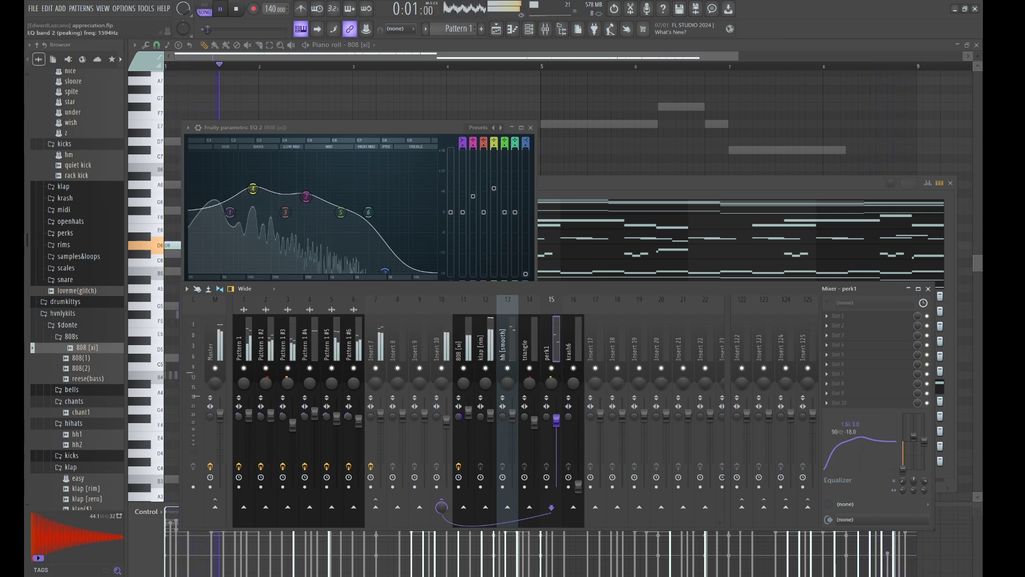
{"action": "left_click_drag", "start_coordinate": [914, 480], "coordinate": [913, 466]}
Step: Bring the krash6 fader up to about full level, cut 90 Hz by 18 dB, and boost around 5 kHz
{"action": "left_click", "coordinate": [582, 474]}
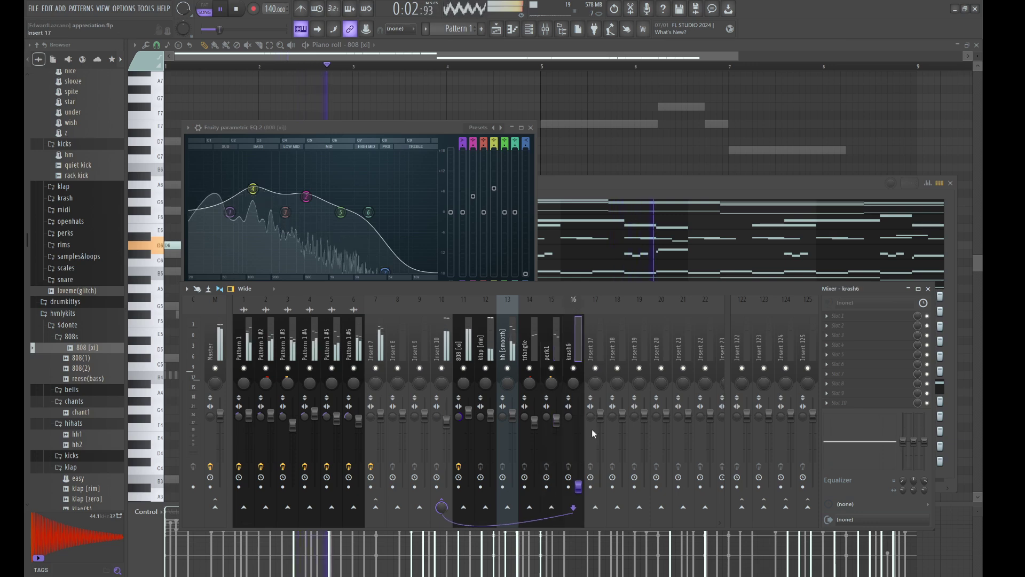
{"action": "left_click_drag", "start_coordinate": [579, 484], "coordinate": [575, 417]}
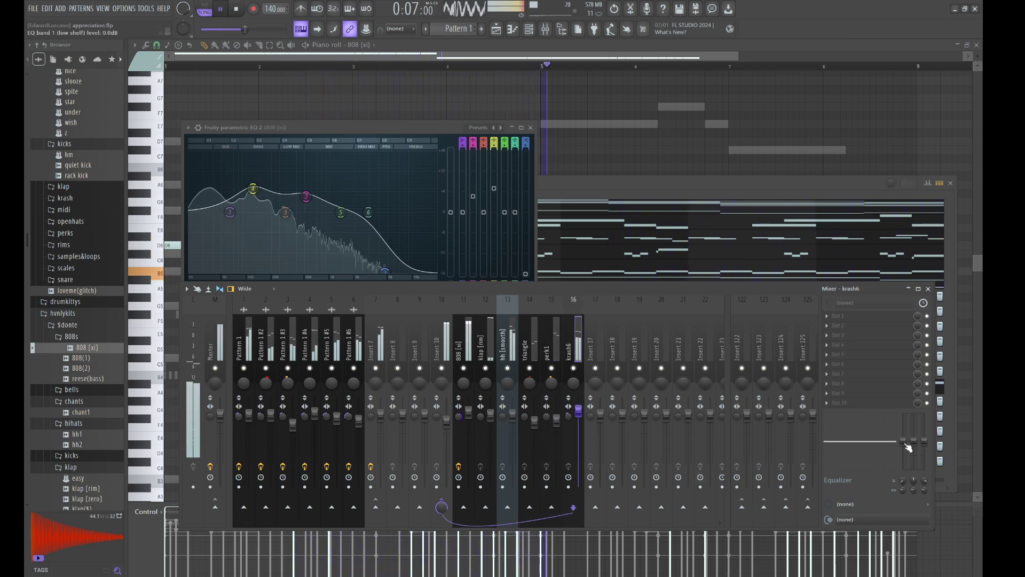
{"action": "left_click_drag", "start_coordinate": [903, 442], "coordinate": [880, 436]}
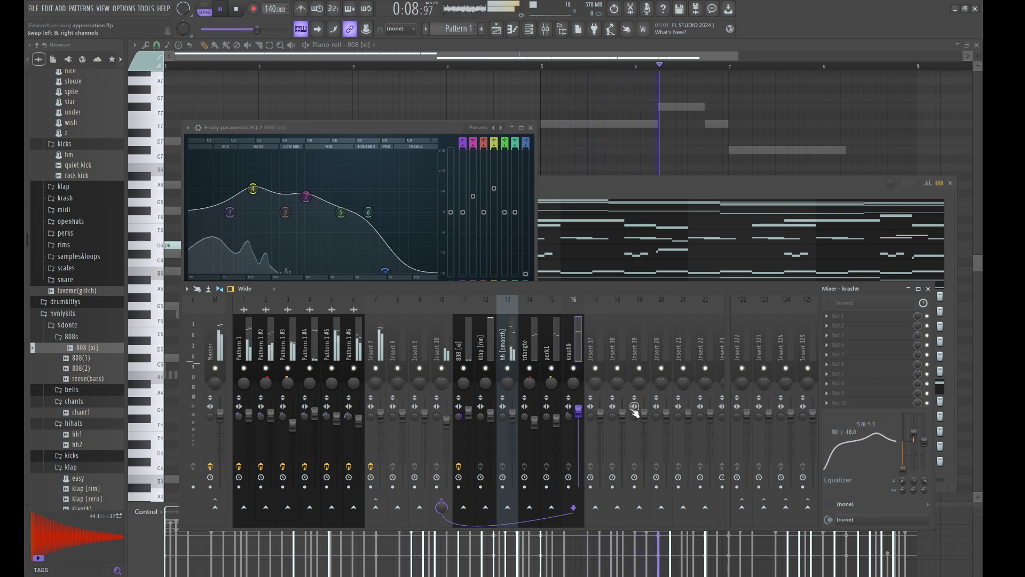
Step: Load FabFilter Pro-C 2 on the Insert 10 drum bus and apply the Groovy Glue 01 preset
{"action": "left_click", "coordinate": [449, 348]}
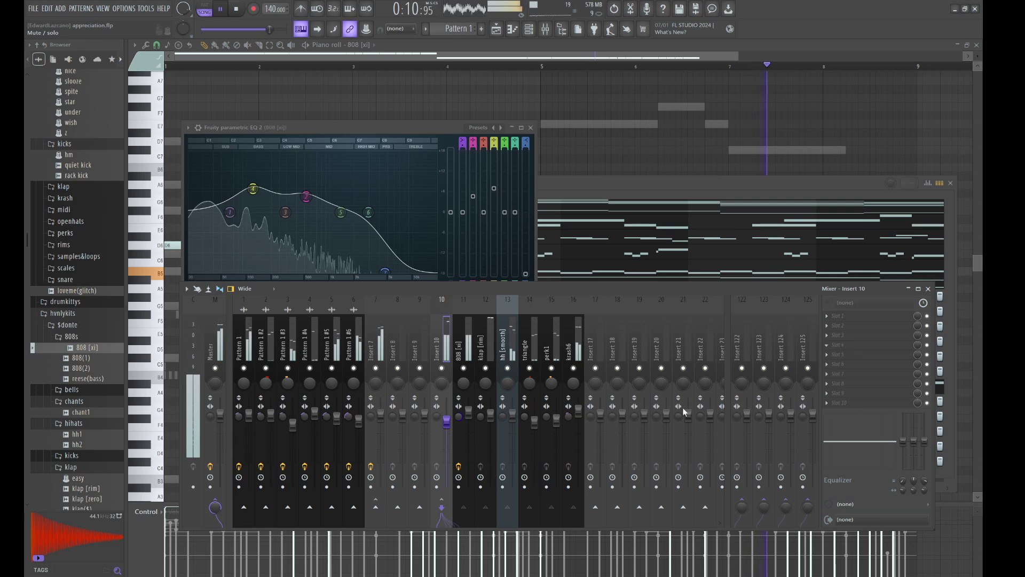
{"action": "left_click", "coordinate": [684, 479]}
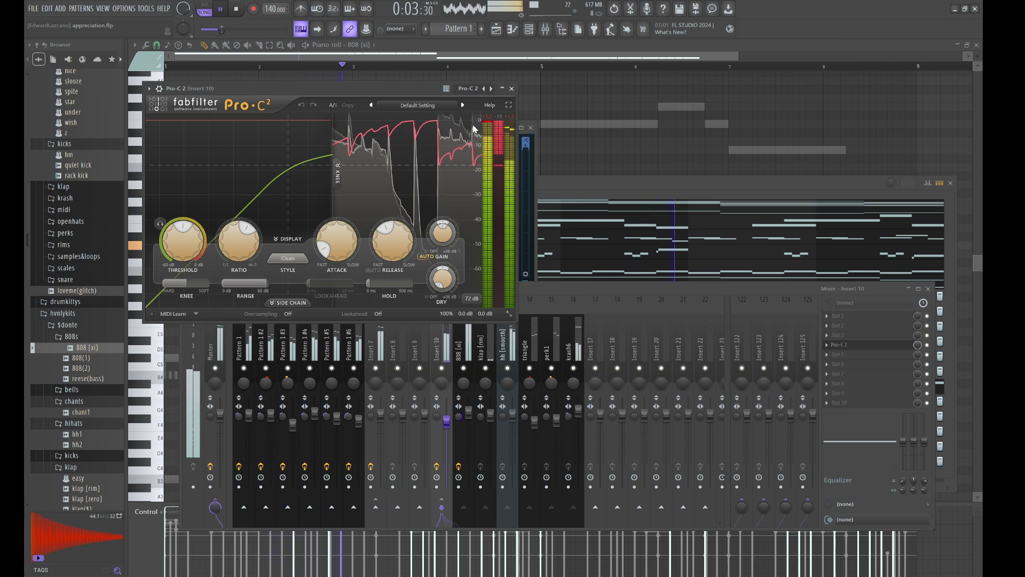
{"action": "left_click", "coordinate": [462, 104]}
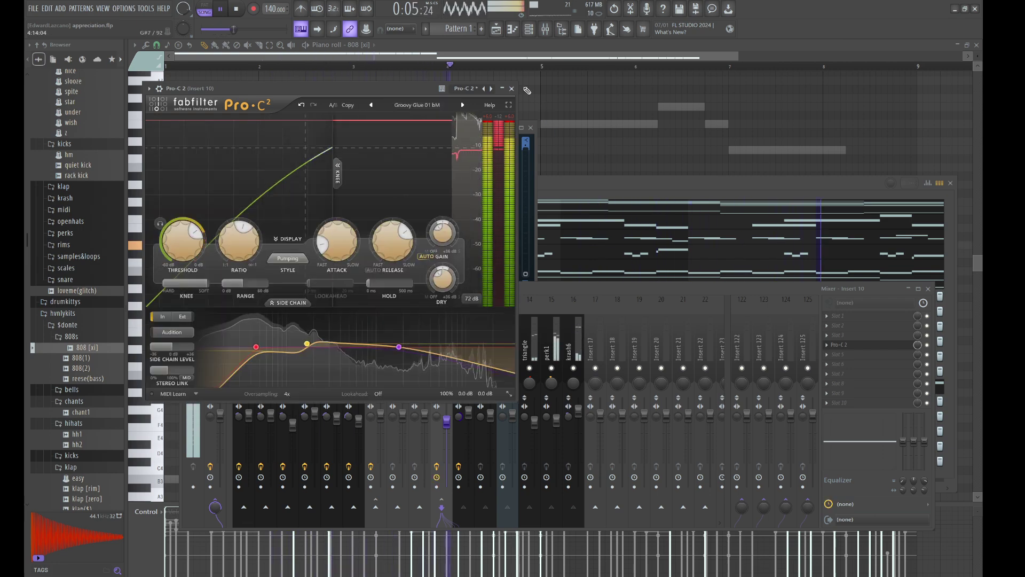
{"action": "left_click", "coordinate": [511, 89]}
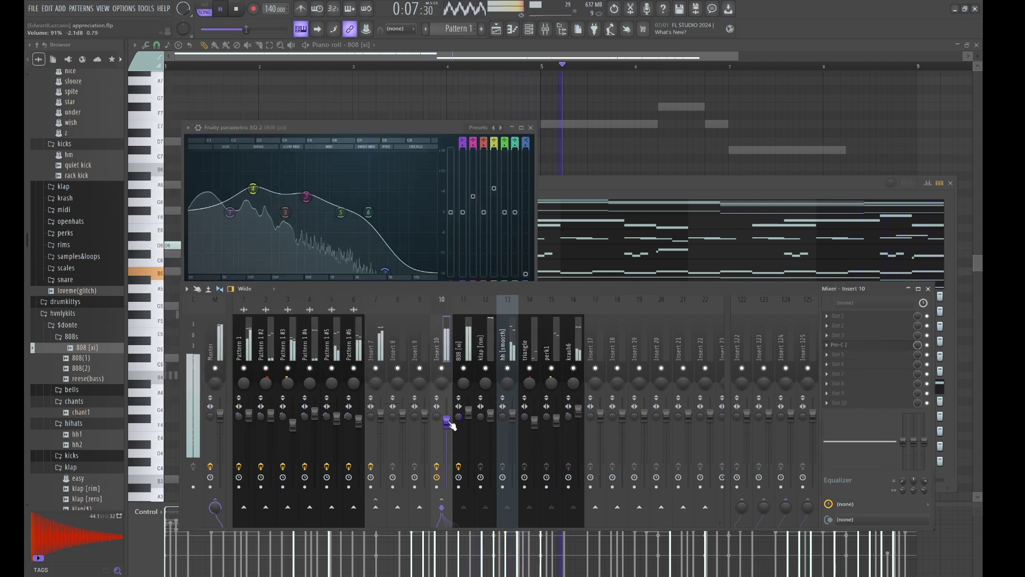
Step: Raise the 808 track's level in the mixer and nudge the Insert 10 drum bus fader up slightly
{"action": "left_click_drag", "start_coordinate": [468, 414], "coordinate": [473, 411]}
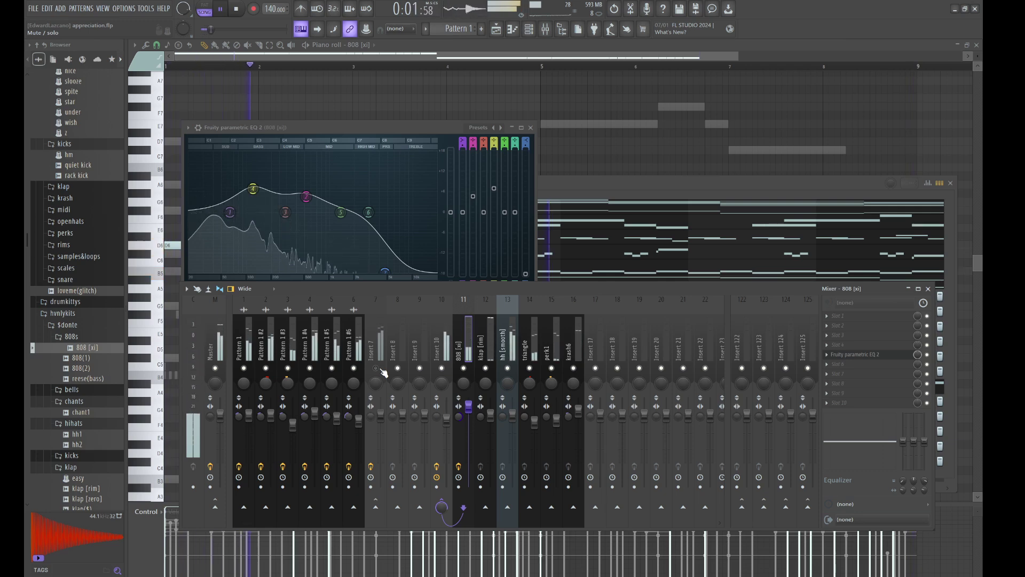
{"action": "left_click", "coordinate": [496, 31]}
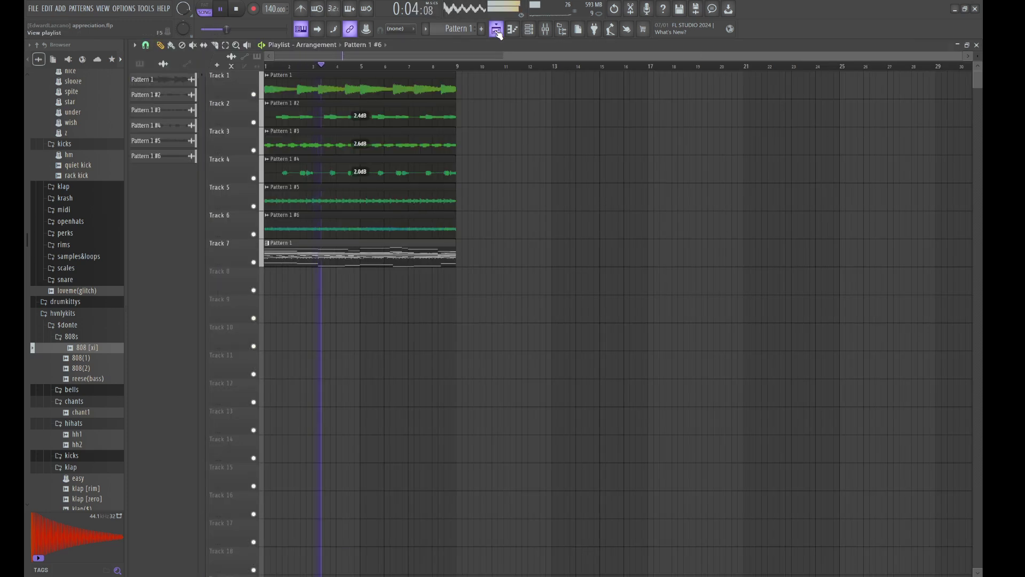
{"action": "left_click", "coordinate": [546, 32]}
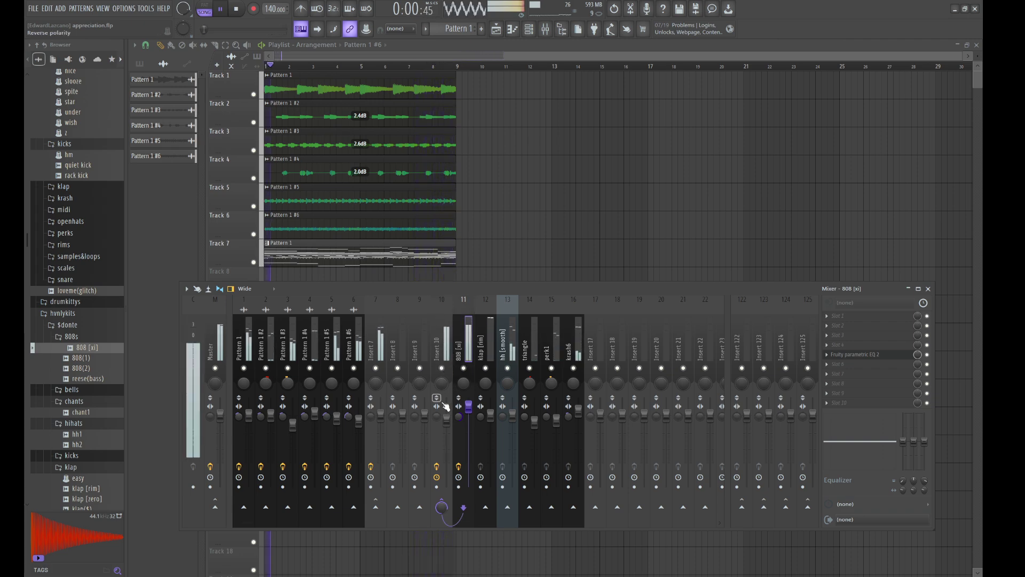
{"action": "left_click", "coordinate": [451, 431]}
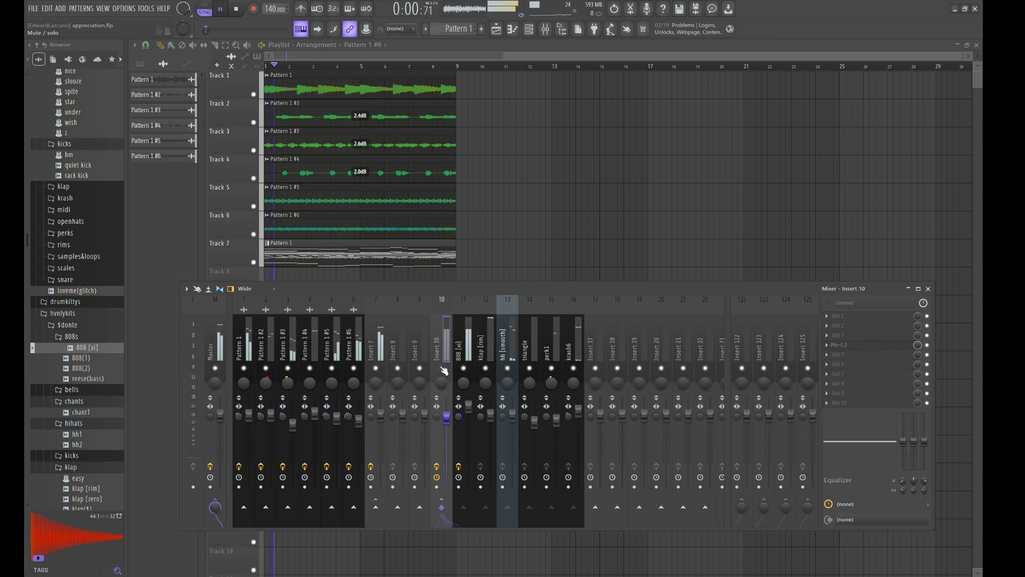
Step: Compare the playing loop with the Insert 10 drum bus muted and unmuted, checking the mixer against the playlist
{"action": "key", "text": "F9"}
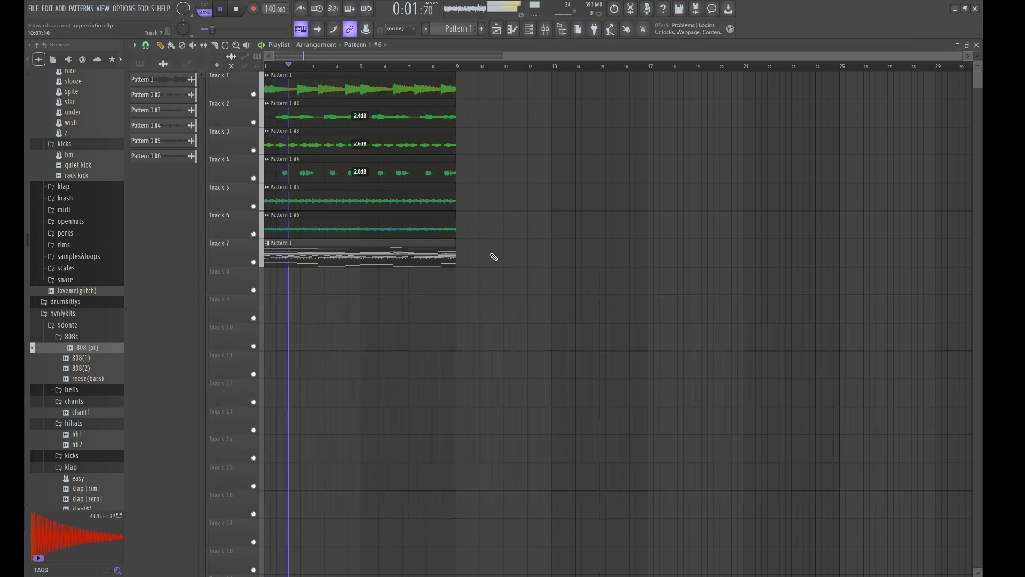
{"action": "left_click", "coordinate": [545, 29]}
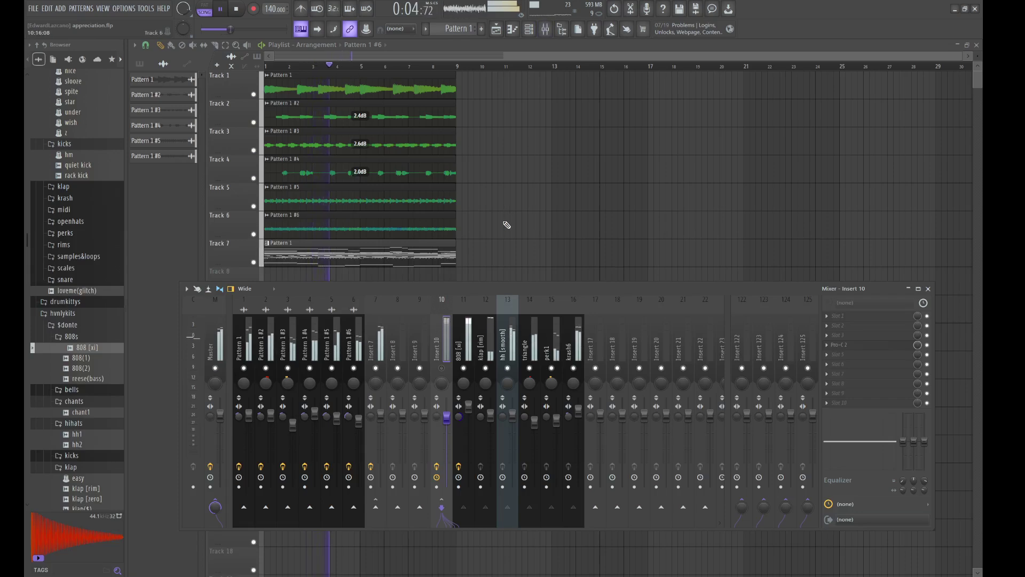
{"action": "key", "text": "F9"}
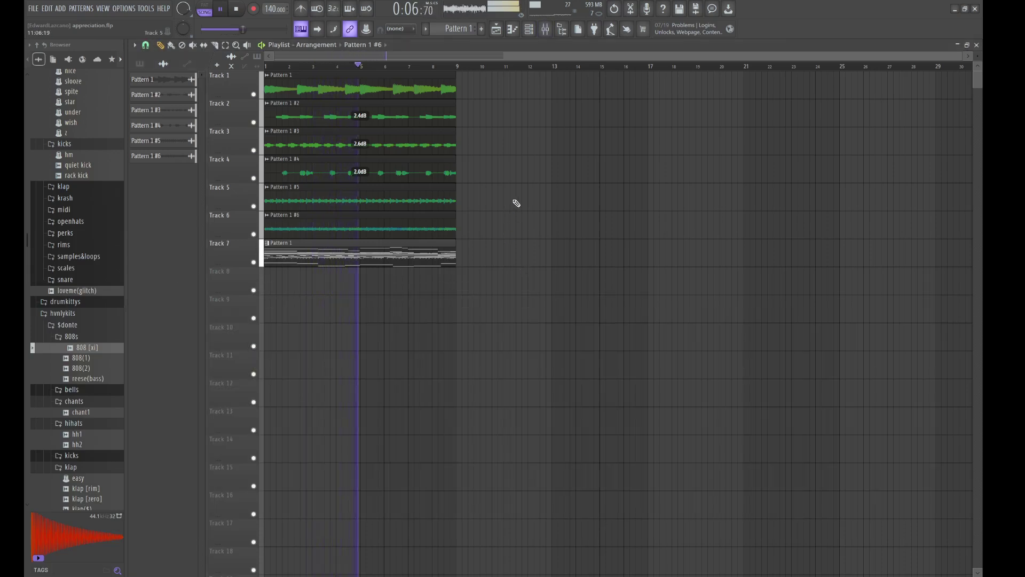
{"action": "left_click", "coordinate": [550, 30]}
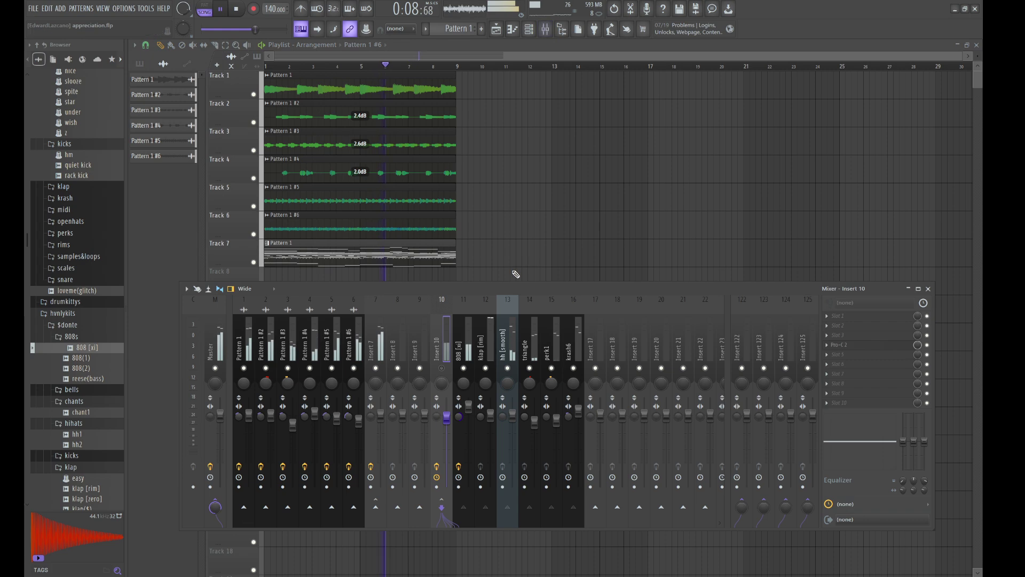
{"action": "key", "text": "F9"}
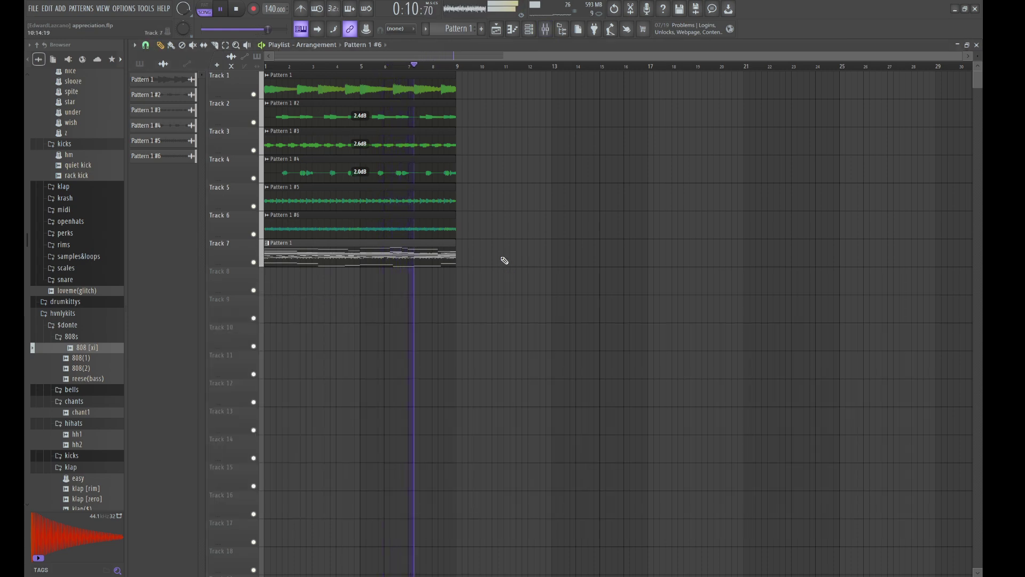